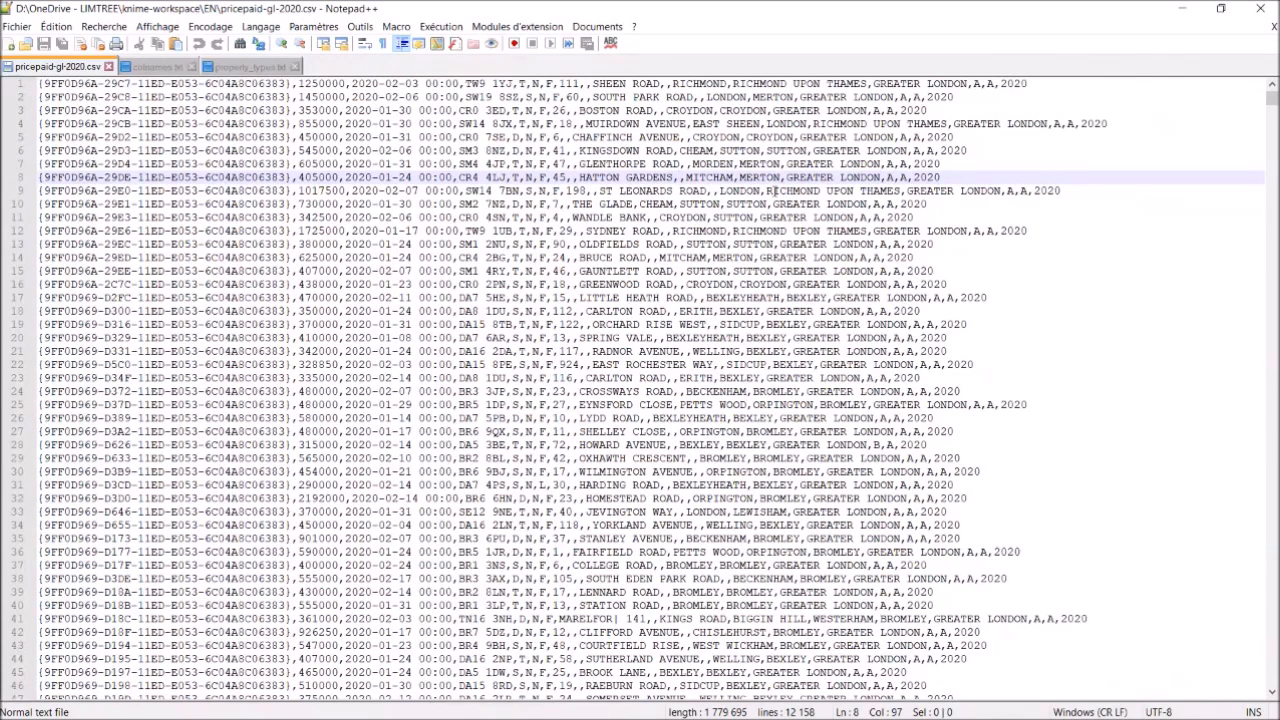
Step: Review the explanations of the PPD column headers in Chrome and switch to KNIME Analytics Platform
key("super")
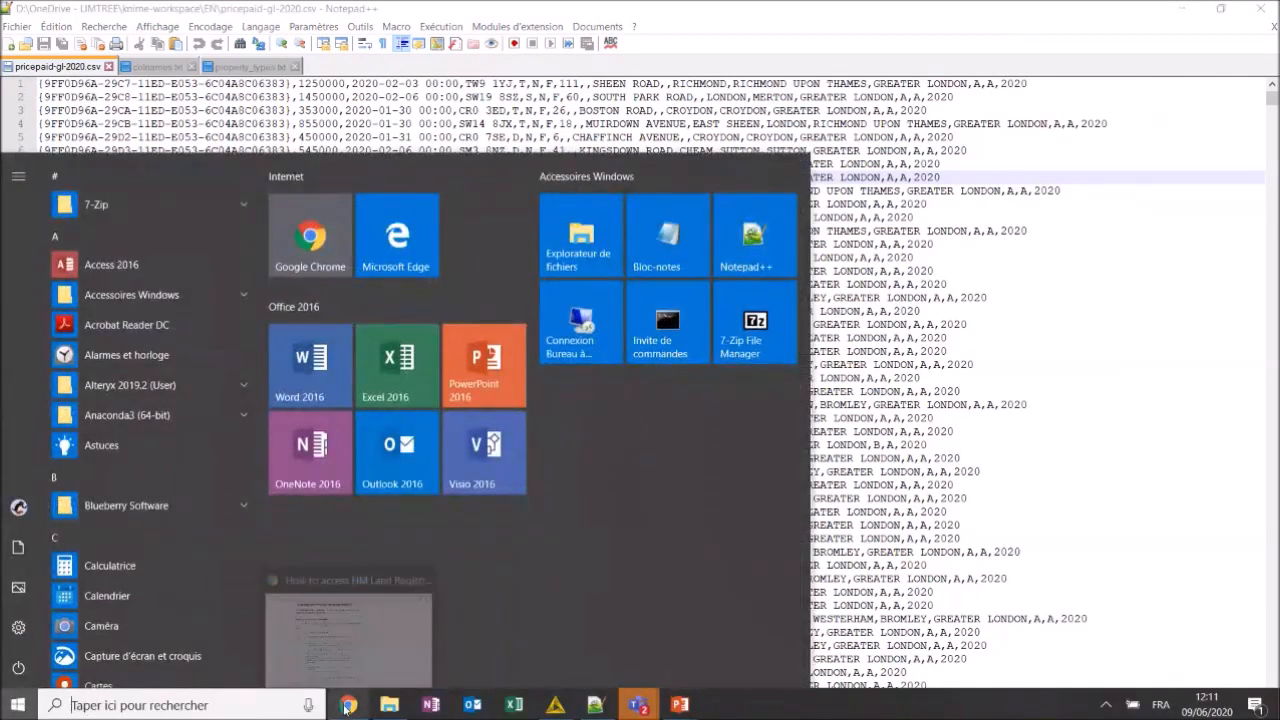
left_click(347, 706)
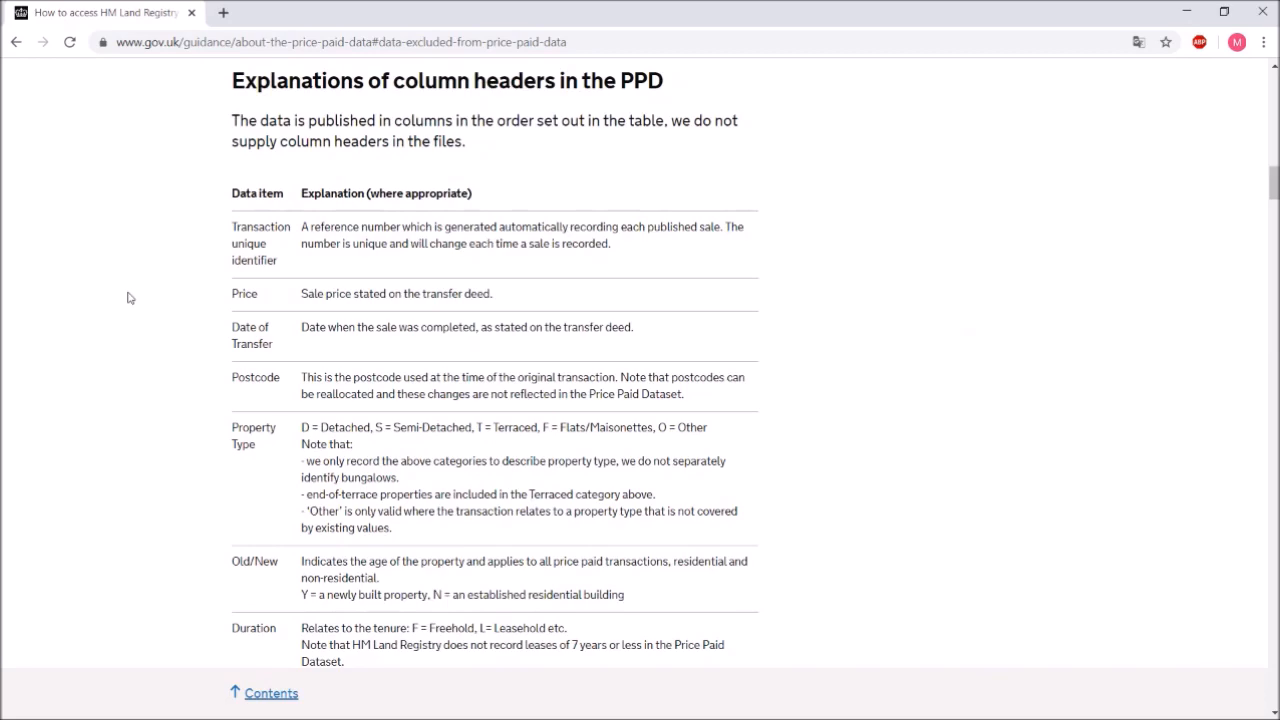
key("super")
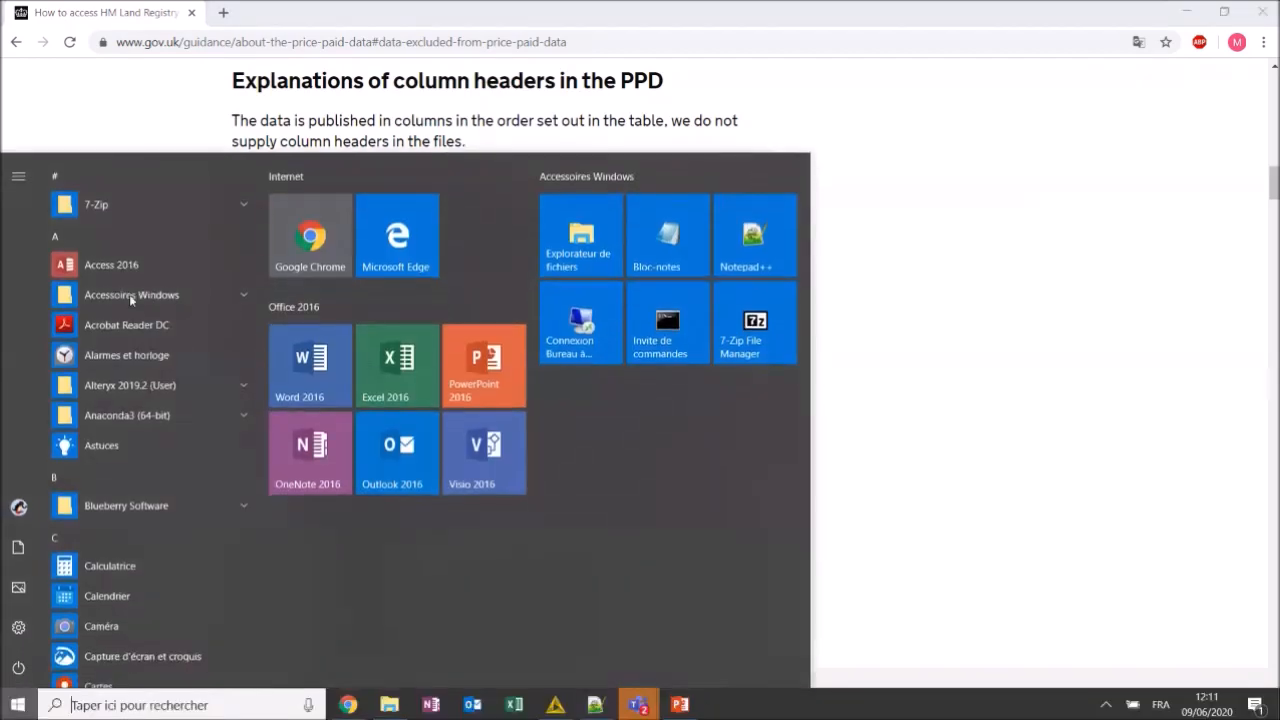
left_click(560, 706)
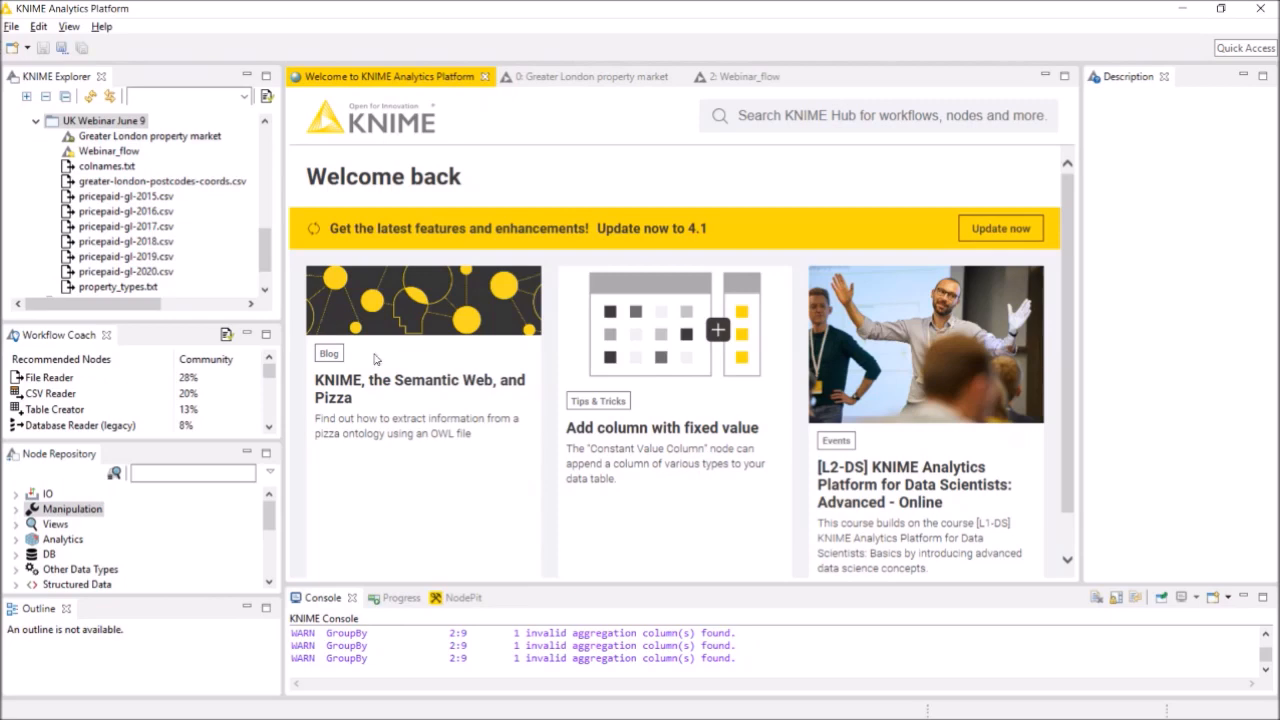
Step: Look at the UK Webinar June 9 folder inside knime-workspace in File Explorer and return to KNIME
key("super")
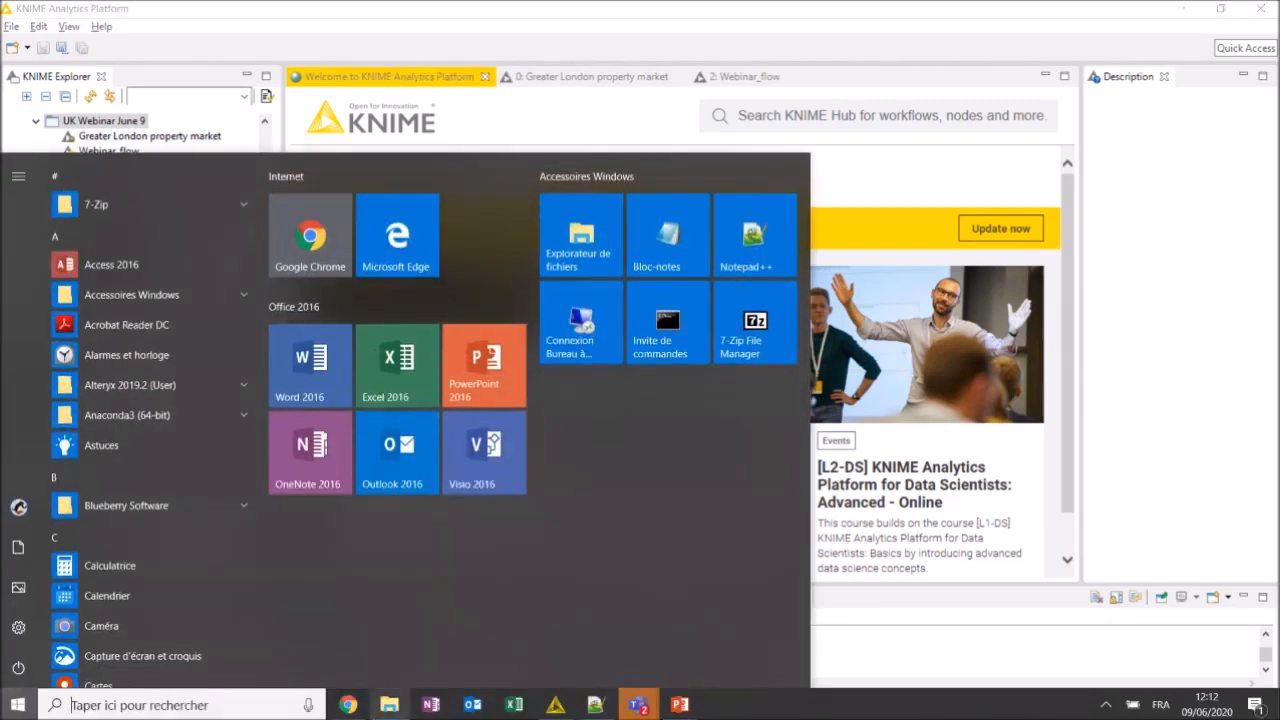
left_click(389, 705)
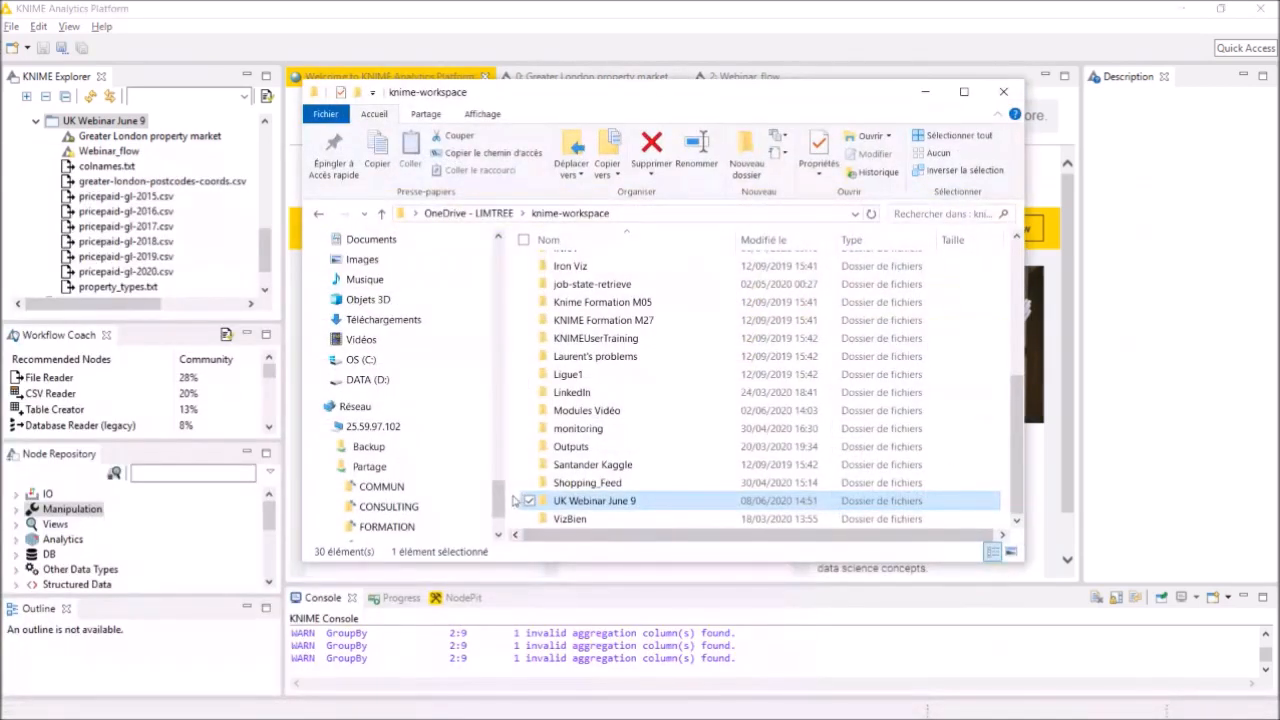
left_click(926, 93)
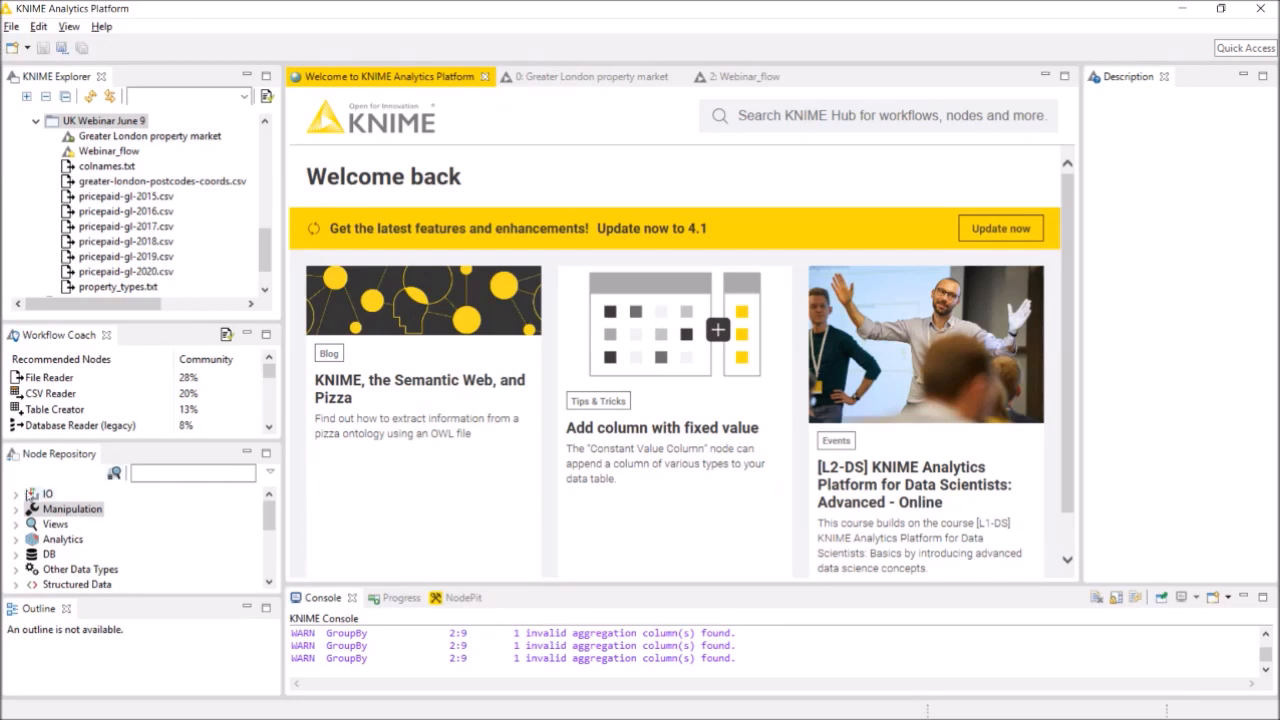
Step: Search the node repository for "filter", look through the matching nodes, and clear the search
left_click(145, 473)
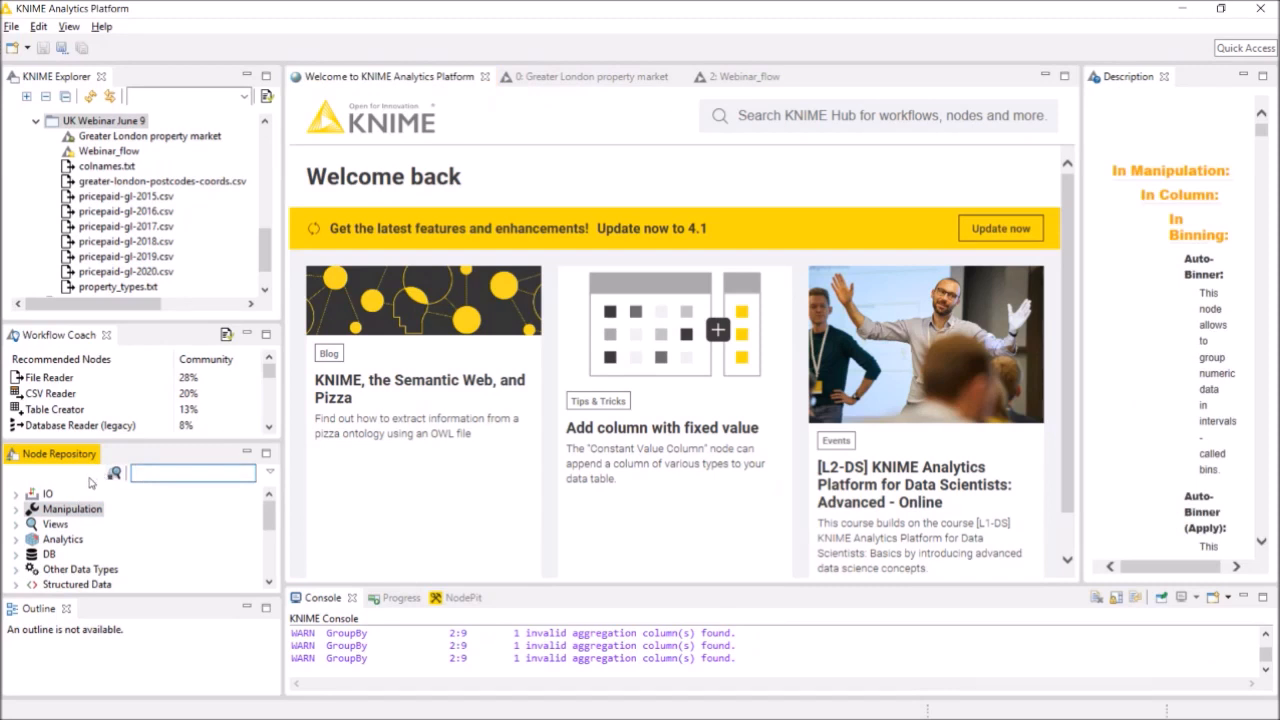
type("filter")
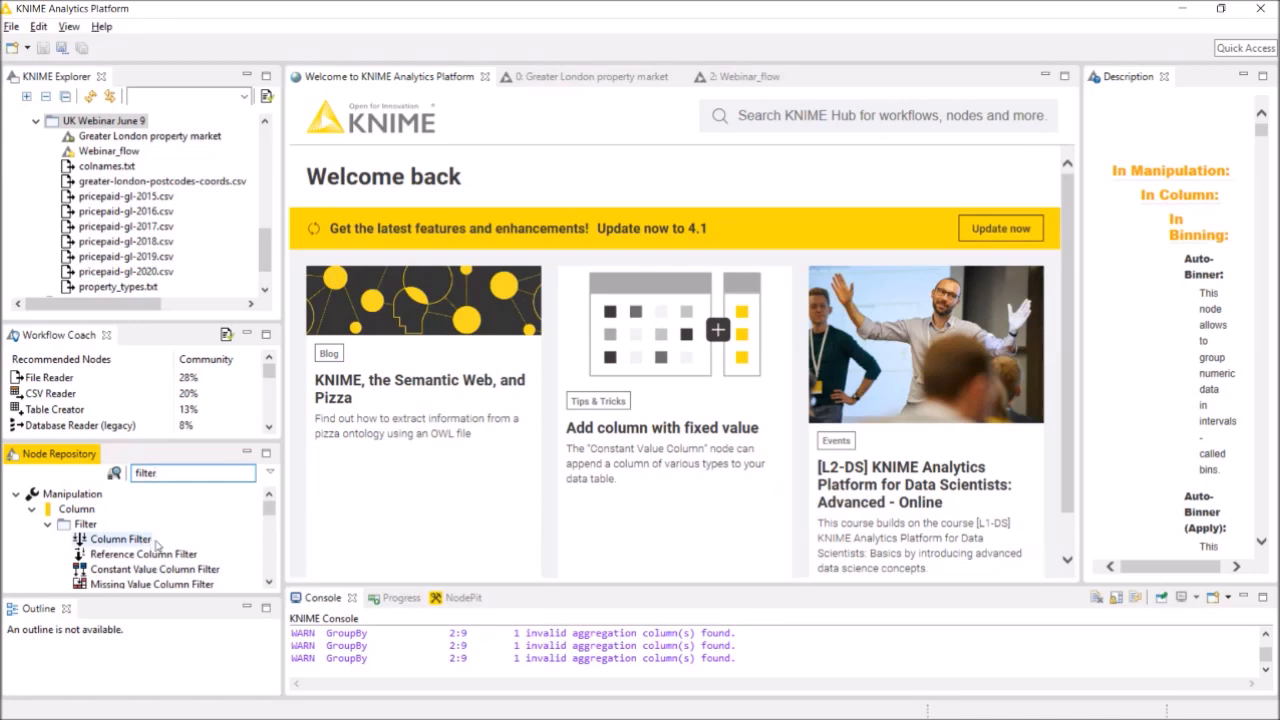
scroll(140, 541, "down", 2)
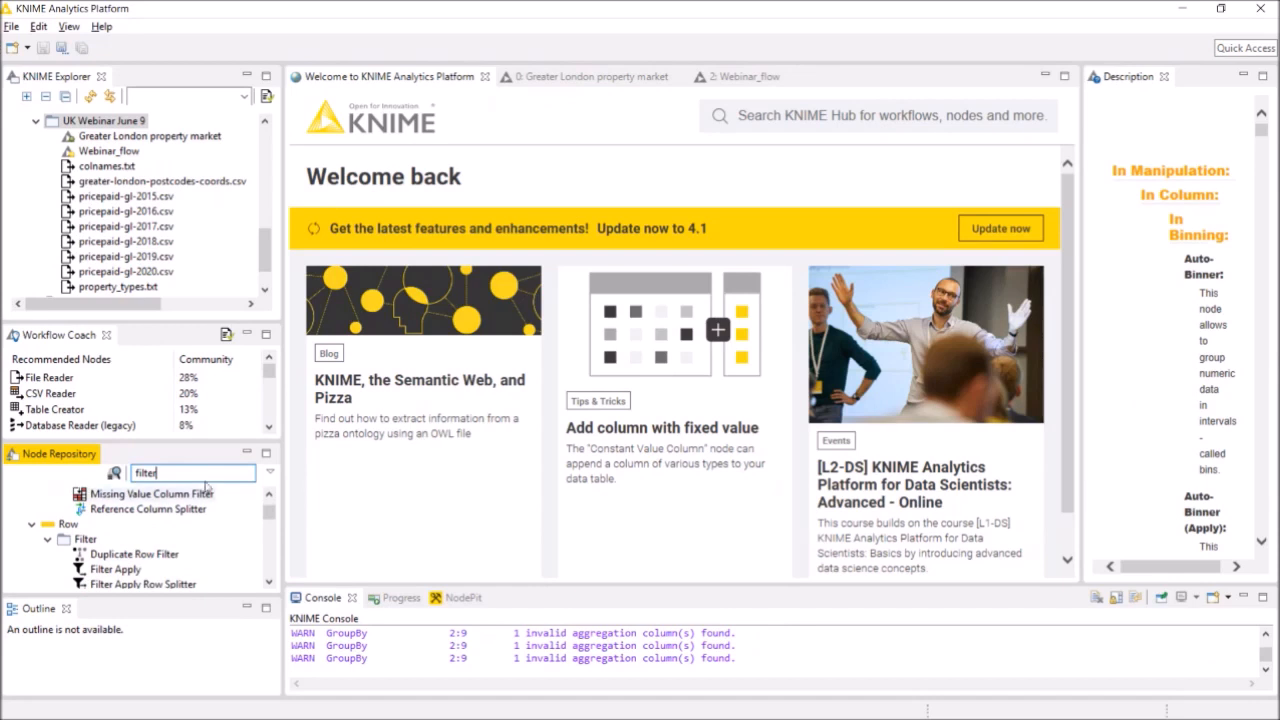
left_click_drag(190, 476, 131, 477)
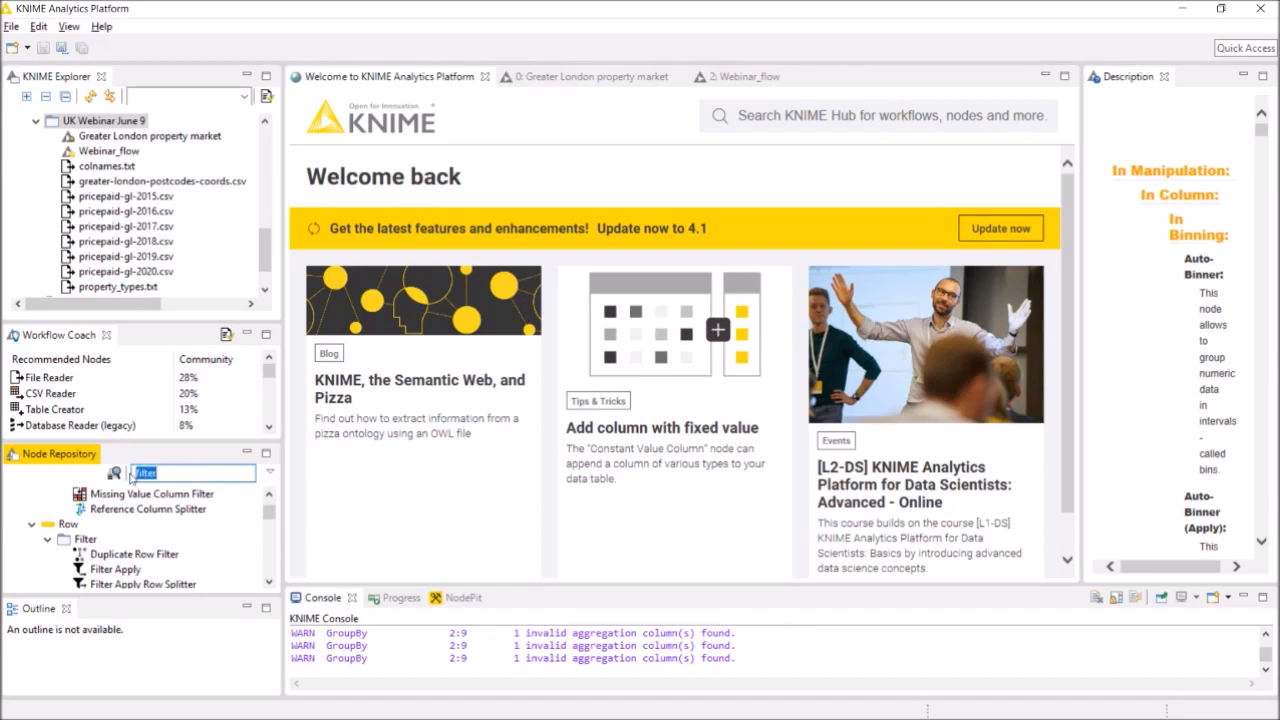
key("BackSpace")
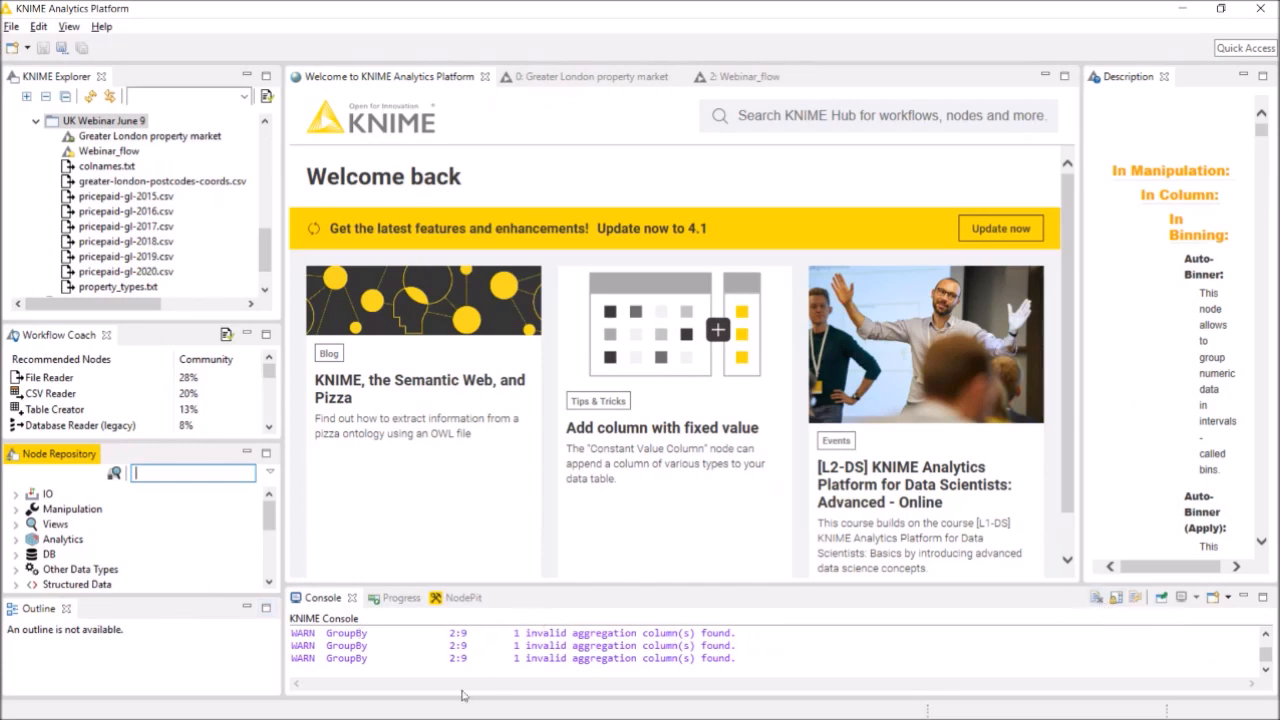
Step: Clear the KNIME console and bring up the Greater London property market workflow to inspect its annotated sections
left_click(1096, 599)
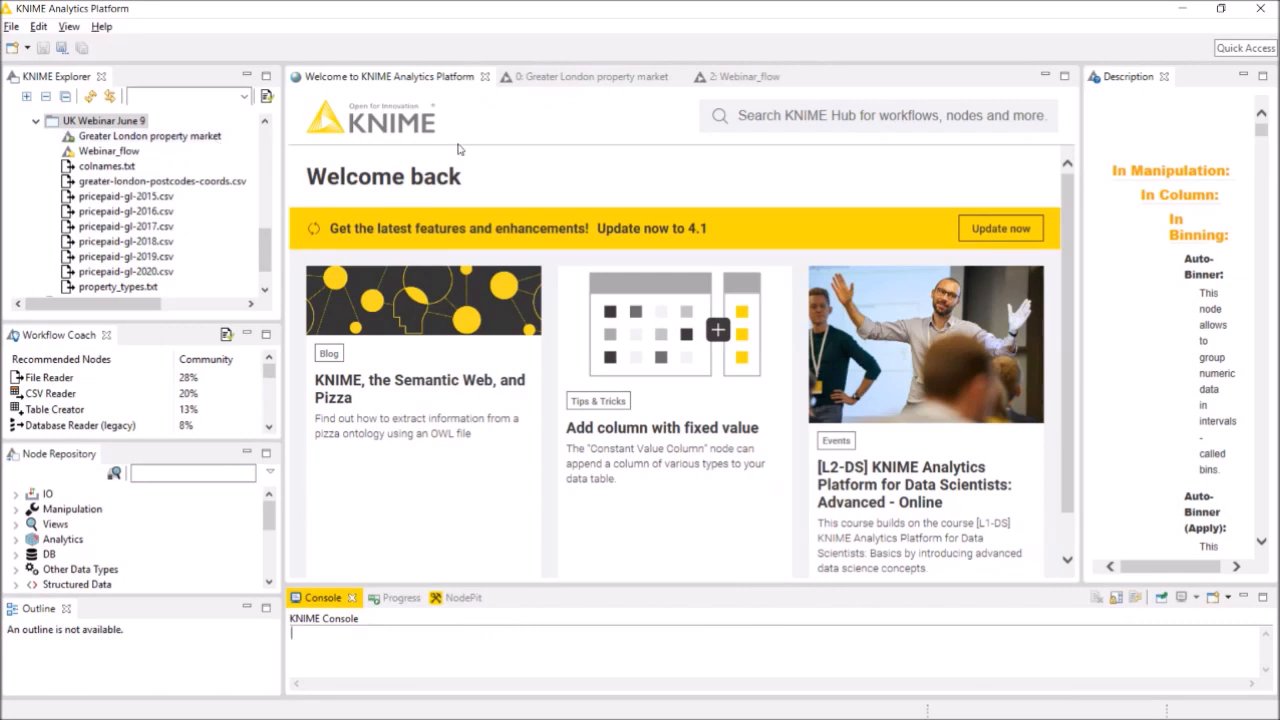
left_click(591, 78)
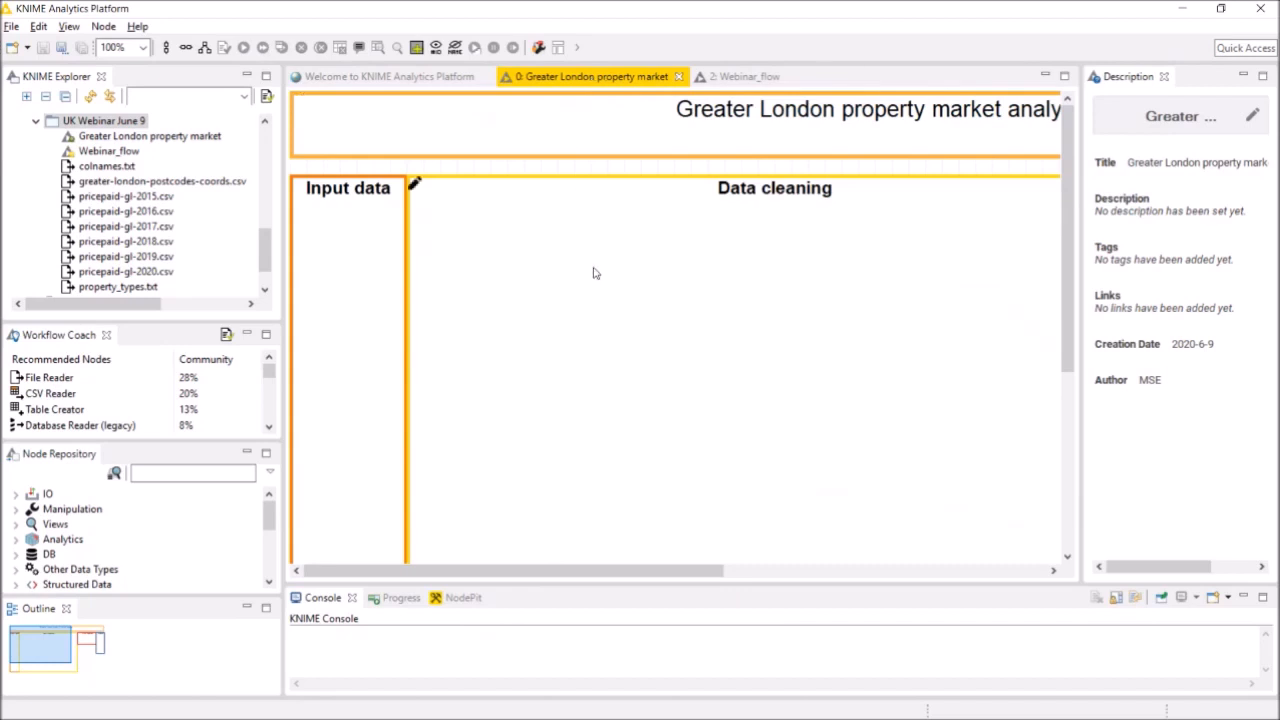
scroll(590, 283, "down", 3)
scroll(590, 285, "down", 1)
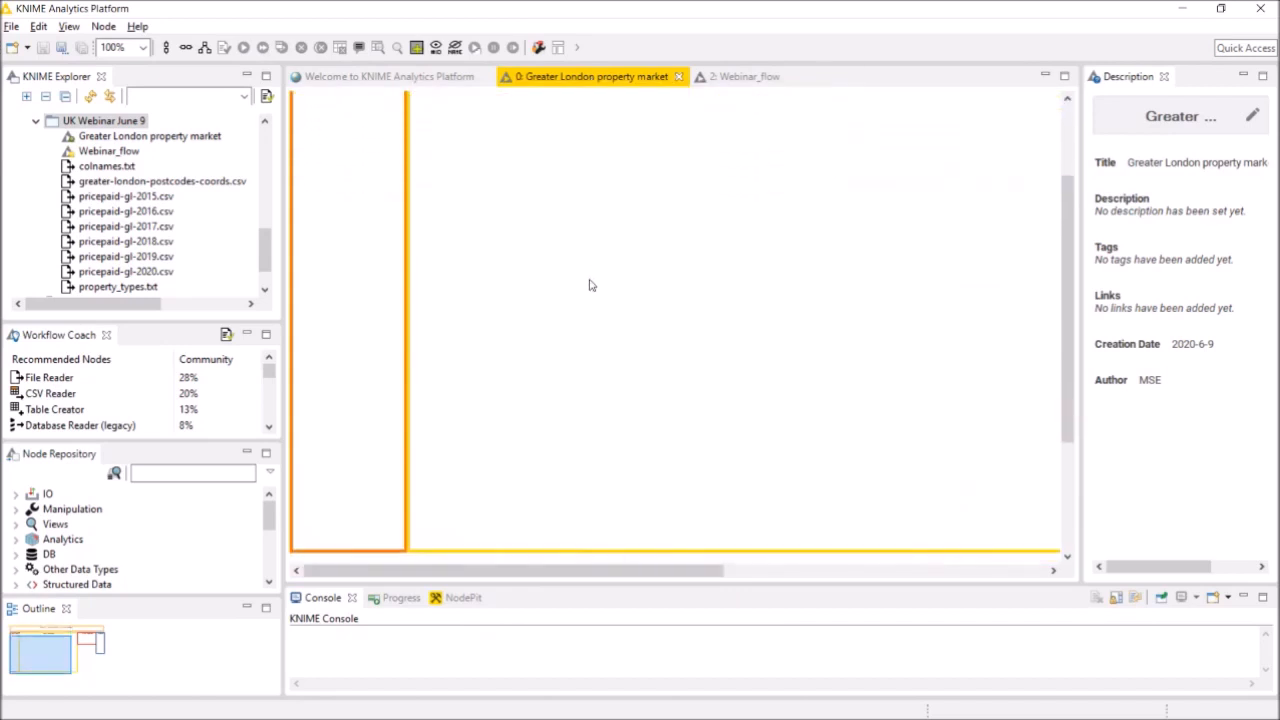
scroll(590, 285, "up", 3)
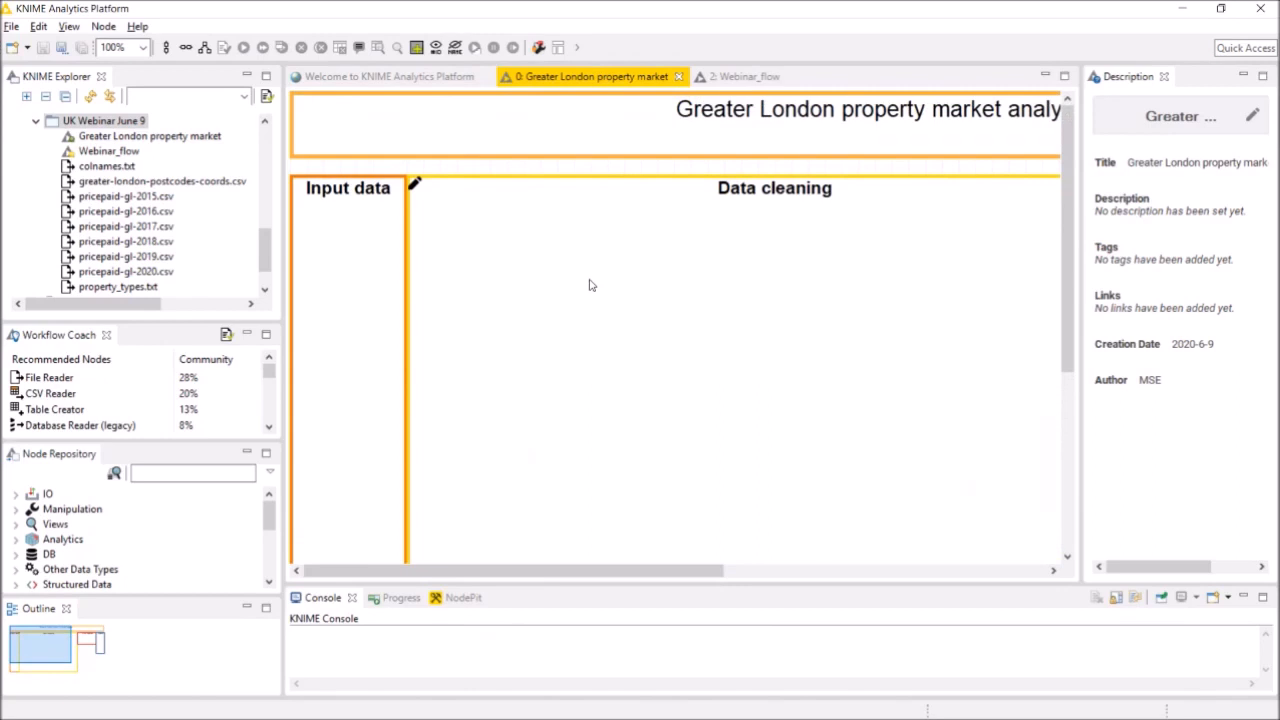
mouse_move(560, 572)
left_mouse_down()
mouse_move(797, 574)
mouse_move(556, 573)
mouse_move(532, 553)
left_mouse_up()
left_click(637, 149)
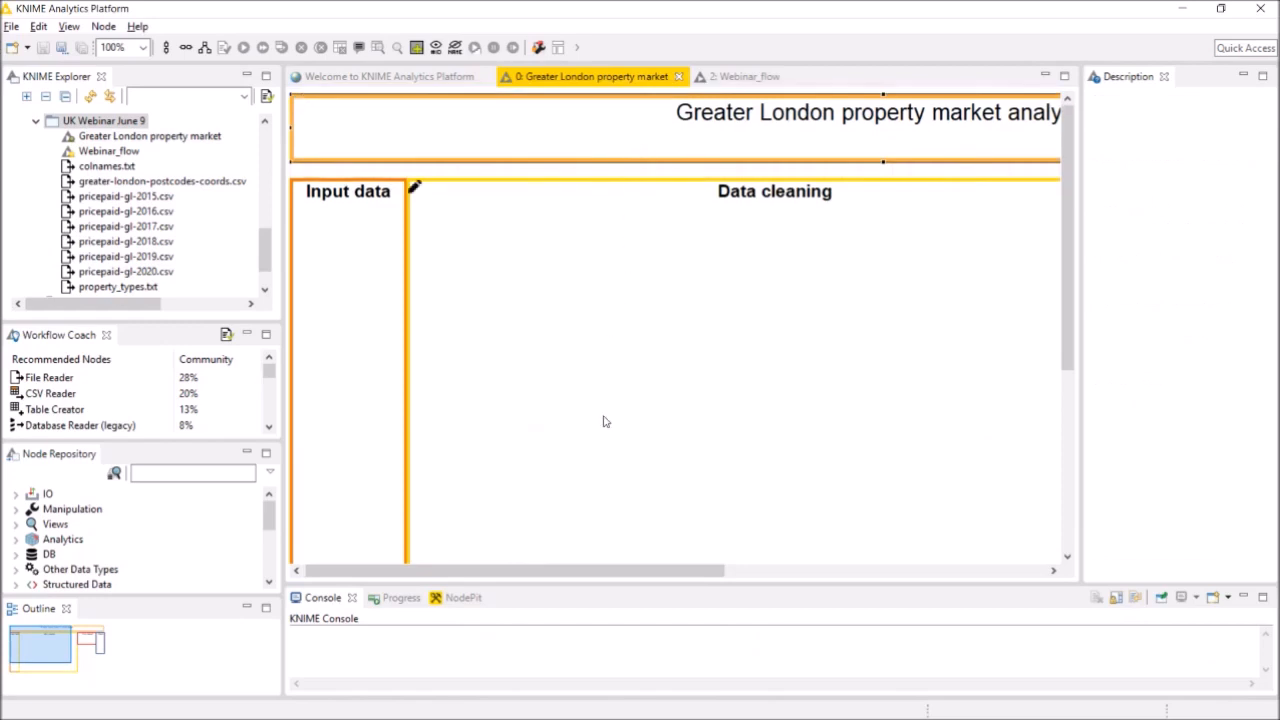
Step: Add a blank workflow annotation over the Data cleaning heading and delete it
right_click(608, 177)
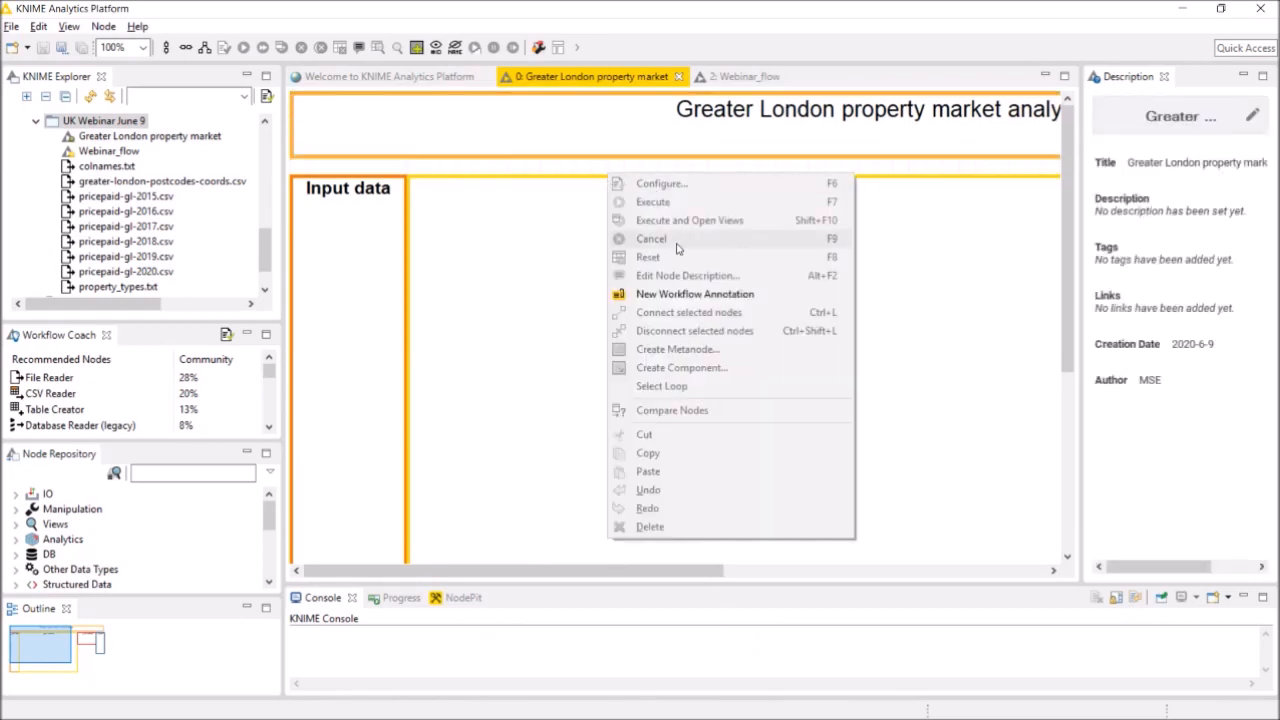
left_click(677, 294)
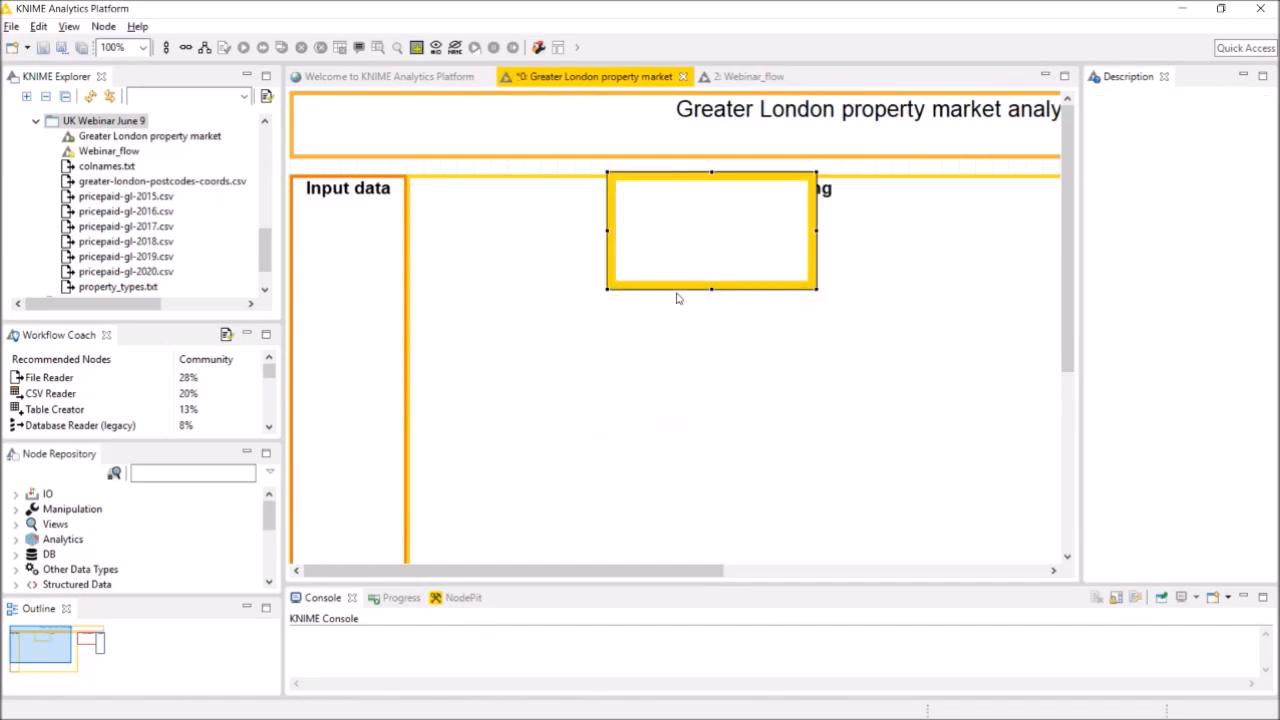
double_click(652, 172)
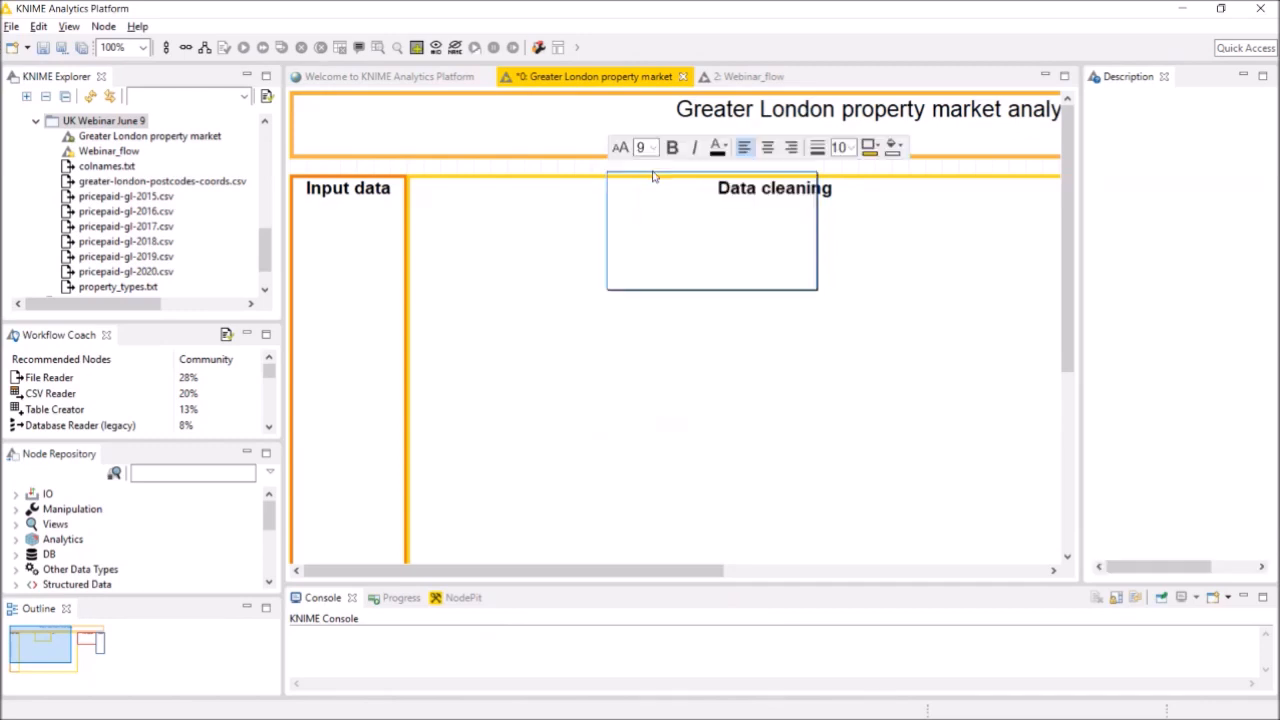
left_click(589, 166)
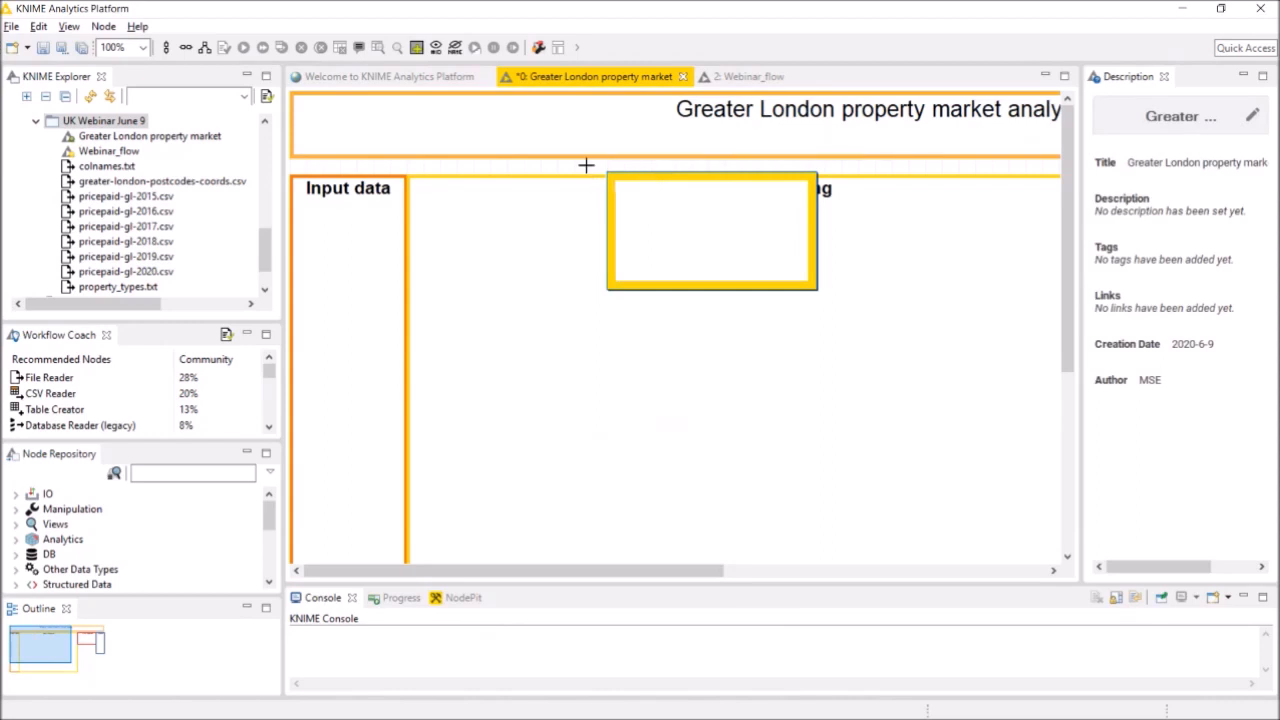
left_click(650, 186)
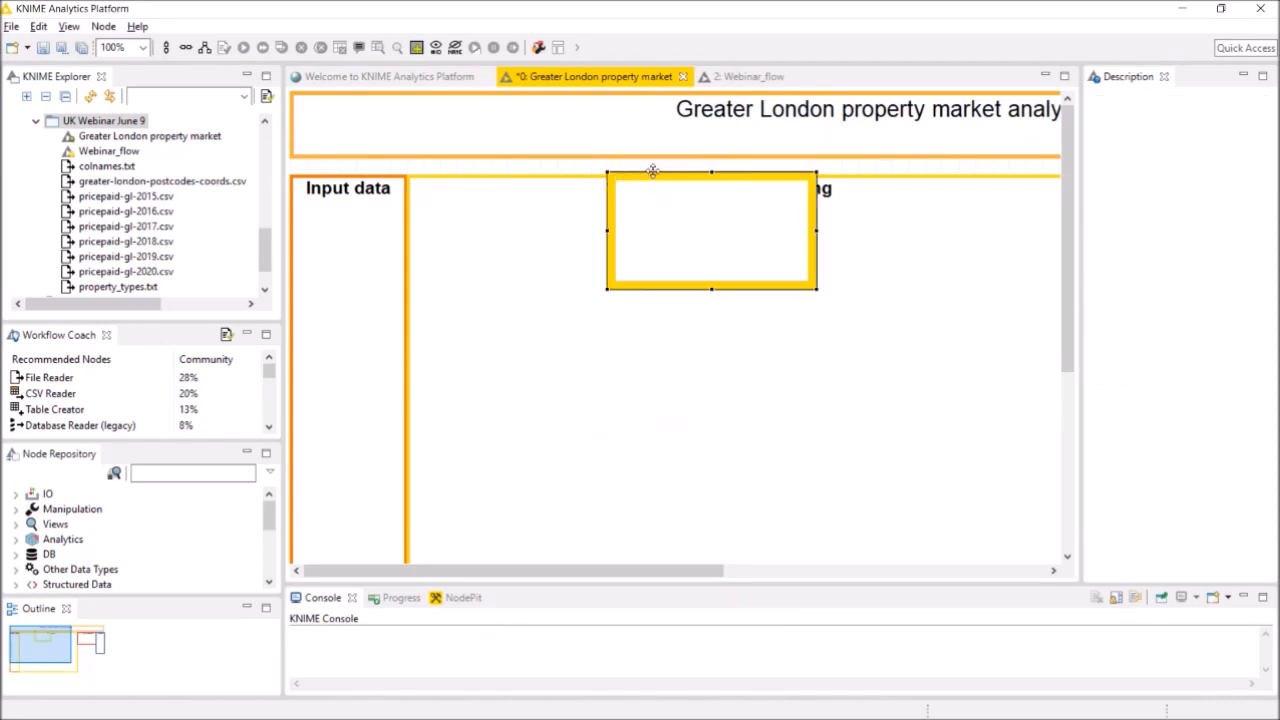
key("Delete")
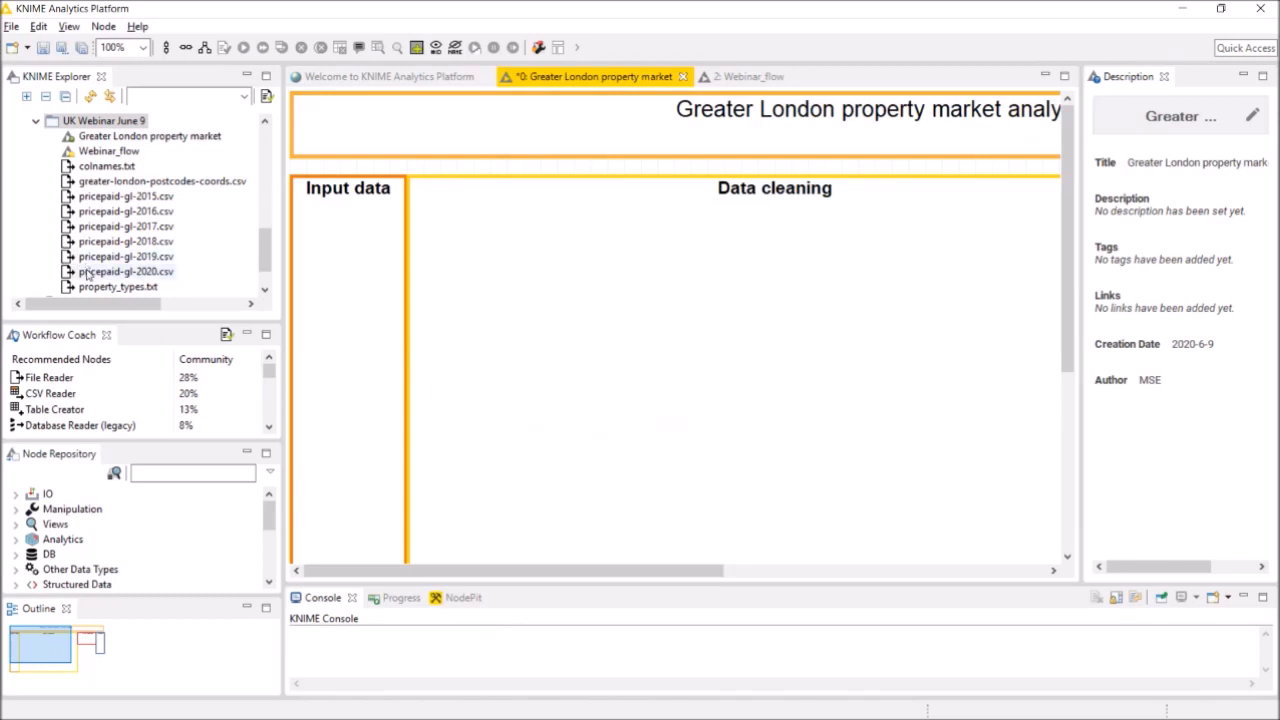
Step: Add a File Reader for pricepaid-gl-2020.csv to the Input data section, accept its detected settings, and execute it
left_click_drag(88, 275, 338, 262)
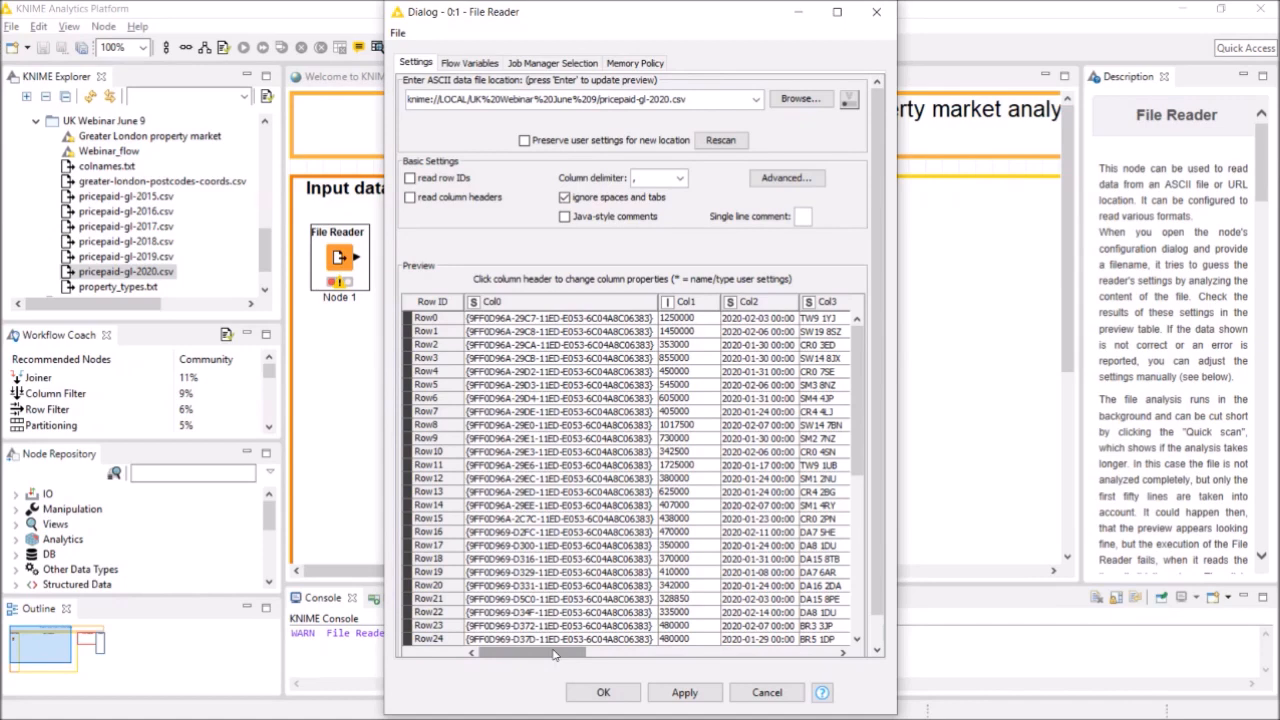
left_click_drag(553, 653, 547, 620)
left_click(603, 692)
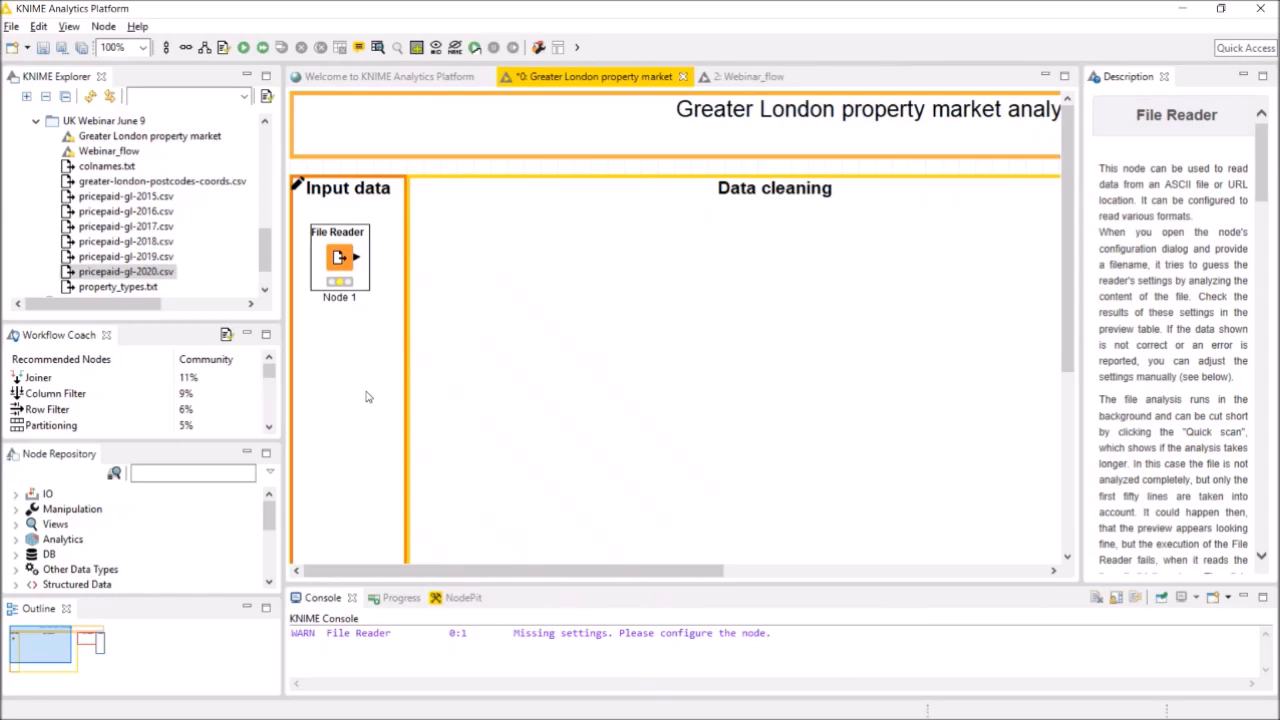
right_click(338, 258)
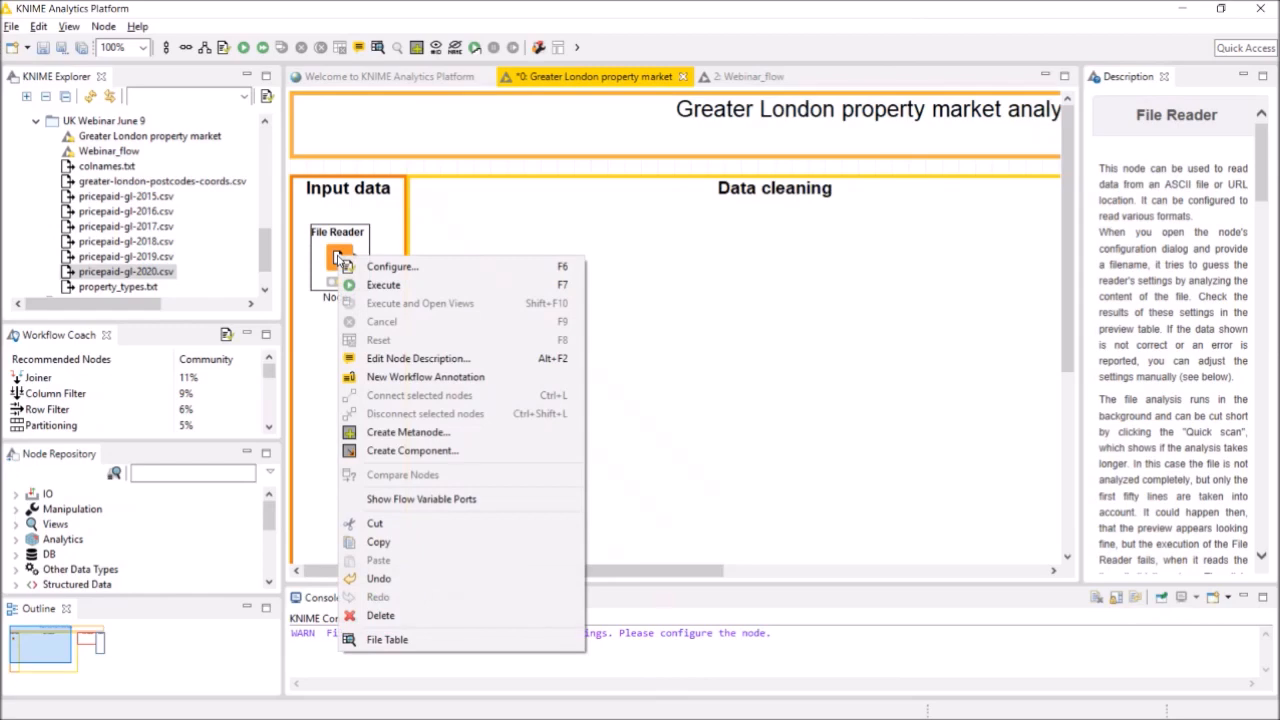
left_click(382, 286)
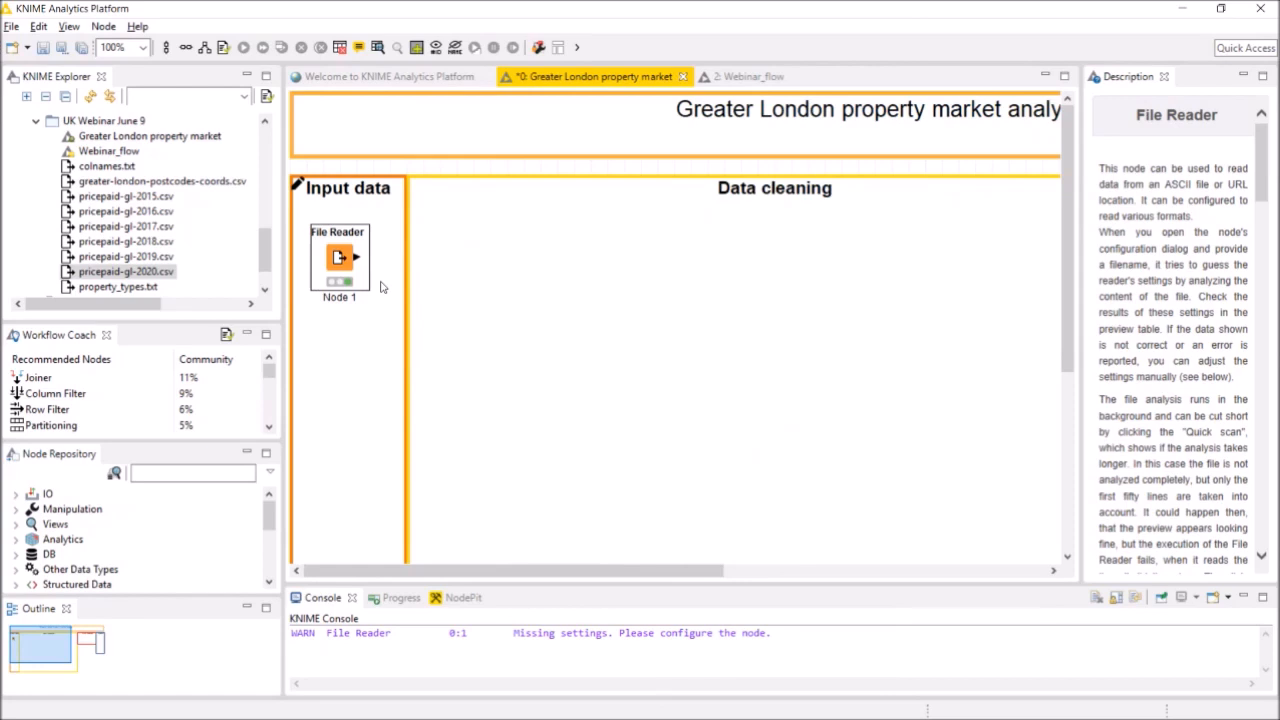
Step: Inspect the File Reader's output table, checking the rows and columns read from pricepaid-gl-2020.csv
right_click(355, 265)
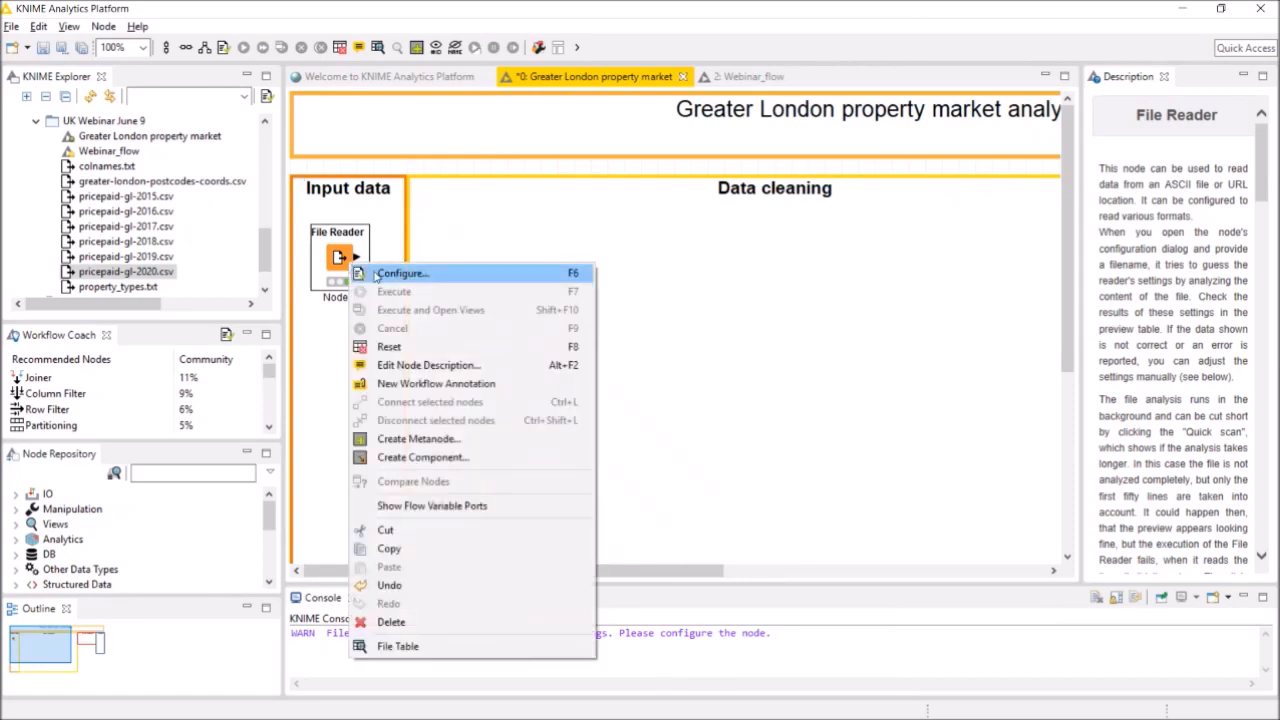
left_click(413, 647)
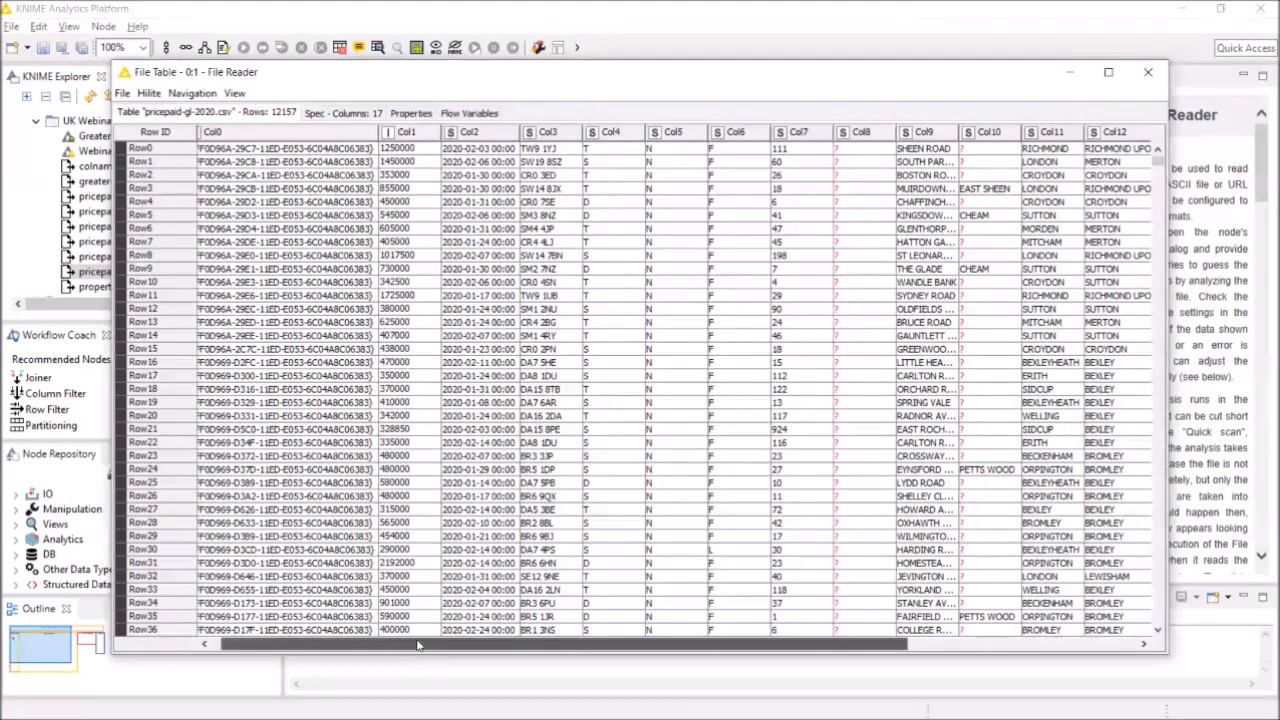
mouse_move(405, 645)
left_mouse_down()
mouse_move(652, 660)
mouse_move(389, 642)
left_mouse_up()
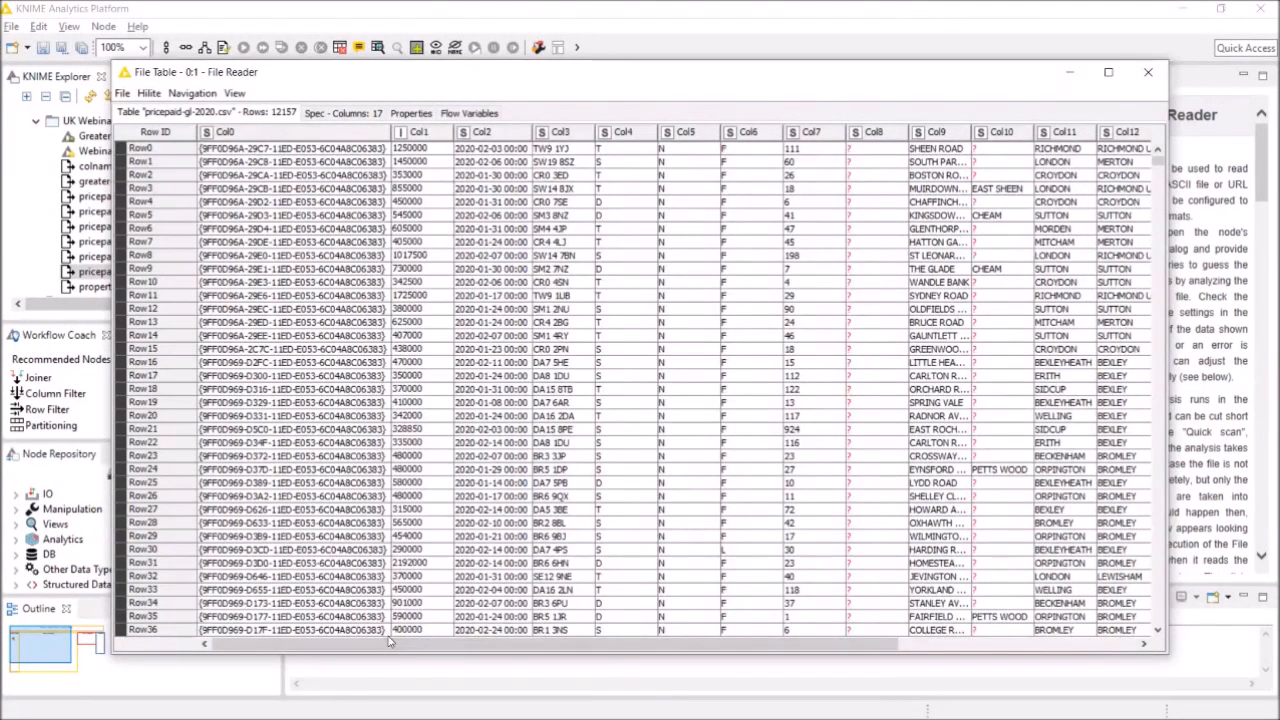
left_click(1147, 73)
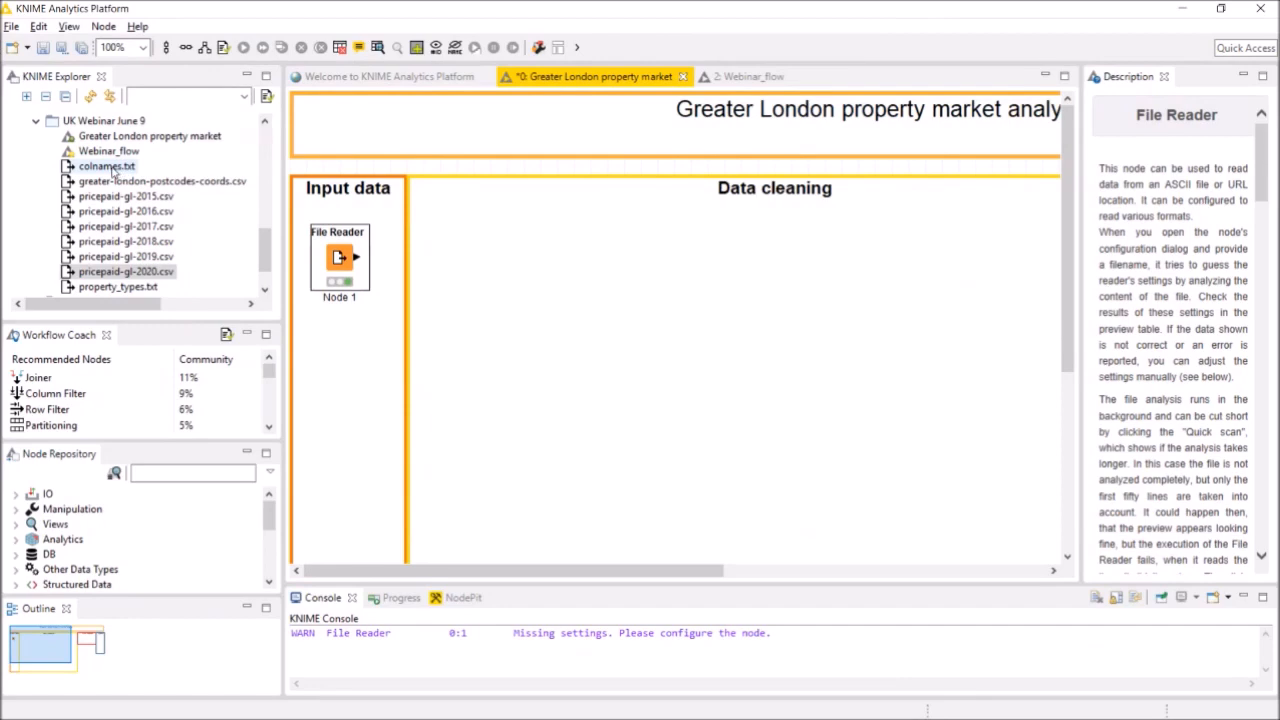
Step: Add a File Reader for colnames.txt to the Data cleaning section, with | as column delimiter, column headers read, and row IDs not read
left_click(112, 168)
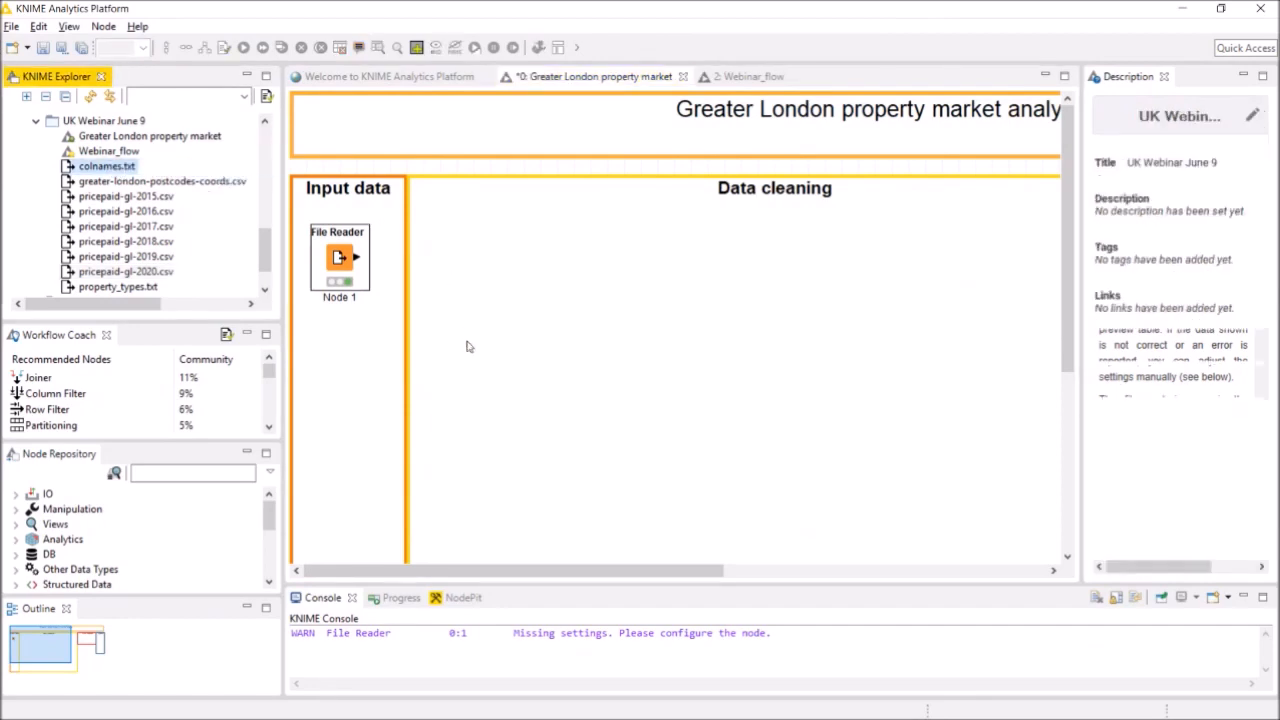
left_click_drag(466, 346, 466, 347)
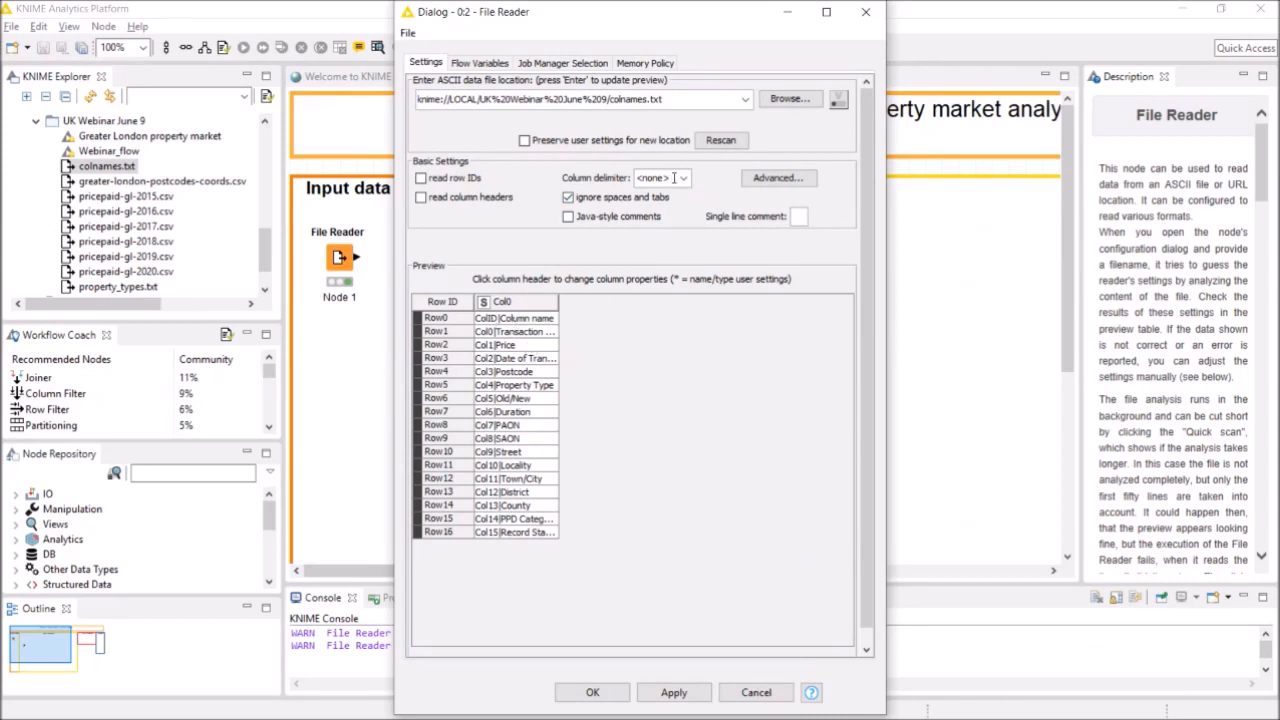
left_click_drag(673, 178, 619, 180)
type("|")
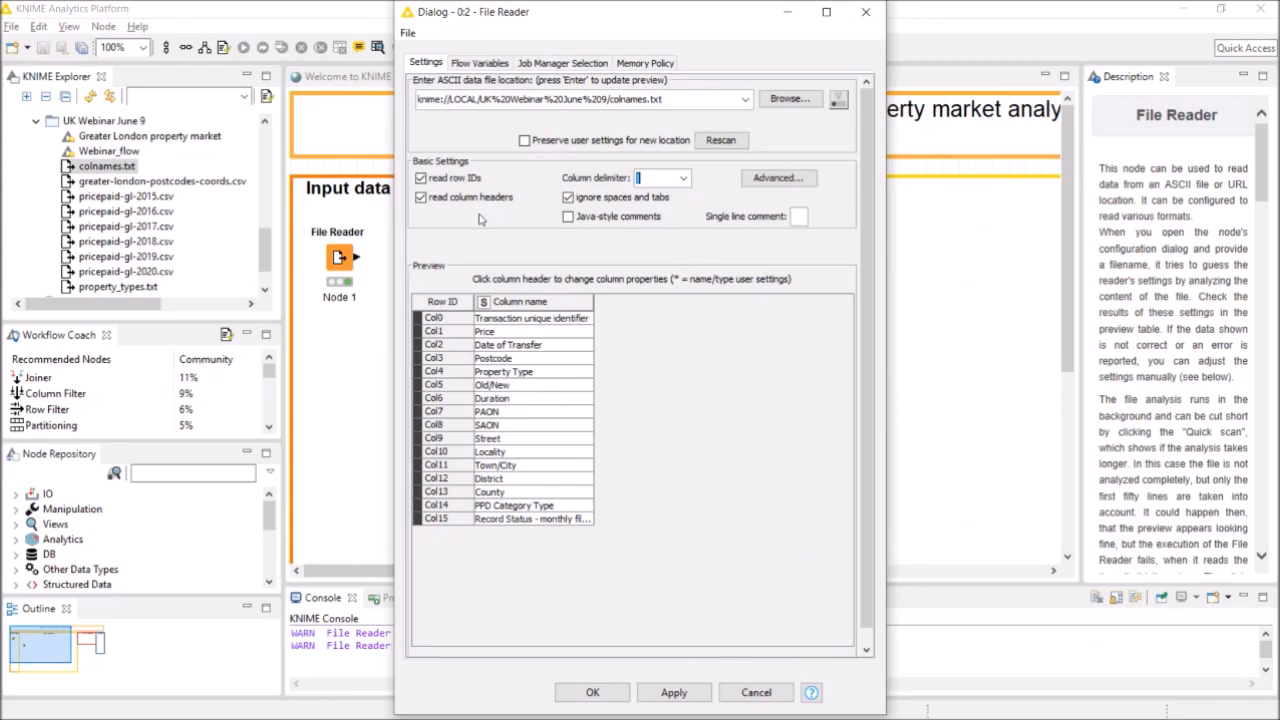
left_click(425, 183)
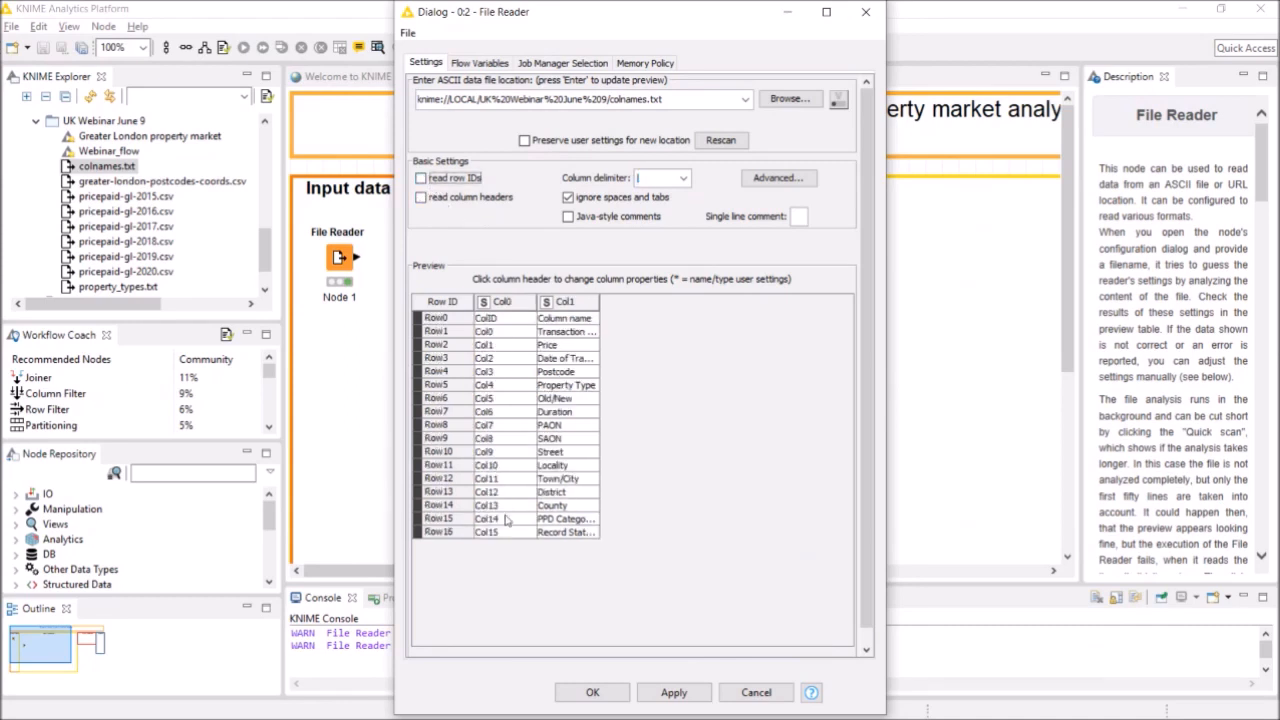
left_click(423, 199)
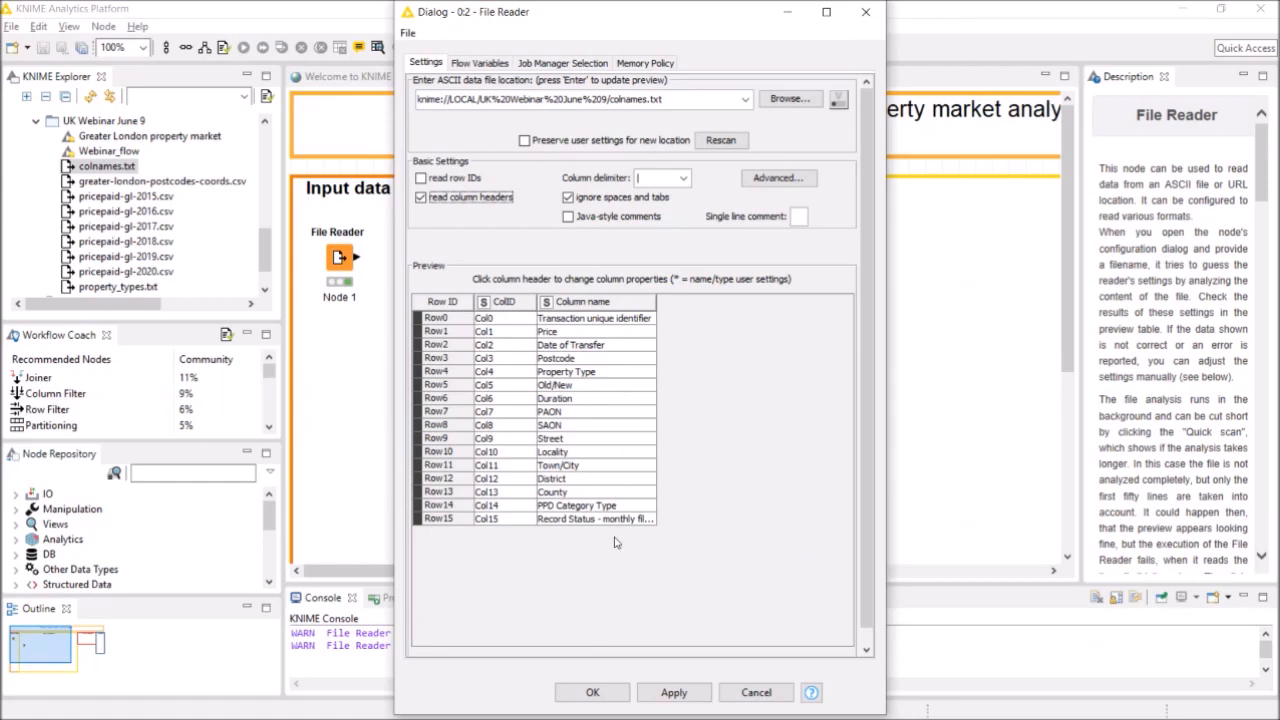
left_click(610, 692)
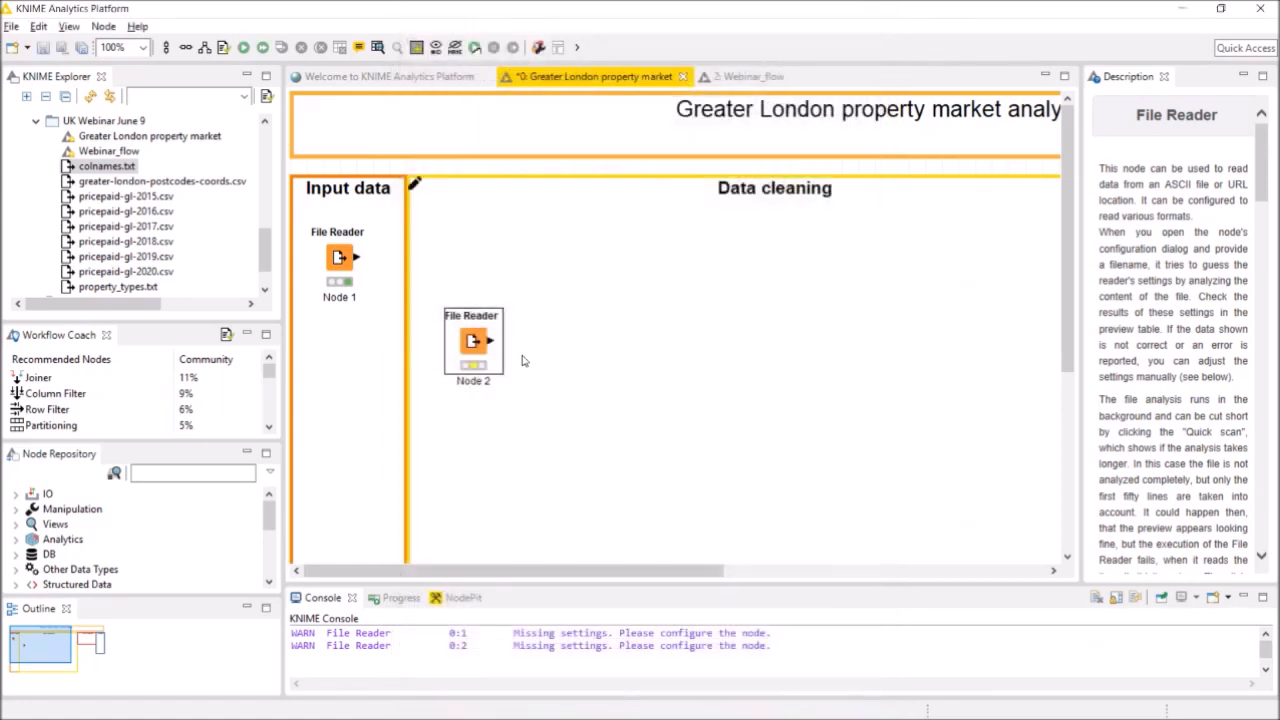
Step: Execute the colnames.txt File Reader and check its output table of column IDs and column names
right_click(477, 345)
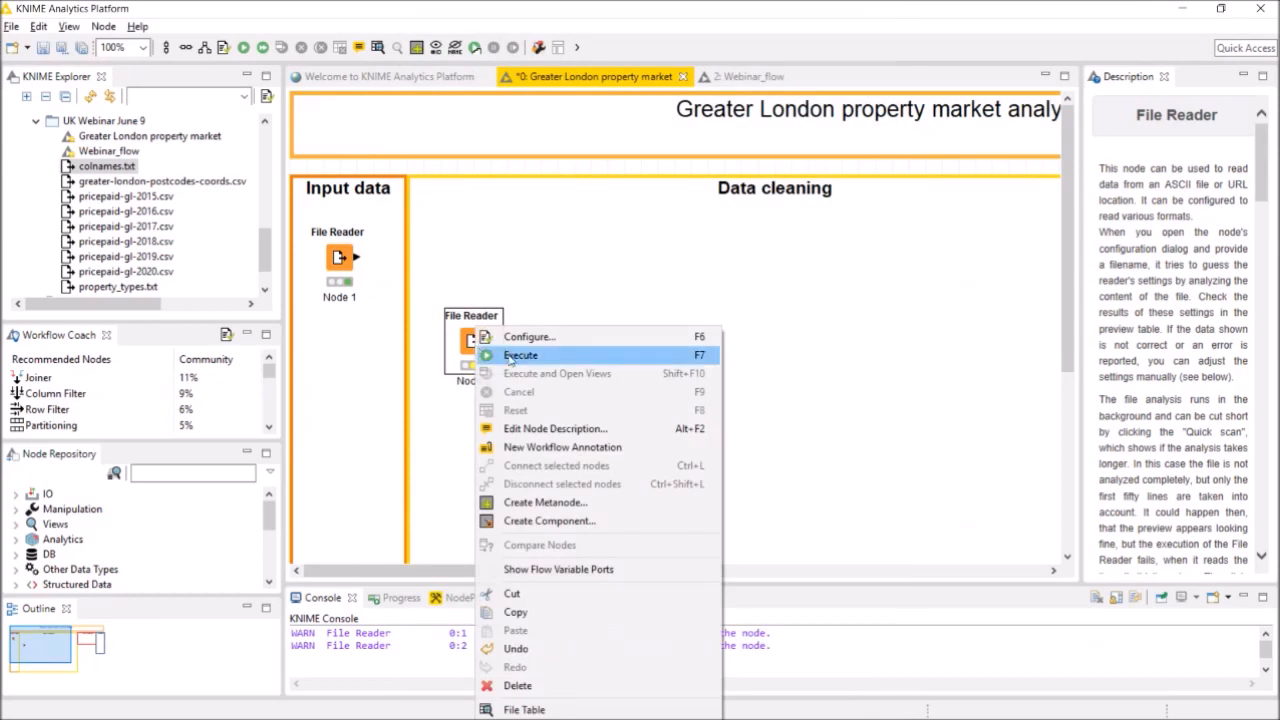
left_click(515, 356)
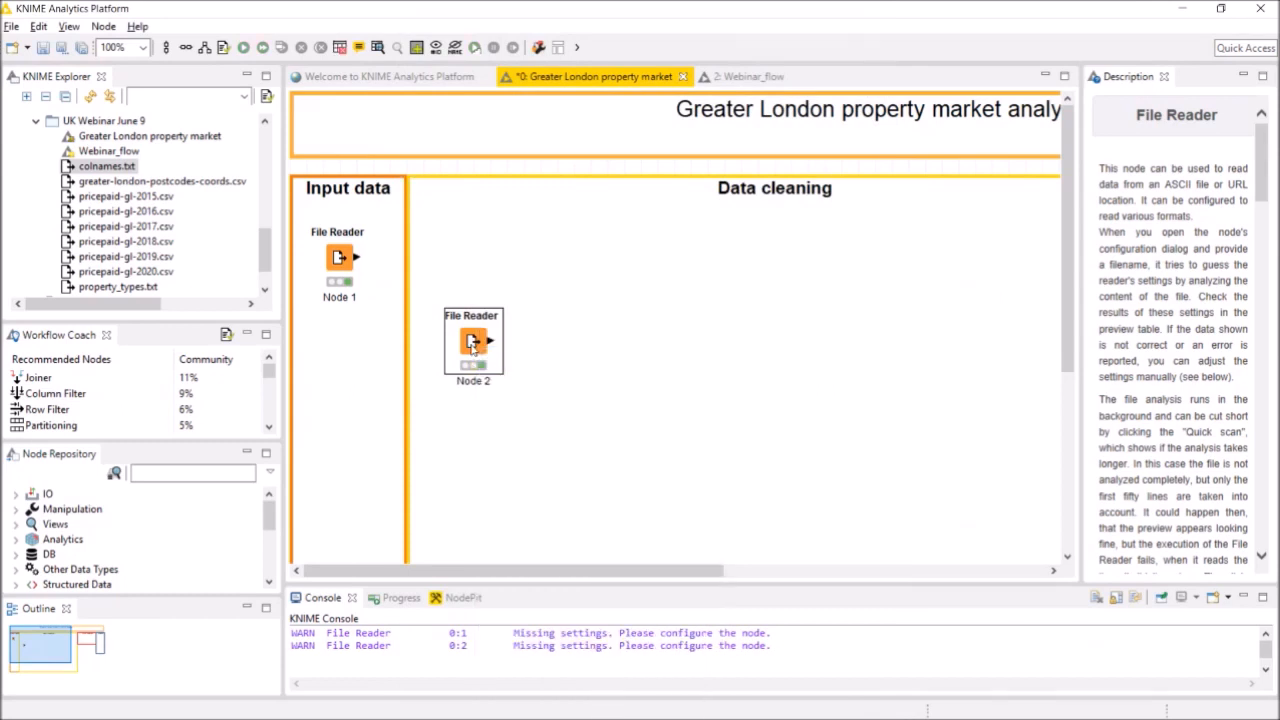
right_click(473, 345)
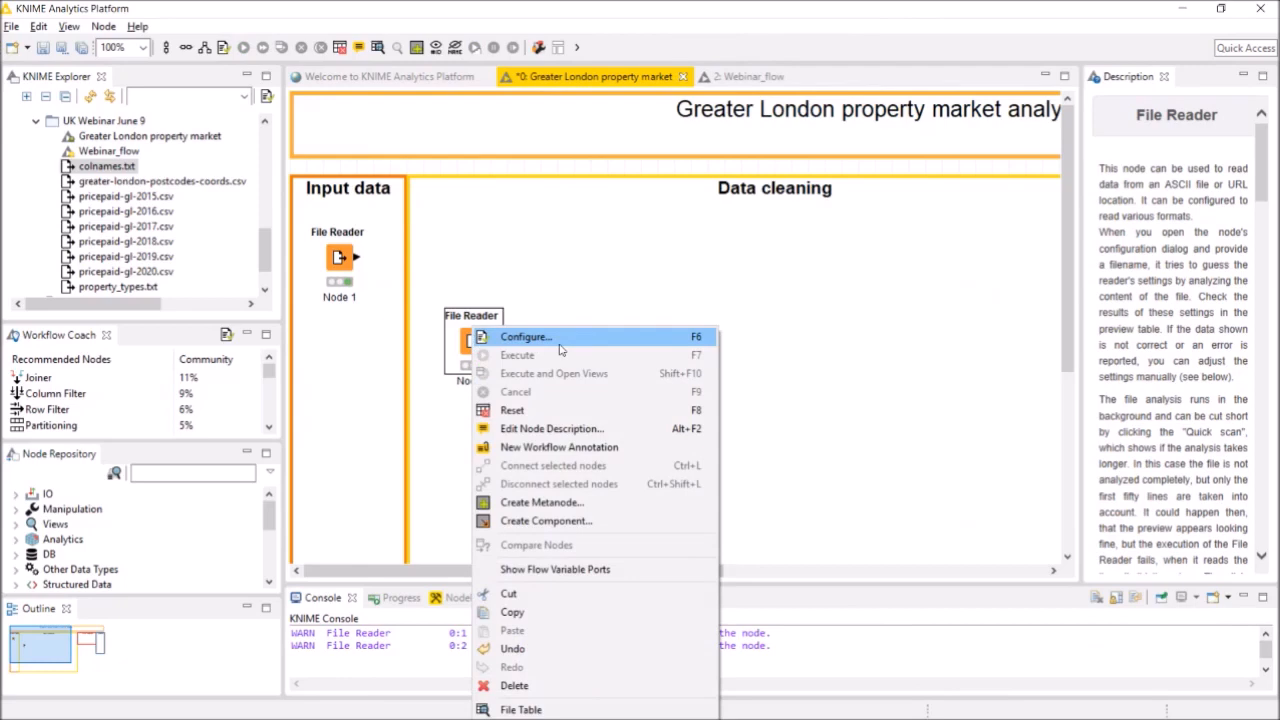
left_click(521, 709)
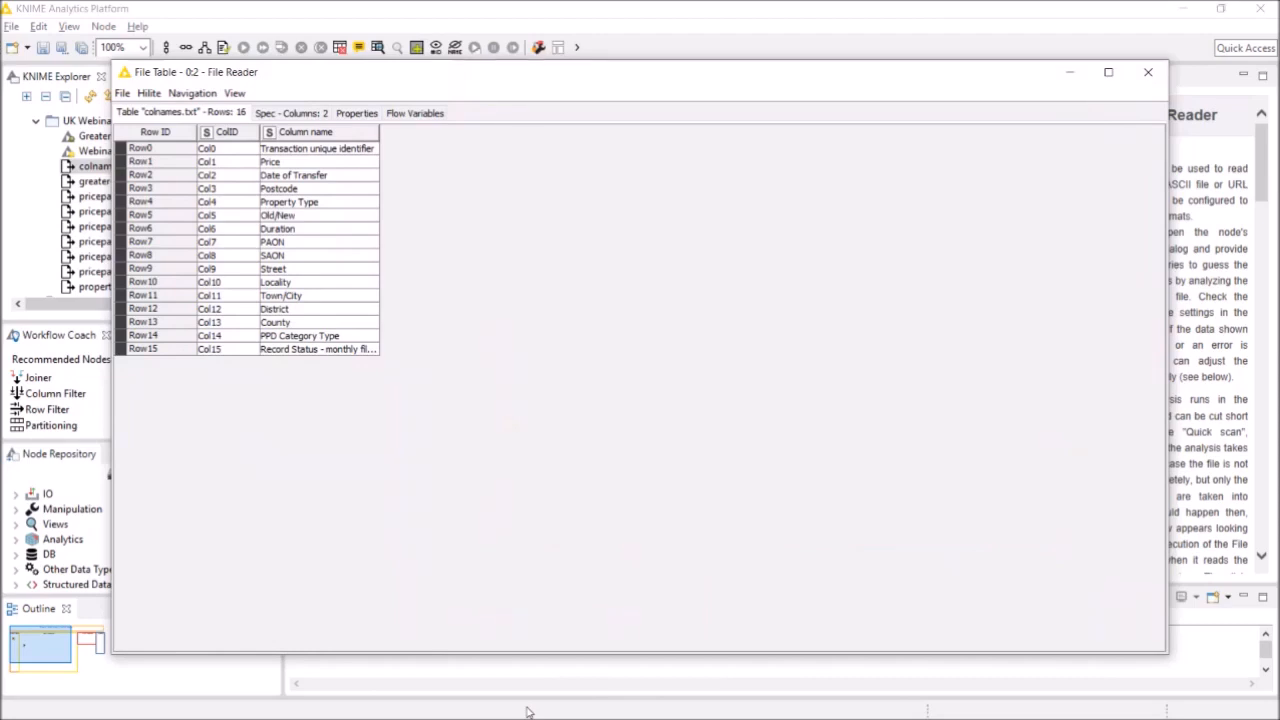
left_click(1149, 73)
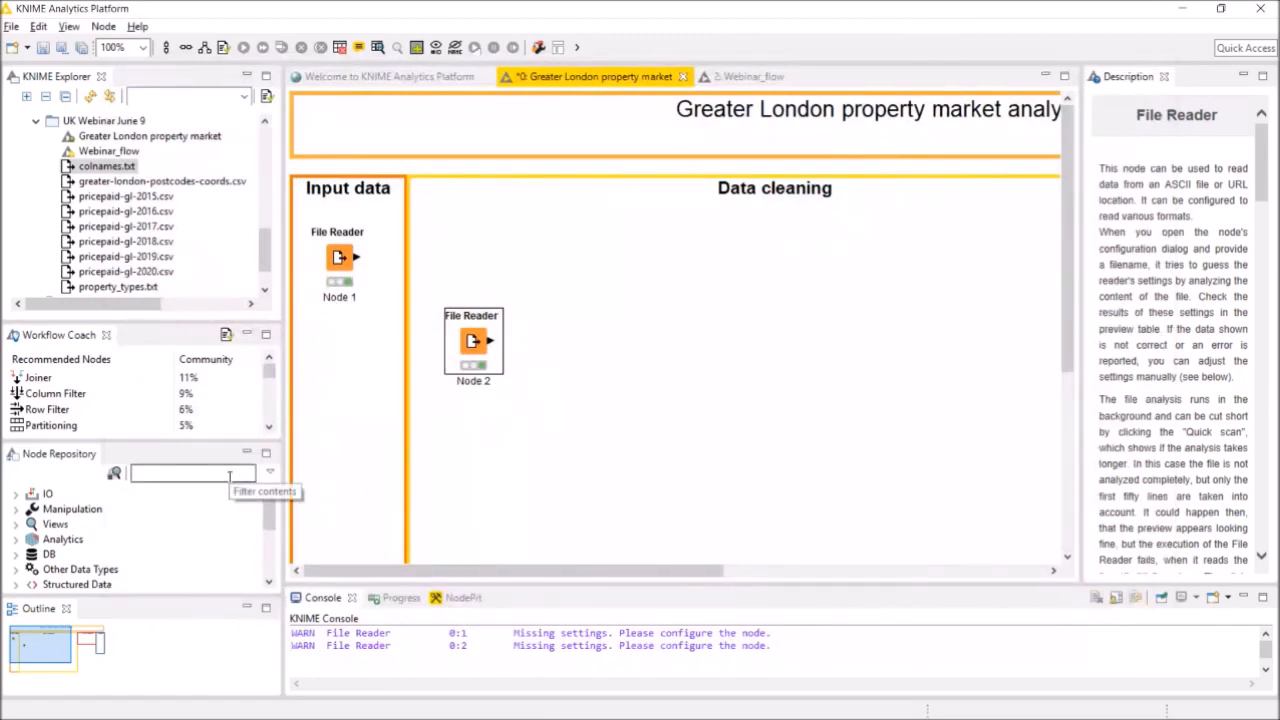
Step: Find the Insert Column Header node with the search "insert col" and add it to the Data cleaning section
left_click(229, 477)
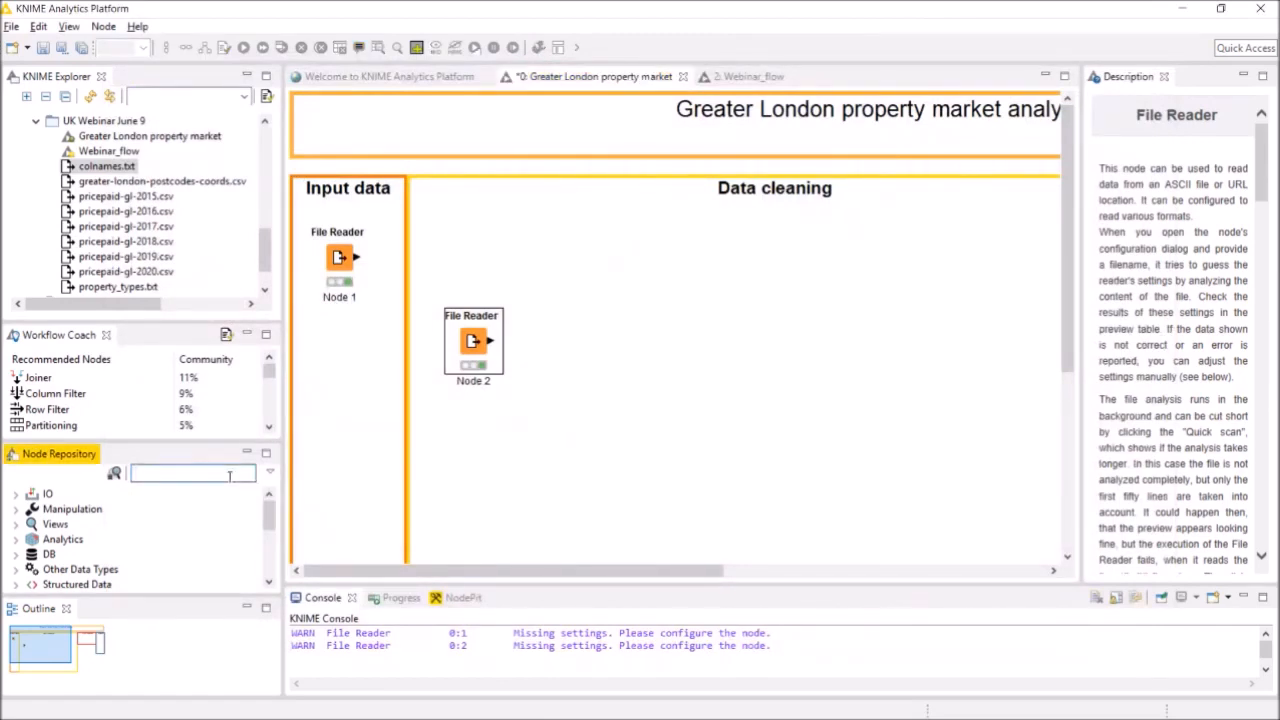
type("insert")
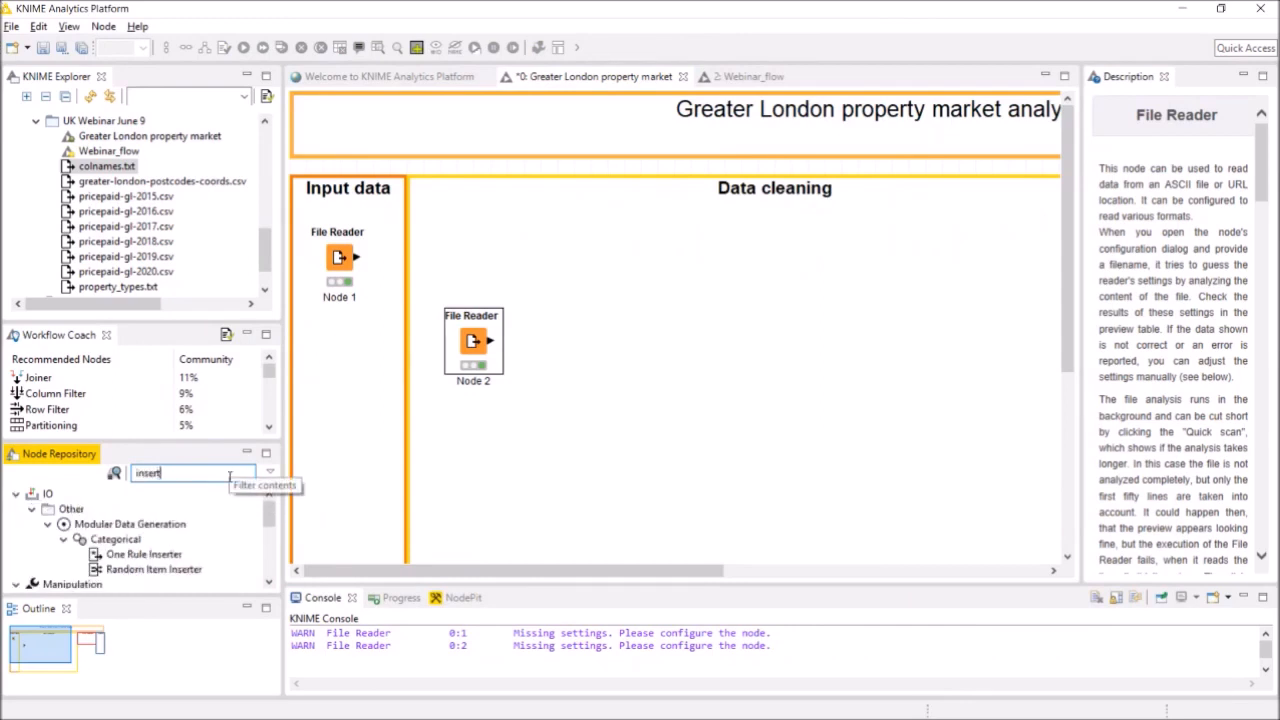
type(" col")
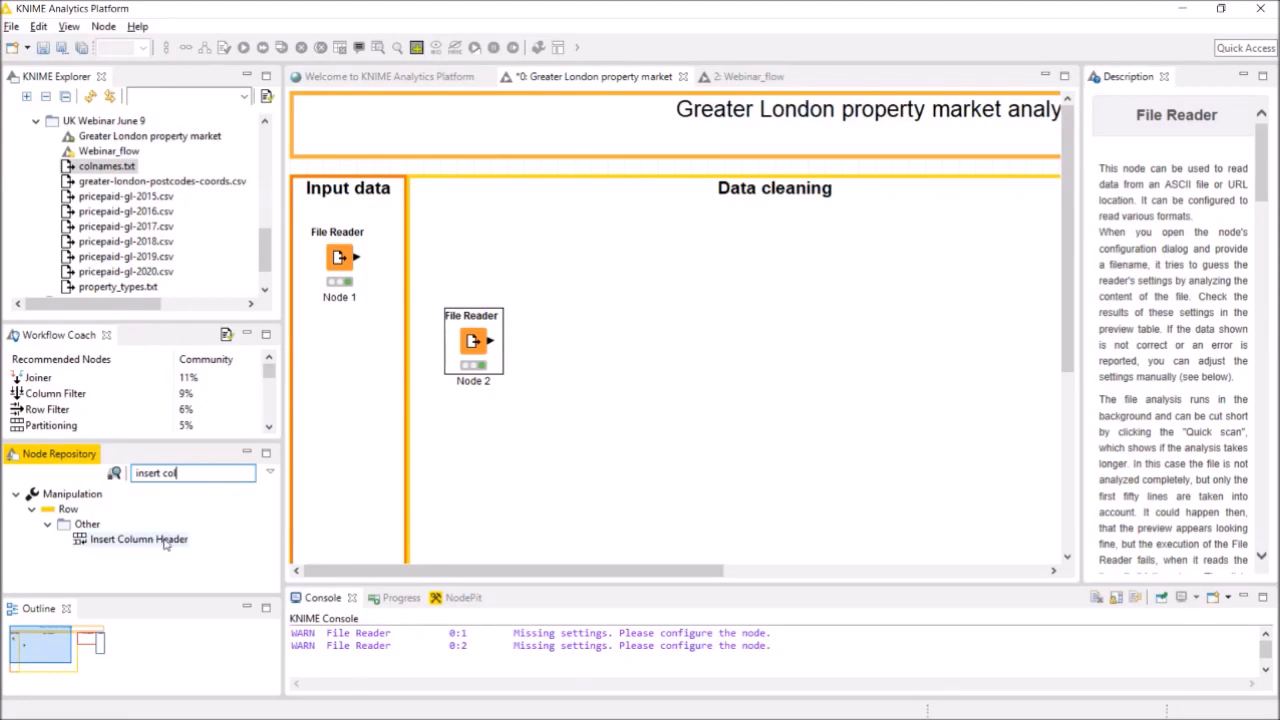
left_click_drag(165, 543, 557, 270)
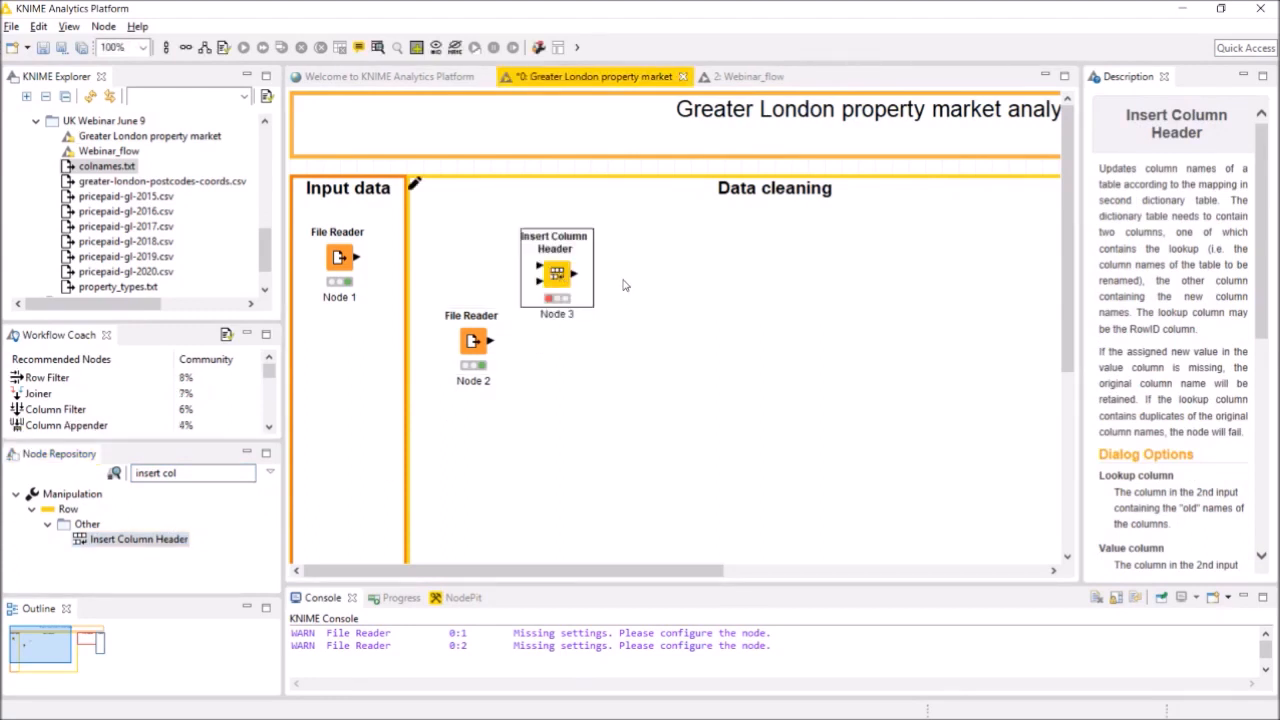
left_click(562, 219)
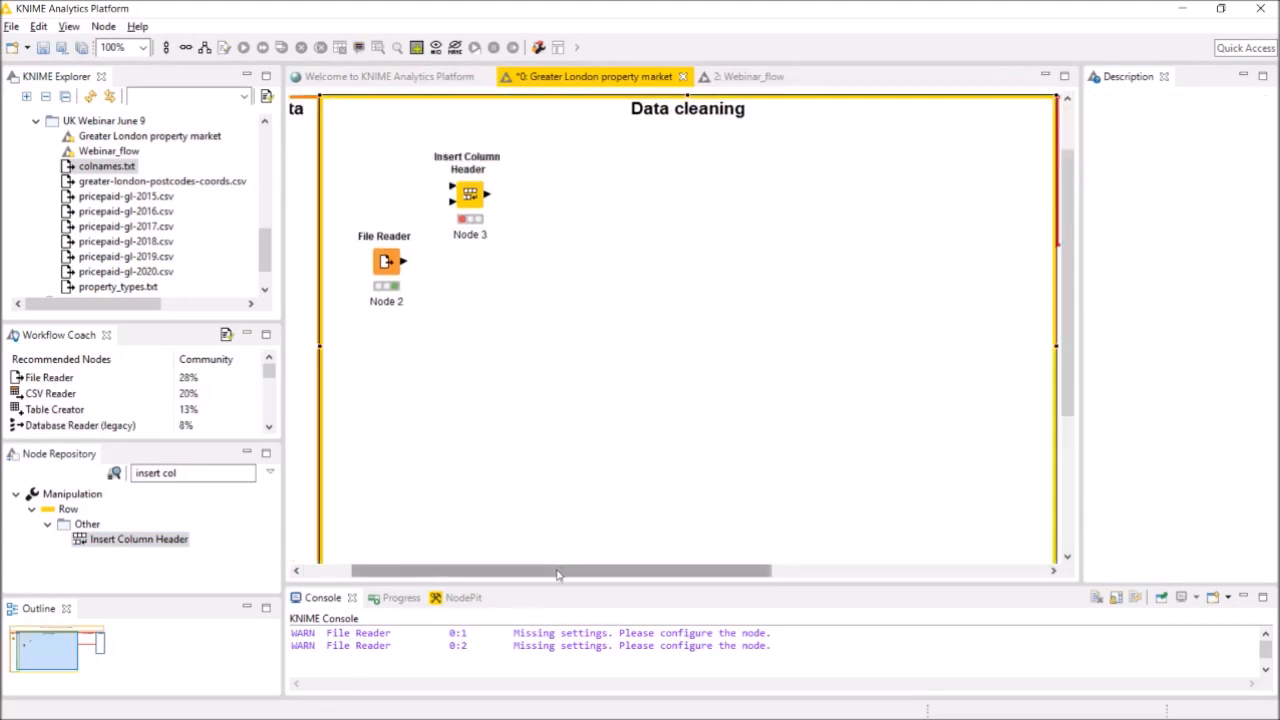
left_click_drag(558, 575, 508, 571)
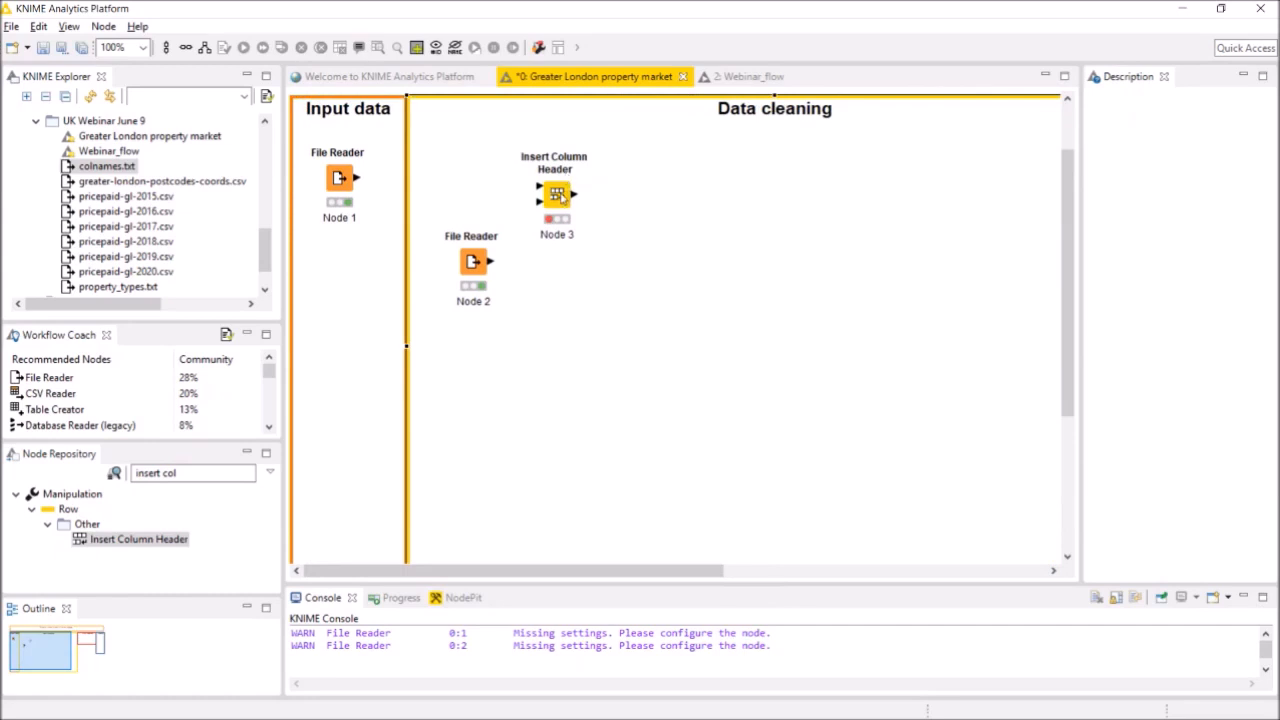
right_click(563, 196)
left_click(590, 206)
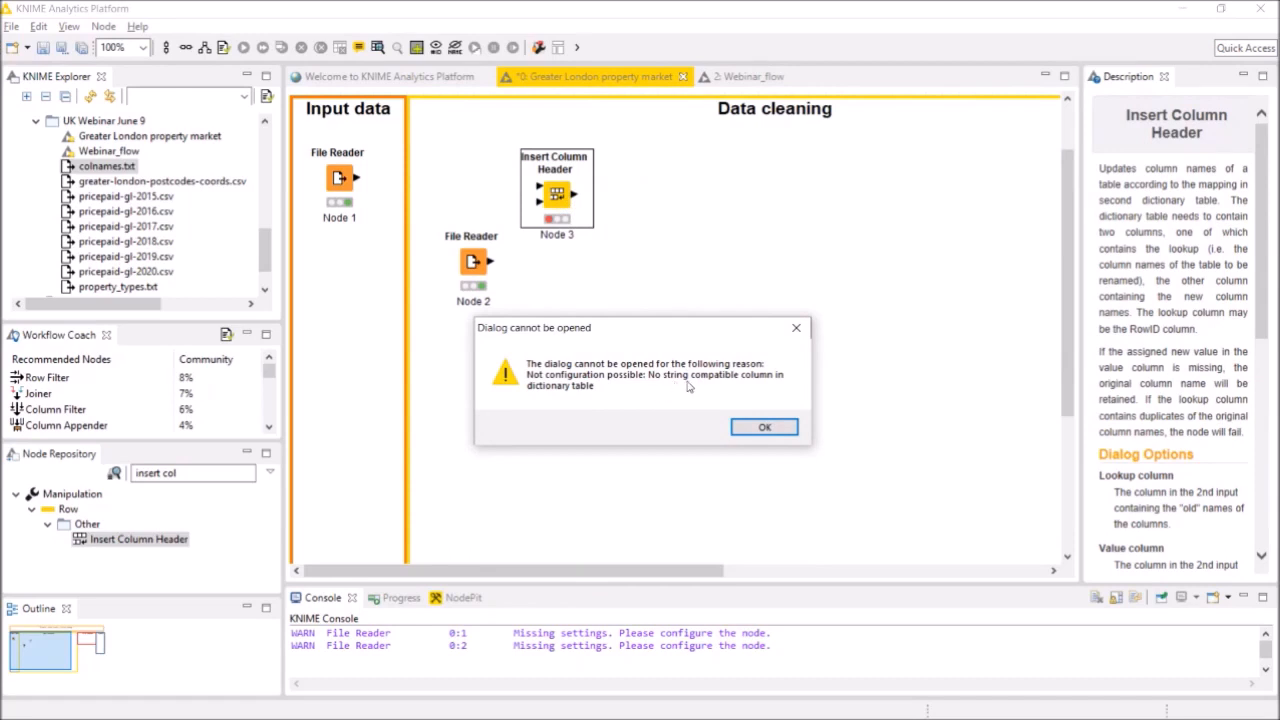
left_click(798, 330)
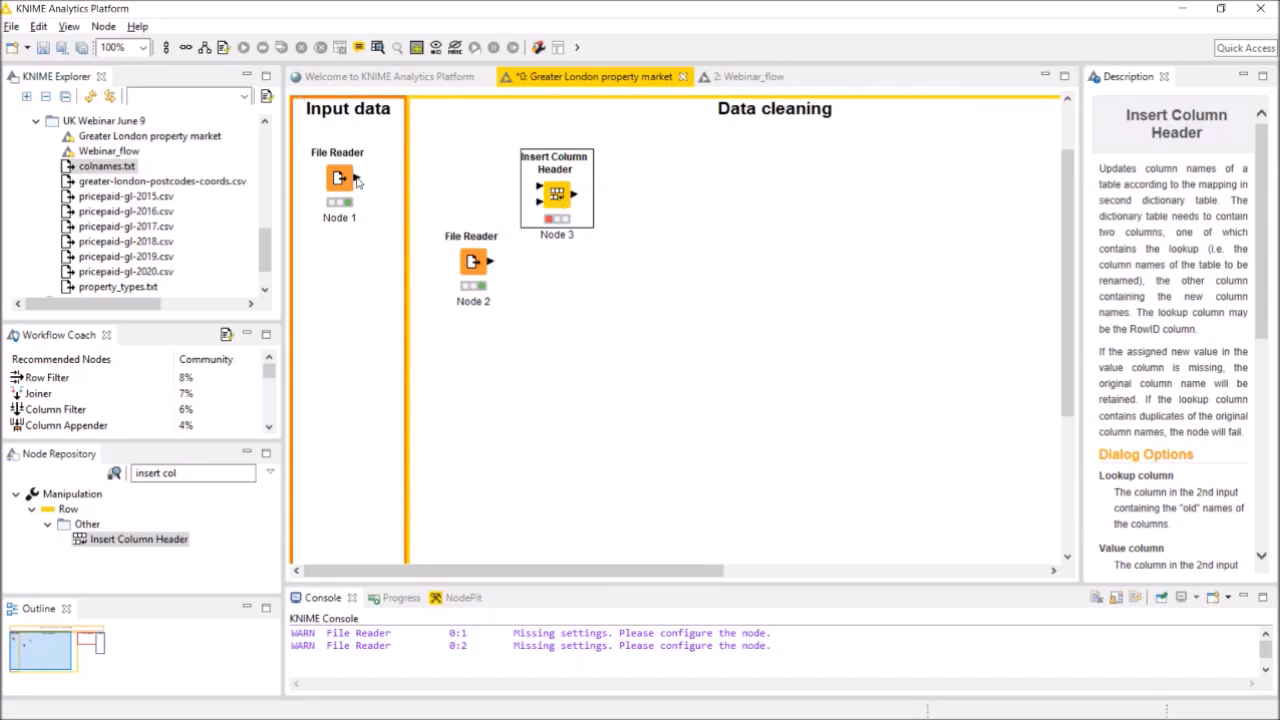
Step: Connect the price paid File Reader to Insert Column Header's first input and the colnames.txt File Reader to its second input
left_click_drag(355, 179, 538, 192)
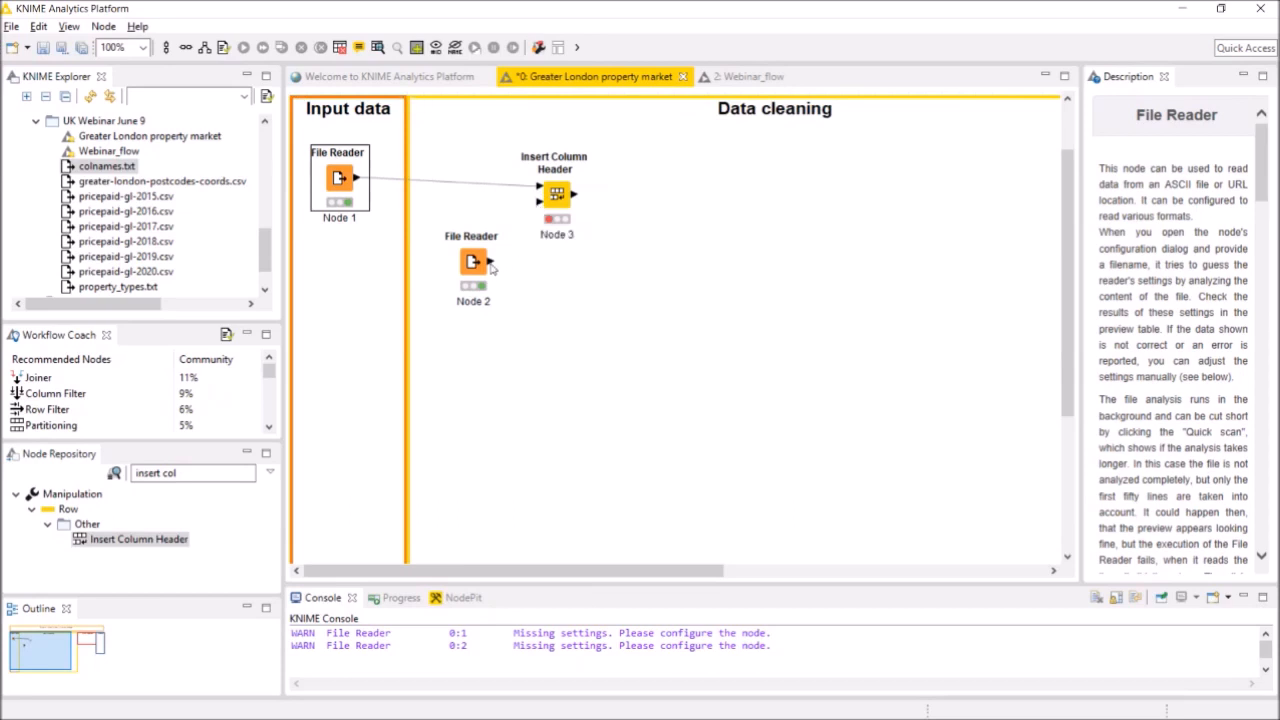
mouse_move(490, 264)
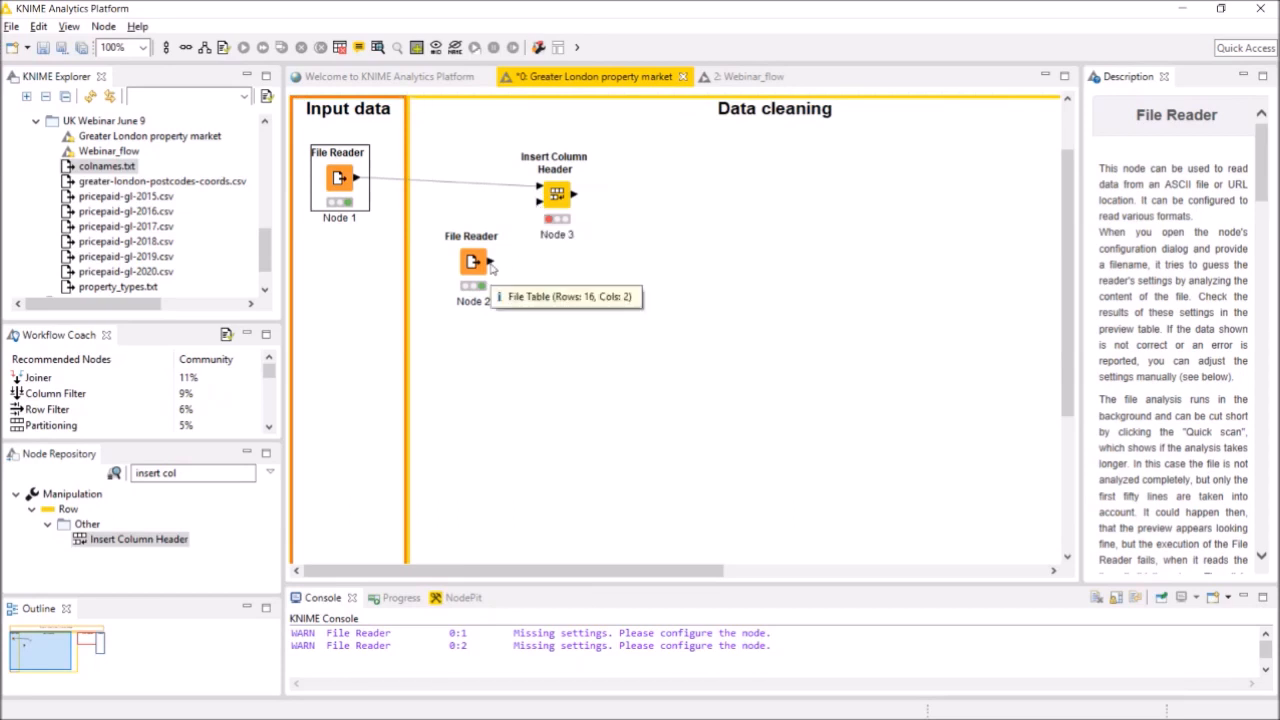
left_click_drag(490, 262, 541, 205)
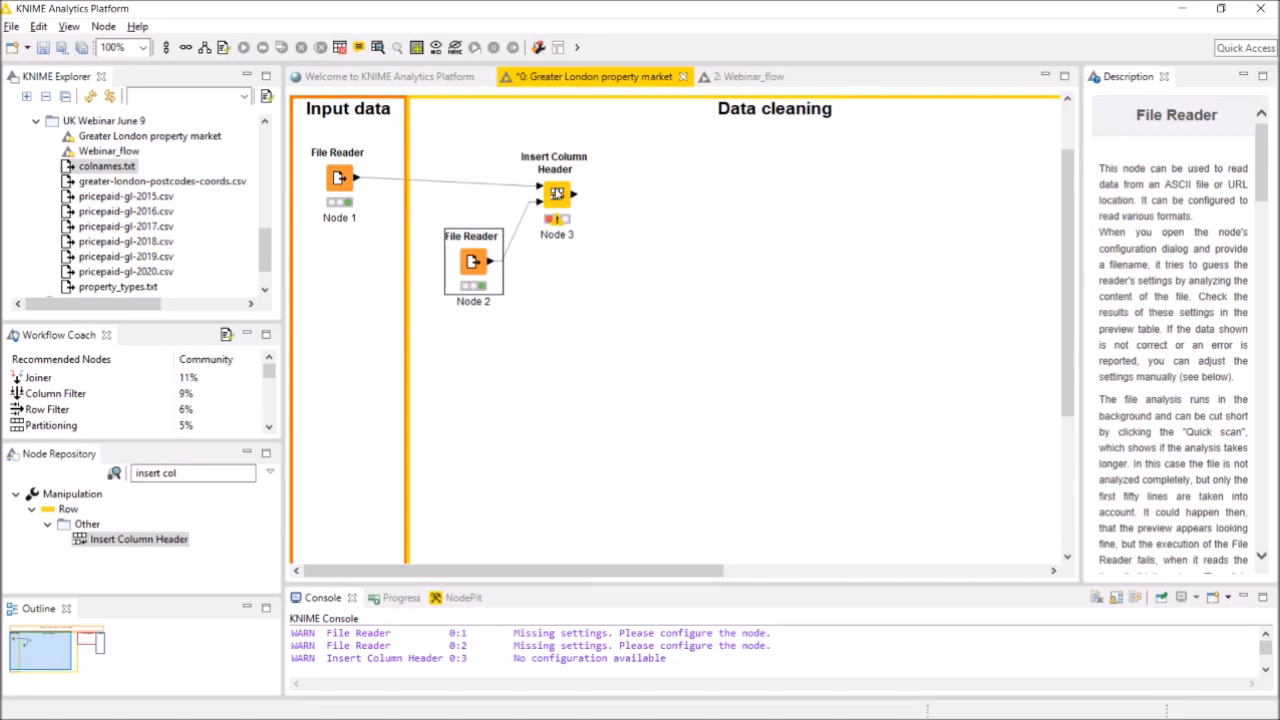
Step: Configure Insert Column Header with lookup column ColID, value column Column name, and failing on missing assignments disabled, and execute it
right_click(558, 193)
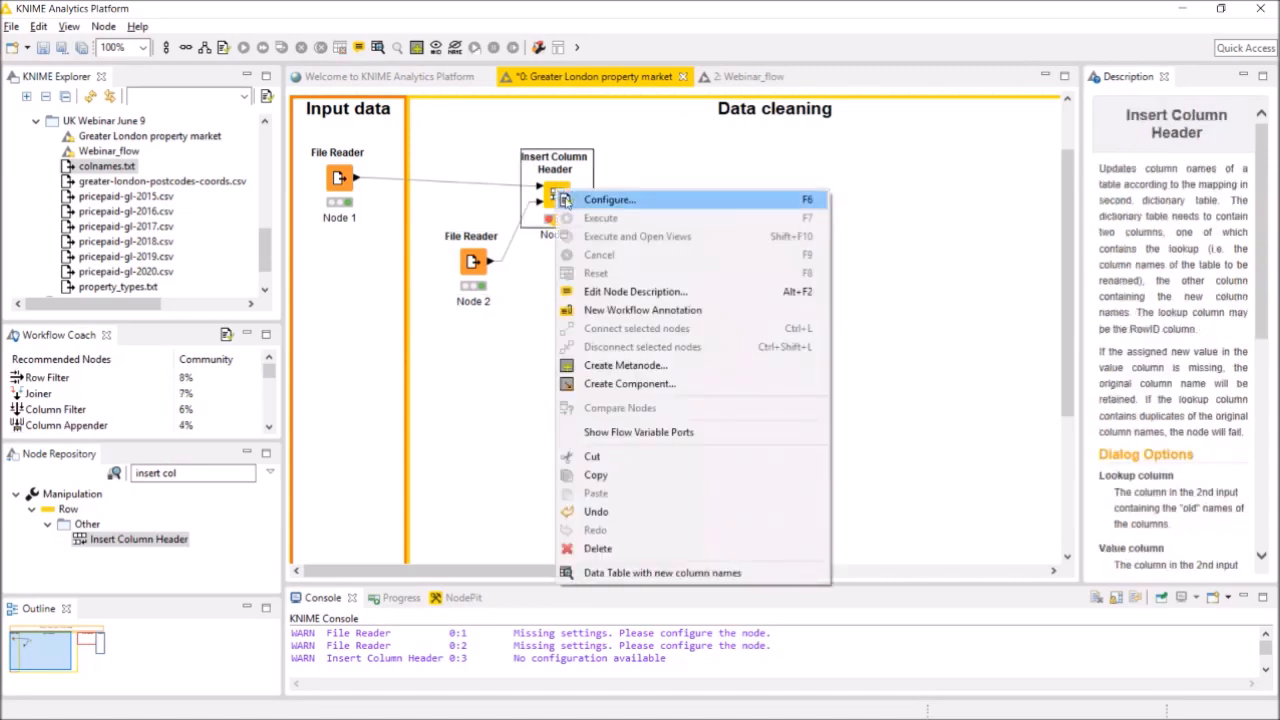
left_click(567, 199)
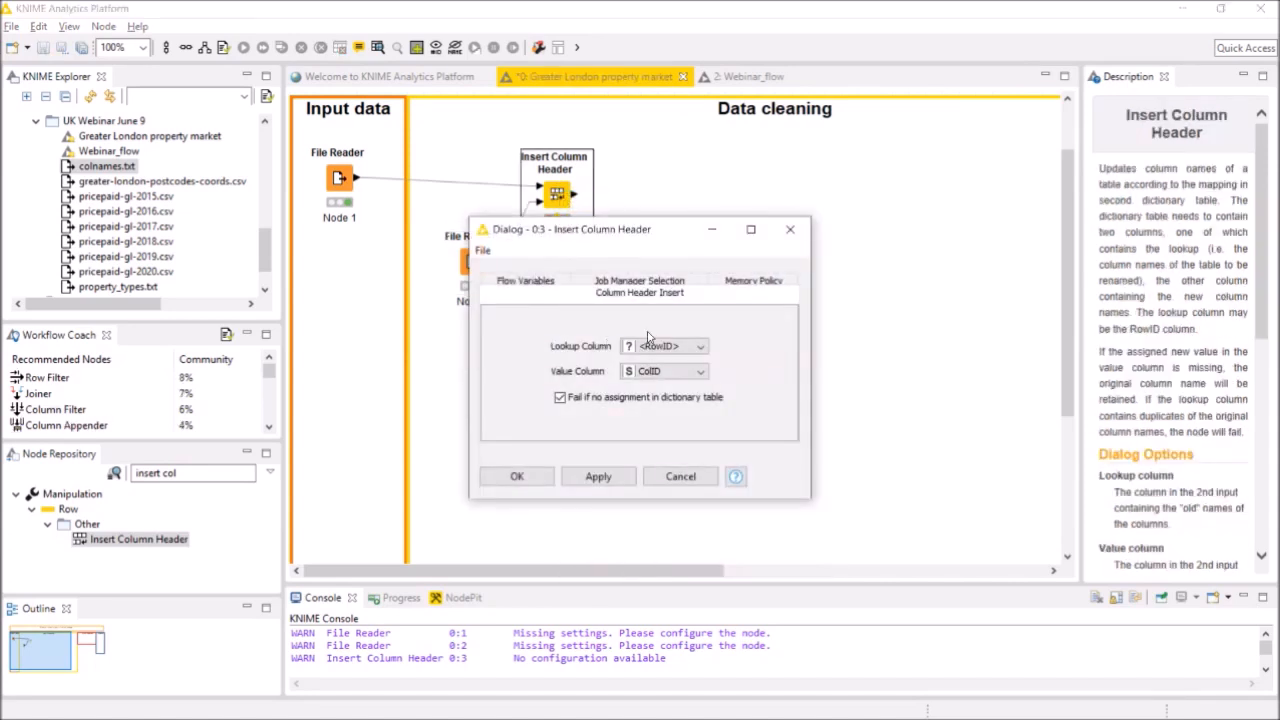
left_click(671, 348)
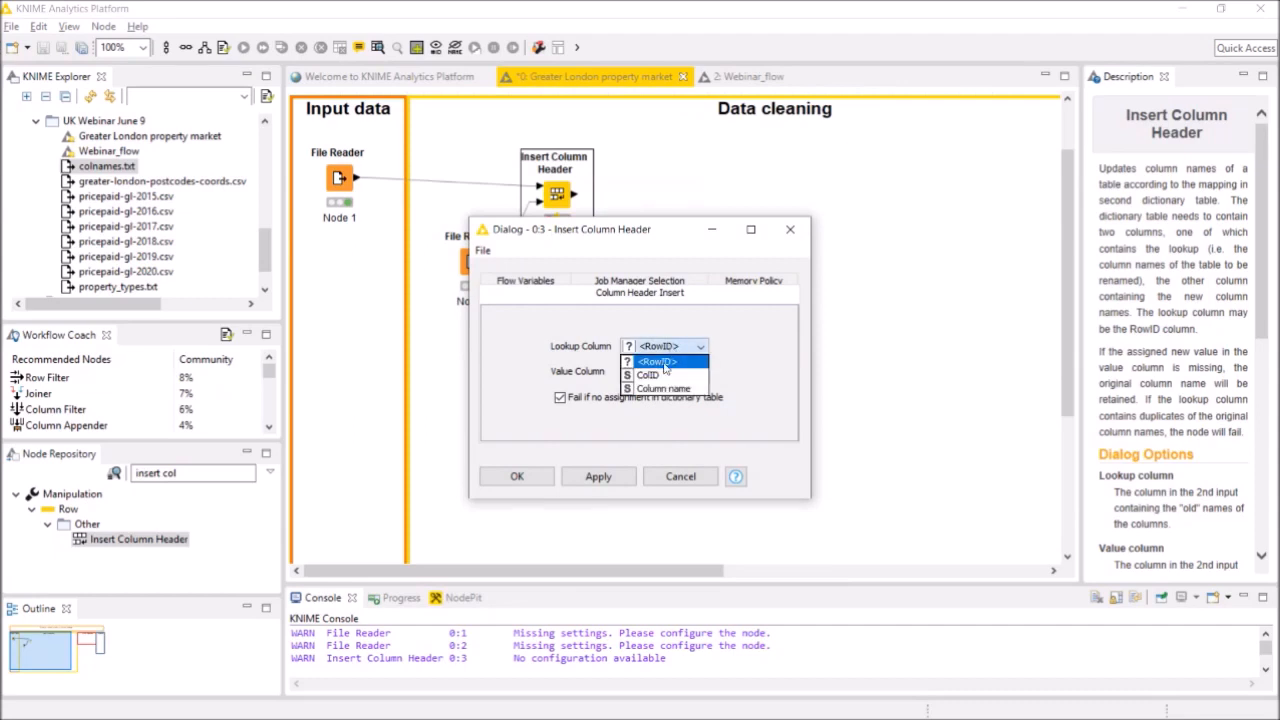
left_click(659, 376)
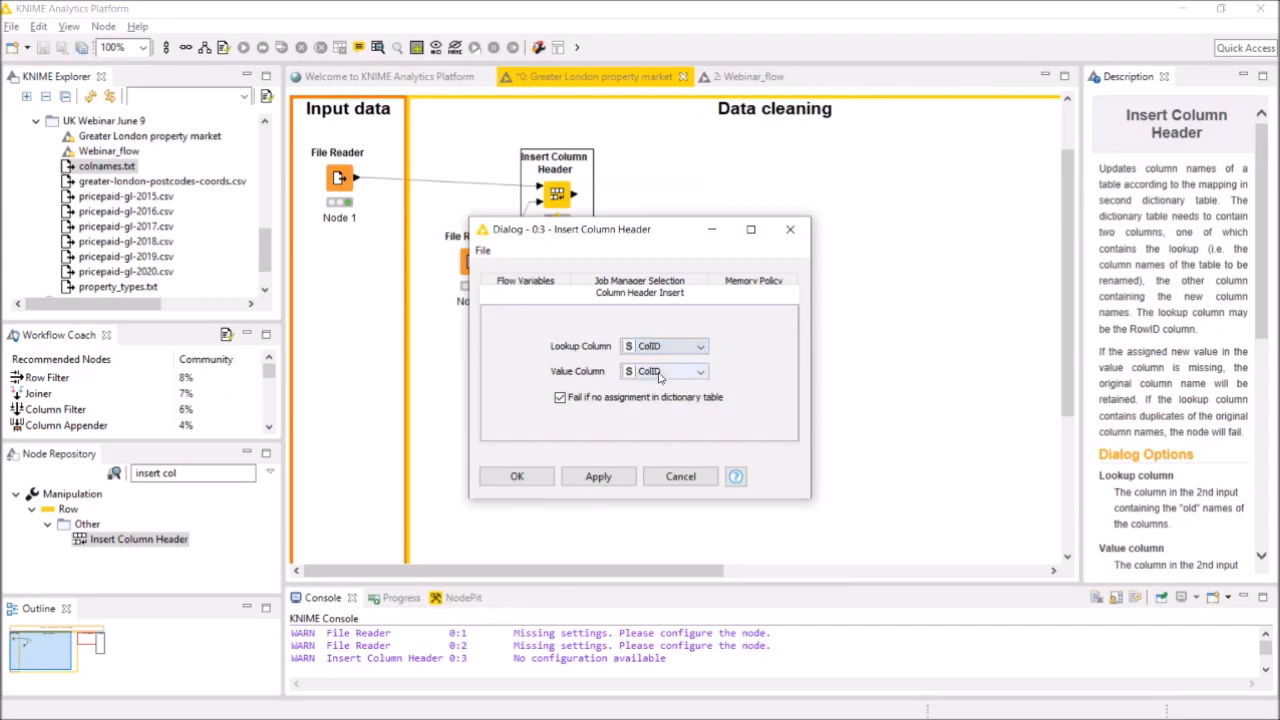
left_click(659, 374)
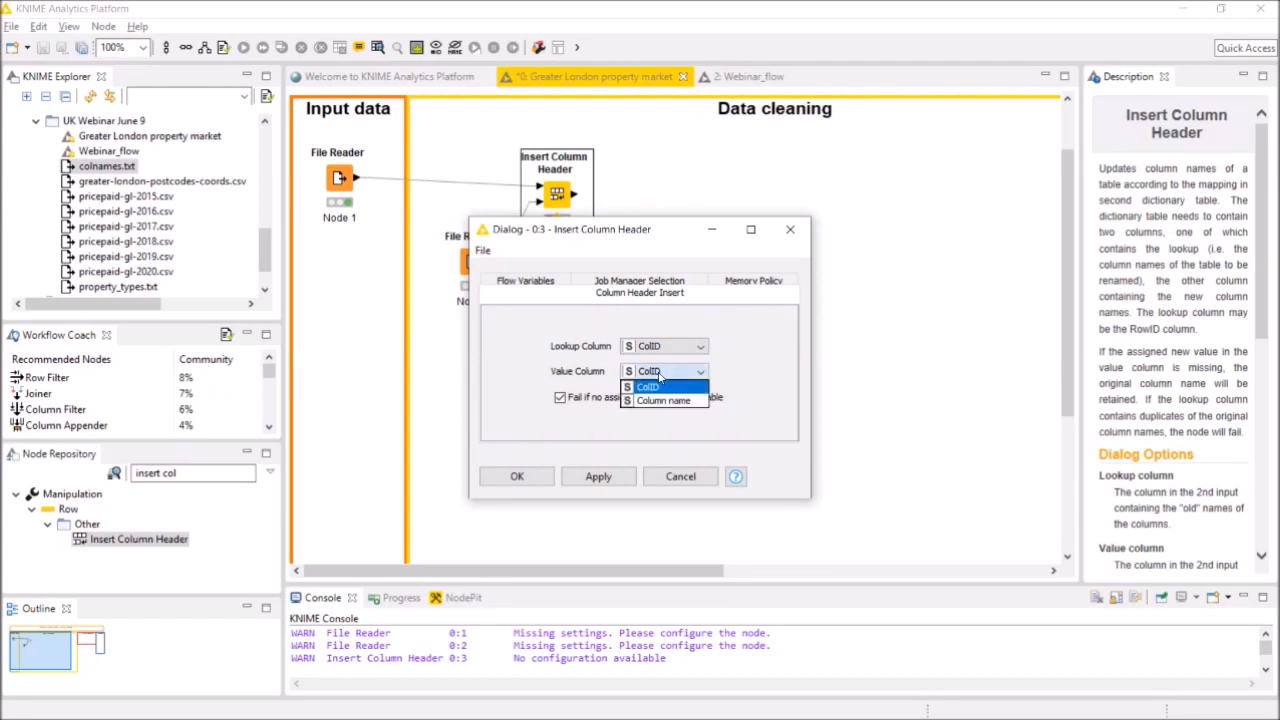
left_click(657, 401)
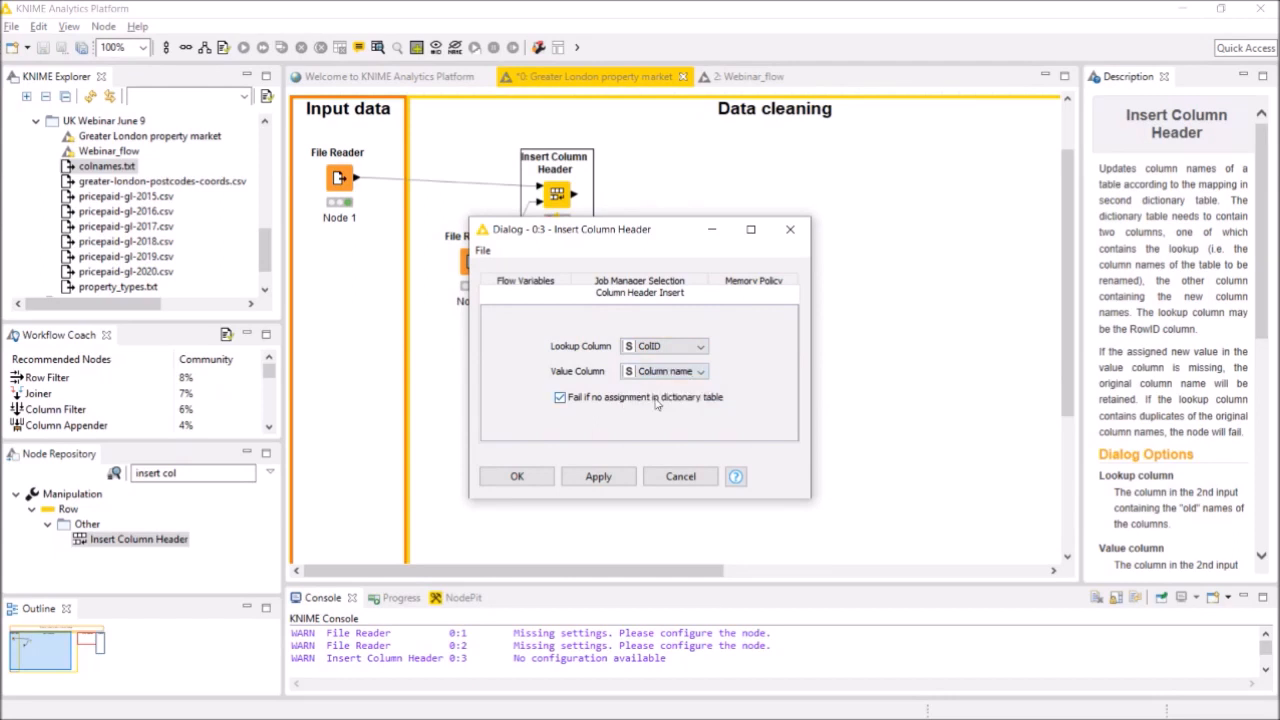
left_click(561, 399)
left_click(561, 399)
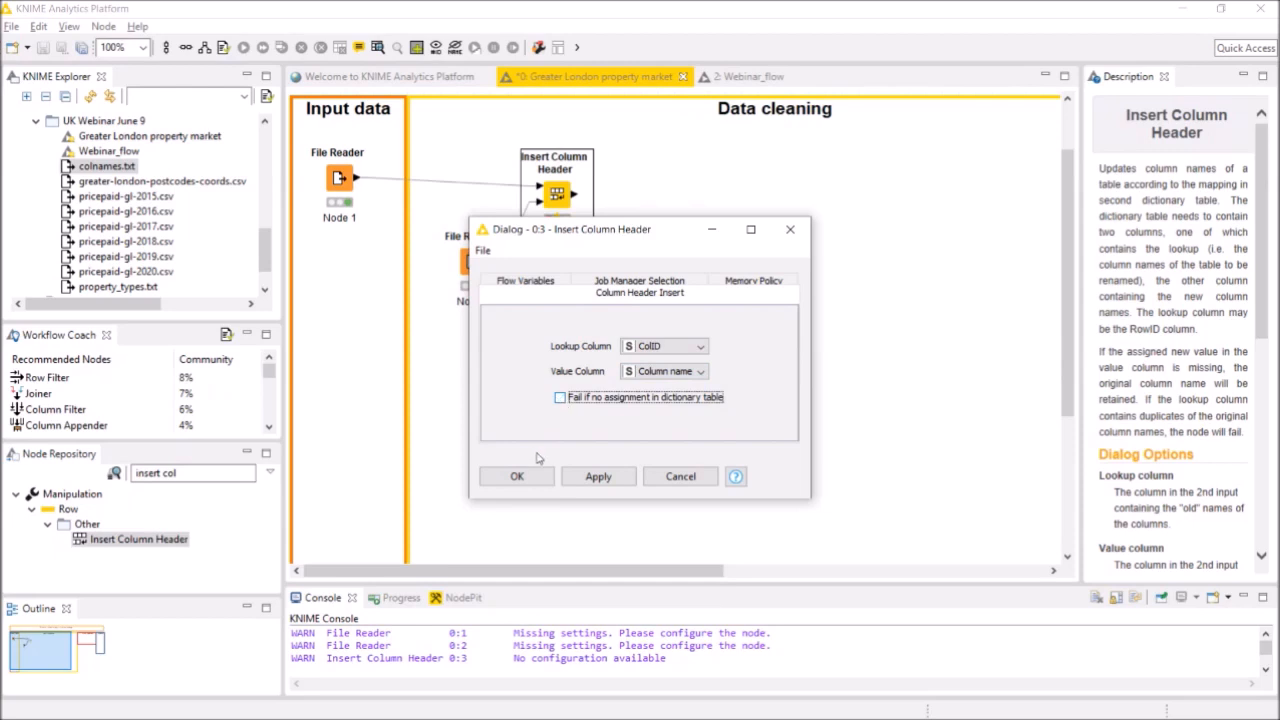
left_click(522, 482)
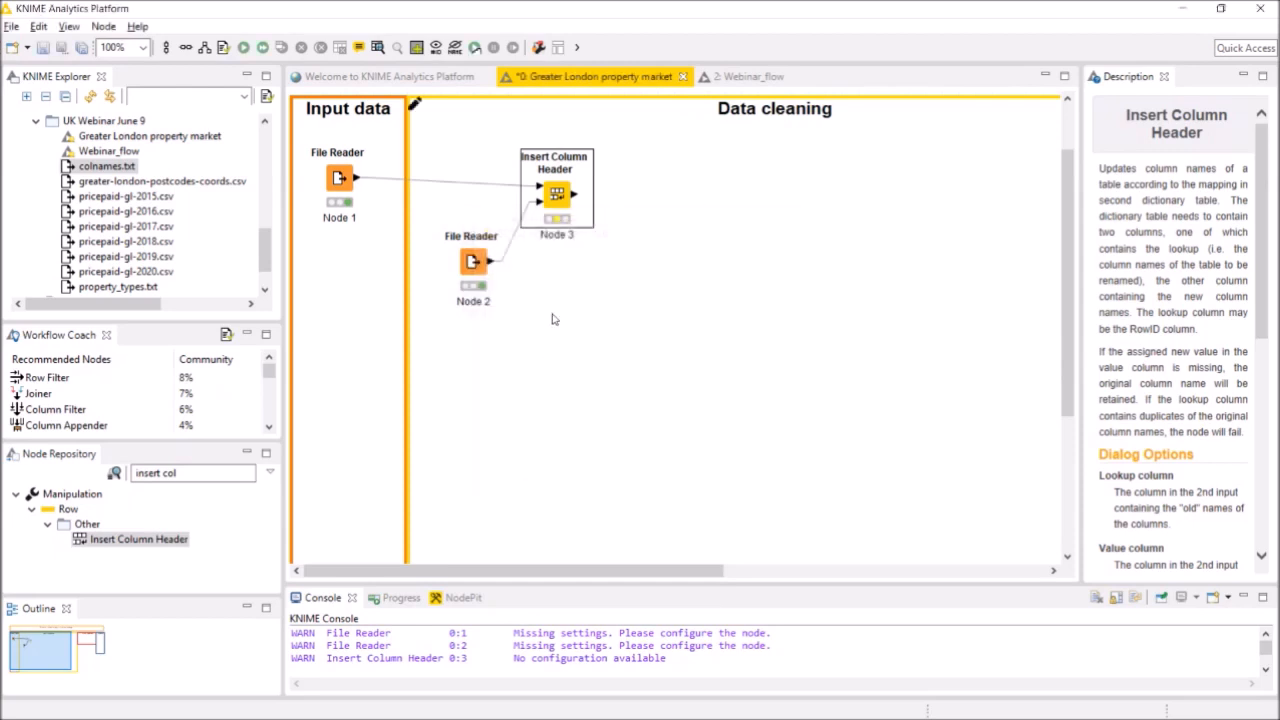
right_click(557, 200)
left_click(584, 231)
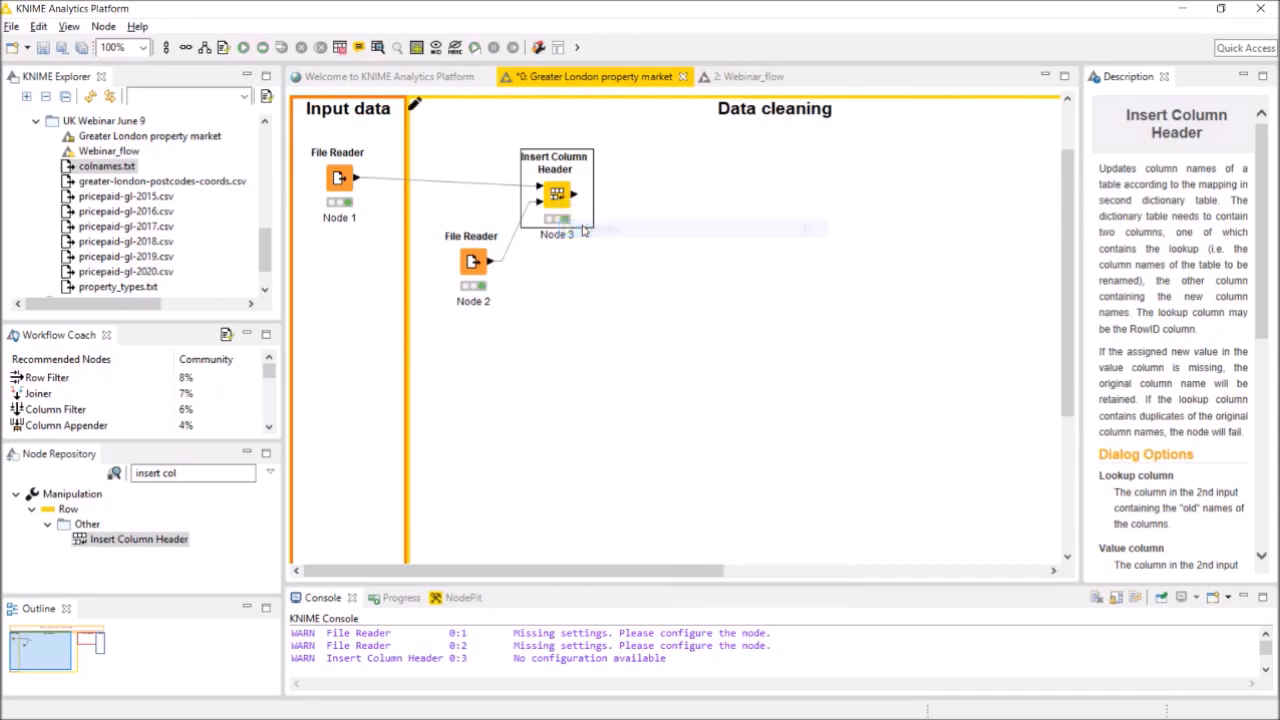
Step: Inspect the Insert Column Header output table, widening the Date of Transfer column to read its full name
right_click(557, 197)
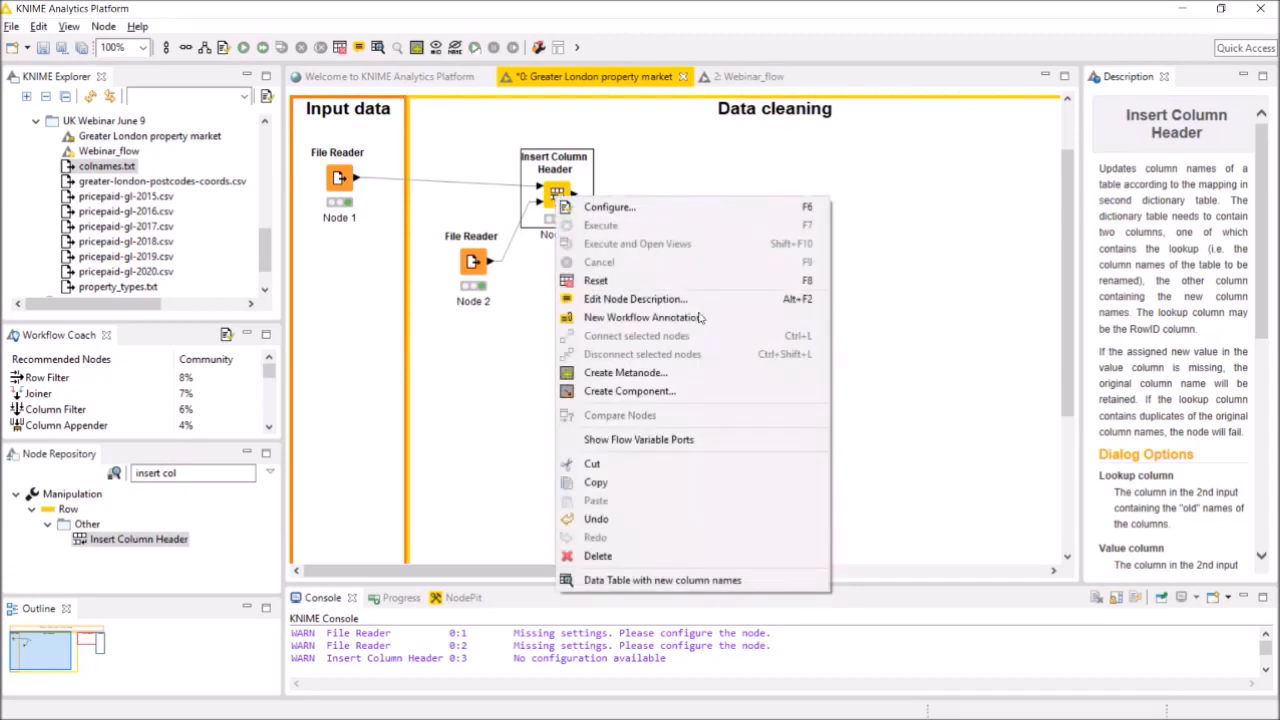
left_click(656, 581)
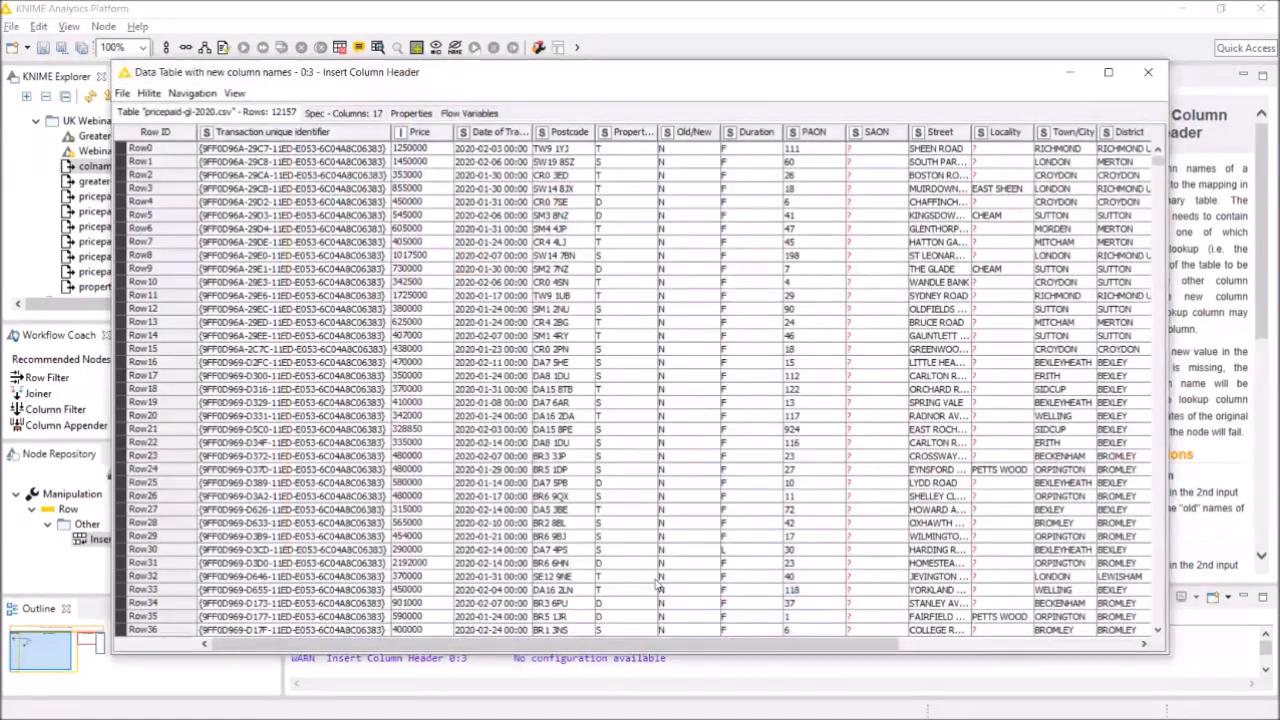
mouse_move(590, 645)
left_mouse_down()
mouse_move(607, 646)
mouse_move(585, 645)
left_mouse_up()
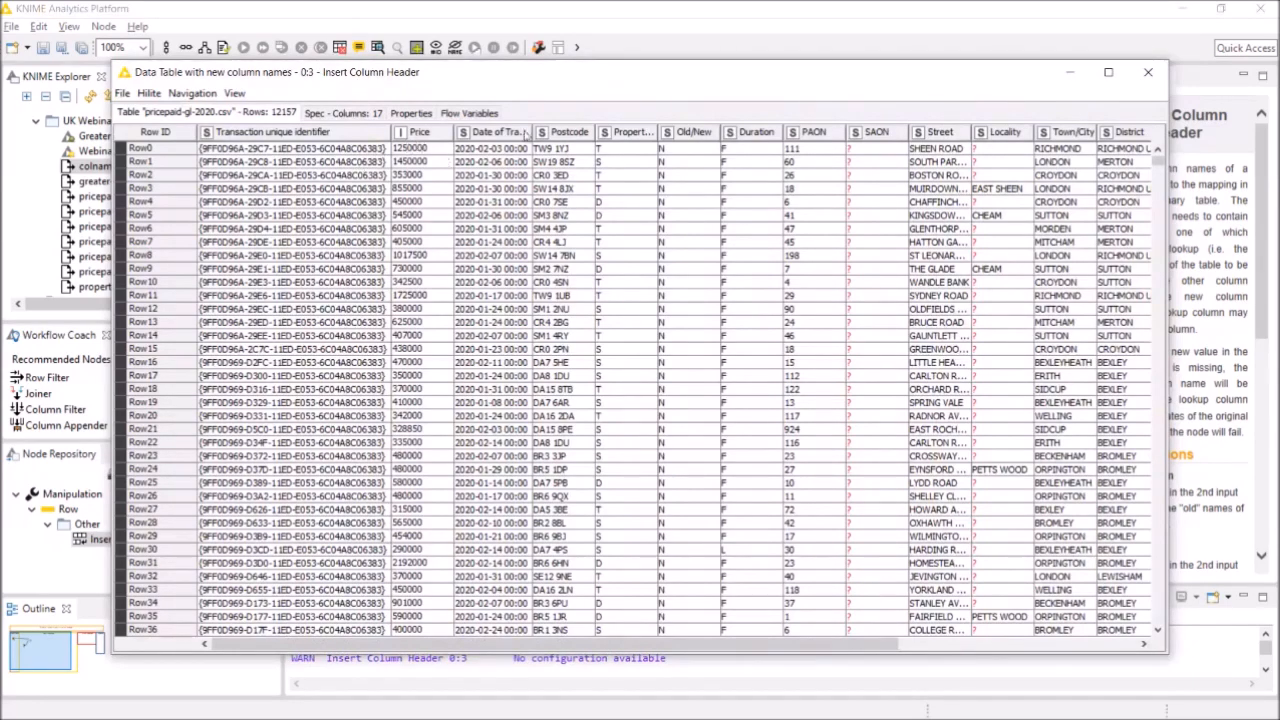
left_click_drag(535, 133, 566, 134)
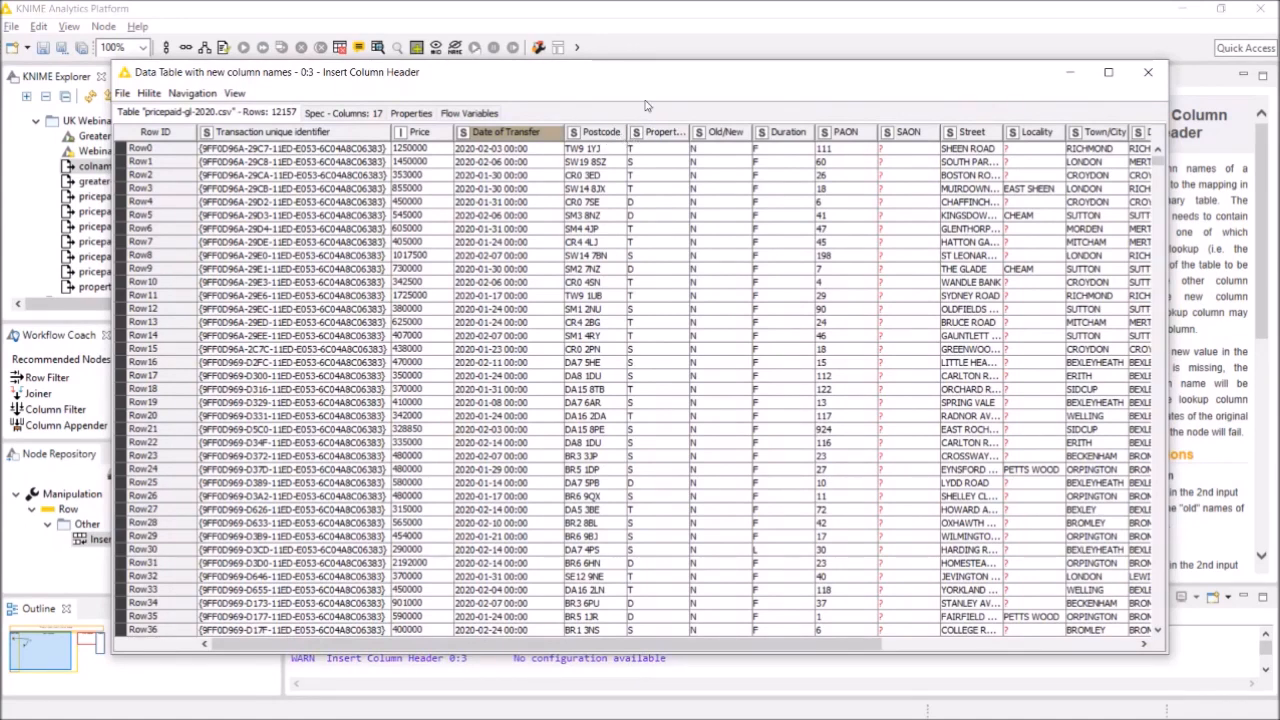
Step: Examine the remaining columns of the Insert Column Header output table, widening Property Type and Duration, and close the table
left_click_drag(857, 640, 1045, 641)
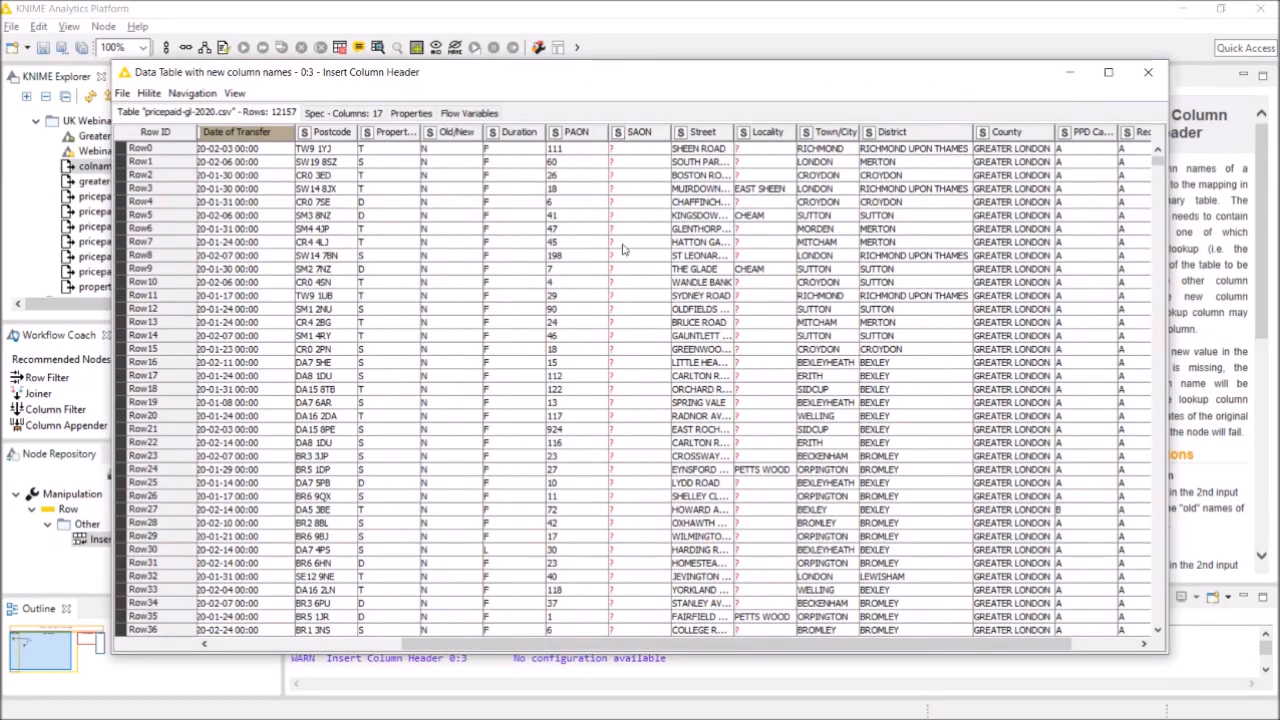
left_click_drag(622, 648, 527, 643)
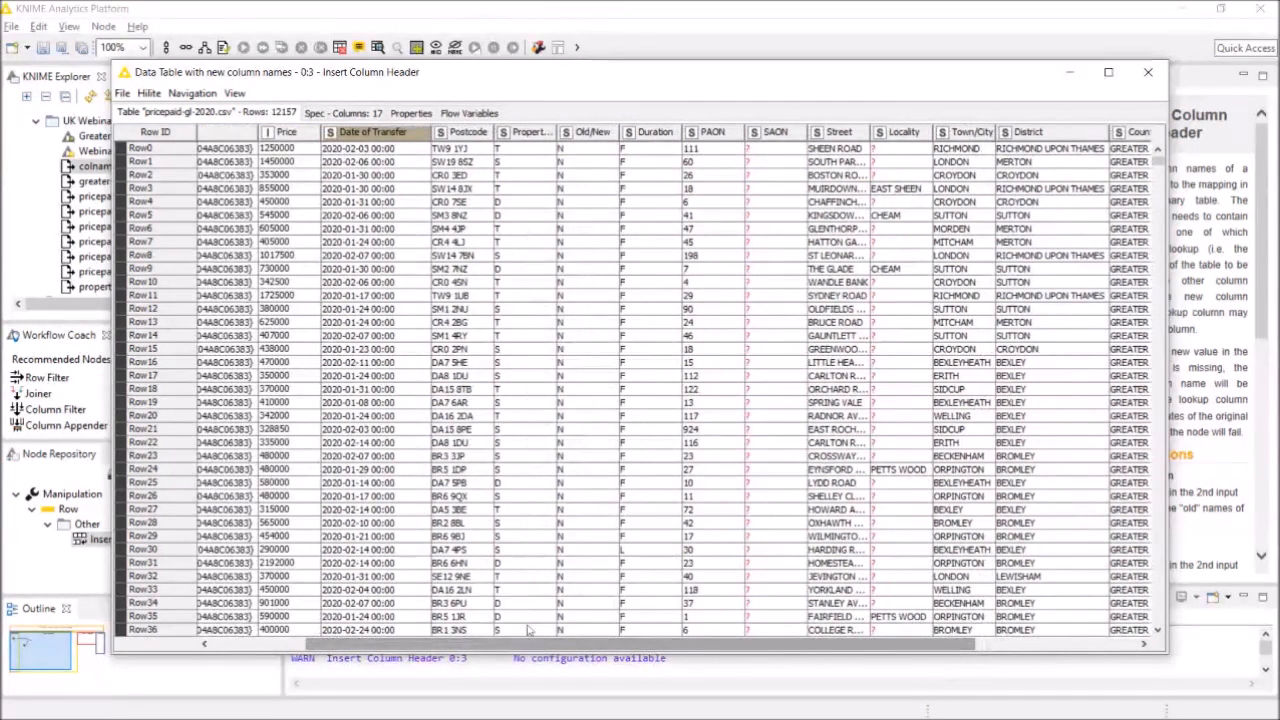
left_click_drag(556, 131, 579, 132)
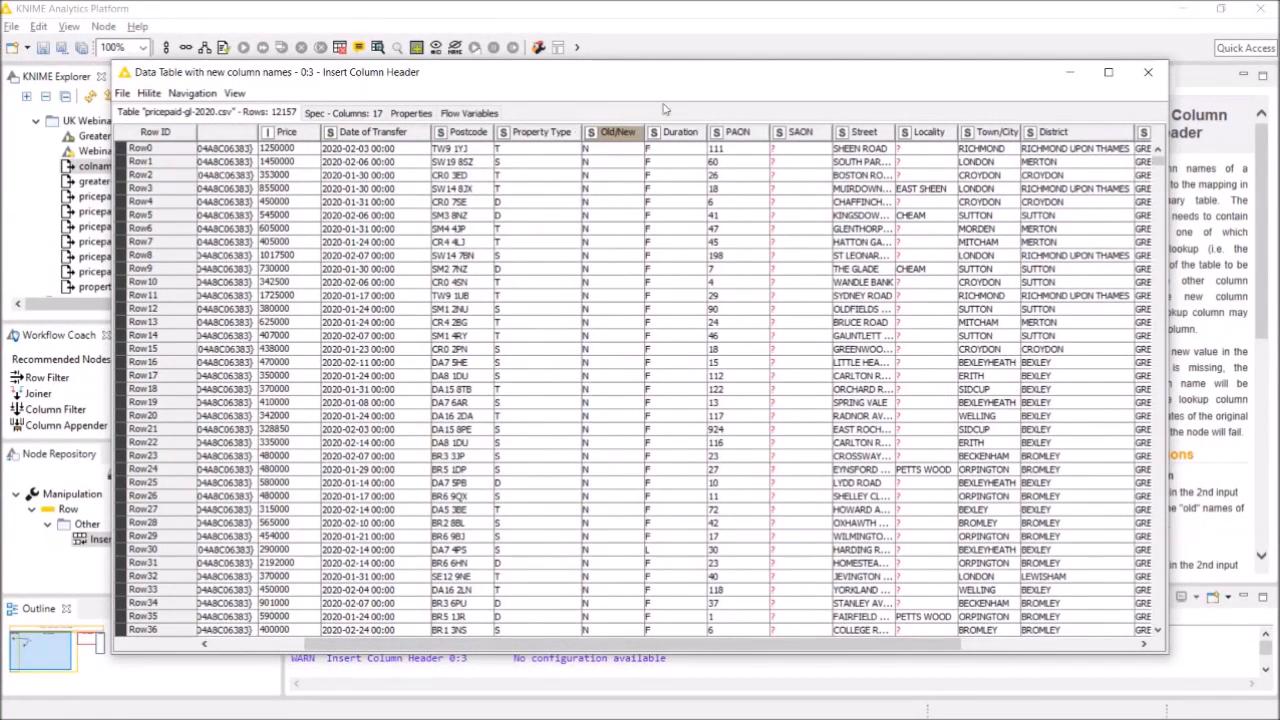
left_click_drag(706, 132, 727, 132)
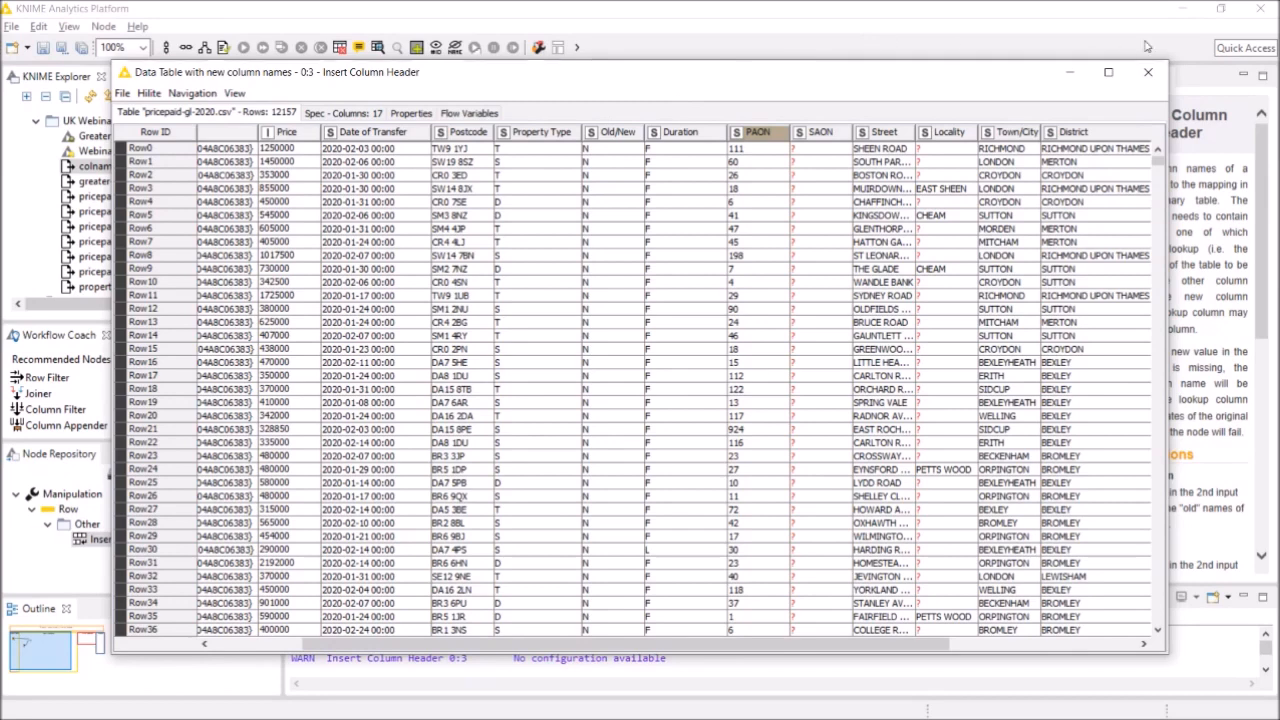
left_click(1150, 74)
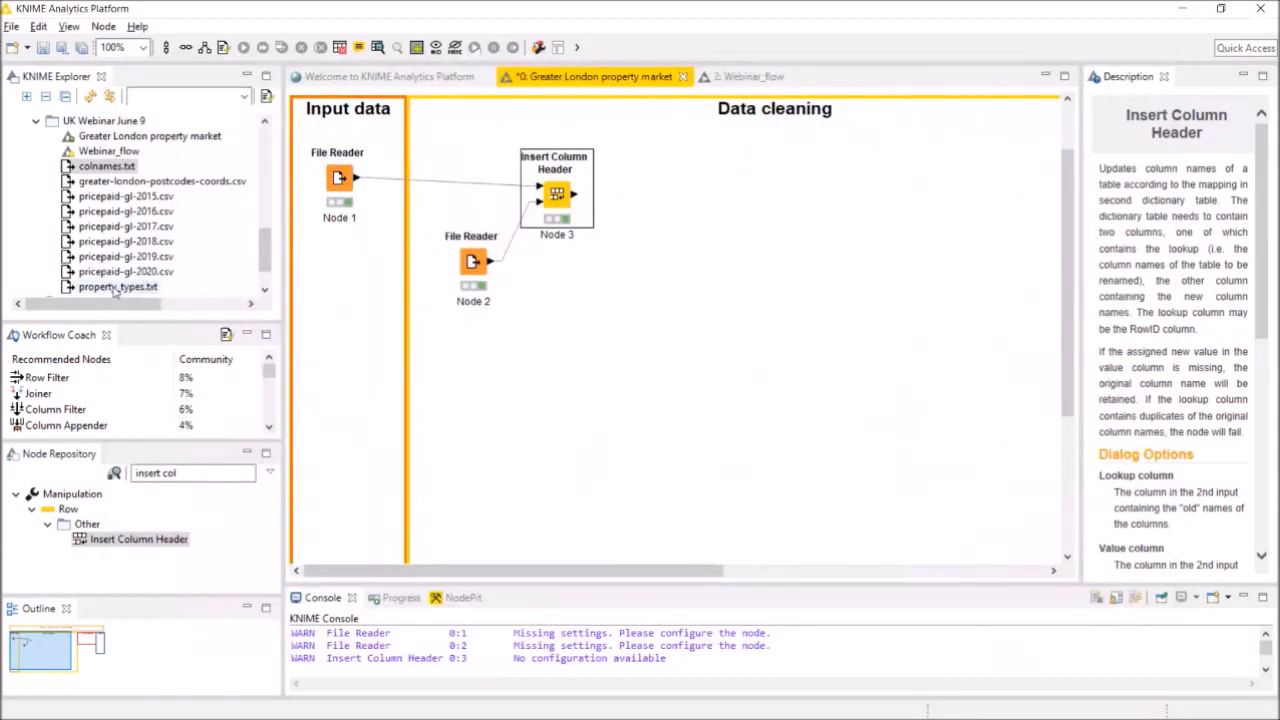
Step: Load property_types.txt with a File Reader in the Data cleaning section, reading its column headers, and execute the node
left_click_drag(115, 288, 646, 280)
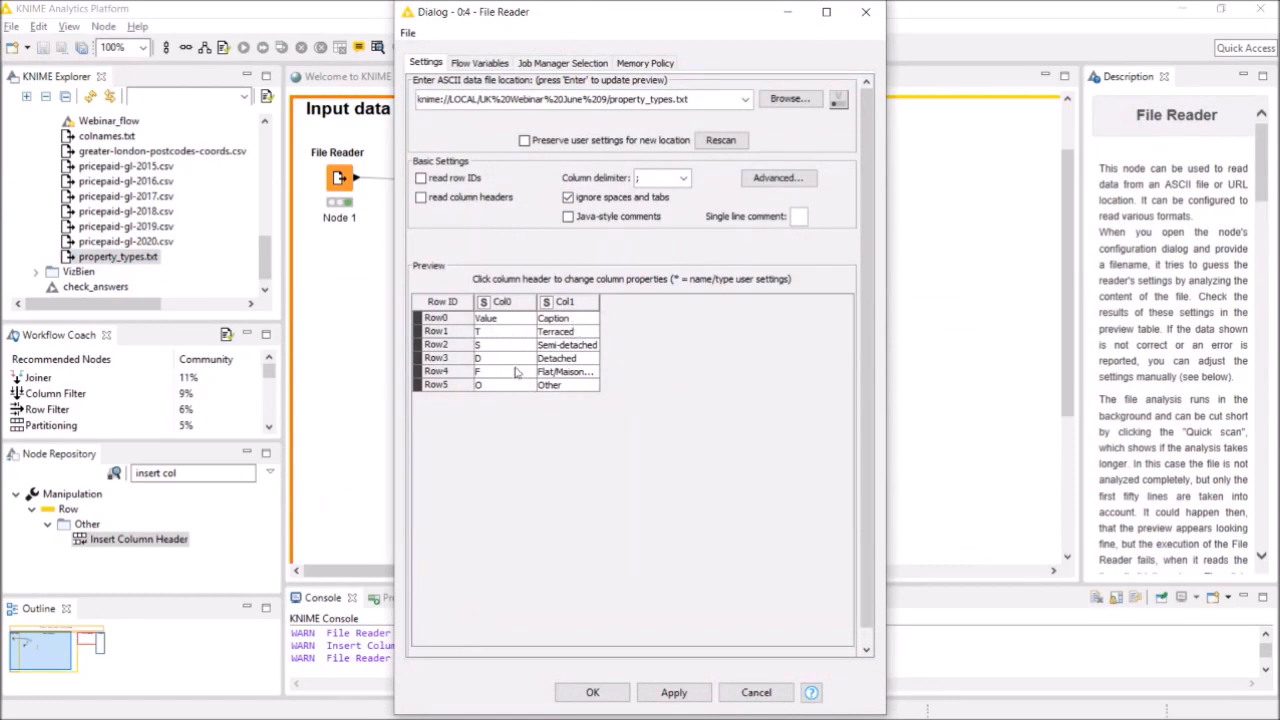
left_click(497, 200)
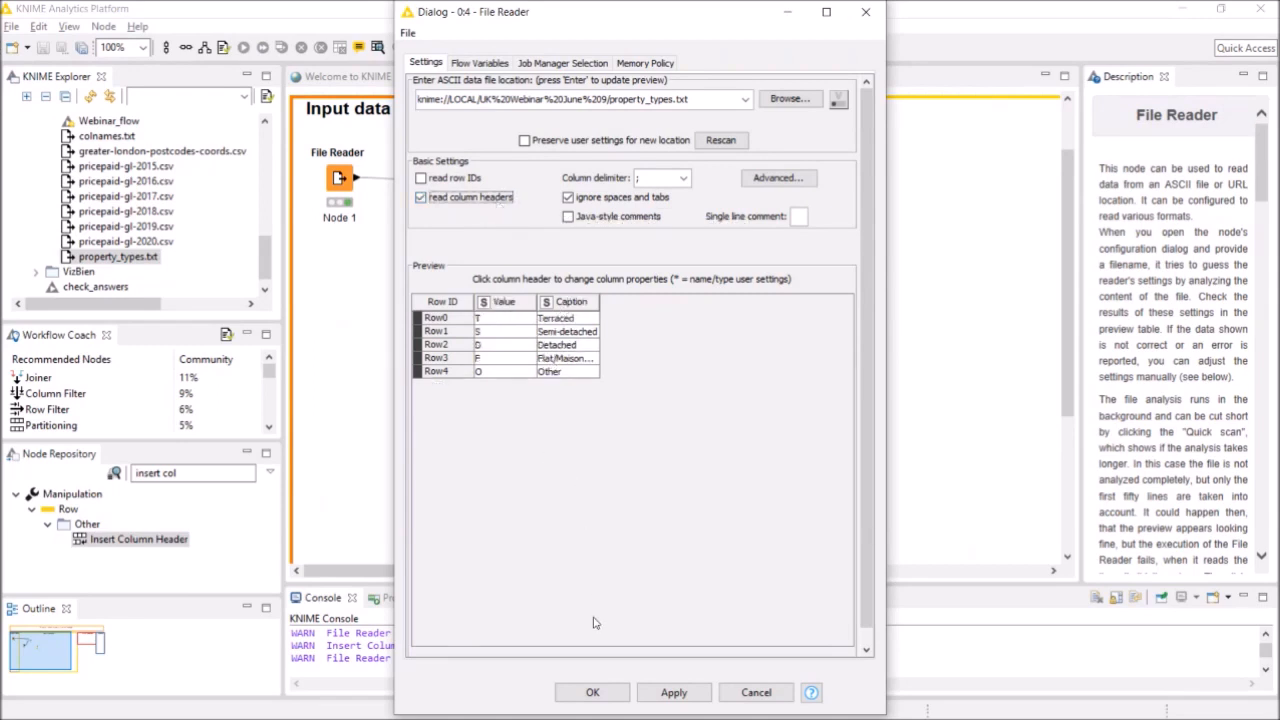
left_click(592, 693)
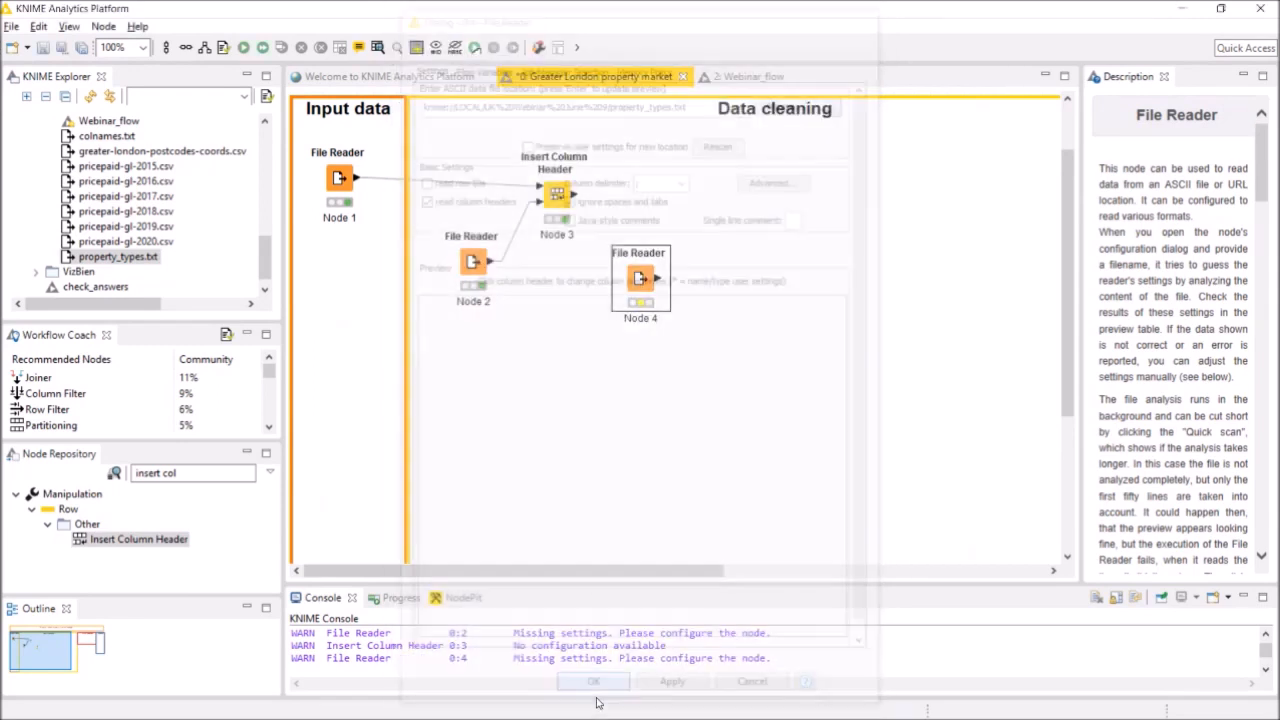
right_click(643, 284)
left_click(689, 312)
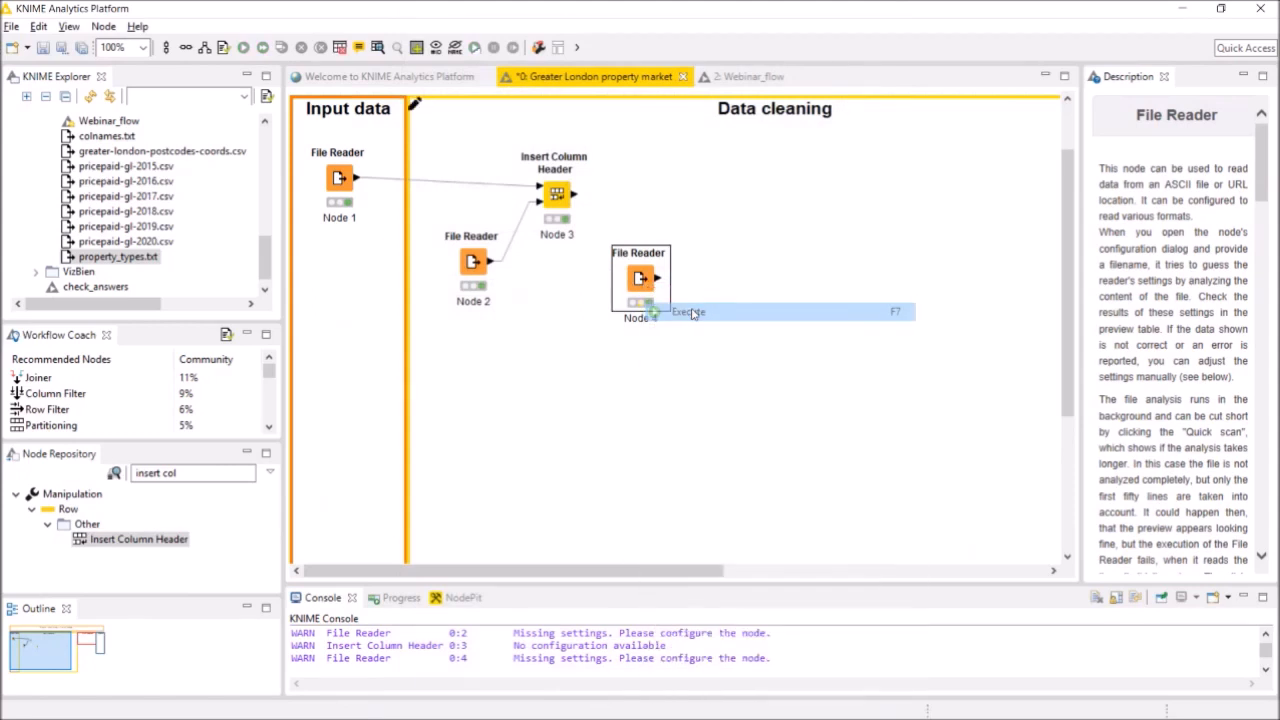
Step: Inspect the output table of the property_types.txt File Reader and close it
right_click(640, 280)
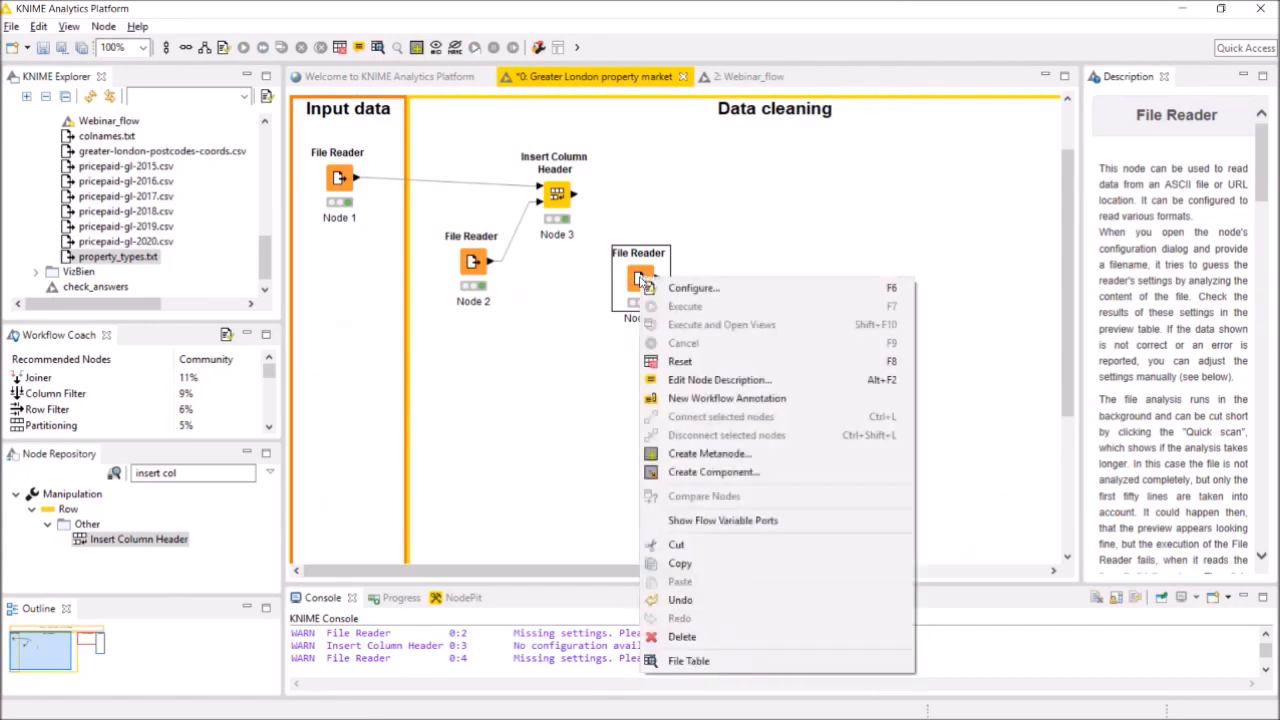
left_click(703, 661)
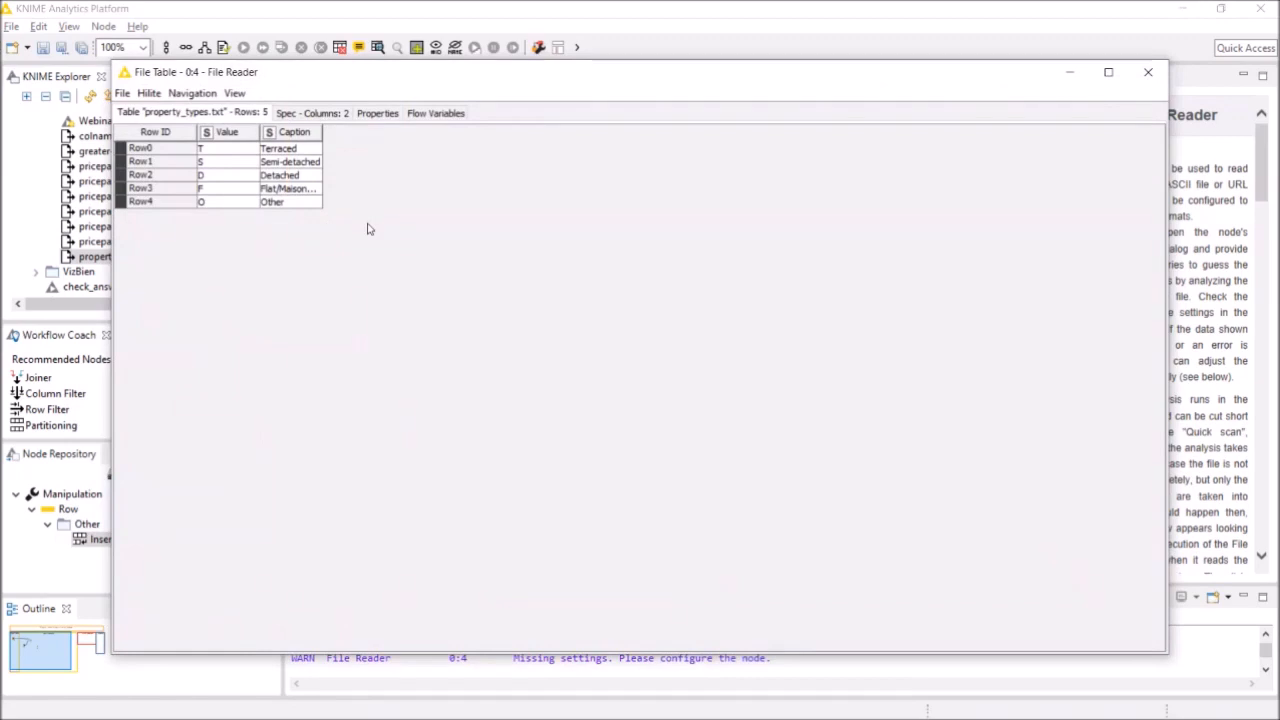
left_click(1149, 76)
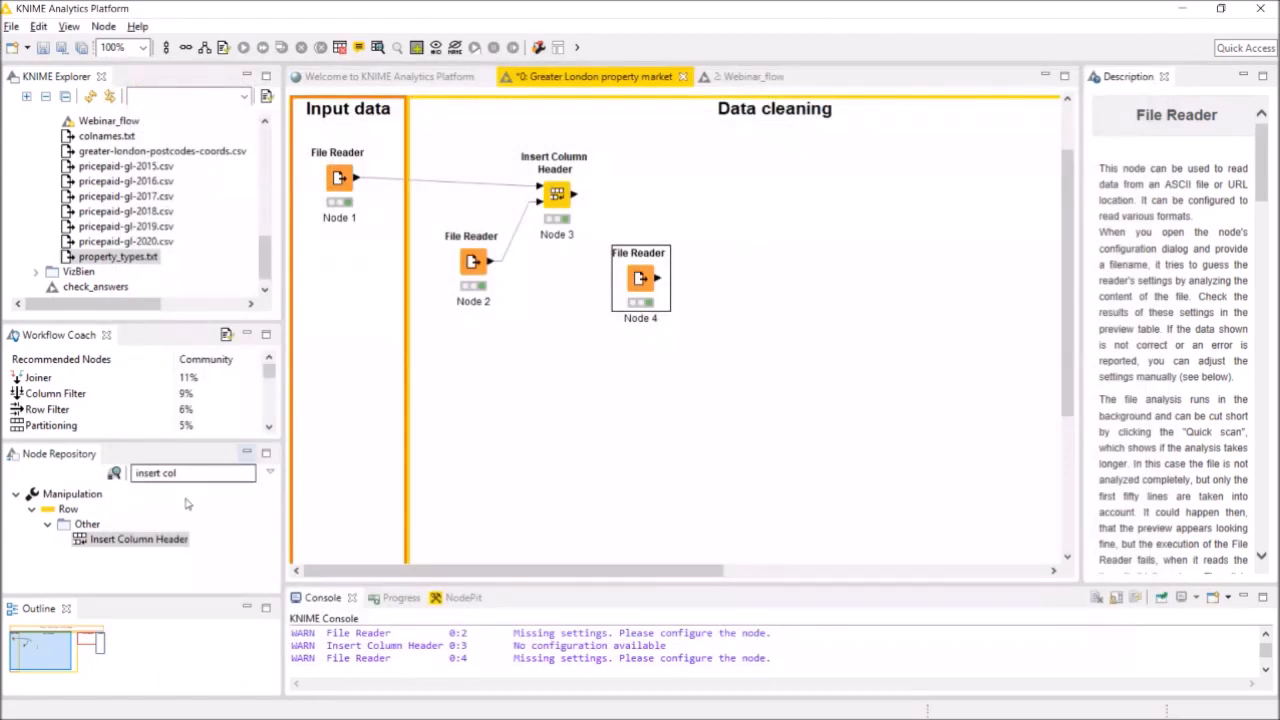
Step: Find the Cell Replacer node with the search "replacer" and add it after Insert Column Header
double_click(167, 475)
triple_click(167, 475)
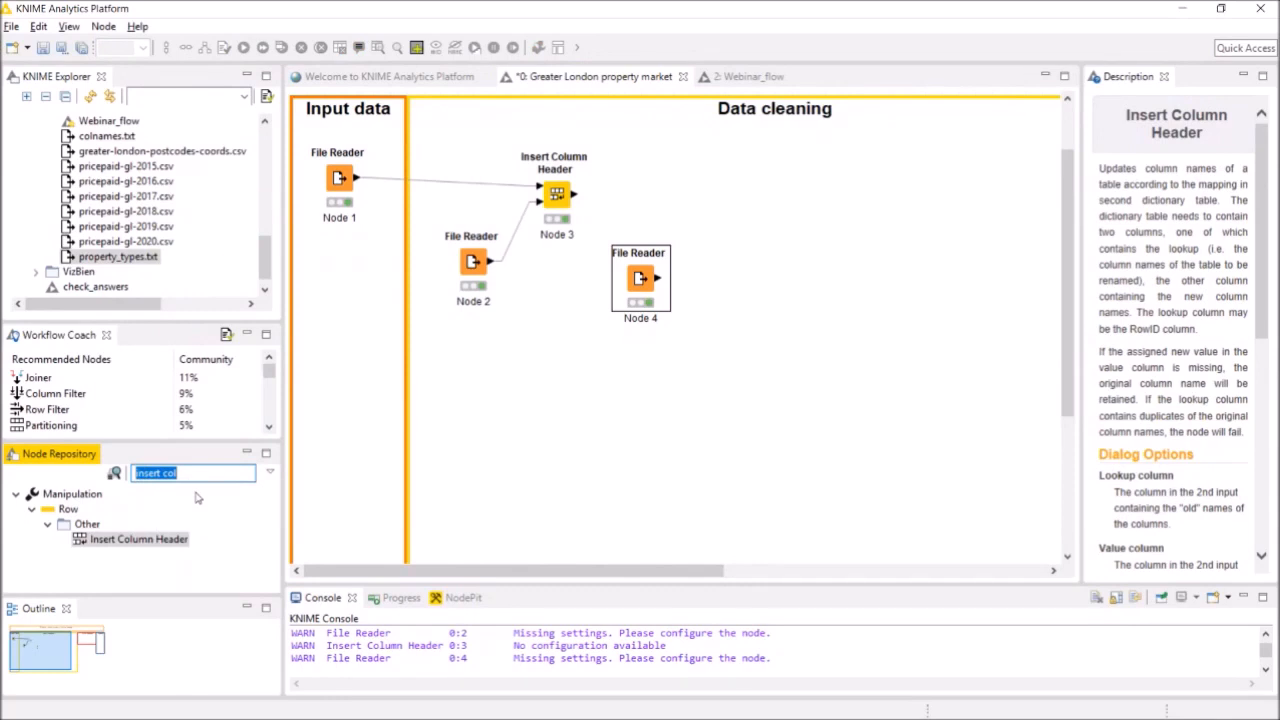
type("replace")
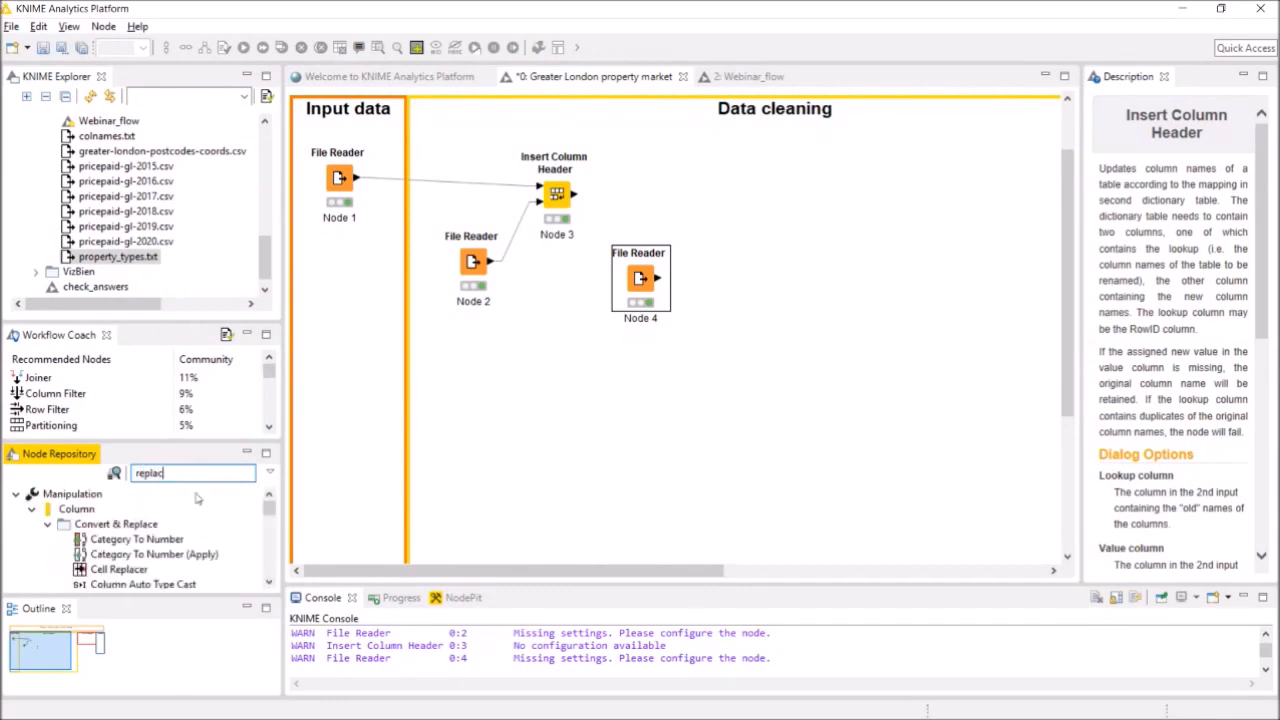
type("r")
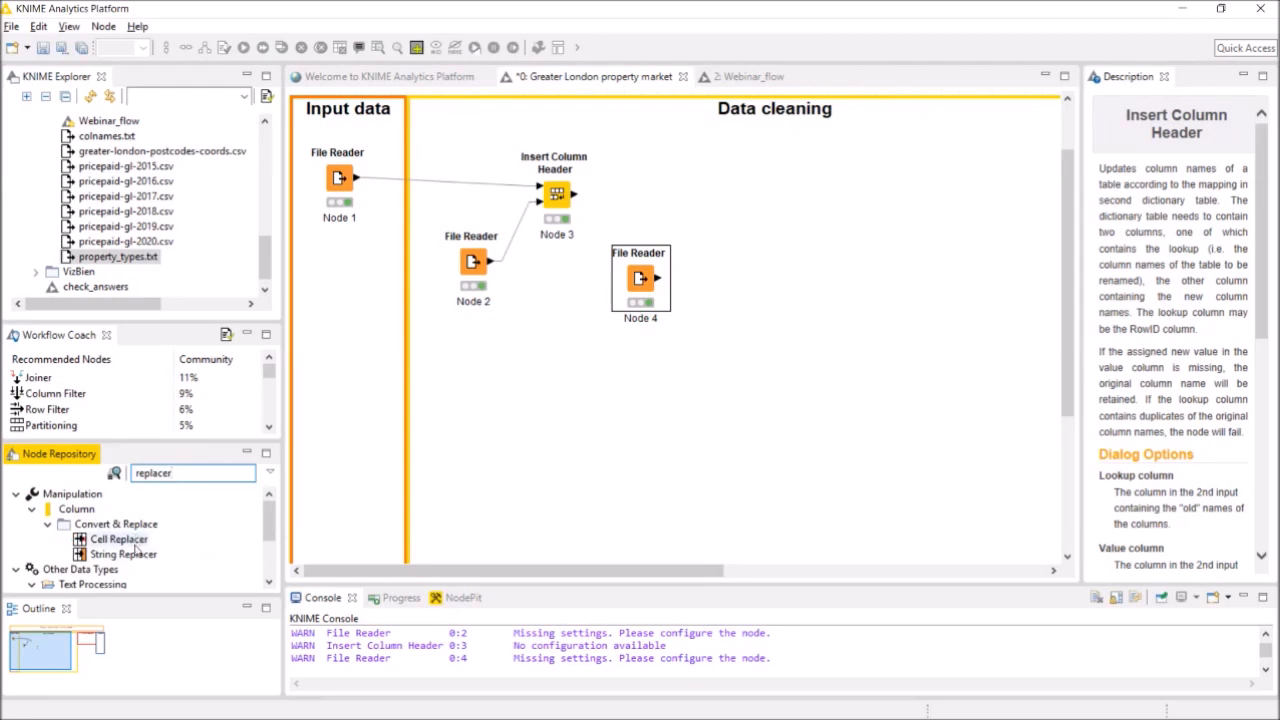
left_click_drag(135, 541, 708, 214)
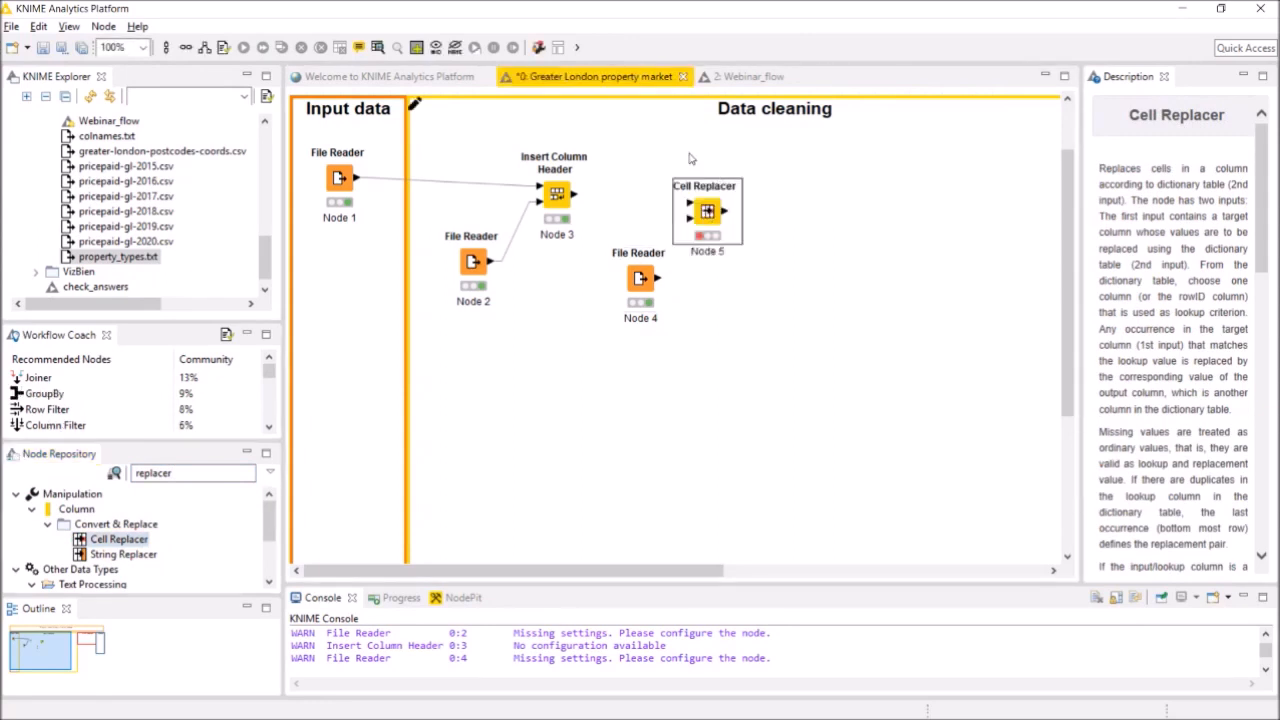
Step: Connect Insert Column Header to Cell Replacer's first input and the property_types.txt File Reader to its second input
left_click(574, 198)
left_click_drag(574, 198, 700, 208)
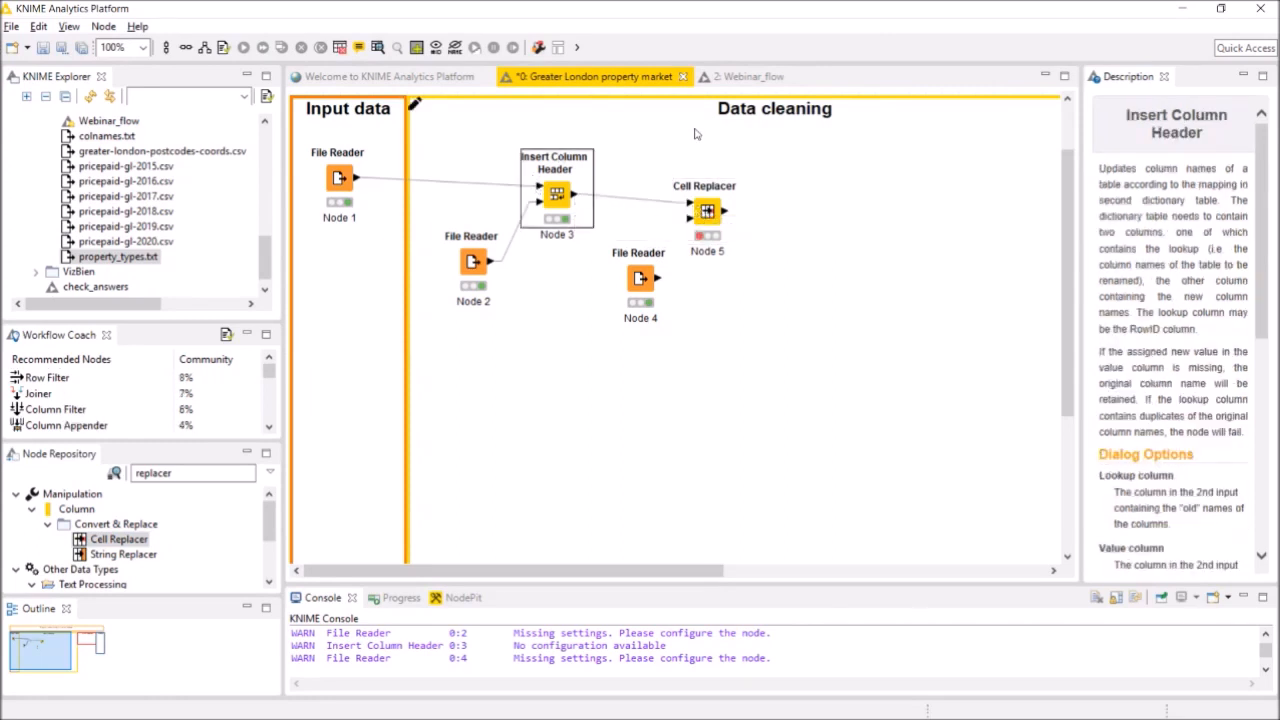
left_click_drag(660, 279, 691, 221)
Step: Configure Cell Replacer with target column Property Type and dictionary lookup column Value, and execute it
right_click(707, 212)
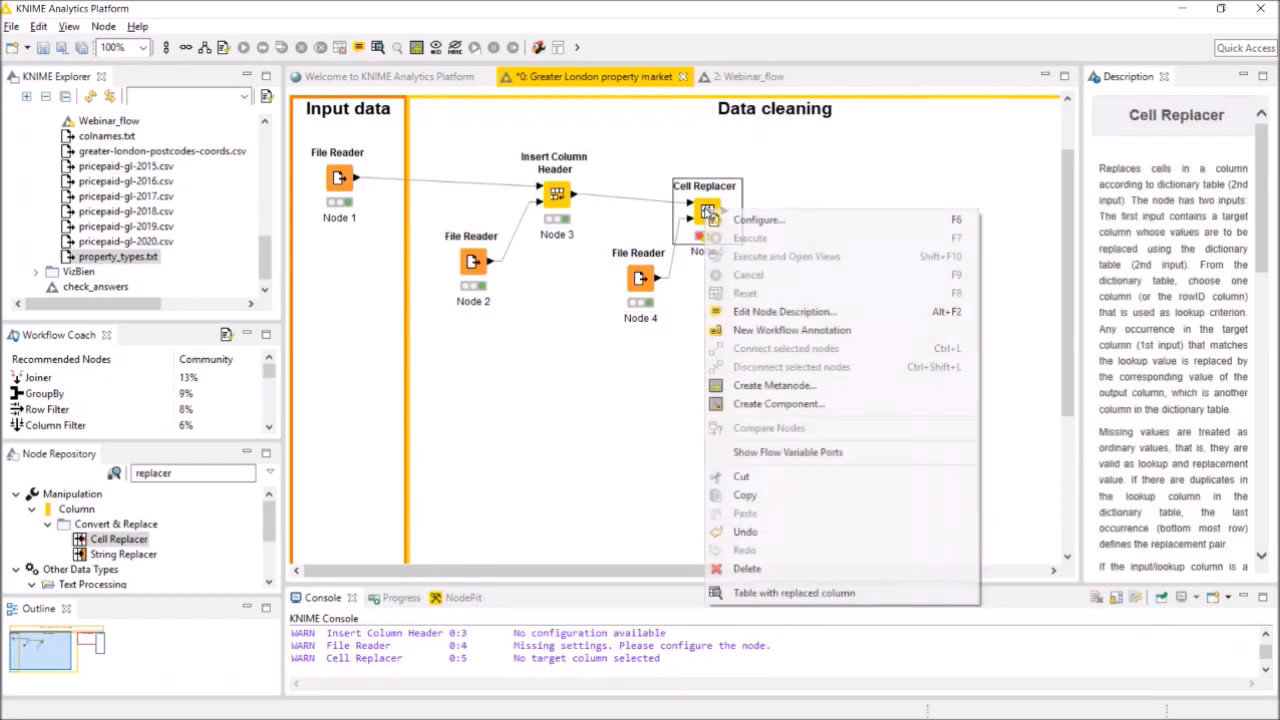
left_click(755, 220)
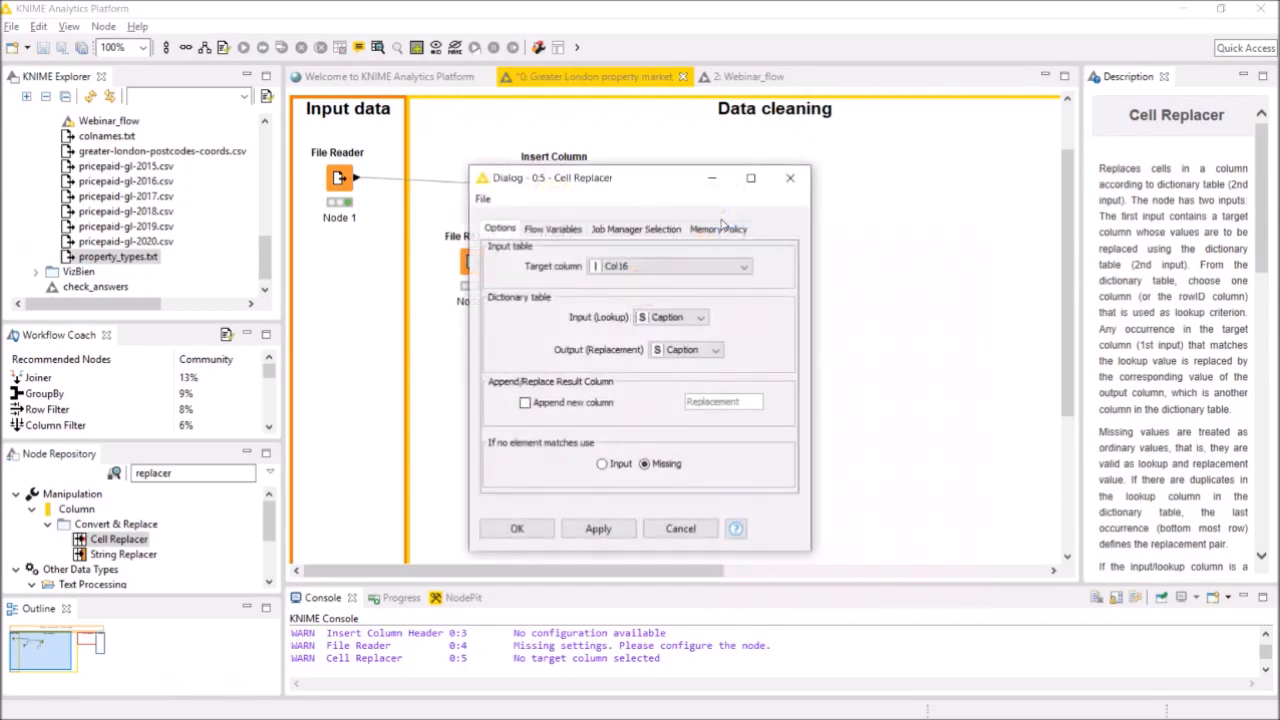
left_click(652, 272)
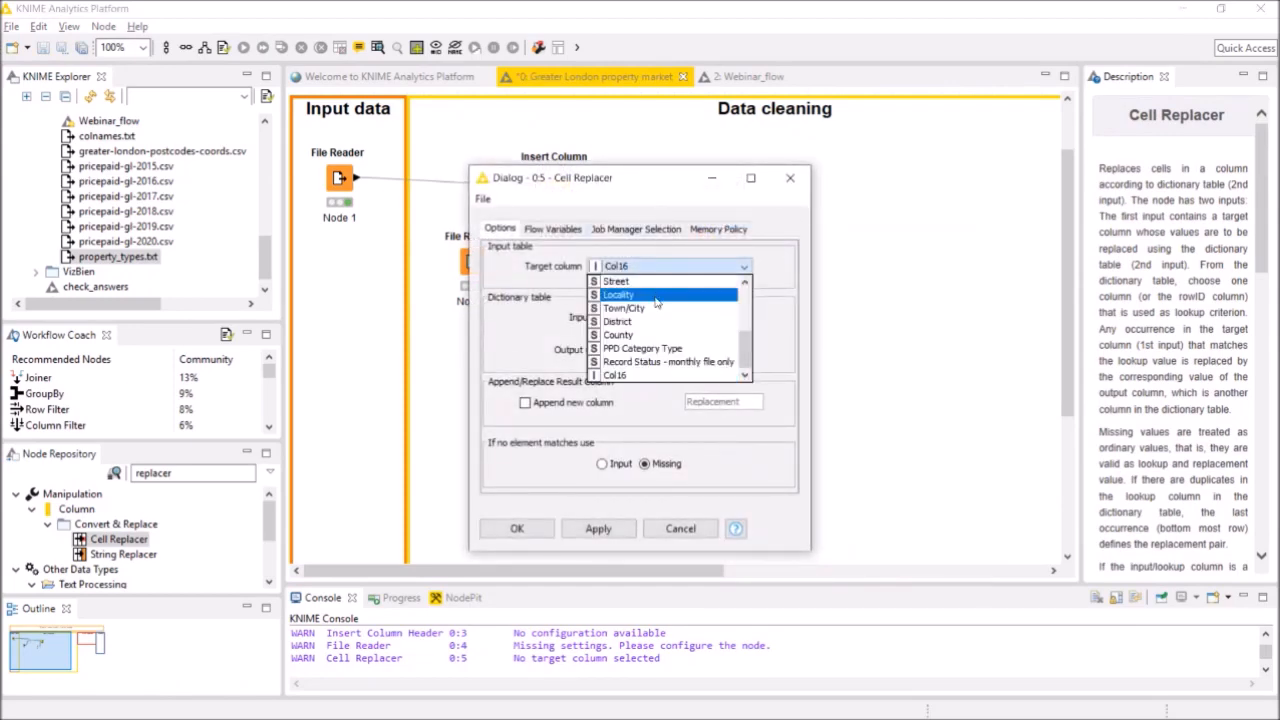
scroll(656, 302, "up", 2)
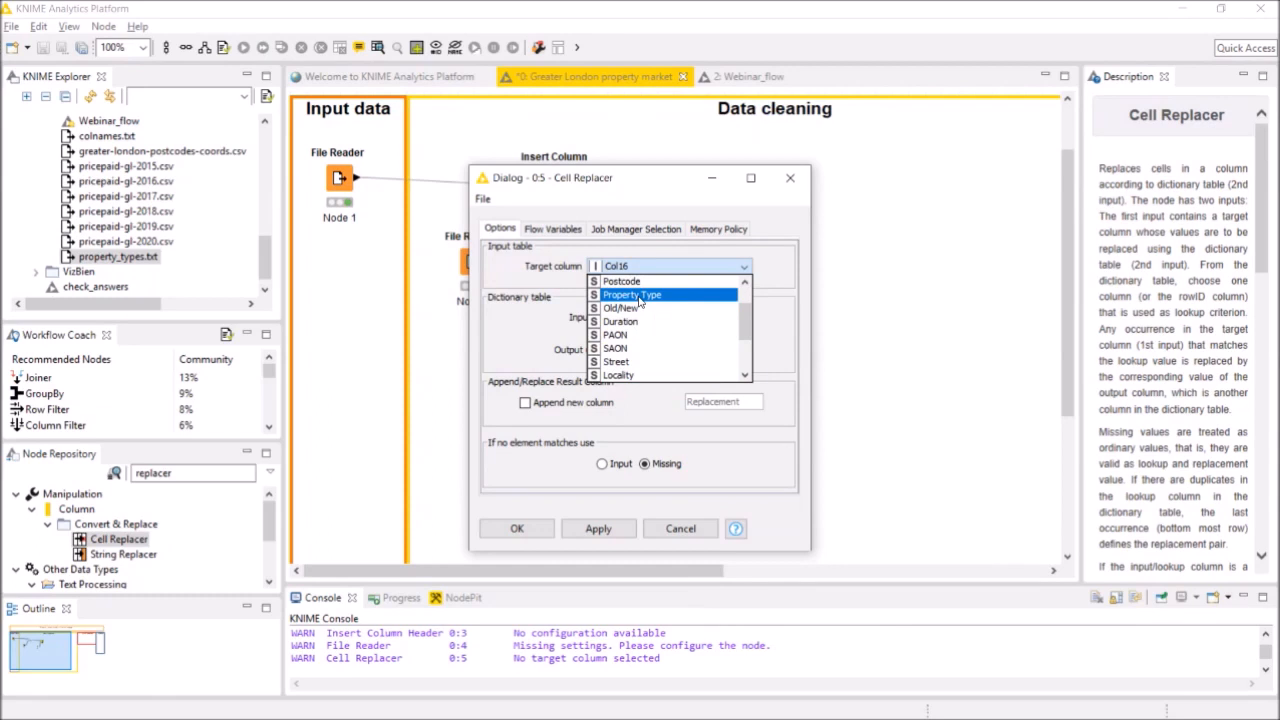
left_click(640, 296)
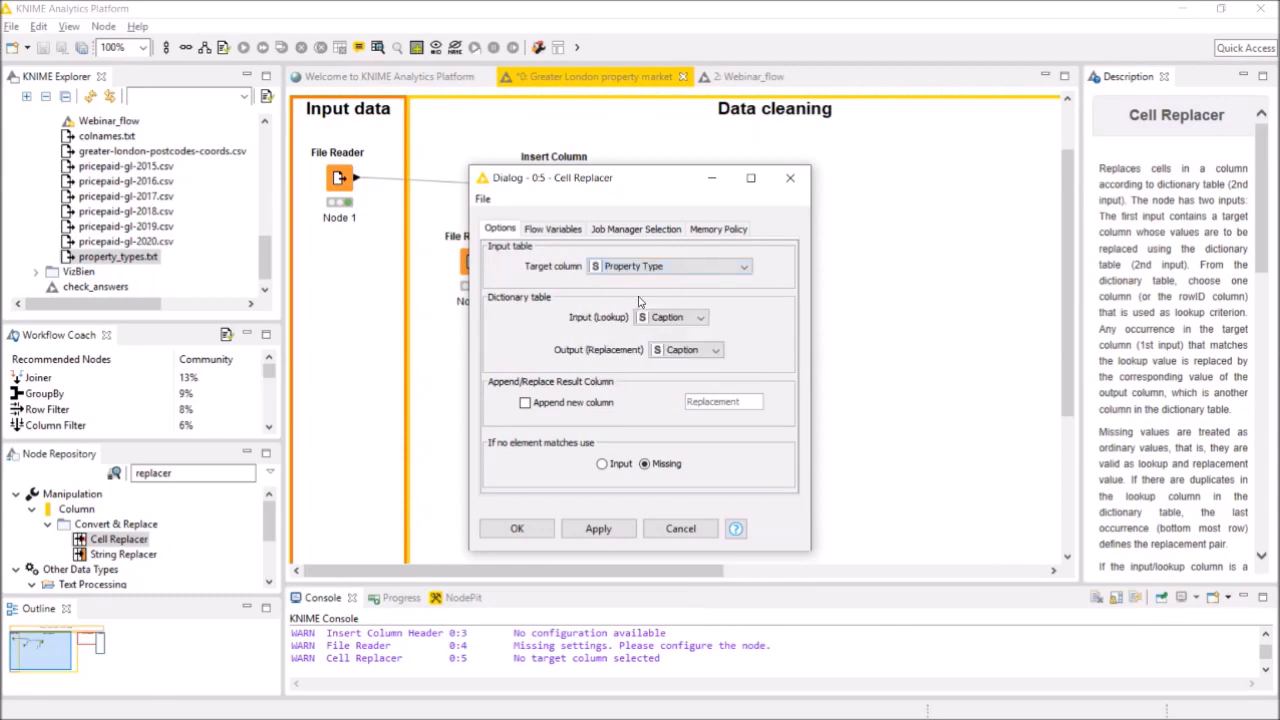
left_click(660, 320)
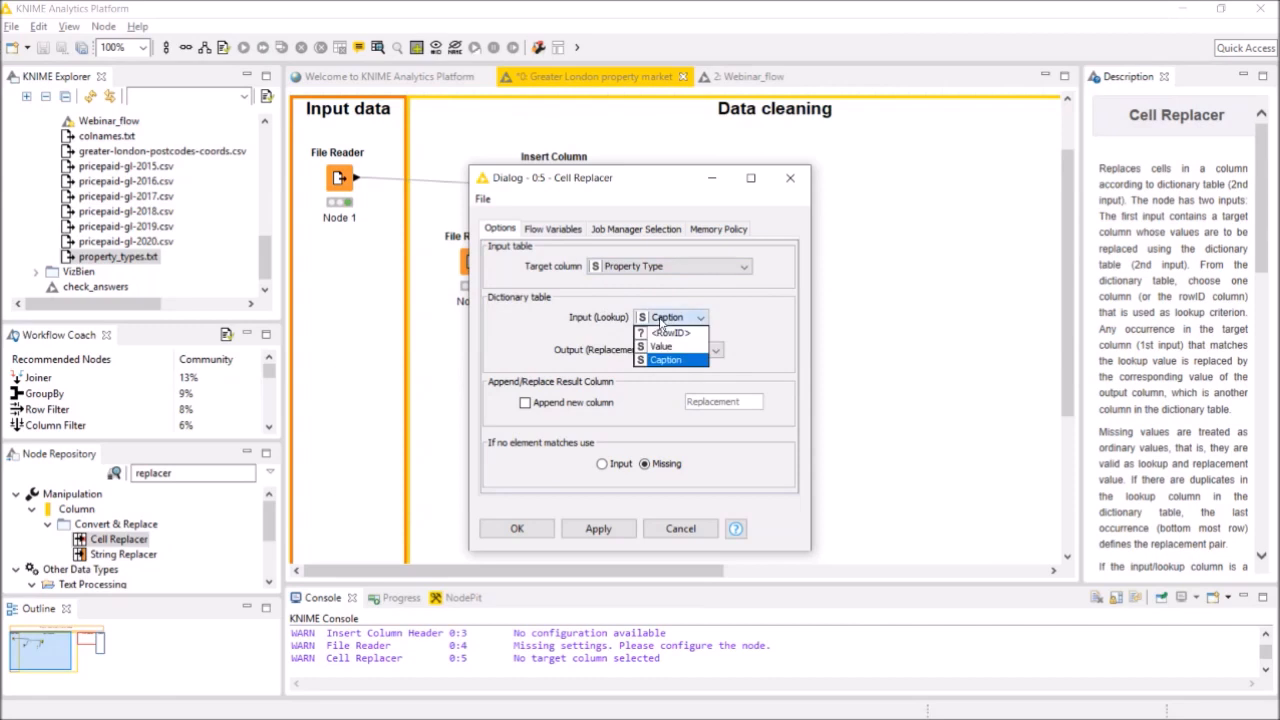
left_click(659, 346)
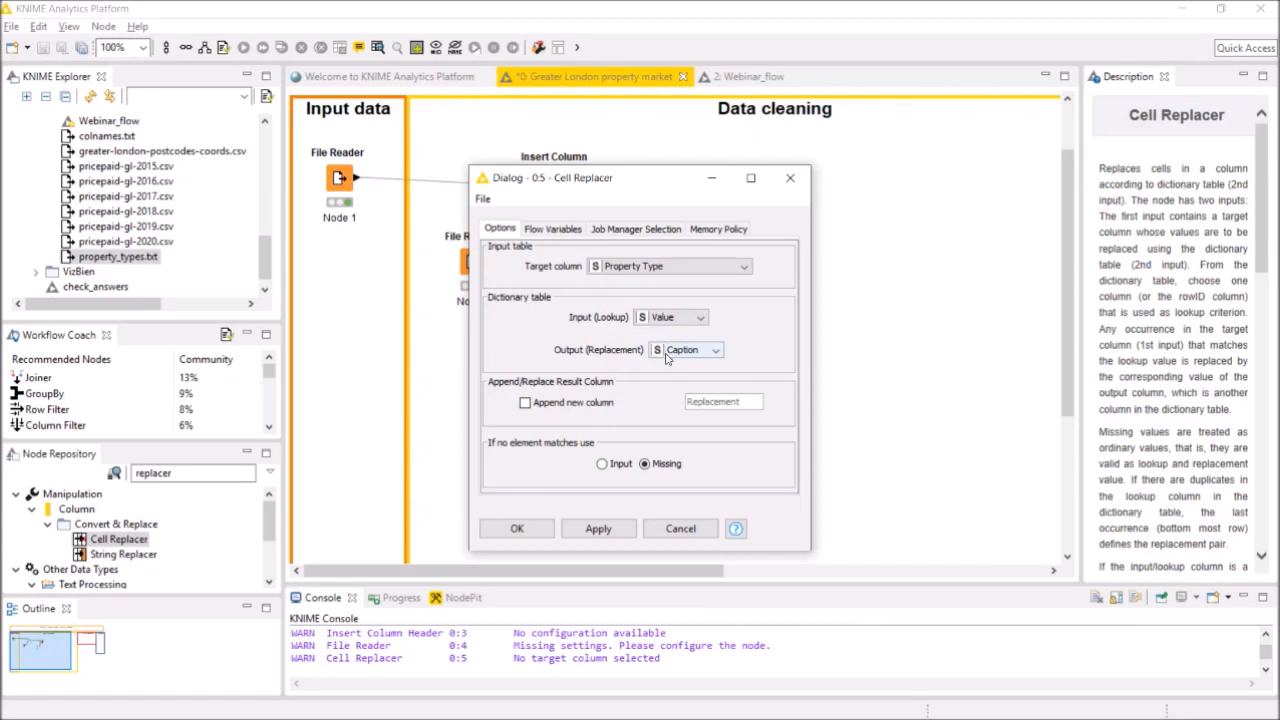
left_click(517, 529)
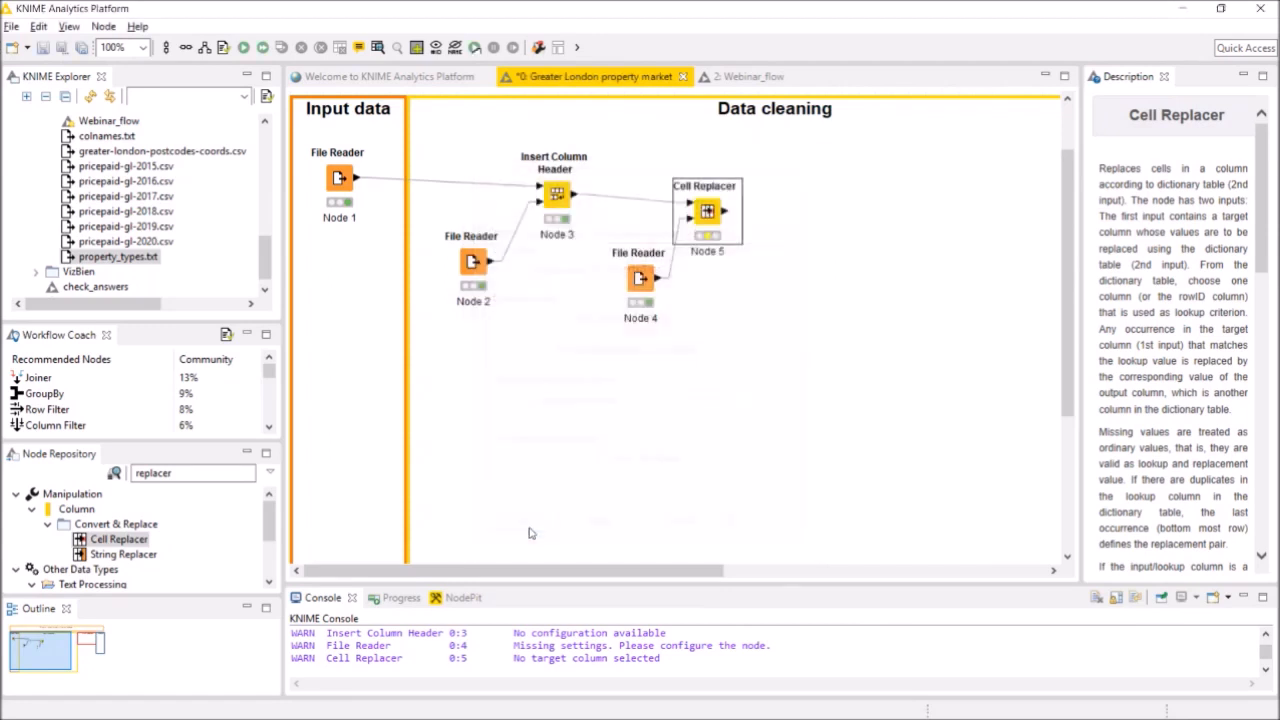
right_click(707, 212)
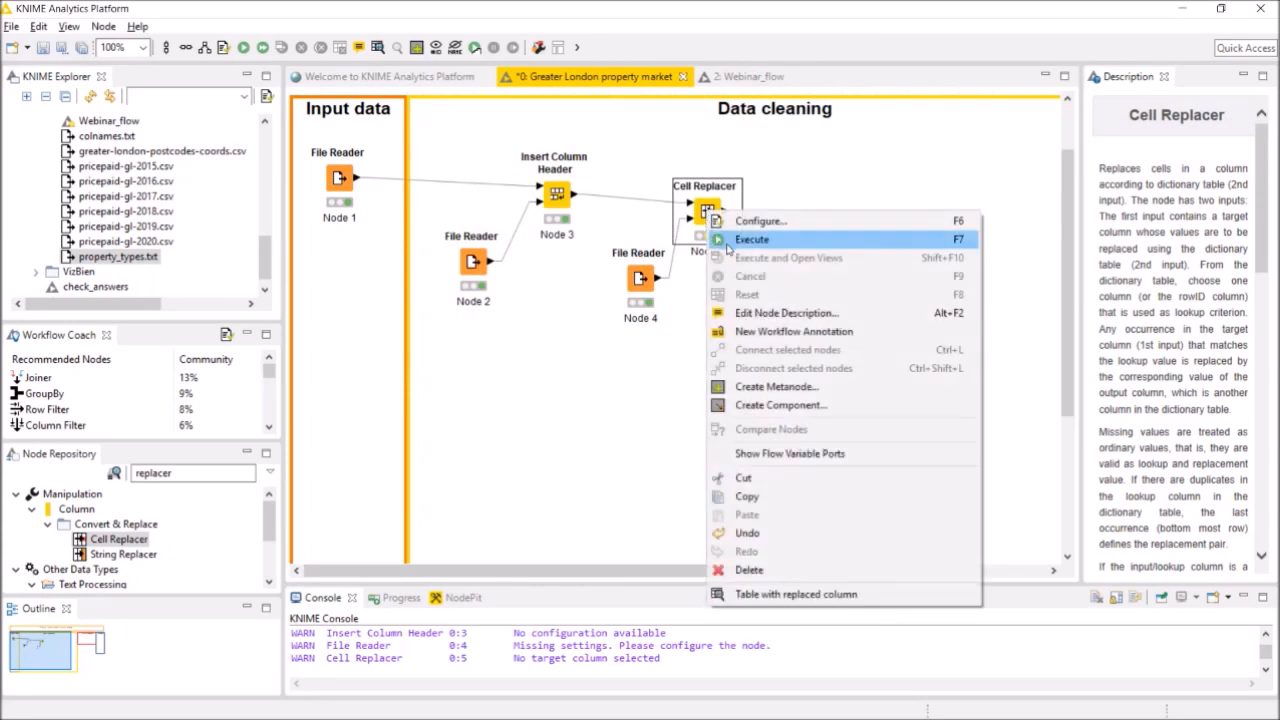
left_click(740, 240)
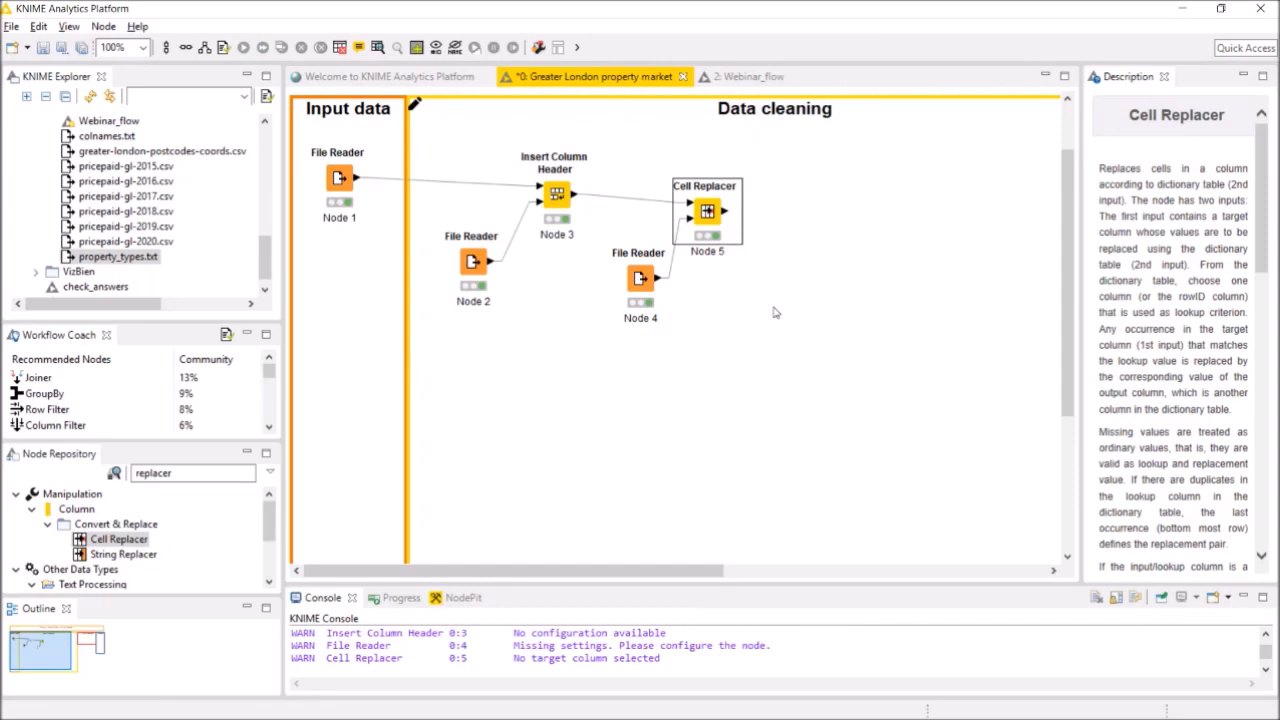
Step: Label the price paid, colnames.txt and property_types.txt File Readers "2020 data", "column names" and "property types" respectively
scroll(773, 313, "up", 2)
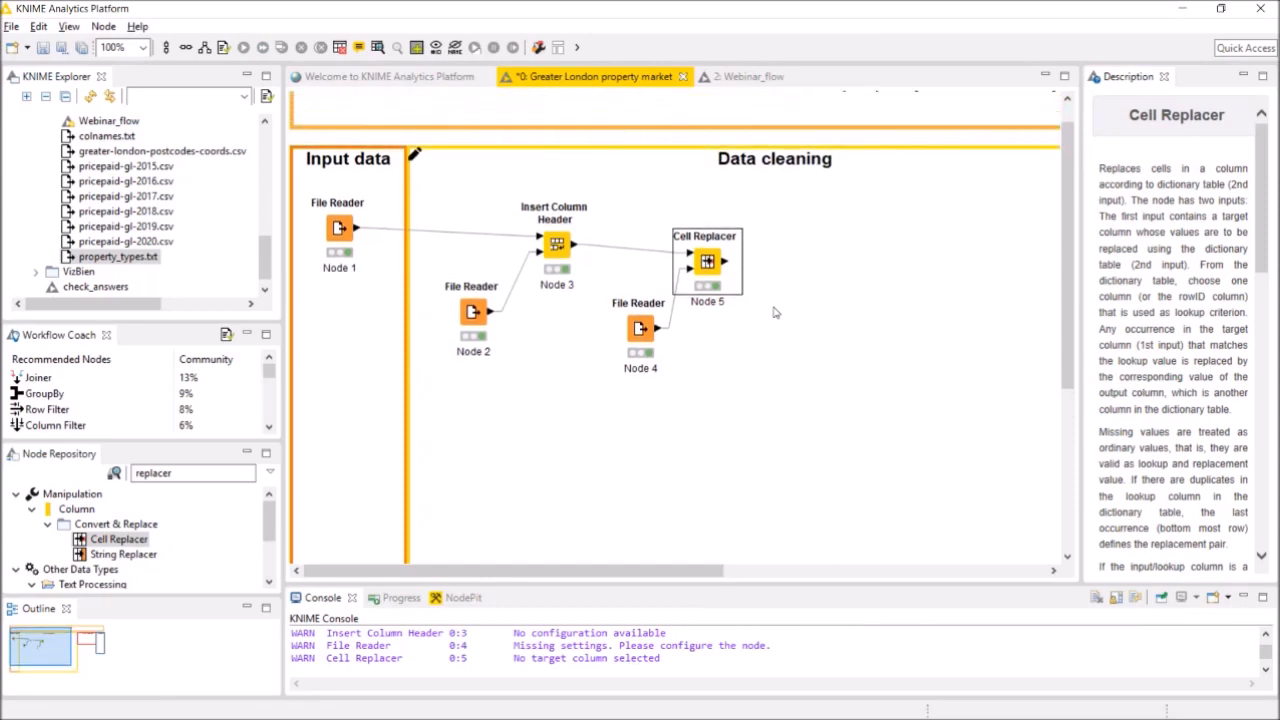
double_click(344, 270)
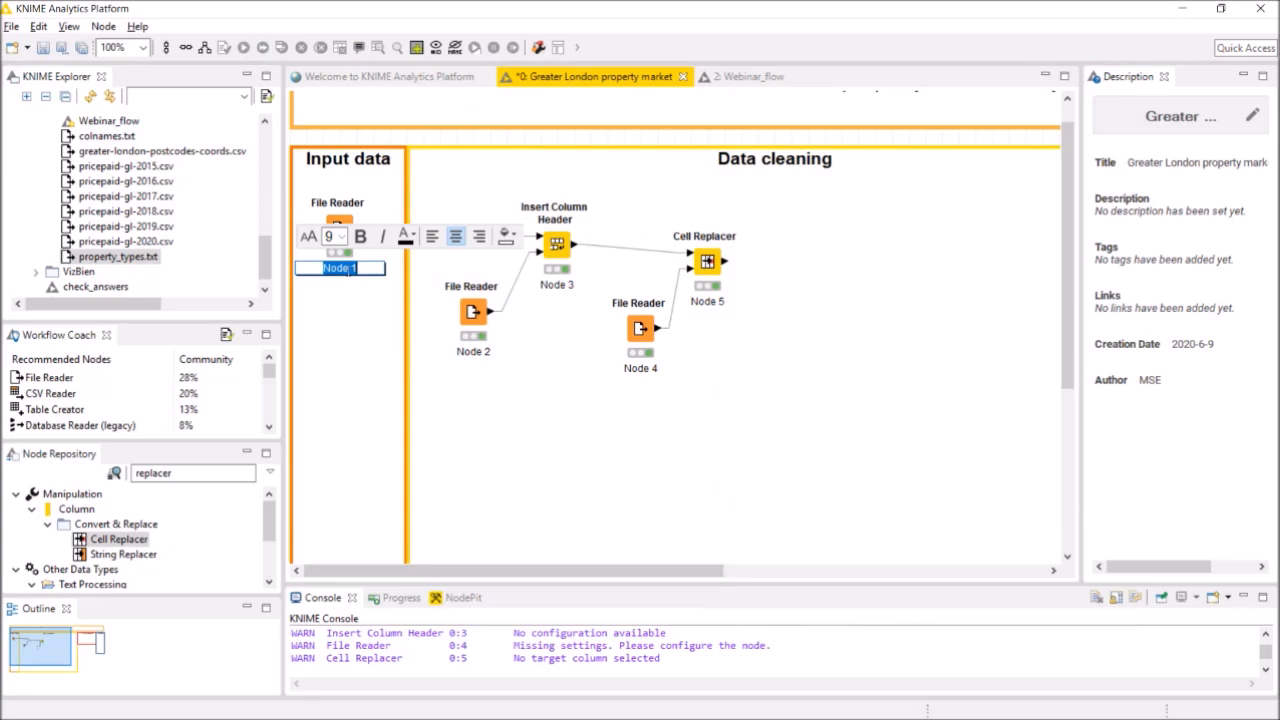
type("2020 data")
left_click(478, 355)
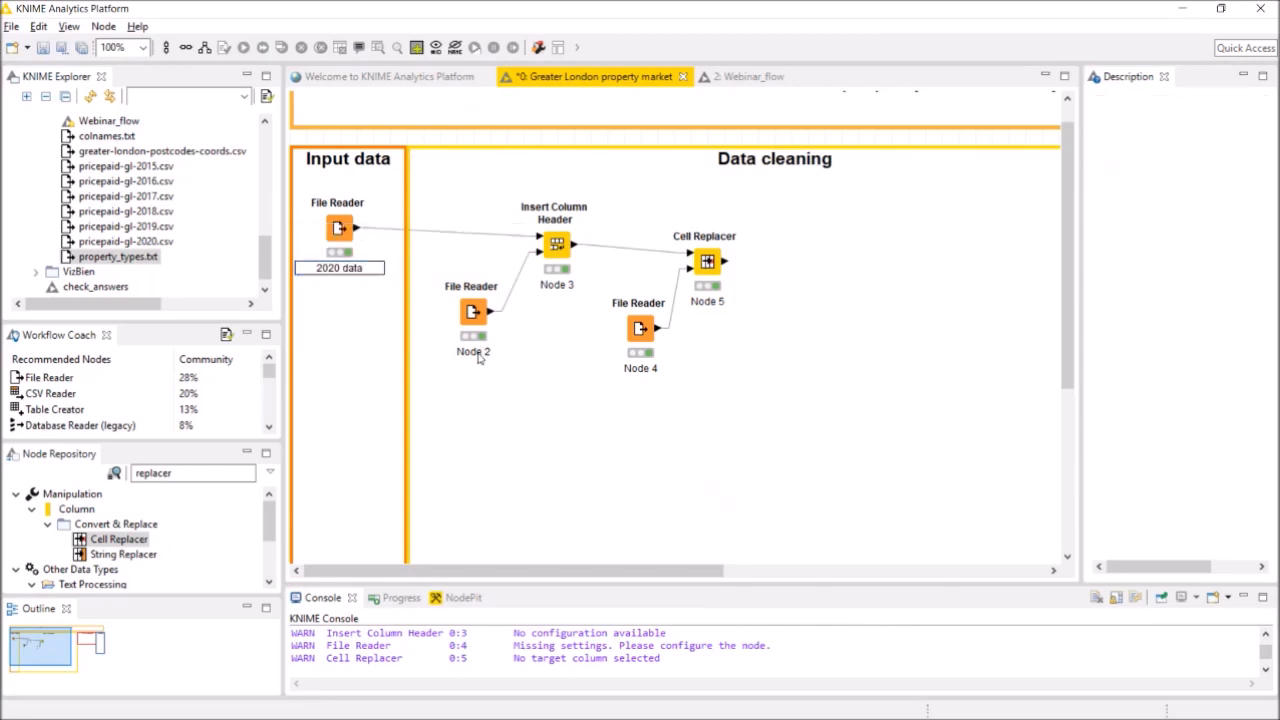
left_click(478, 357)
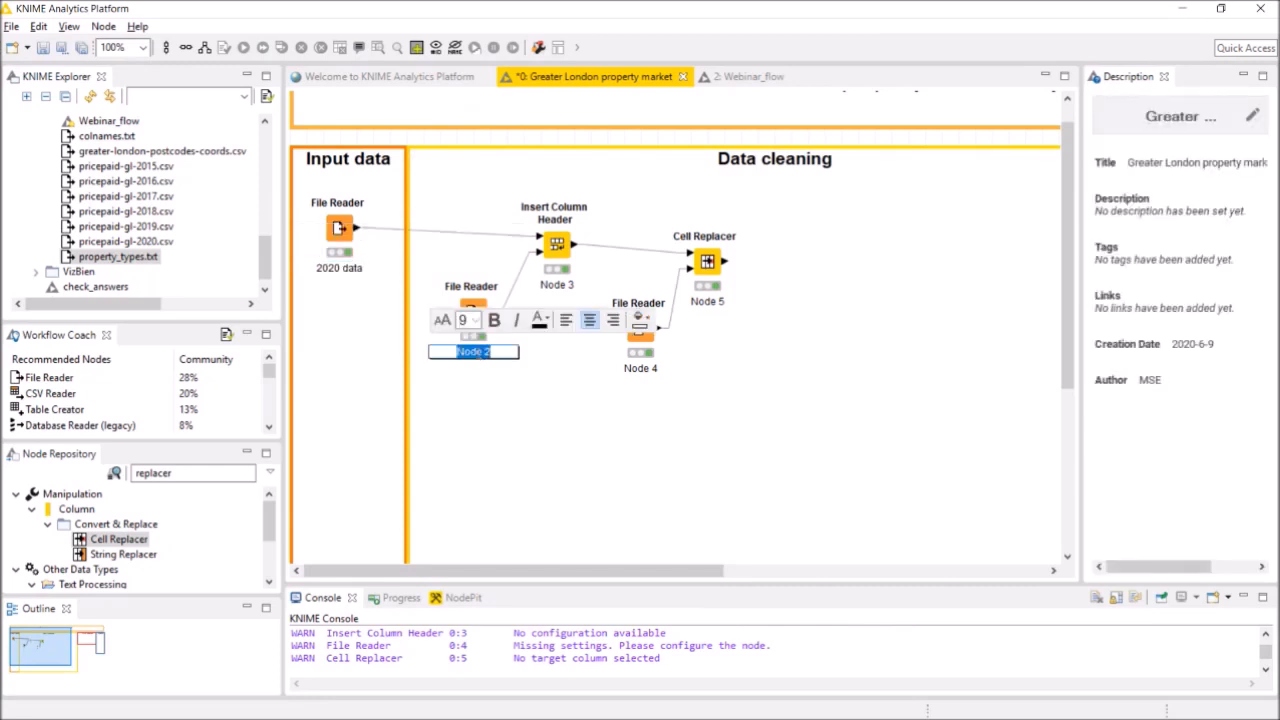
type("column names")
left_click(643, 375)
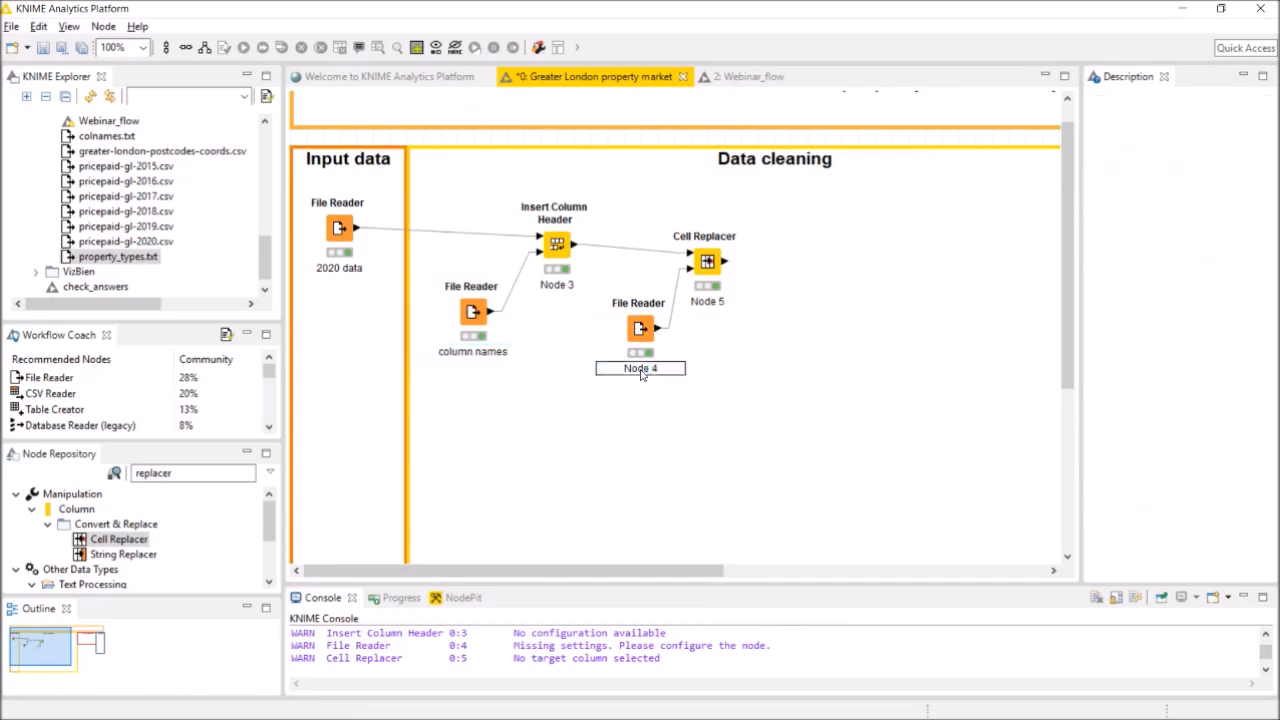
type("pr")
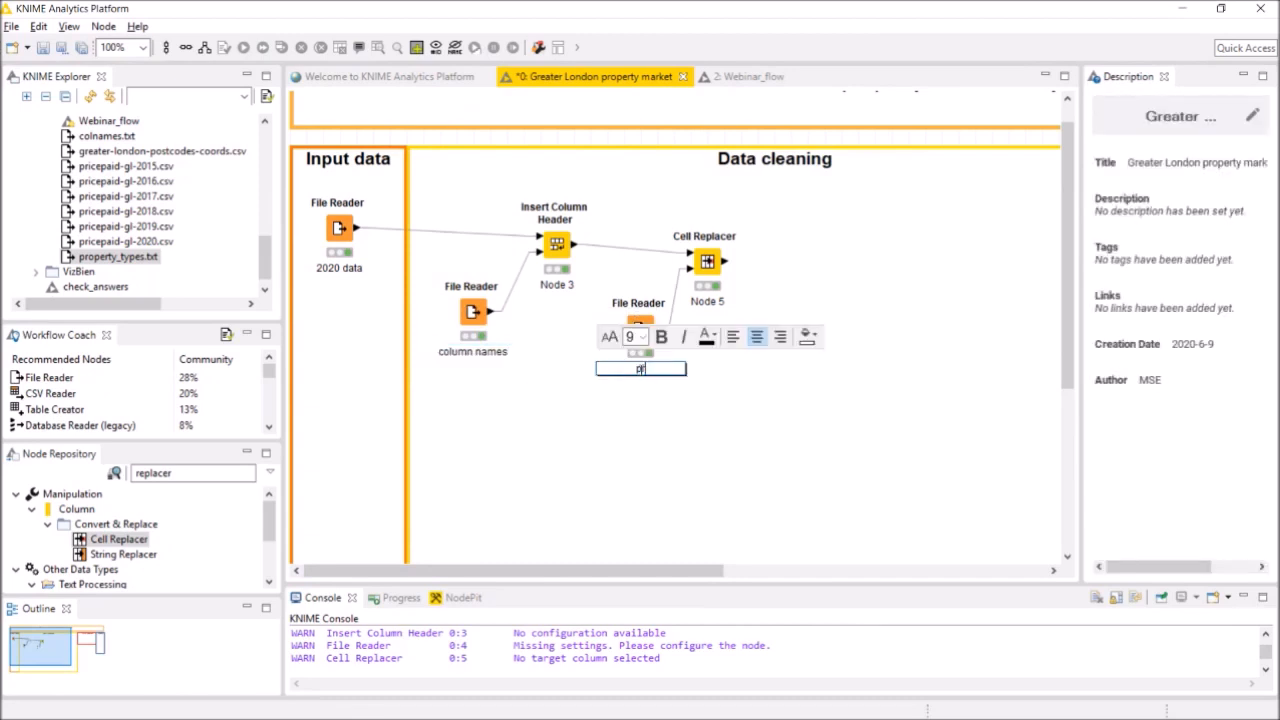
type("operty types")
Step: Clear the label text under the Insert Column Header node
left_click(565, 290)
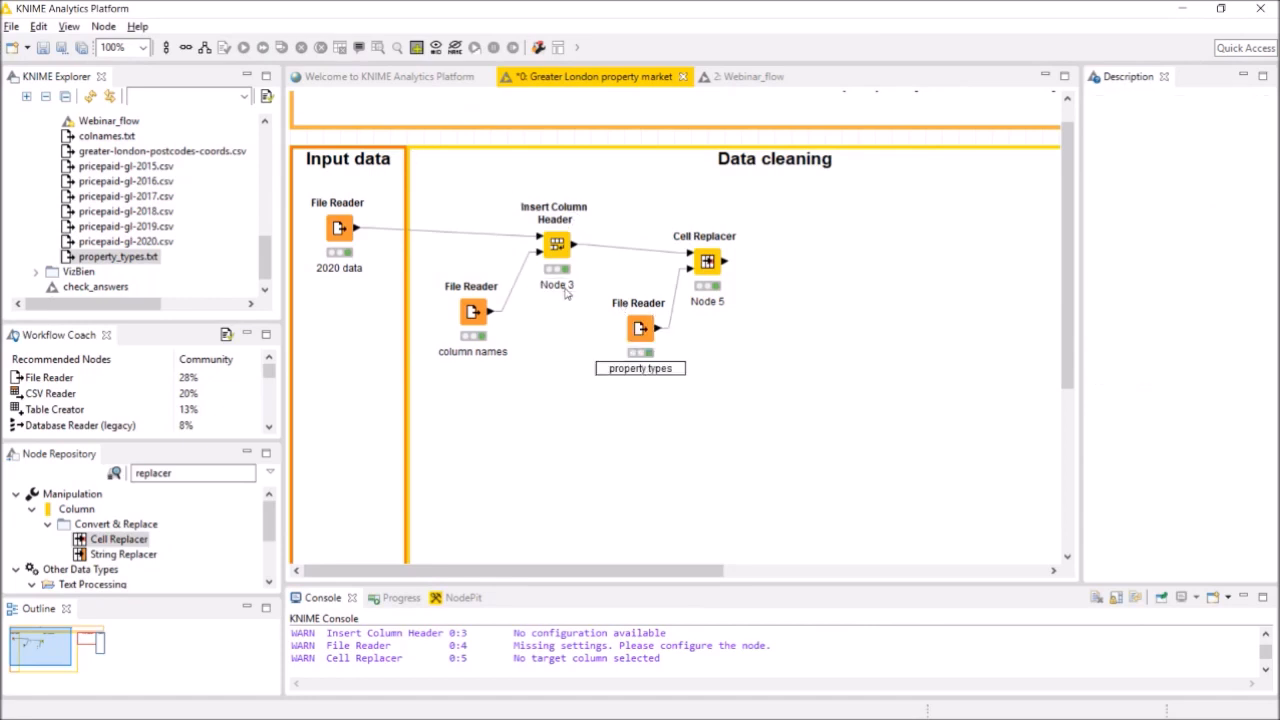
left_click(565, 290)
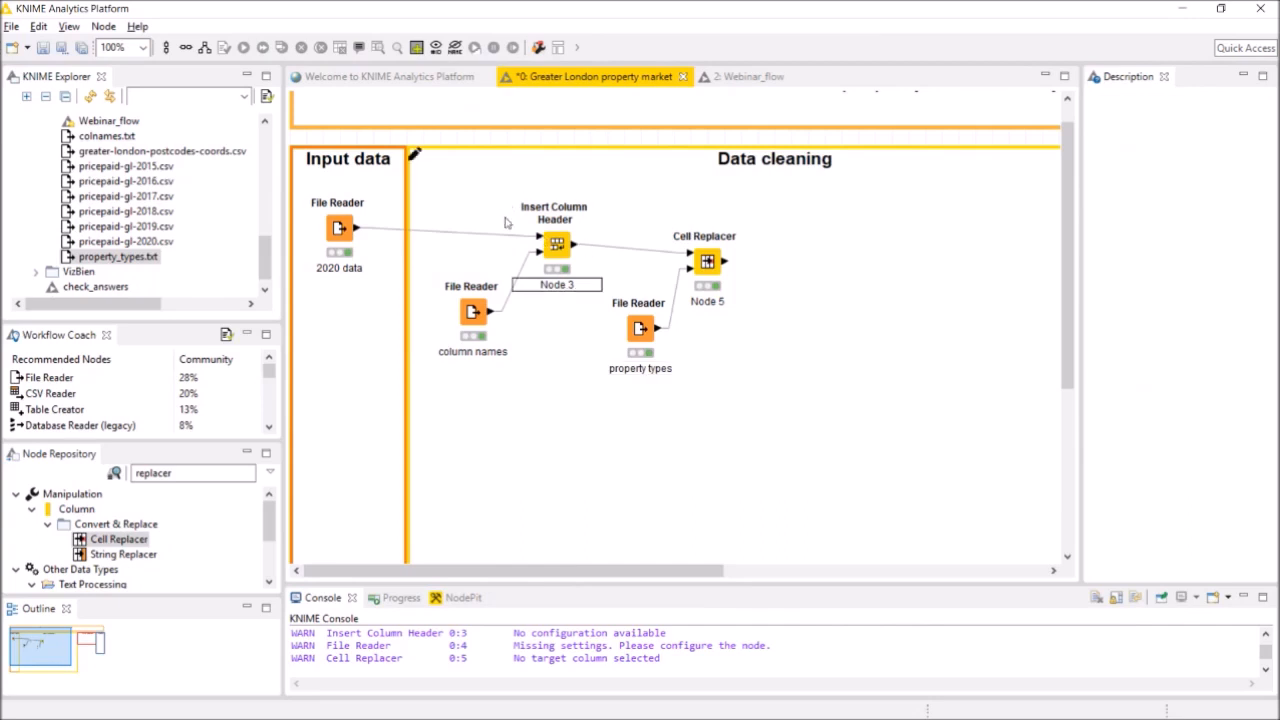
left_click(565, 287)
key("BackSpace")
Step: Label the Cell Replacer node "explicit property types" and move it slightly away from the property types File Reader, level with Insert Column Header
left_click(708, 301)
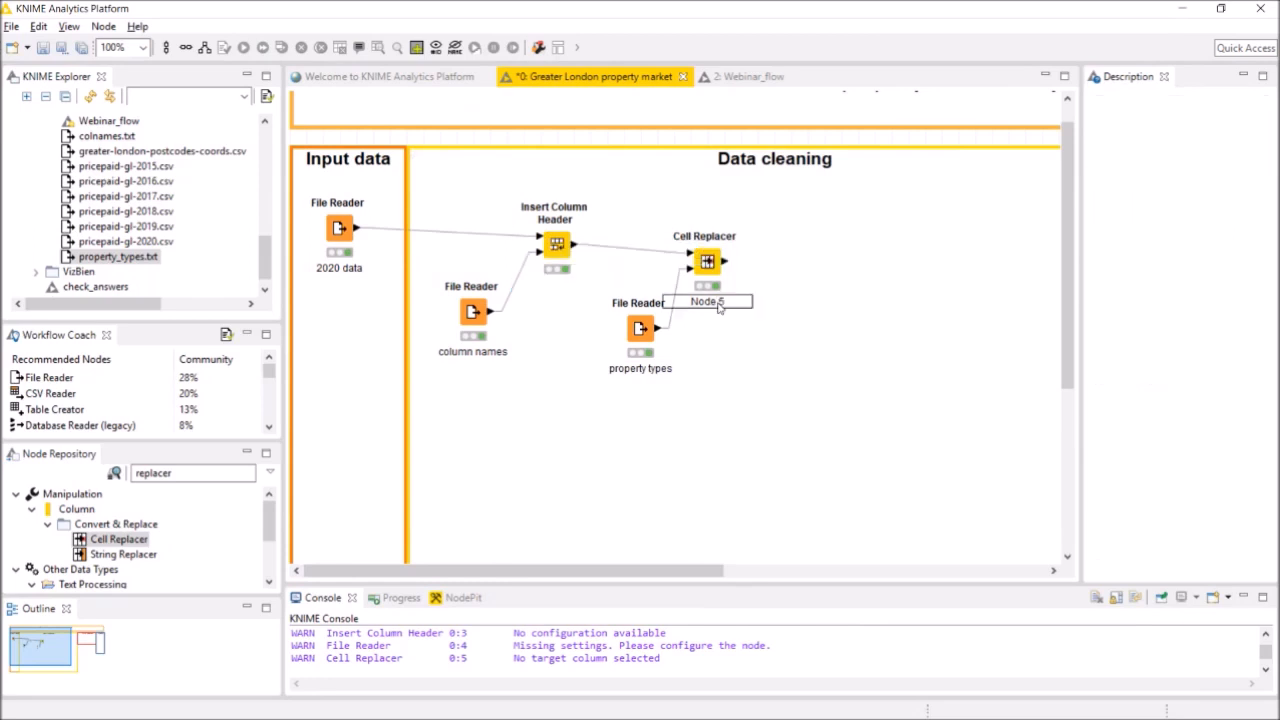
left_click(708, 301)
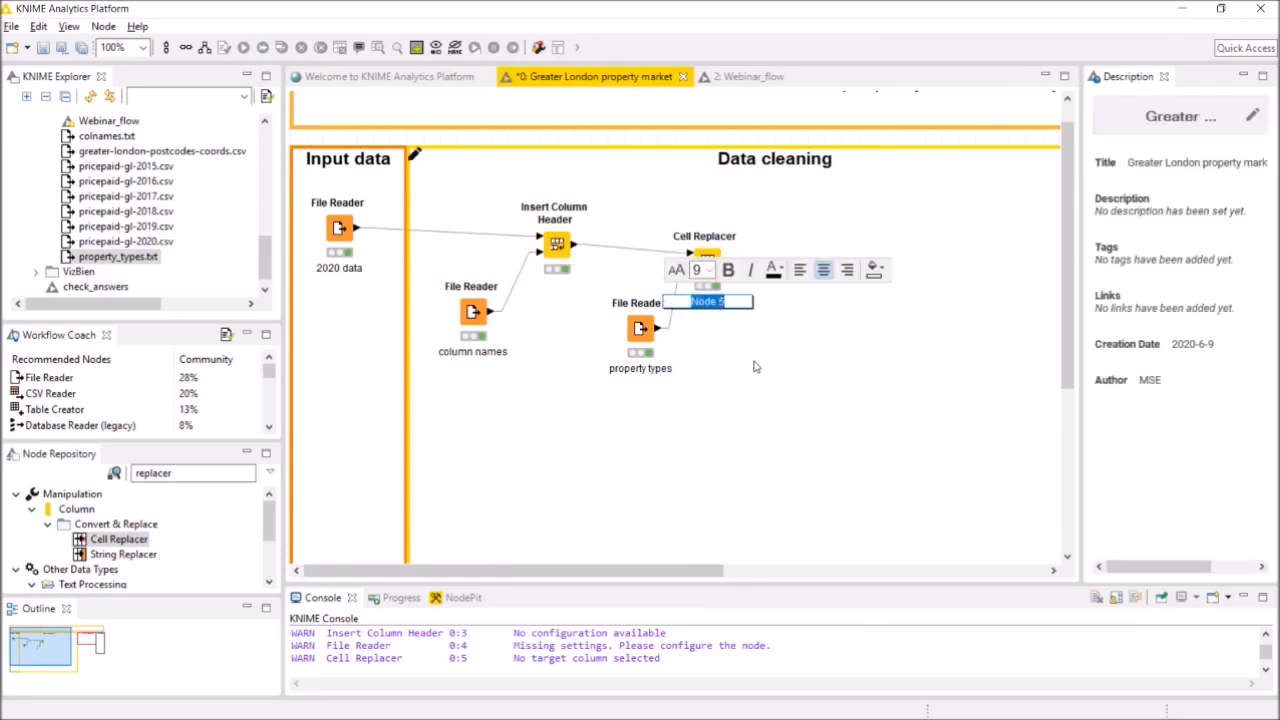
type("explicit prope")
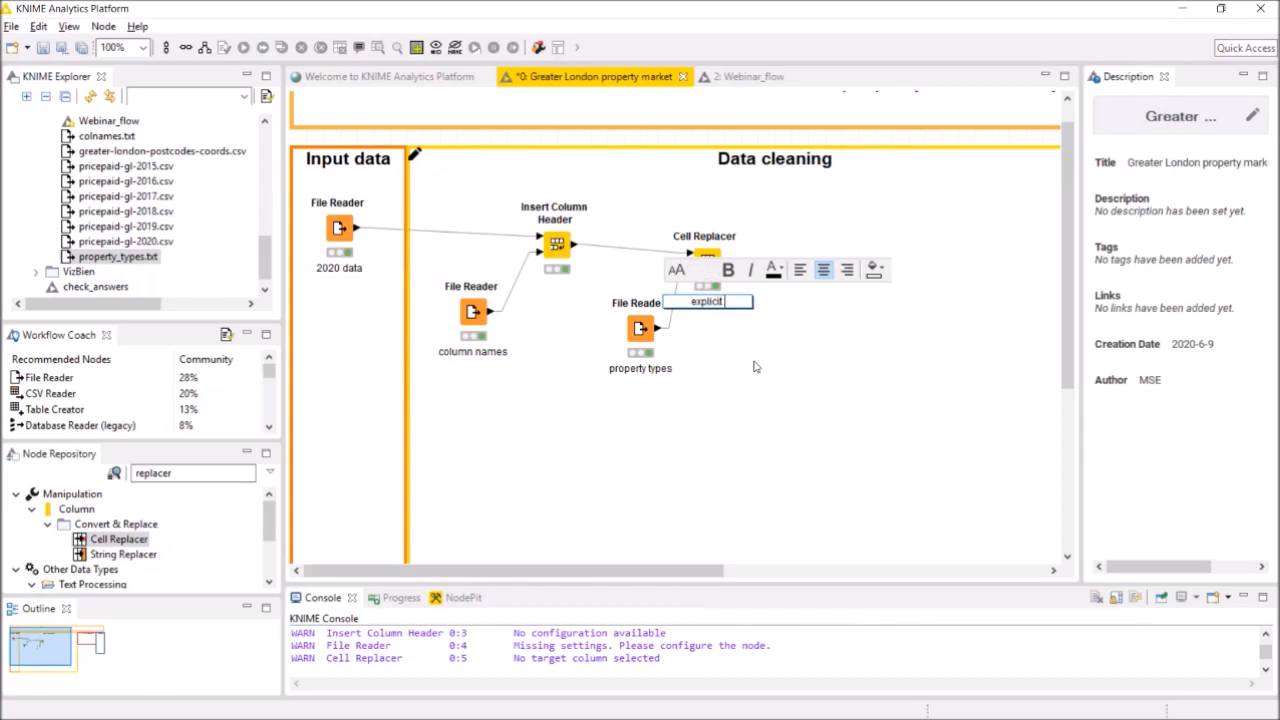
type("rty types")
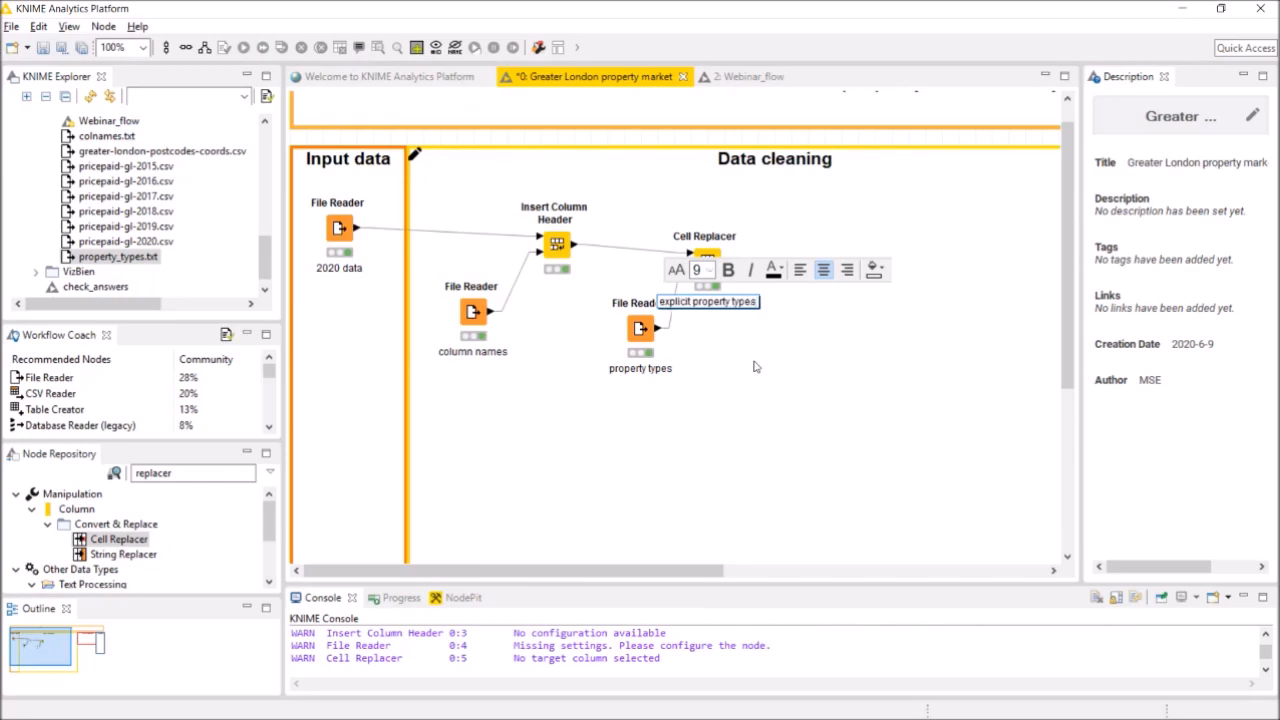
key("Return")
left_click(755, 367)
left_click_drag(708, 262, 740, 255)
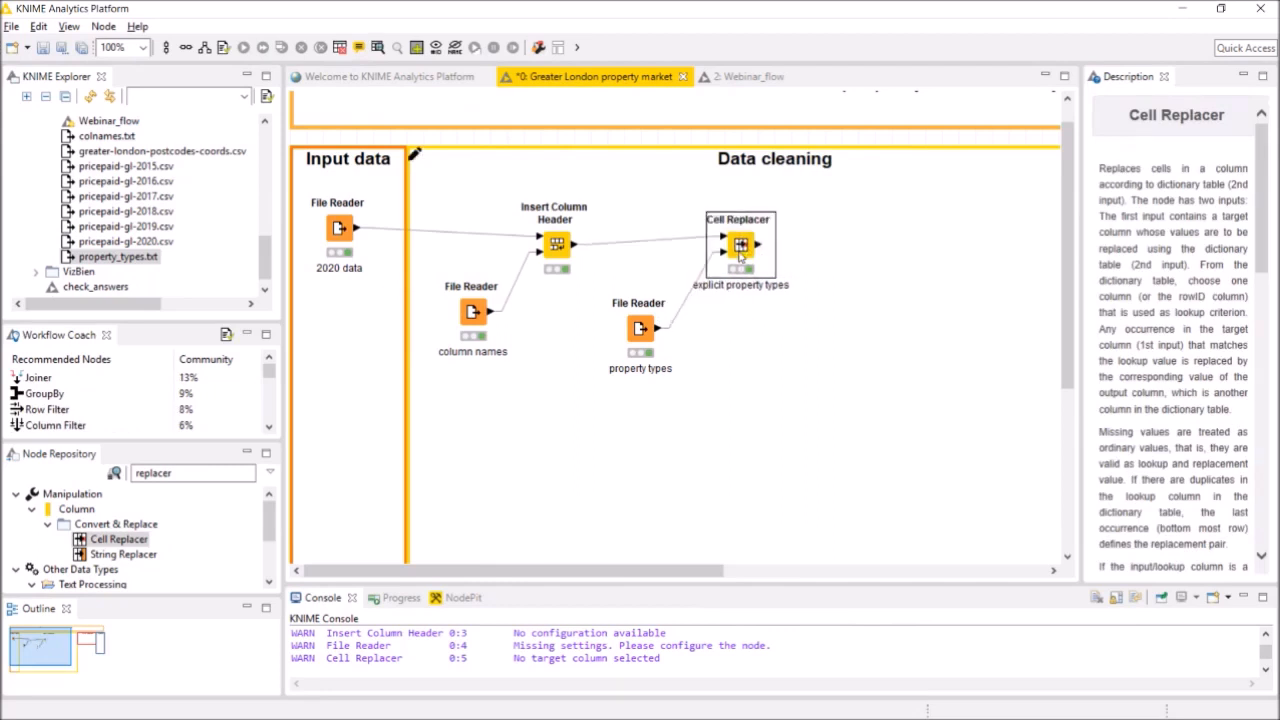
Step: Open Cell Replacer's output table, widen the Property Type column to check the replaced values, and close the table
right_click(740, 255)
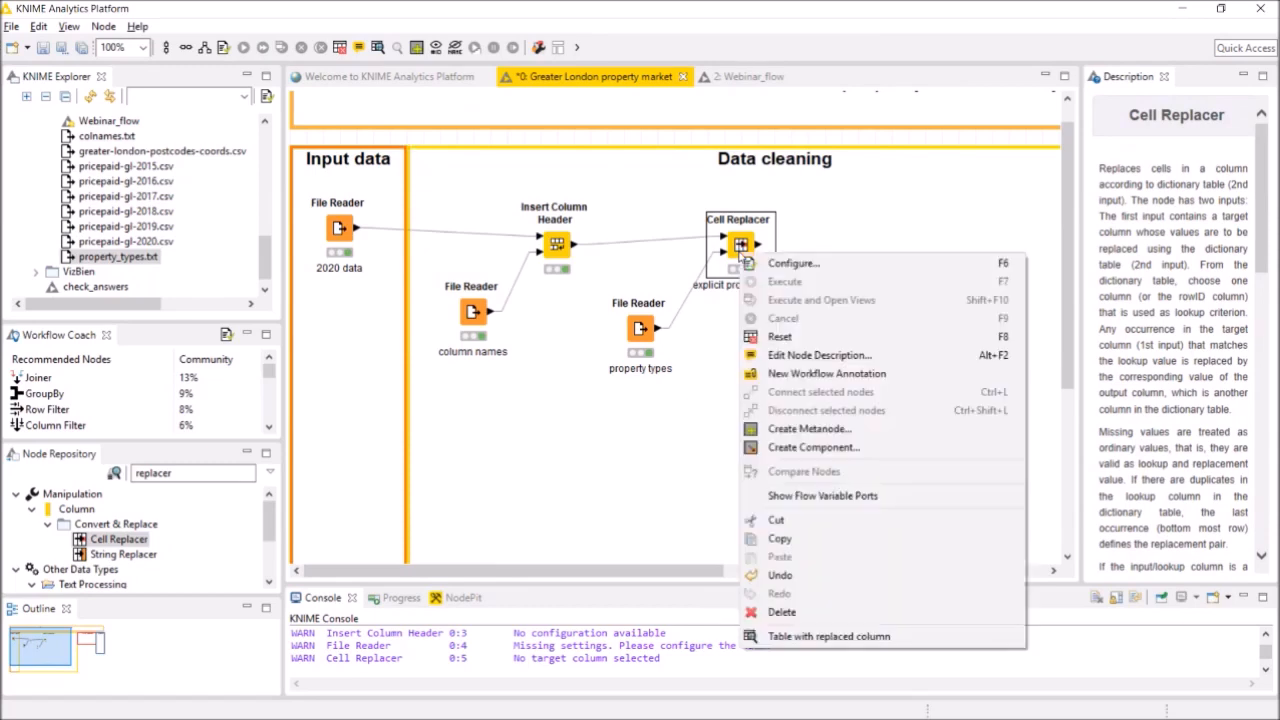
left_click(814, 637)
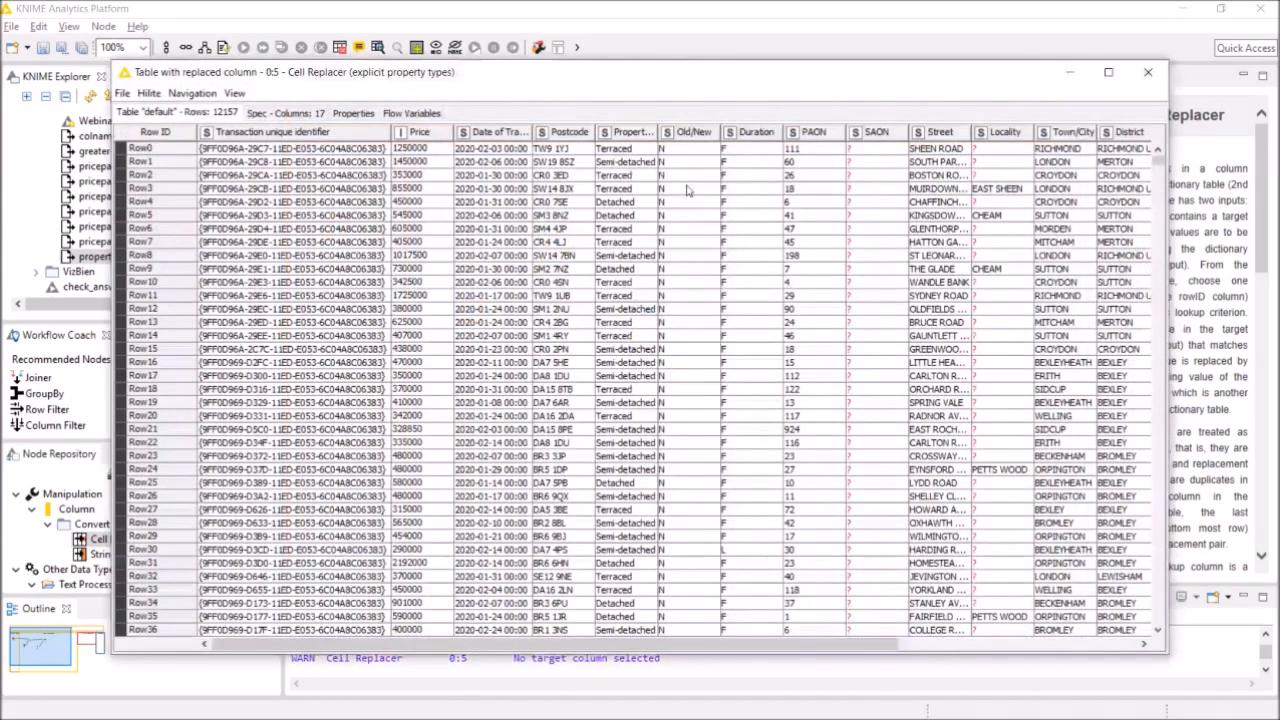
left_click_drag(660, 132, 698, 132)
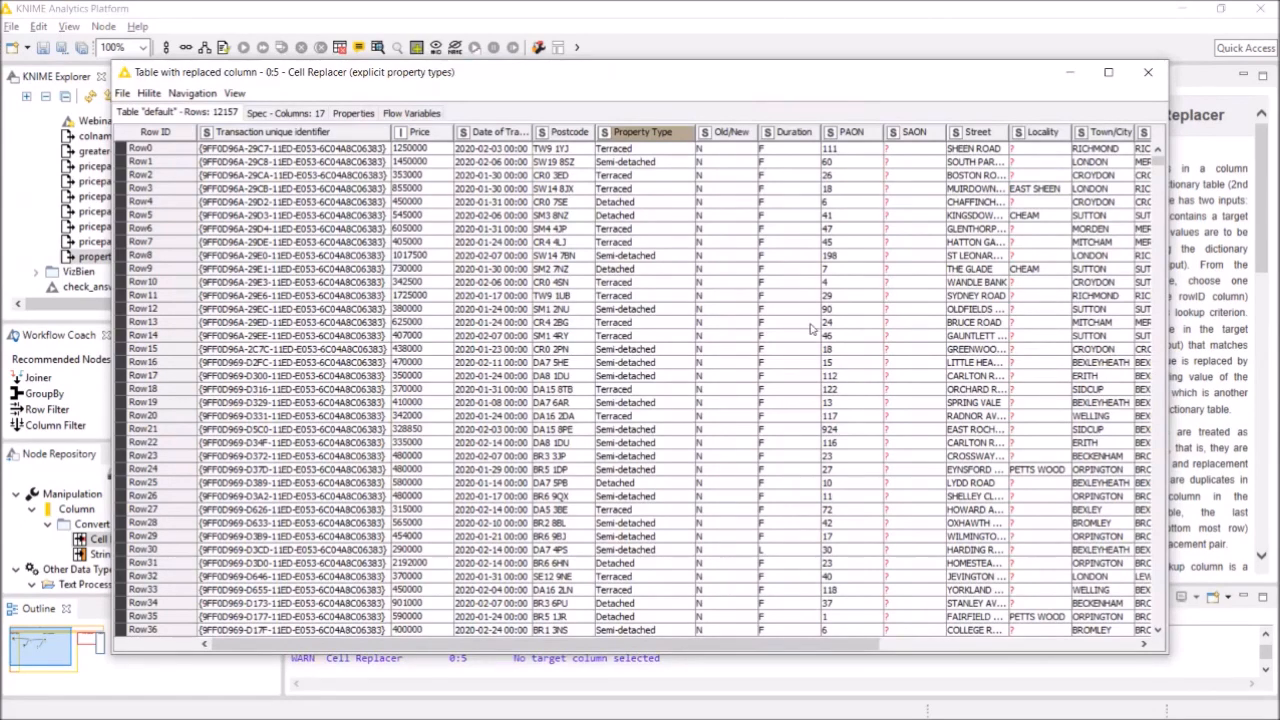
left_click(1148, 75)
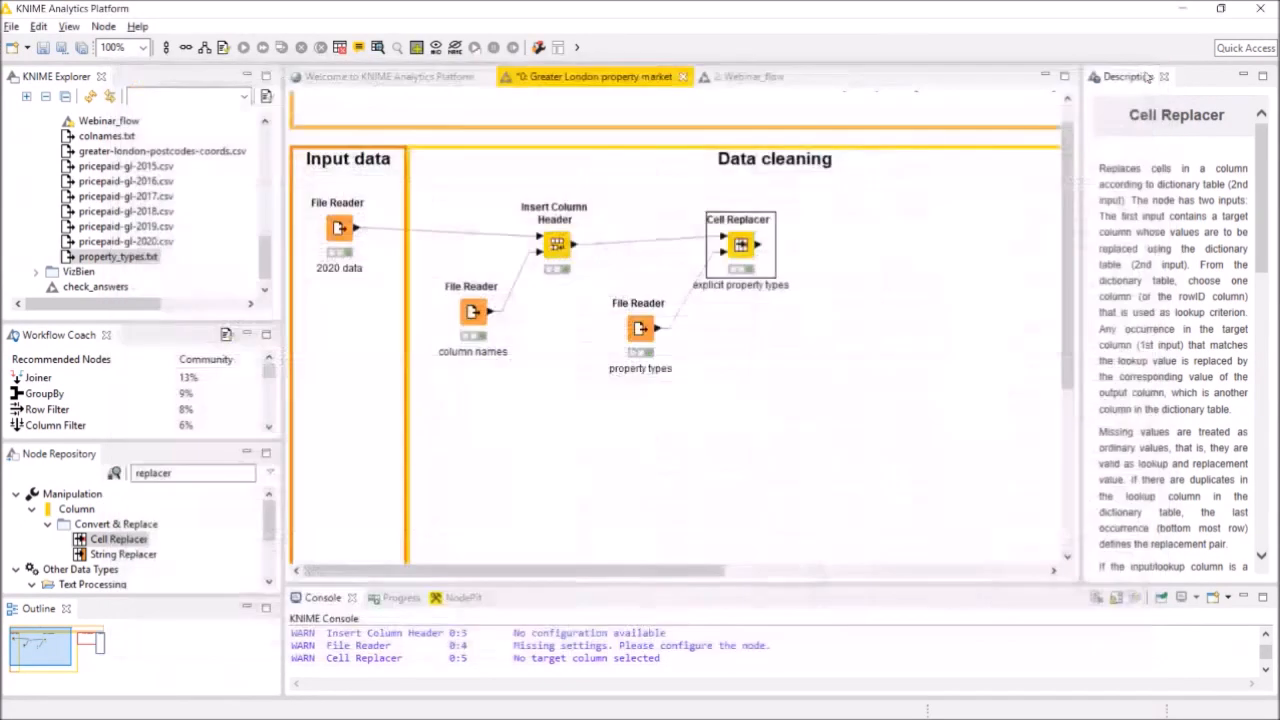
Step: Find the Rule Engine node with the search "rule en", add it after Cell Replacer and connect Cell Replacer's output to it
left_click(185, 474)
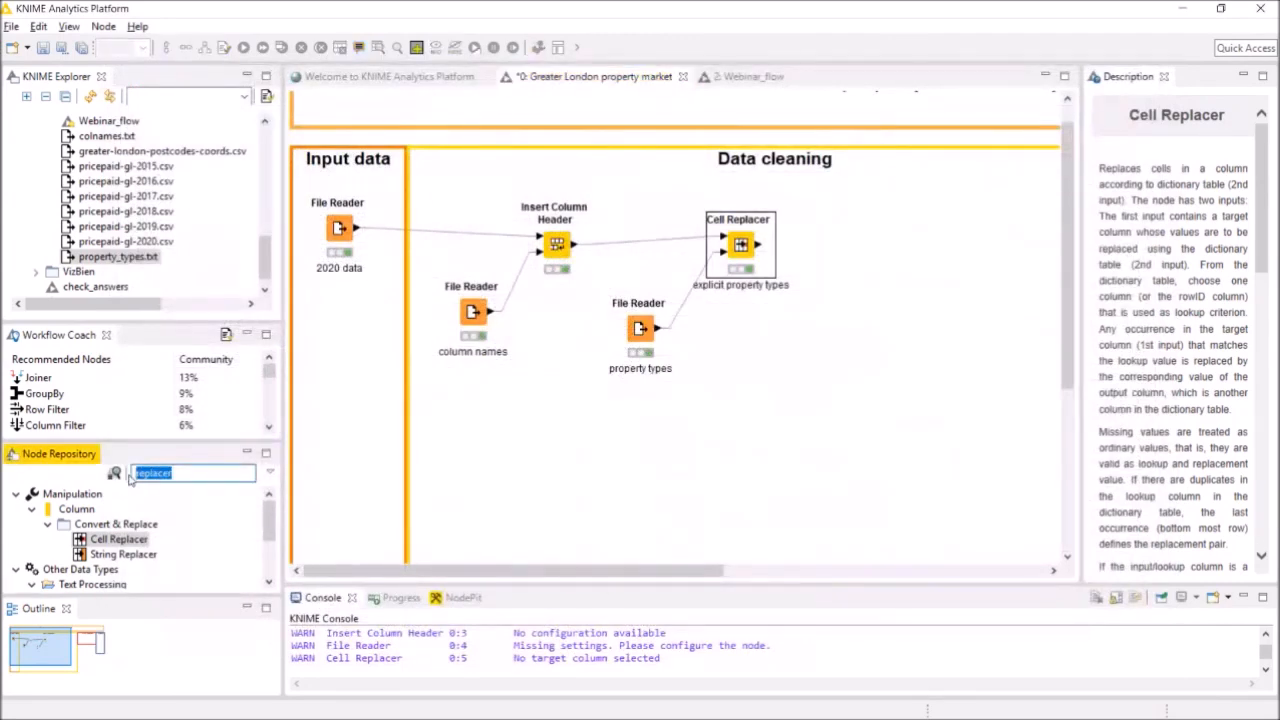
type("rule en")
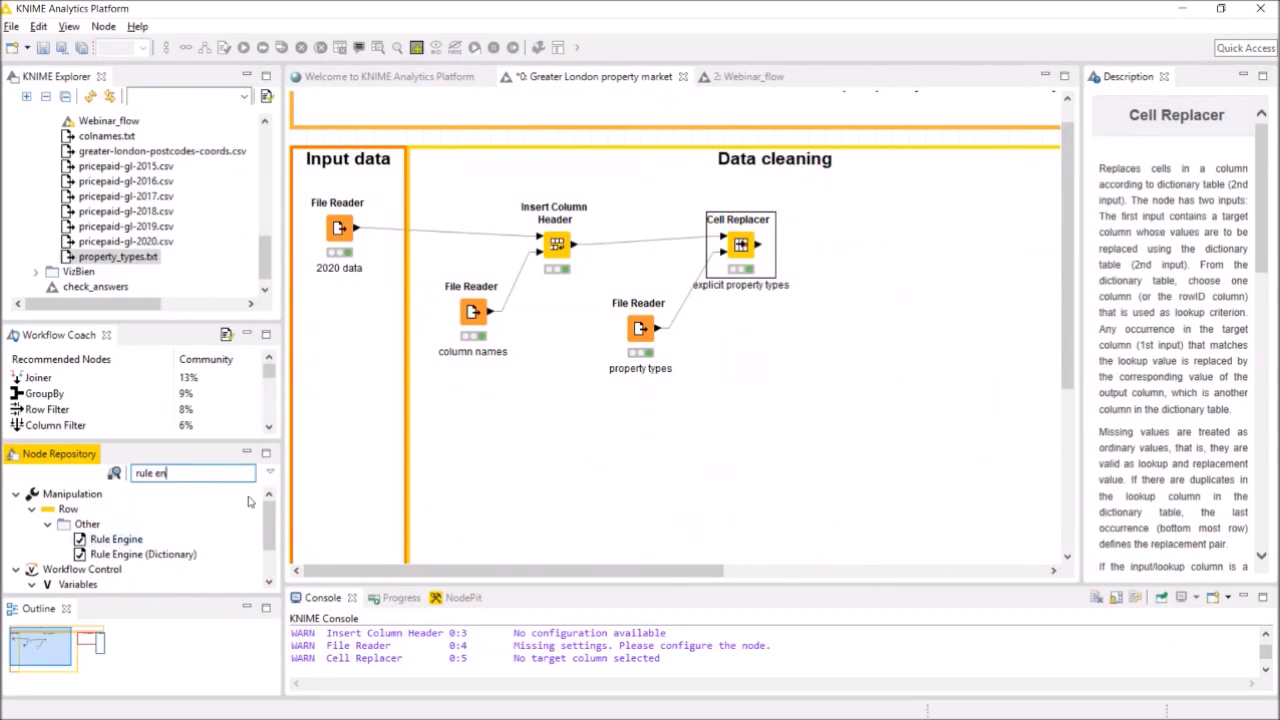
left_click_drag(103, 541, 855, 252)
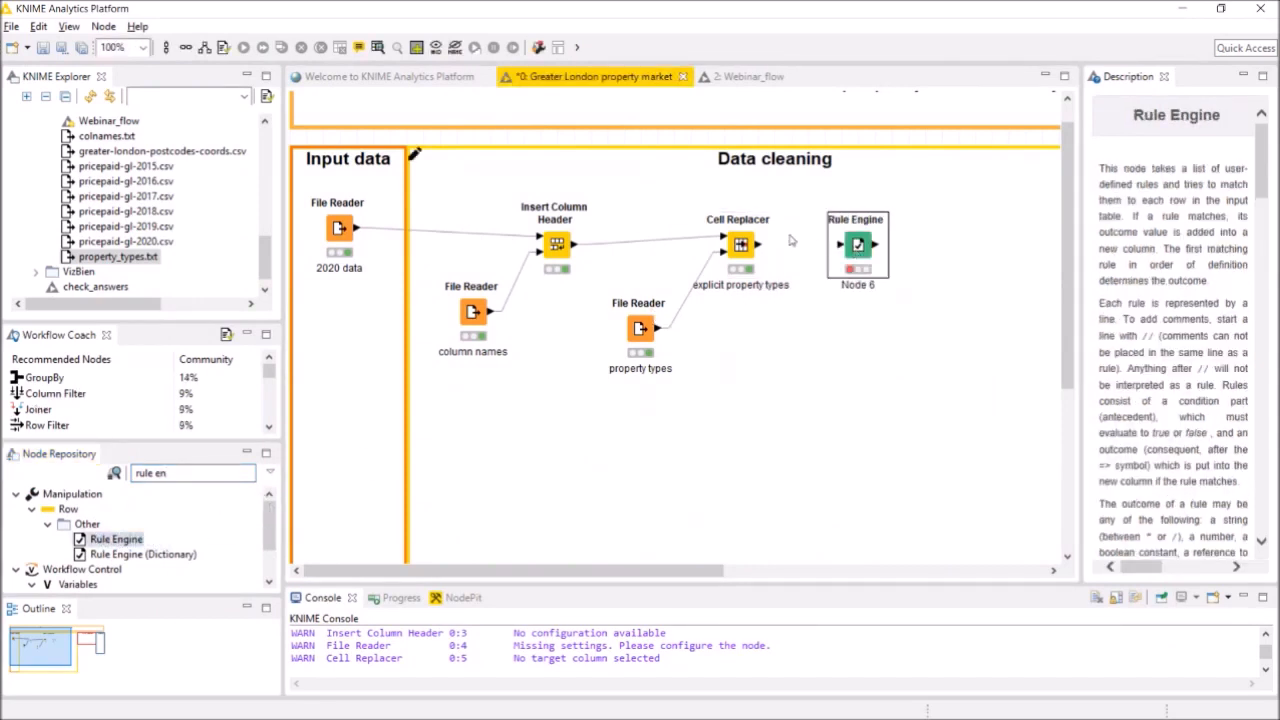
left_click_drag(762, 248, 860, 248)
Step: In the Rule Engine configuration, add the rule $Duration$ = "F" => "Freehold" below the commented example lines
double_click(858, 246)
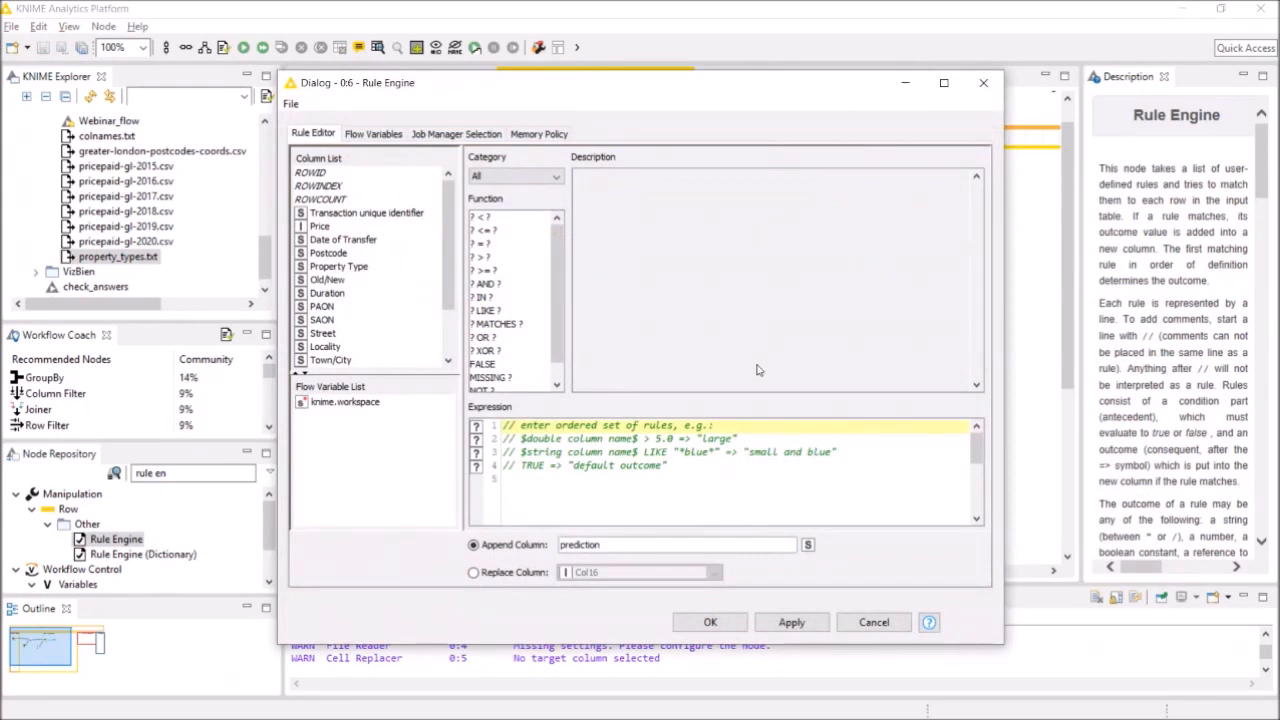
left_click(702, 468)
key("Return")
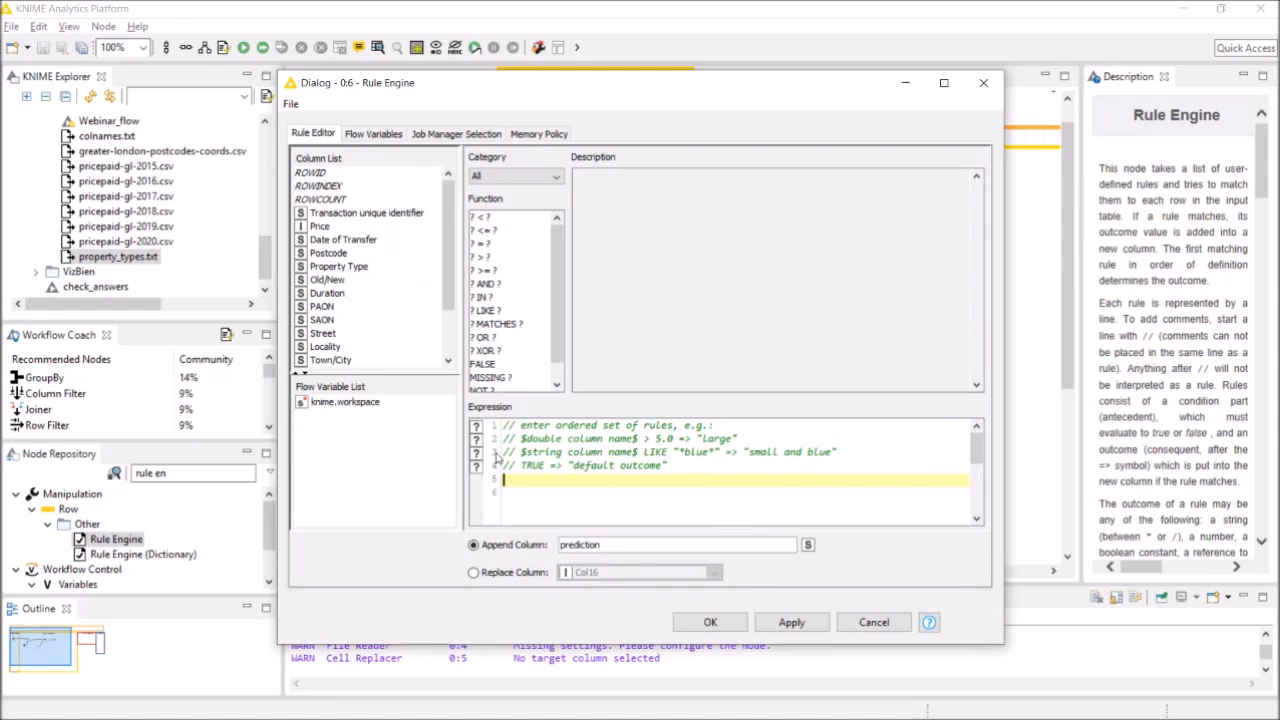
double_click(327, 293)
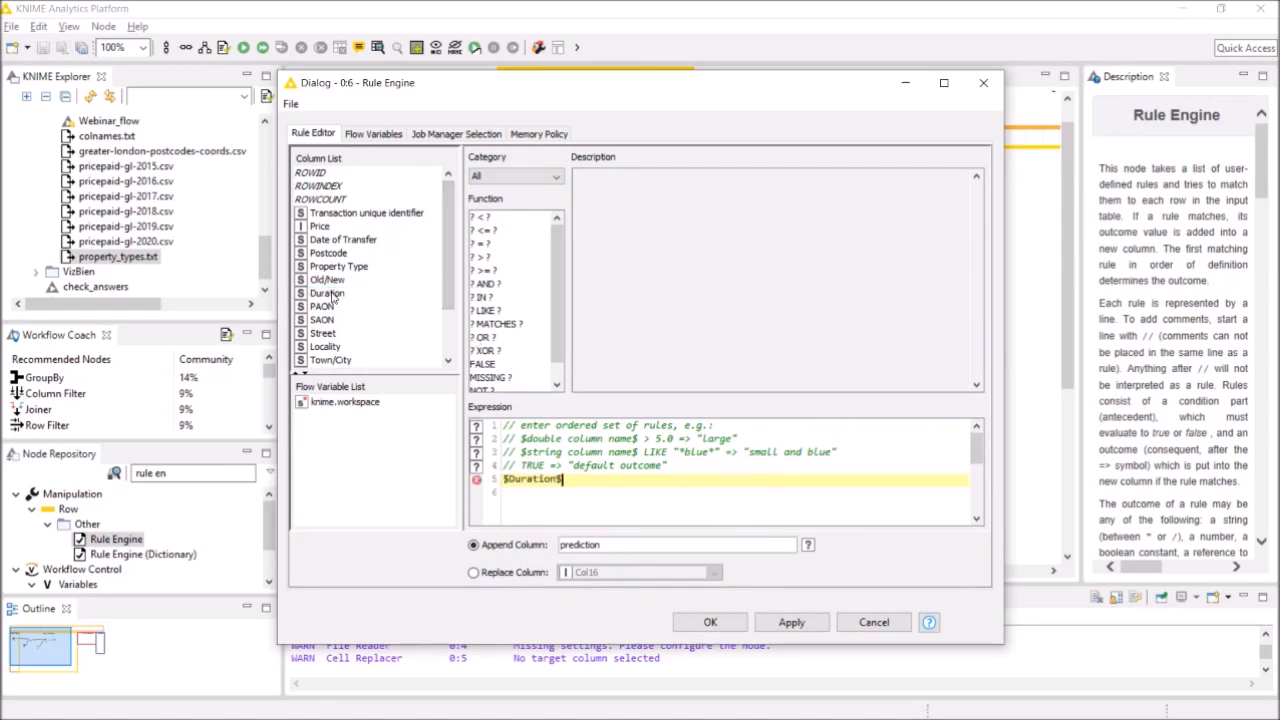
double_click(480, 244)
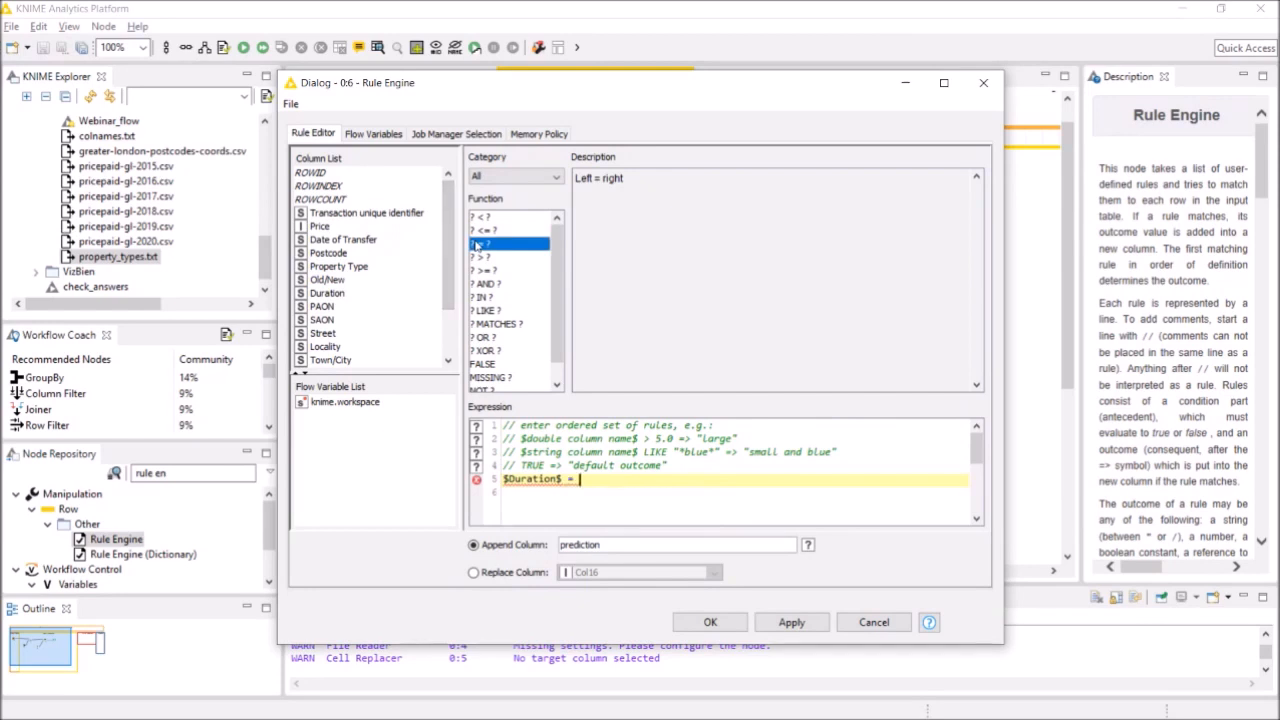
type("\"F\" => \"Free")
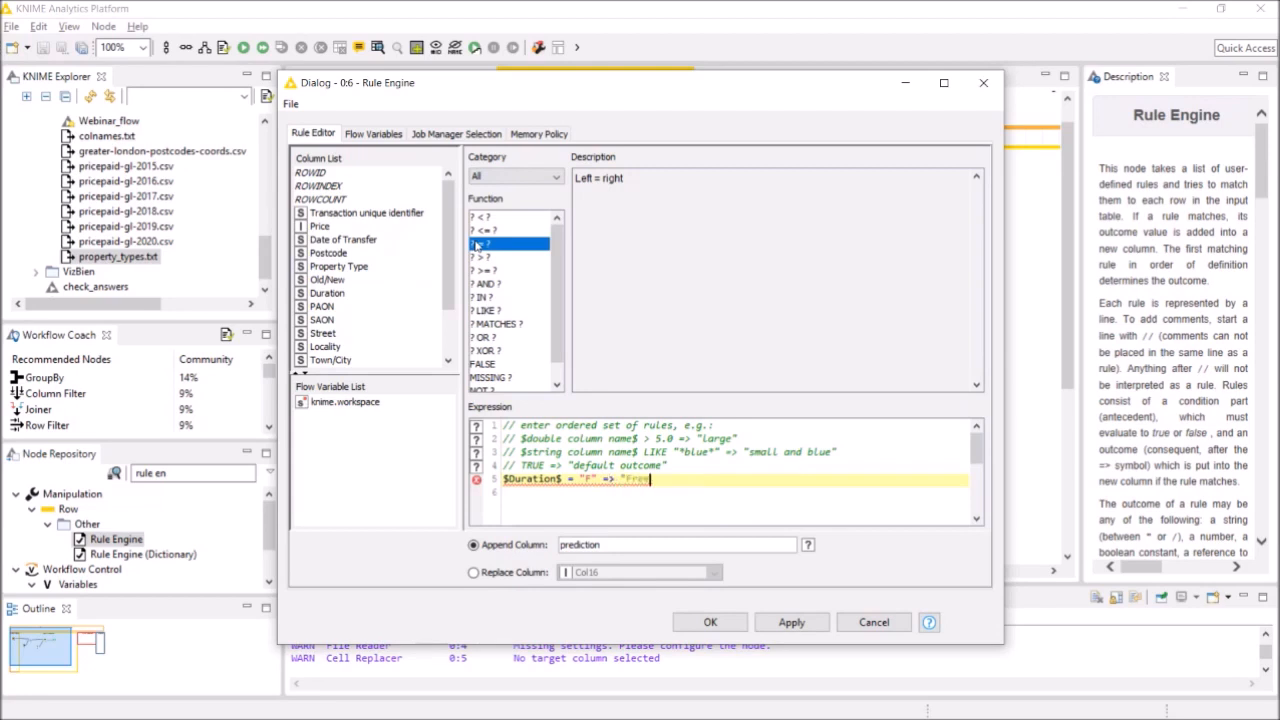
type("hold\"")
key("Return")
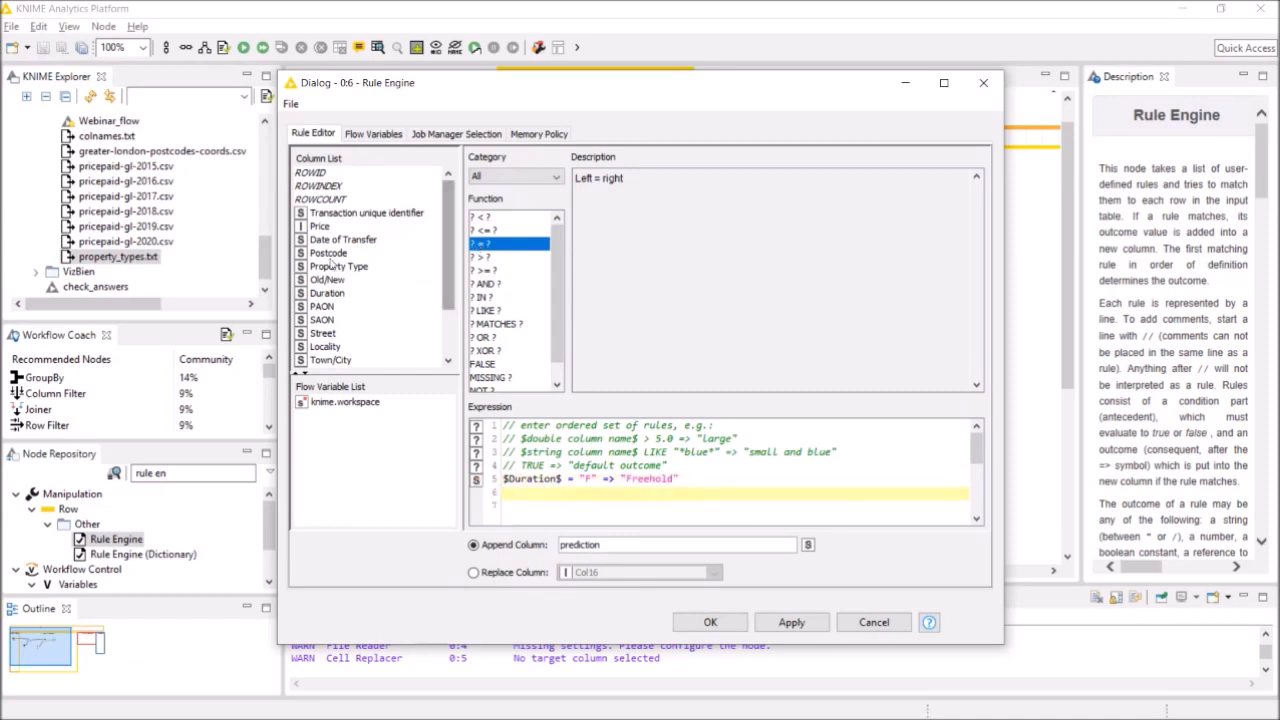
Step: Add a second rule to the Rule Engine expression: $Duration$ = "L" => "Leasehold"
double_click(330, 294)
double_click(487, 245)
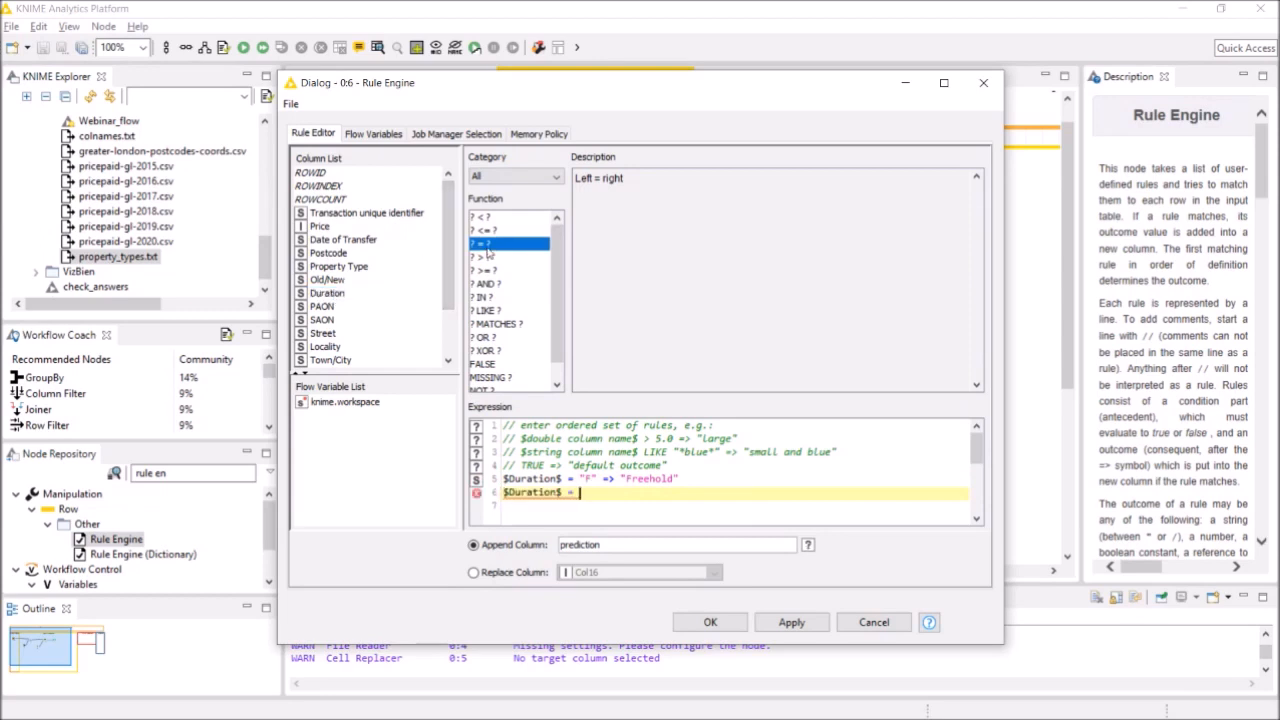
type("L\" => \"Lease")
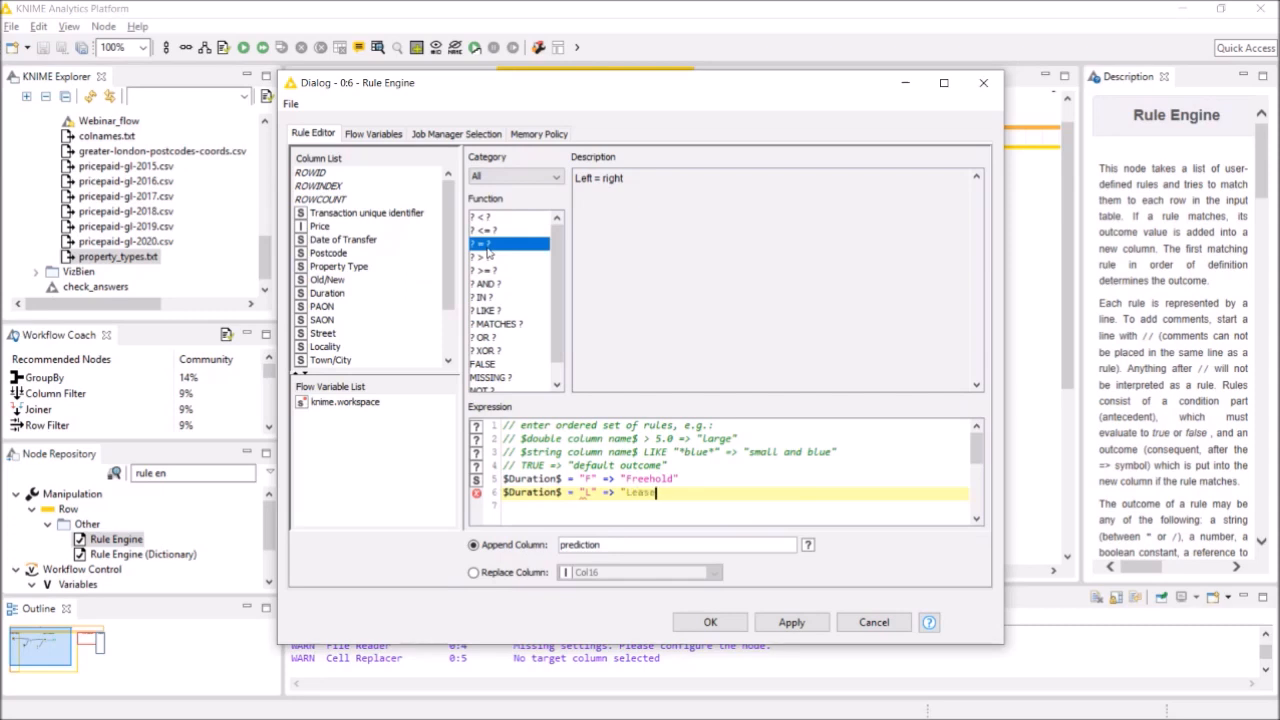
type("hold\"")
Step: Set the Rule Engine to replace the Duration column with the rule results, accept the configuration and execute the node
left_click(515, 572)
left_click(600, 573)
scroll(608, 625, "up", 3)
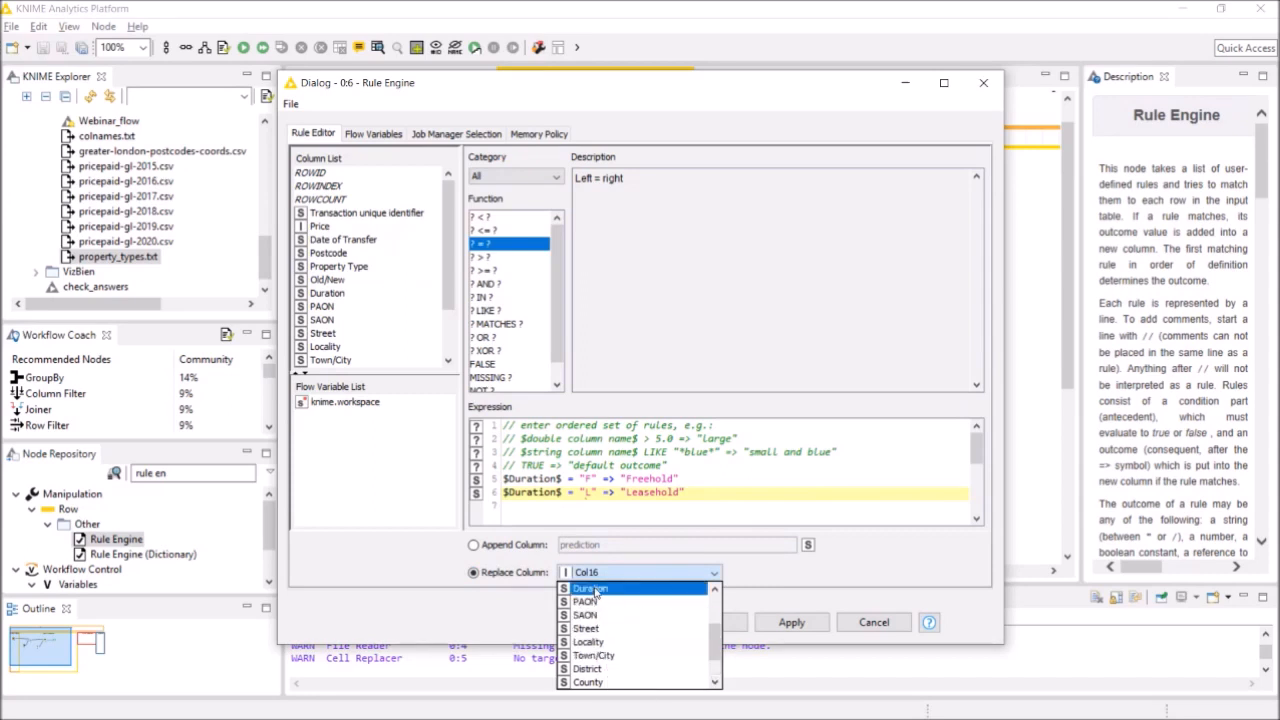
left_click(600, 588)
left_click(710, 622)
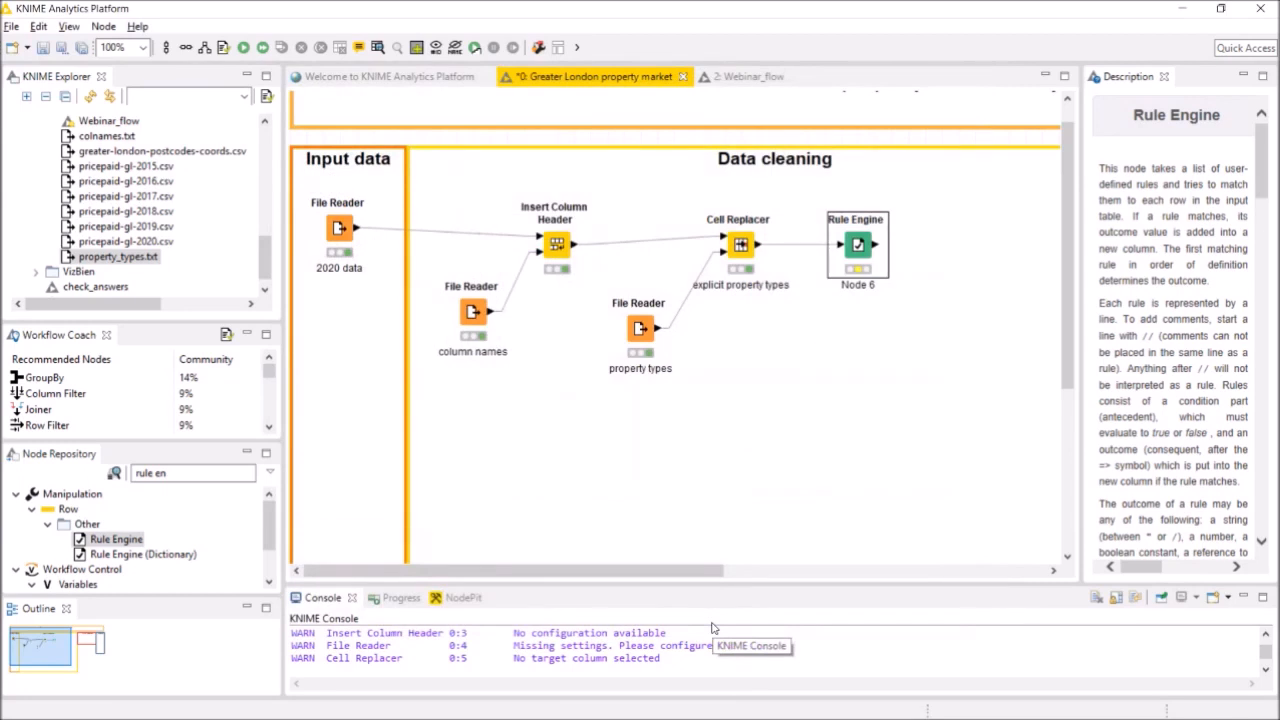
right_click(864, 250)
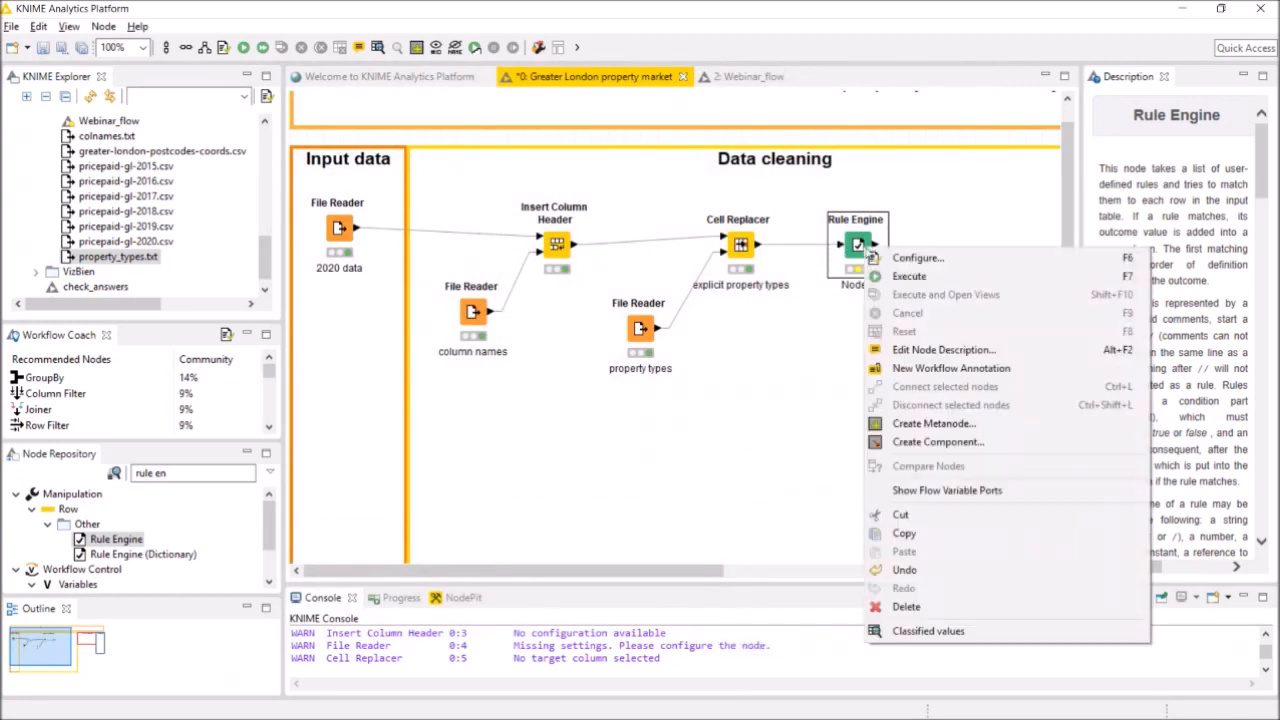
left_click(898, 278)
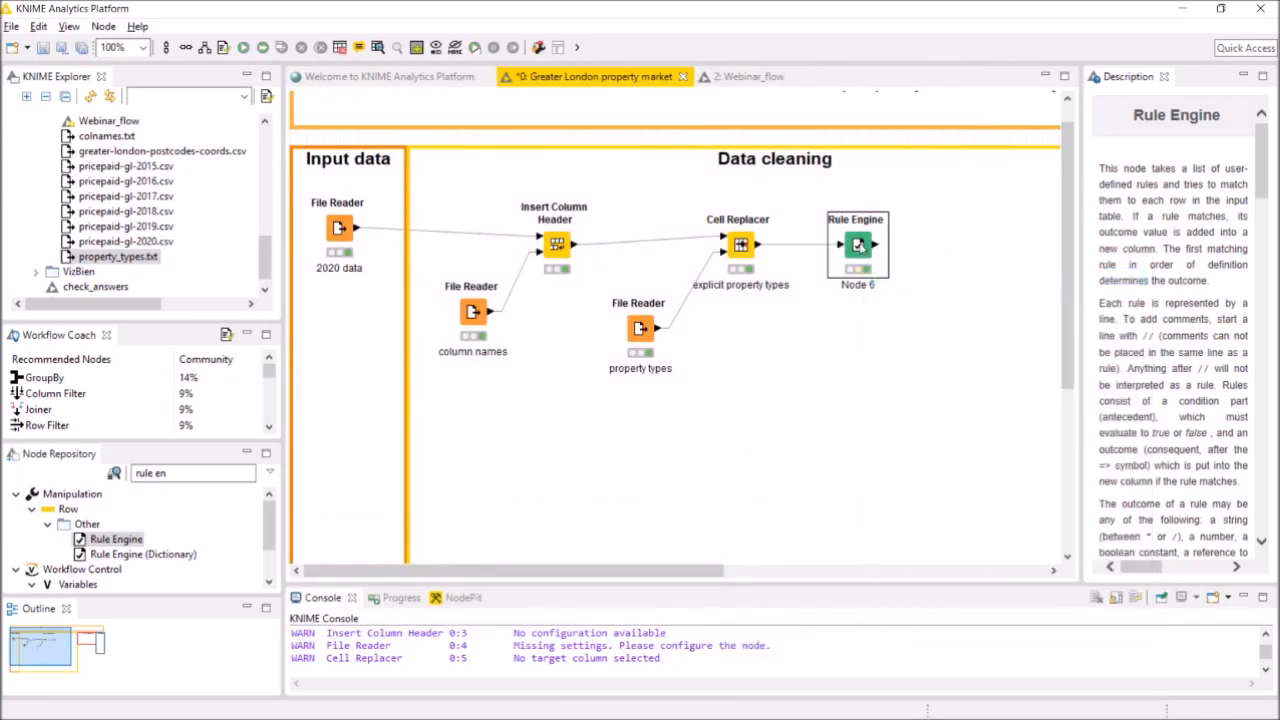
Step: Open the Rule Engine's classified values table, check the Duration and widened Date of Transfer columns, and close the table
right_click(858, 246)
left_click(913, 632)
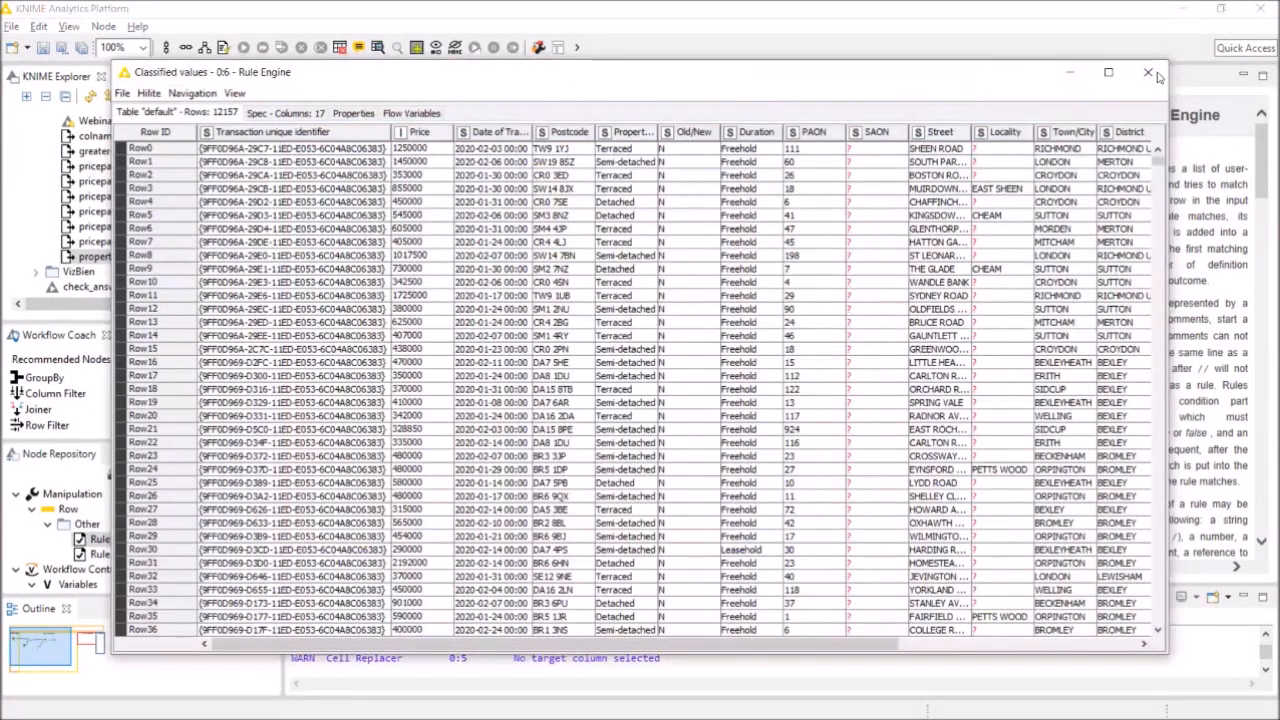
left_click_drag(876, 644, 968, 651)
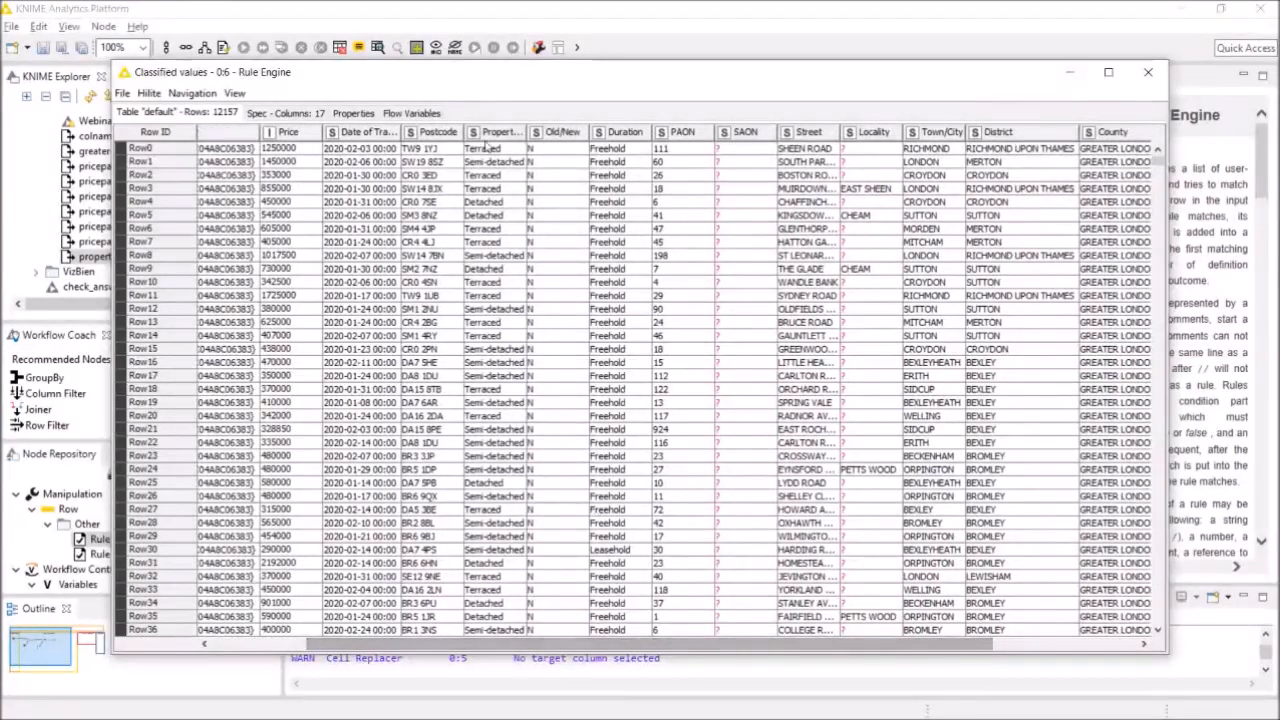
left_click_drag(398, 136, 442, 135)
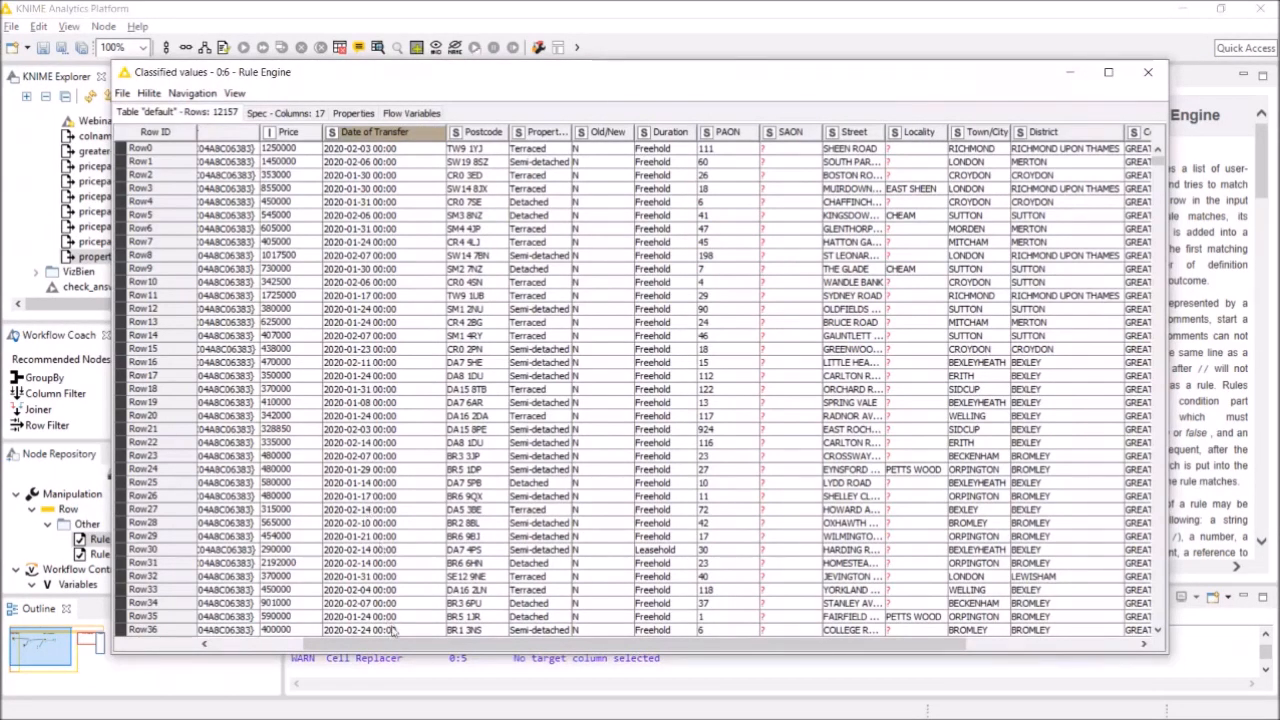
left_click_drag(404, 645, 305, 652)
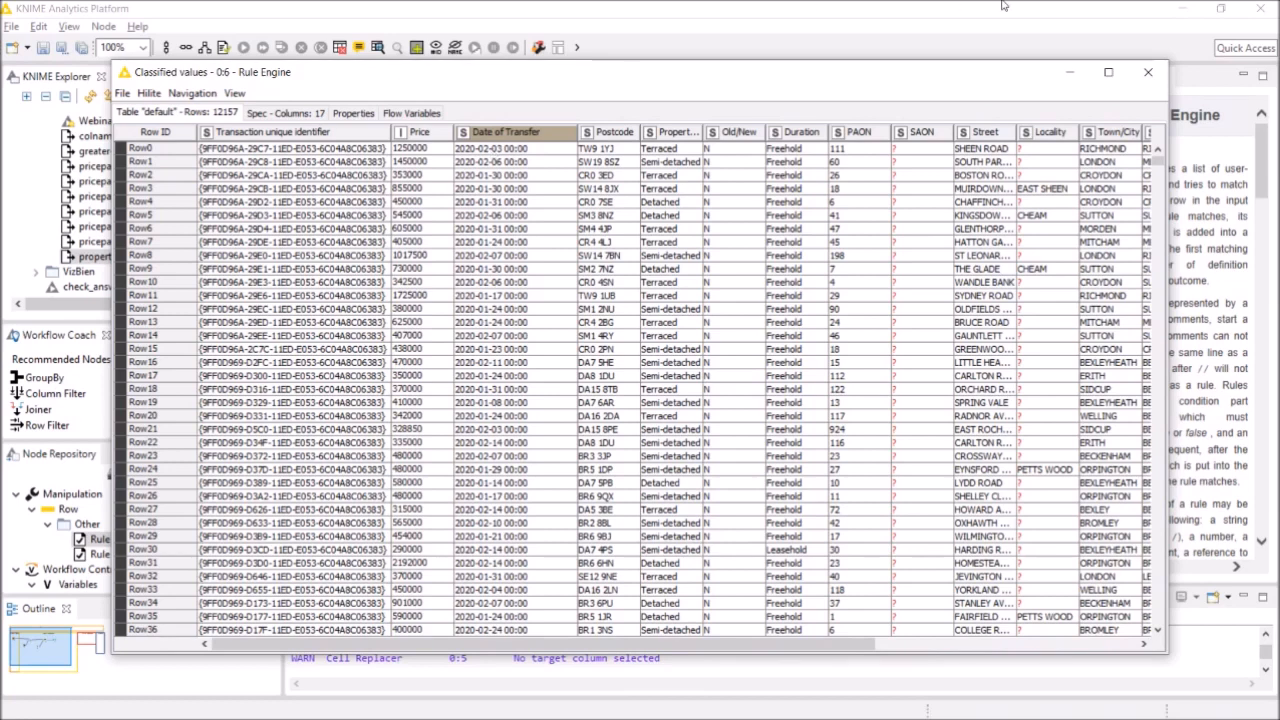
left_click(1147, 79)
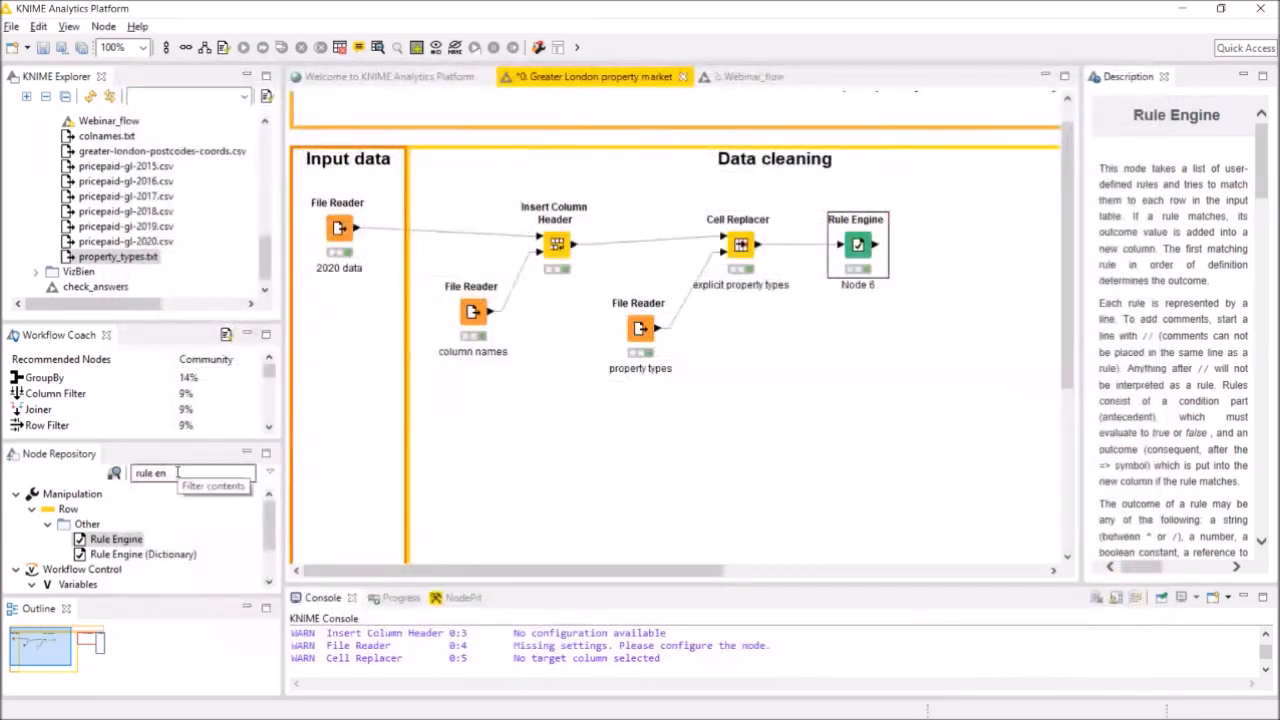
Step: Find the String to Date&Time node with the search "string to date&", add it after Rule Engine and connect Rule Engine's output to it
left_click(176, 472)
type("s")
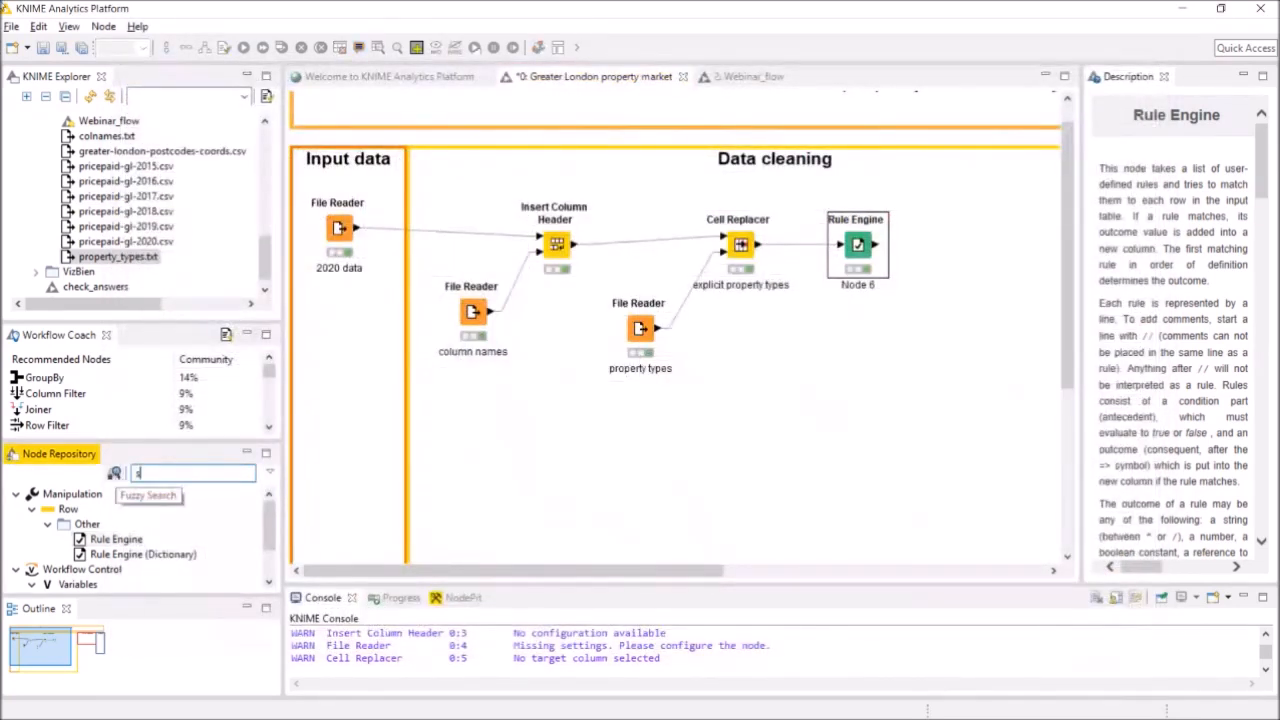
type("tring to date&")
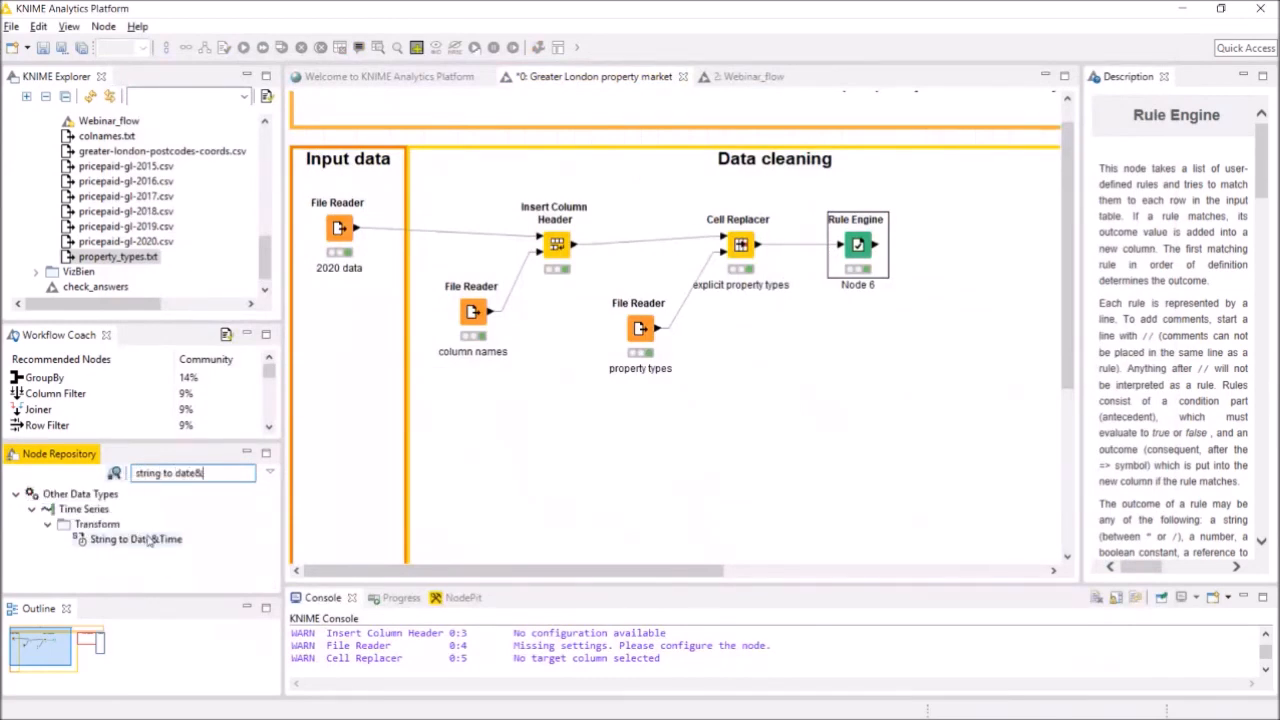
left_click_drag(149, 539, 990, 258)
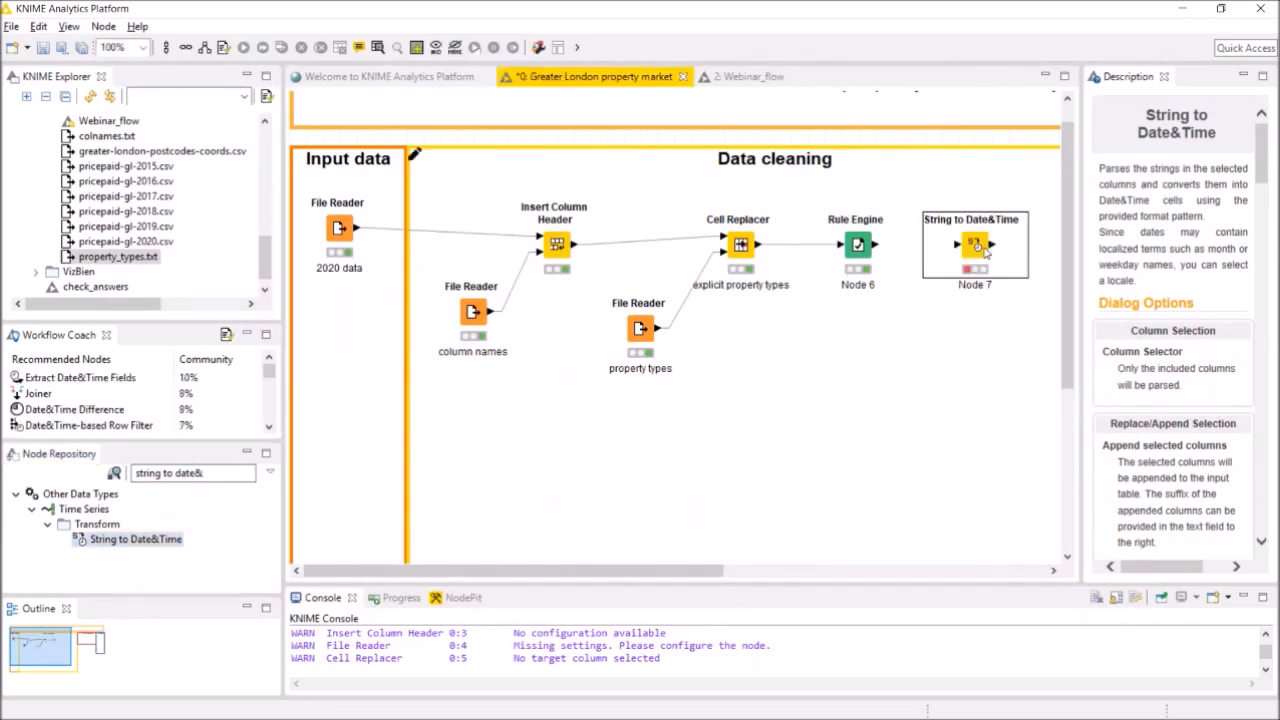
left_click_drag(876, 250, 970, 246)
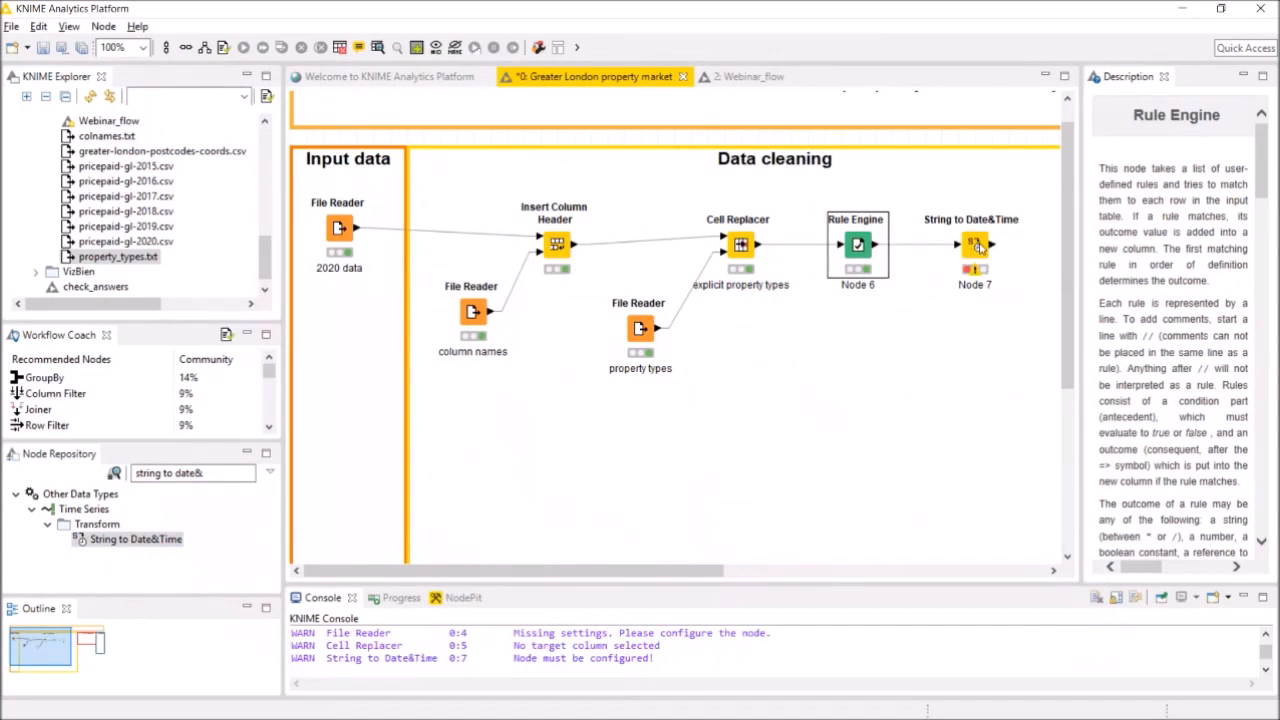
Step: Configure String to Date&Time to include only the Date of Transfer column, excluding all others
right_click(978, 247)
left_click(995, 255)
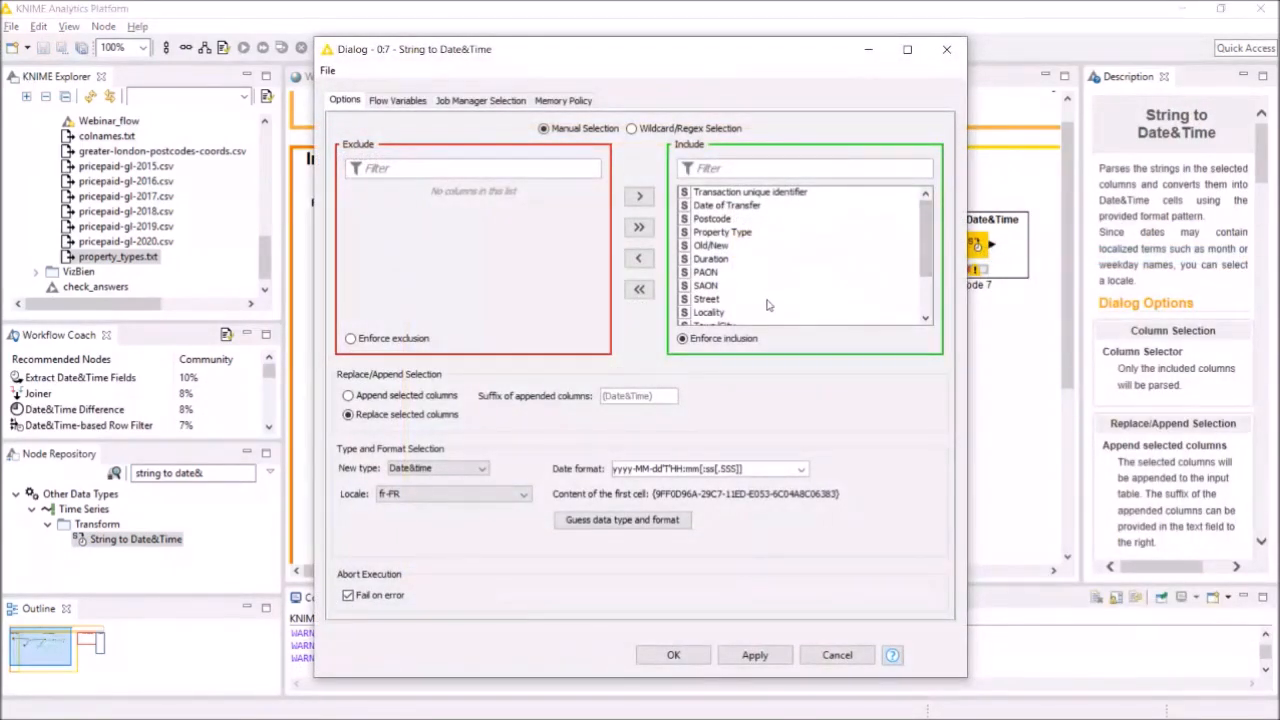
left_click(640, 289)
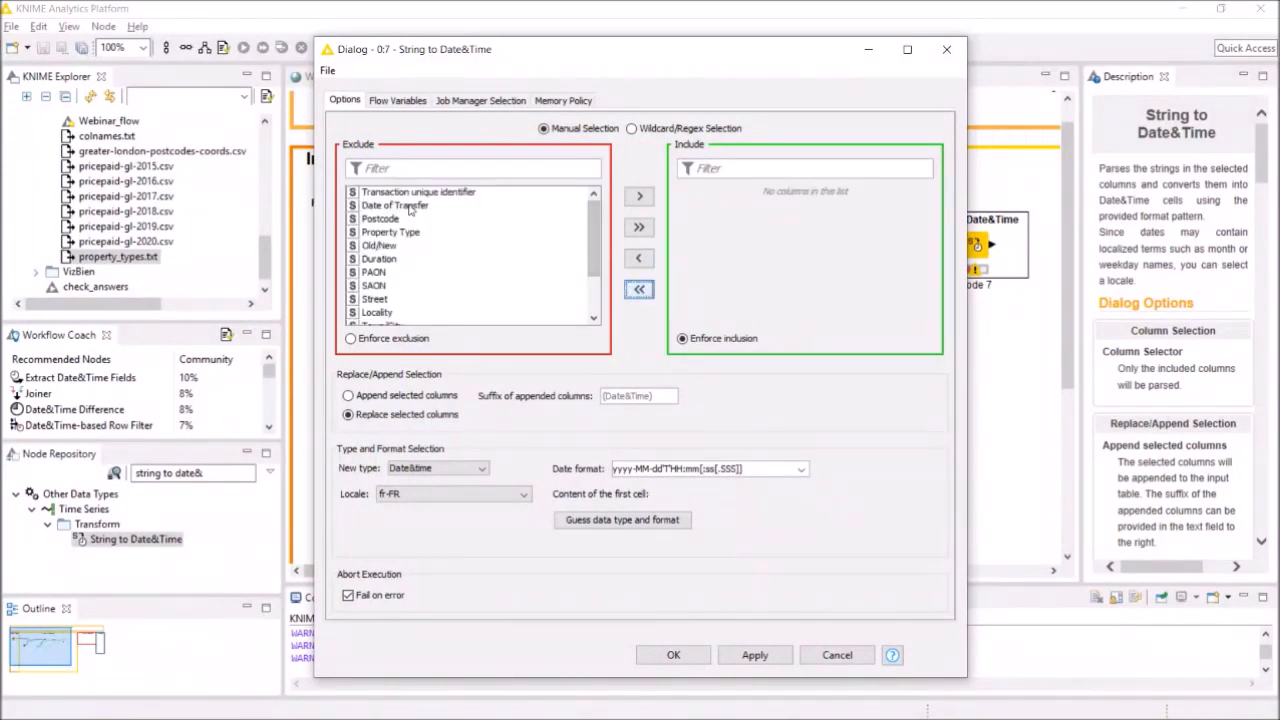
double_click(409, 208)
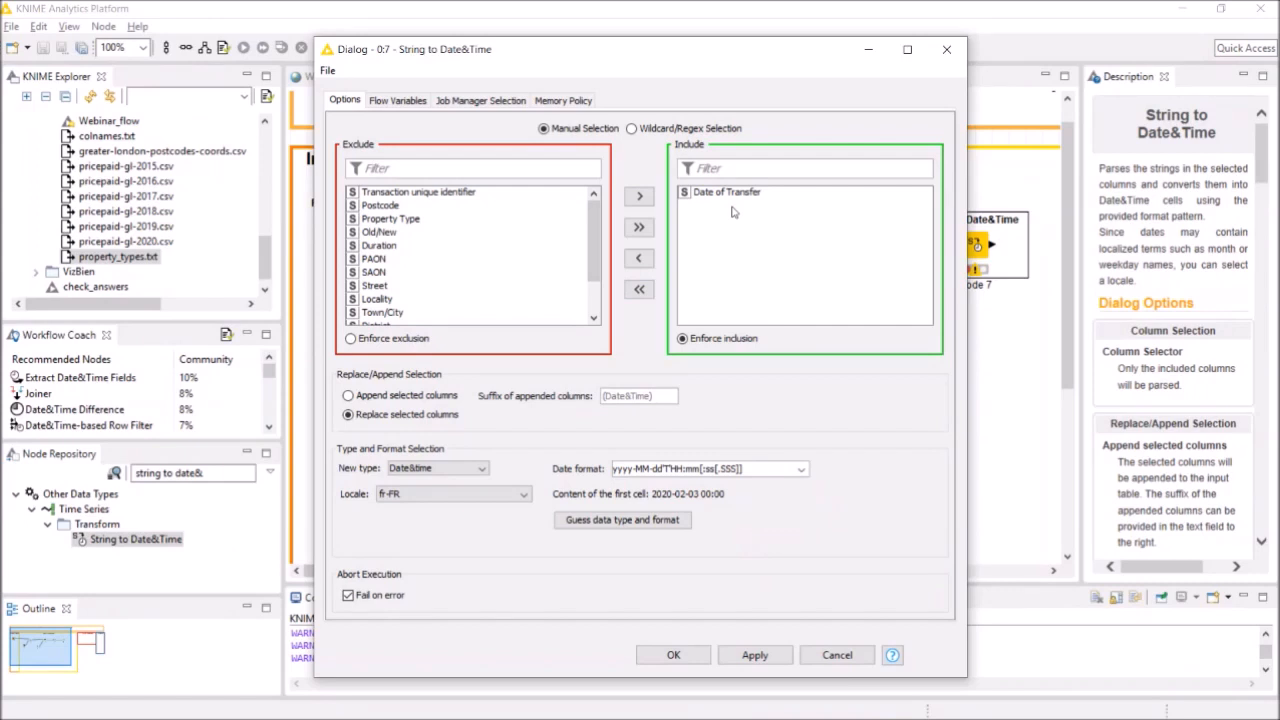
Step: Guess the date format from the data, set the new type to Date, accept the configuration and execute String to Date&Time
left_click(636, 527)
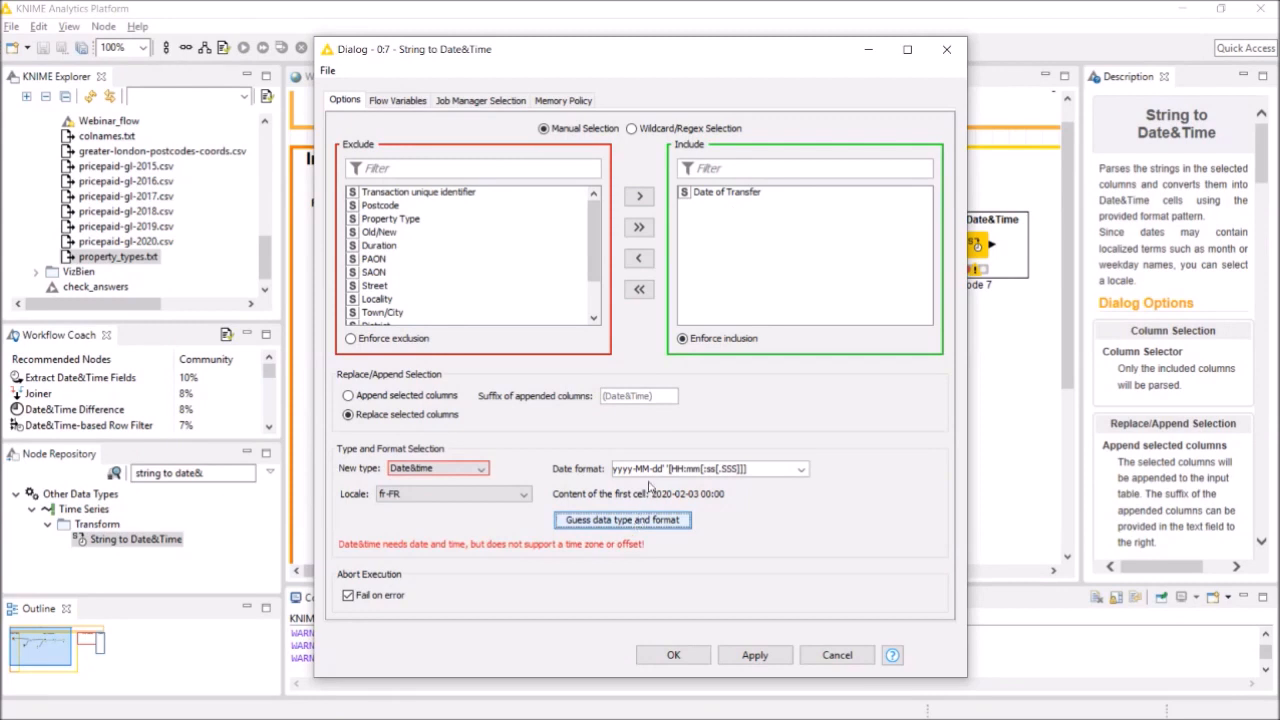
left_click(479, 471)
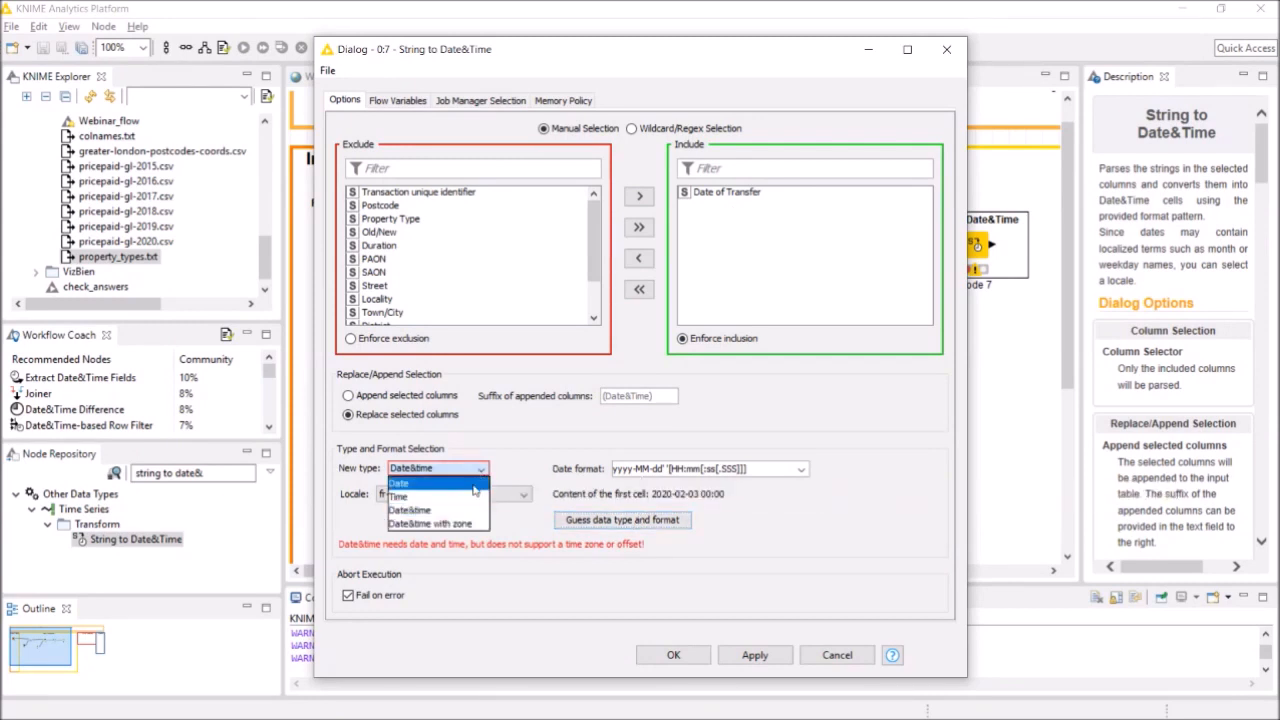
left_click(420, 483)
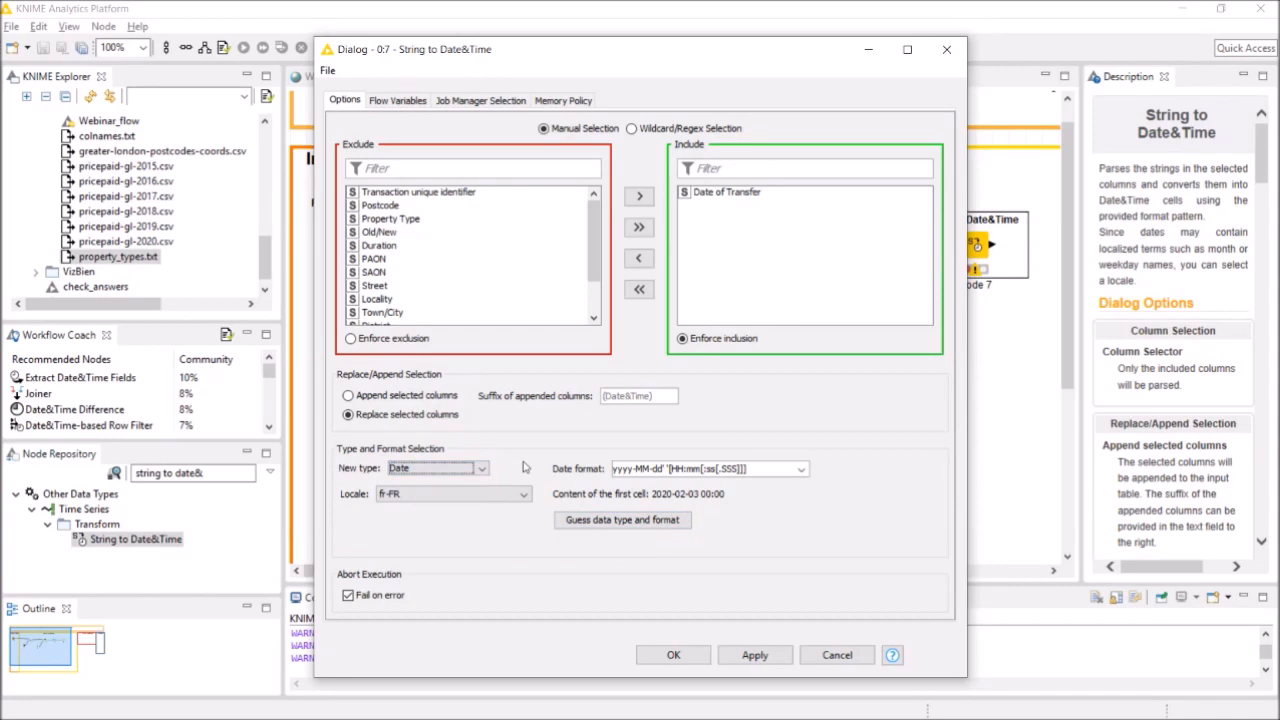
left_click(673, 655)
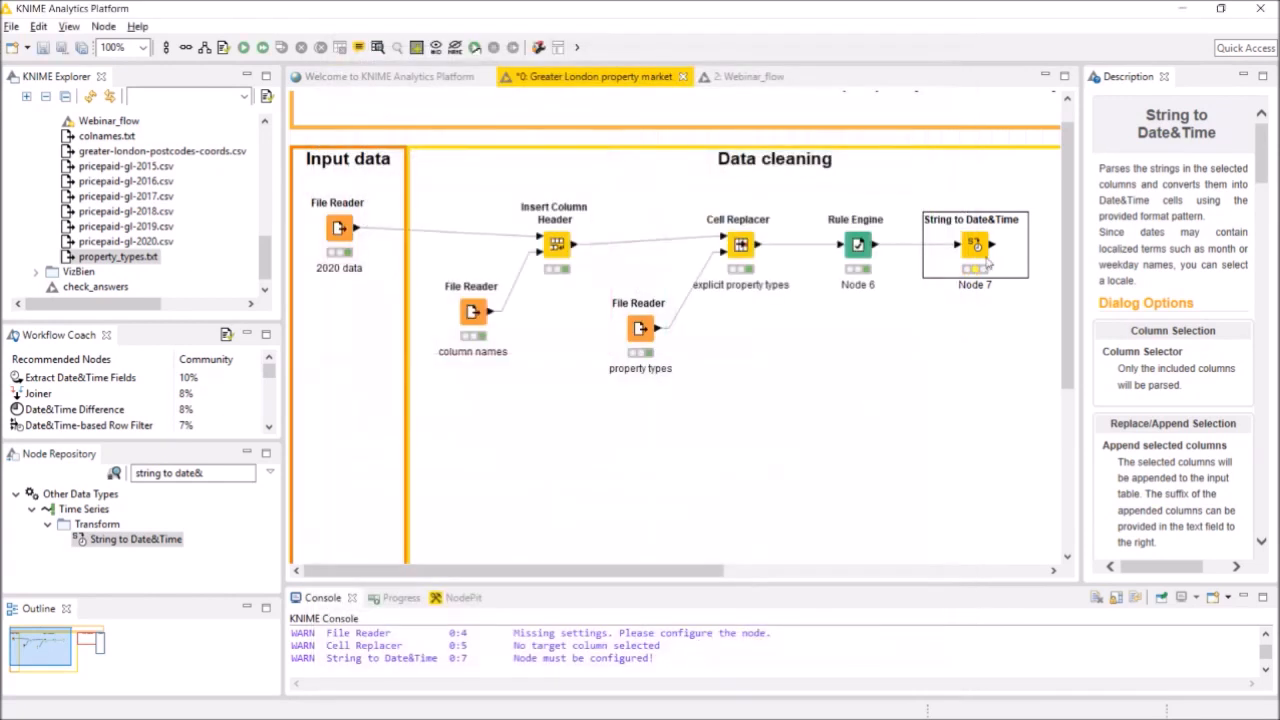
right_click(980, 255)
left_click(1003, 286)
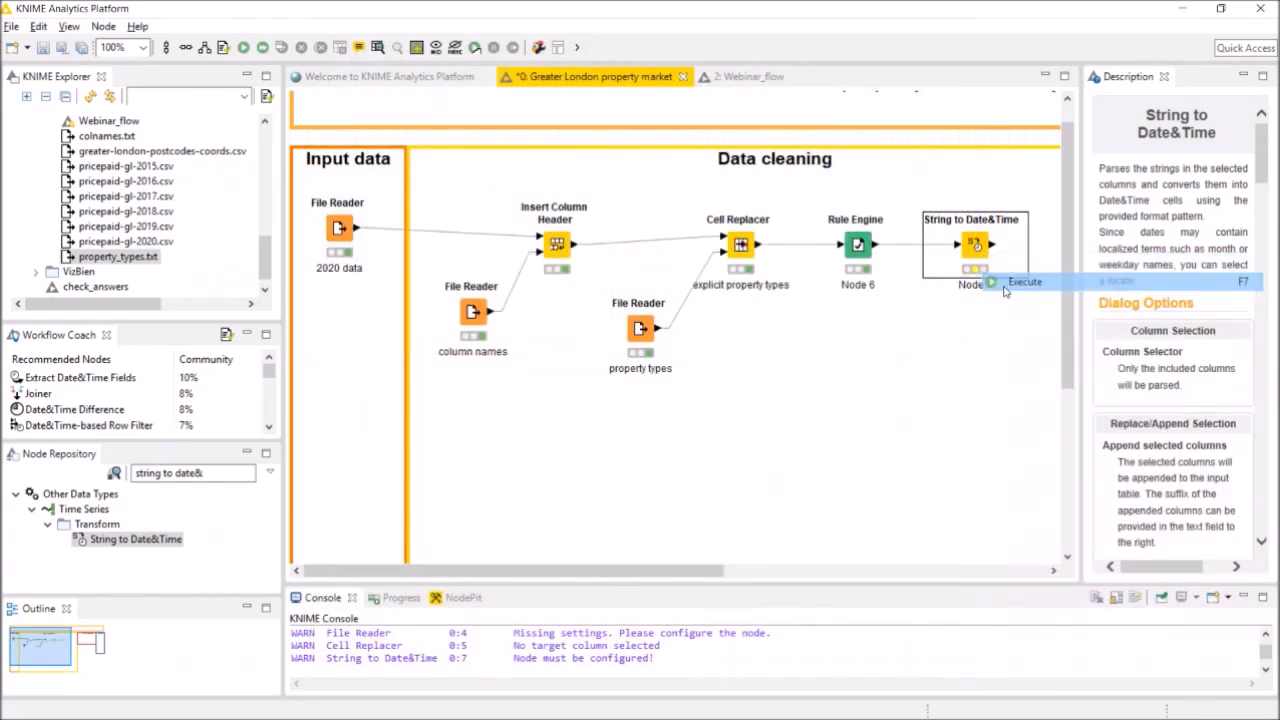
Step: Open the String to Date&Time output table, widen and check the Date of Transfer column, and close the table
right_click(982, 250)
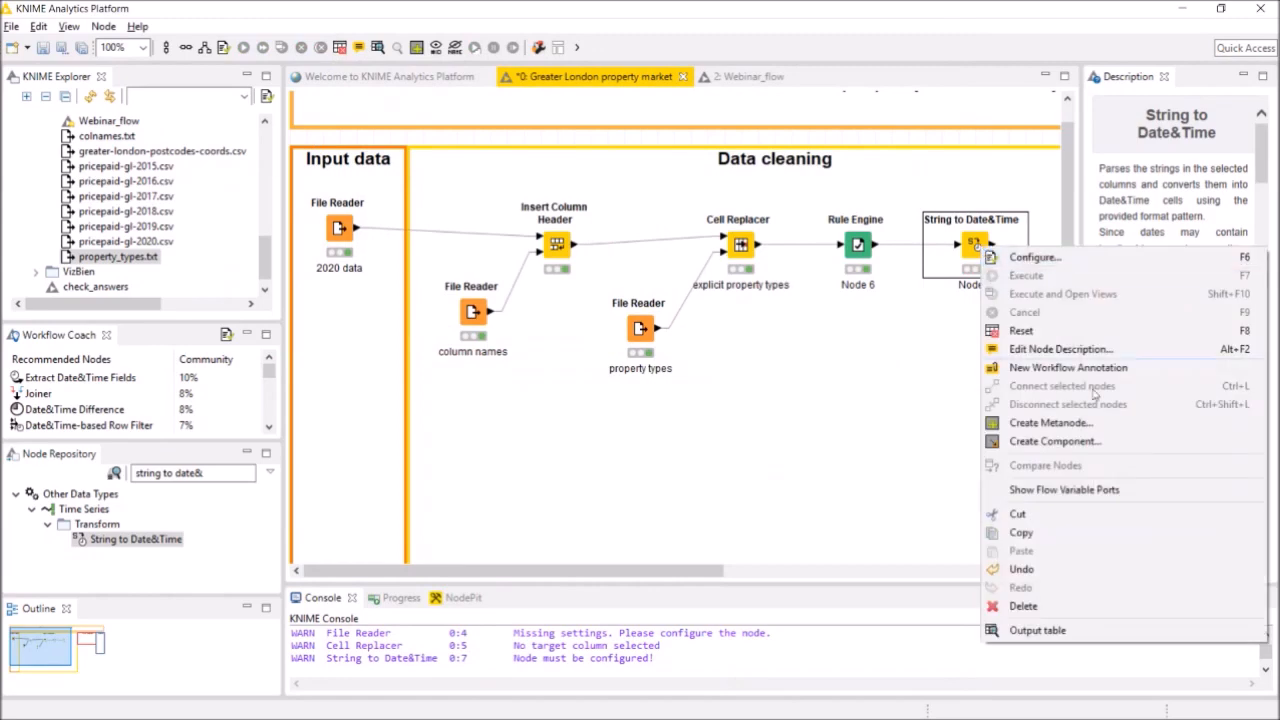
left_click(1090, 629)
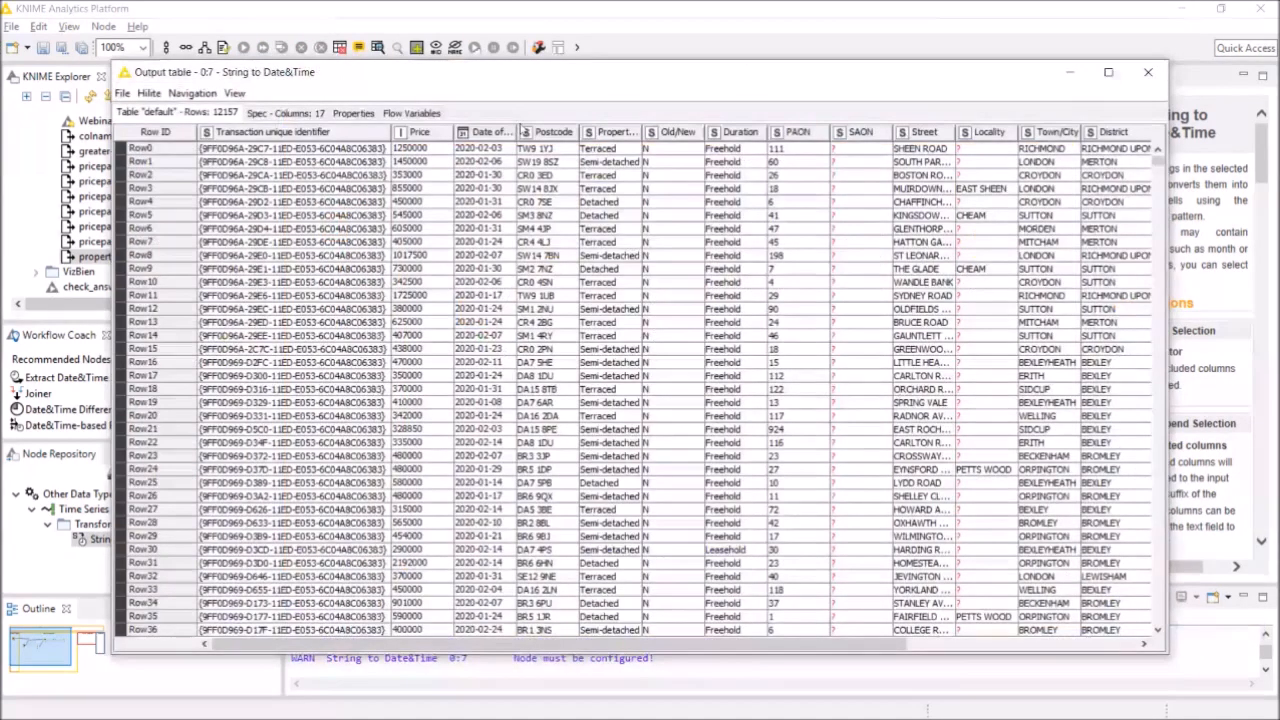
left_click_drag(519, 128, 569, 128)
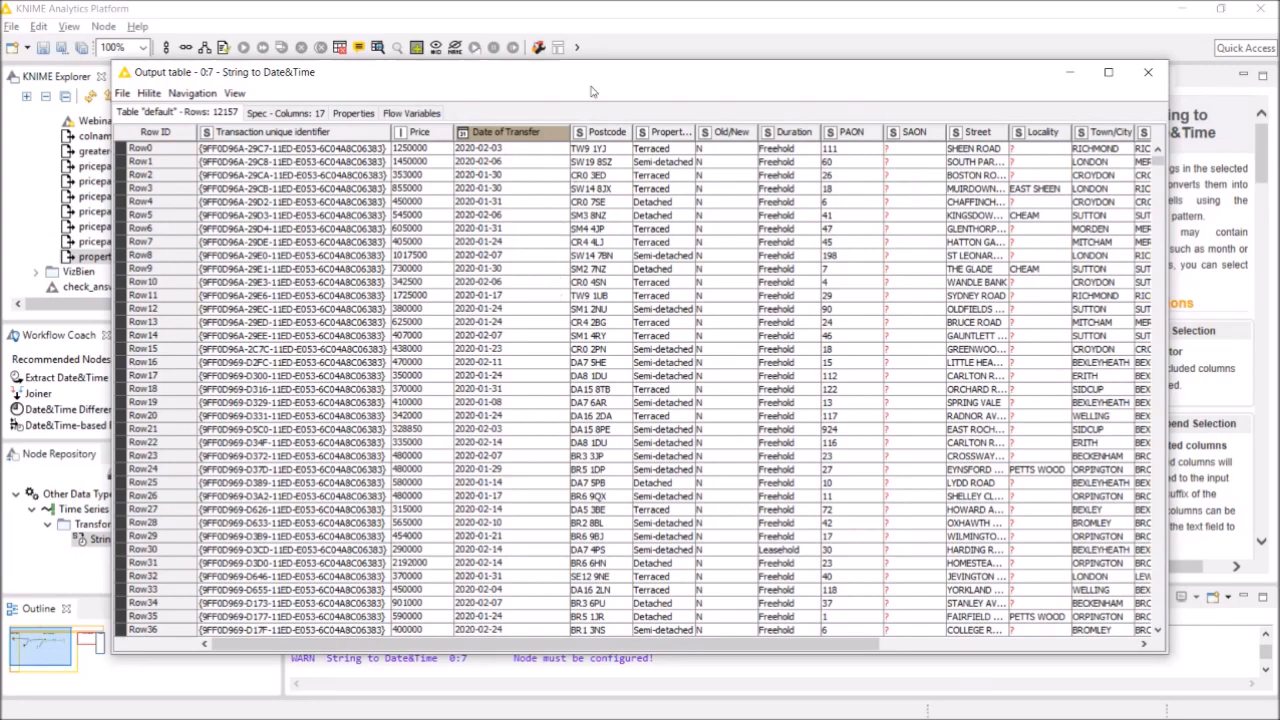
left_click(1147, 75)
Step: Find Date&Time to String with the search "date&time to", add it to the First analysis section and connect String to Date&Time's output to it
left_click_drag(665, 577, 842, 583)
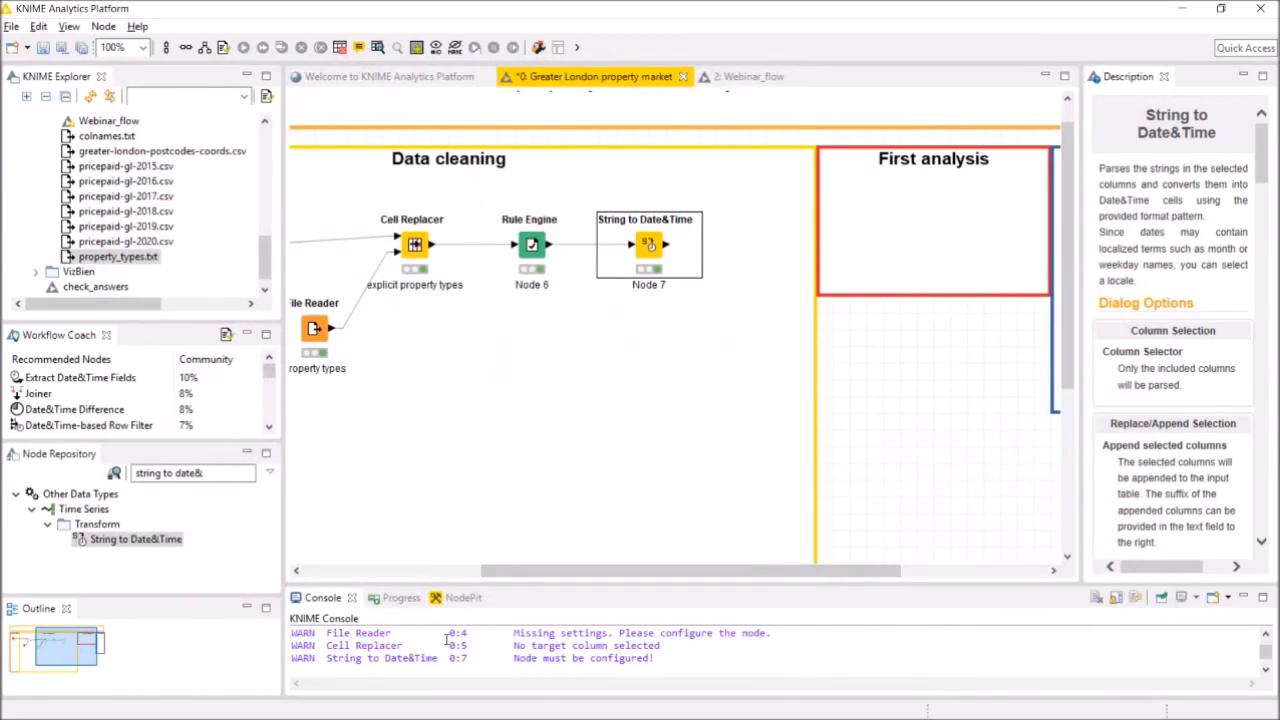
left_click(221, 476)
left_click_drag(221, 476, 133, 473)
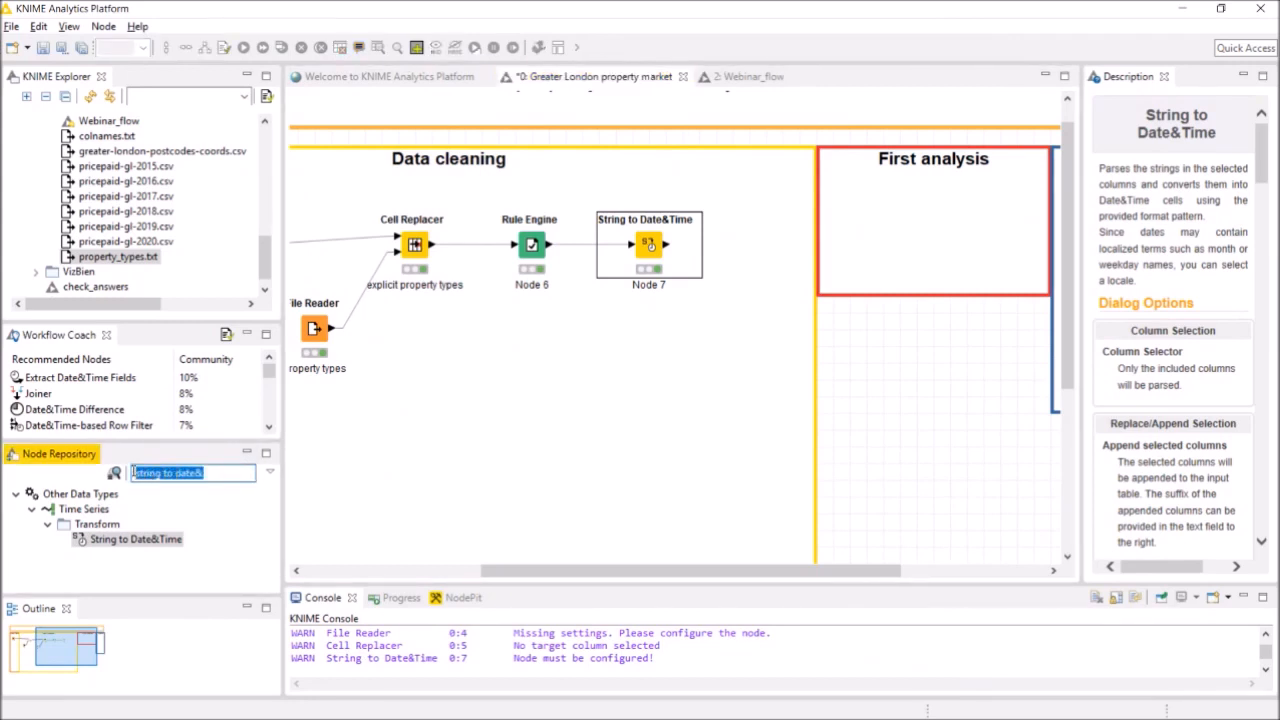
type("date&time")
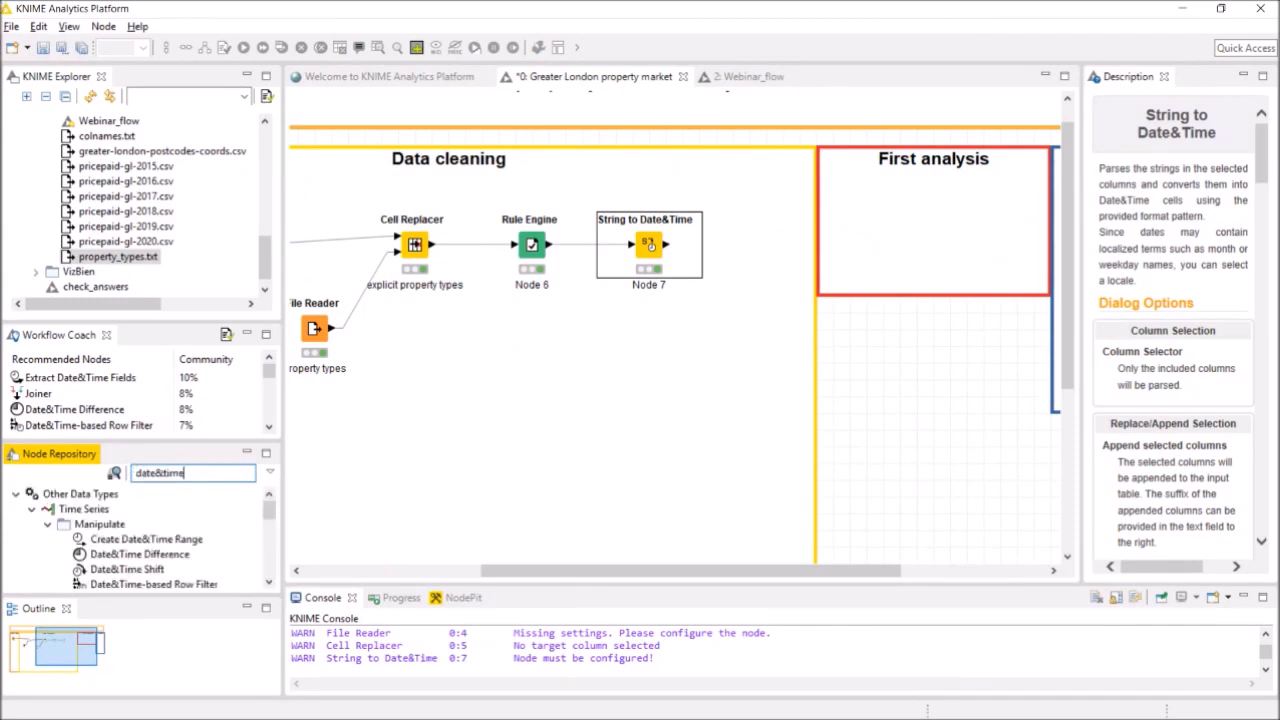
type(" to")
left_click(136, 539)
left_click_drag(140, 539, 889, 226)
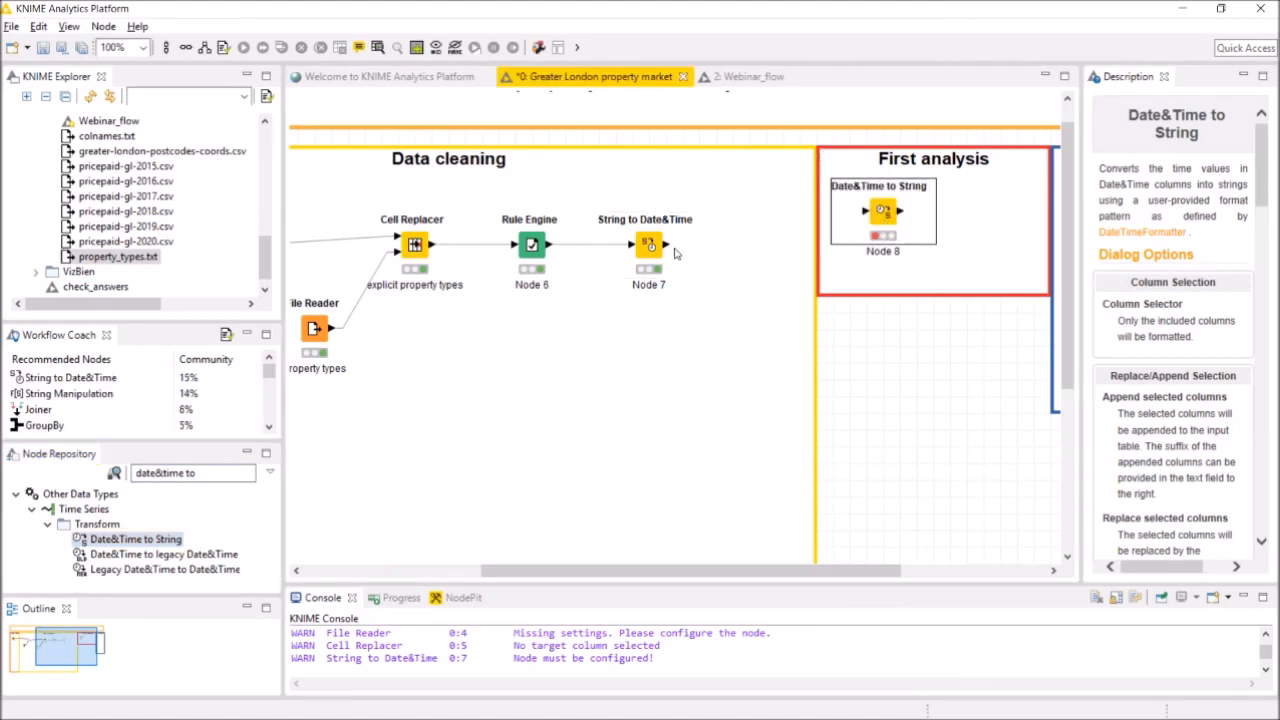
left_click_drag(667, 245, 871, 219)
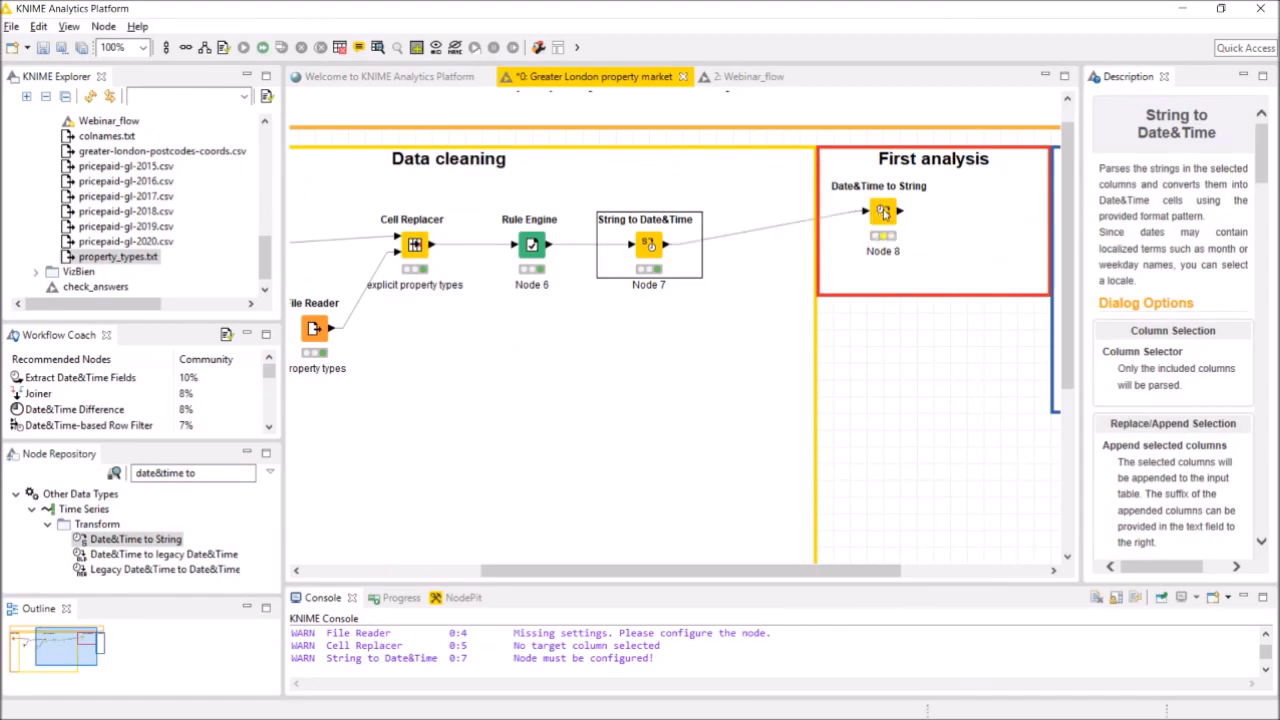
Step: Open the Date&Time to String configuration and shorten the date format to yyyy-MM
right_click(883, 212)
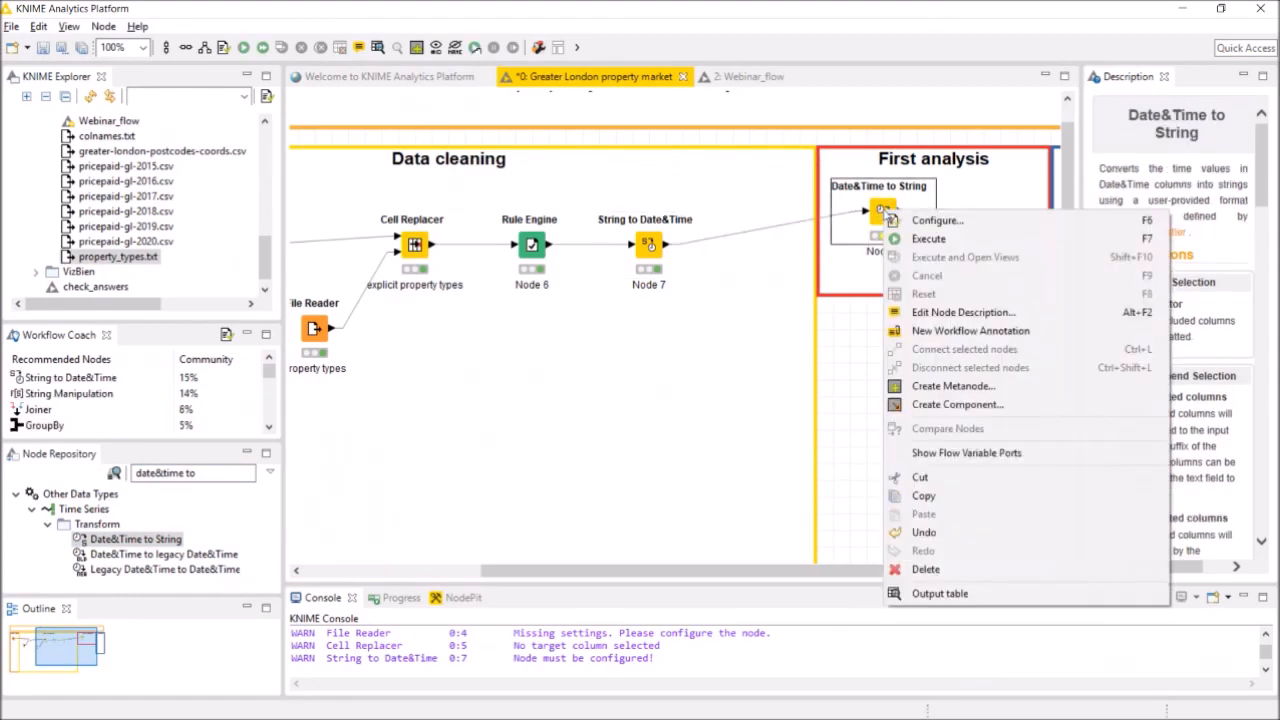
left_click(893, 221)
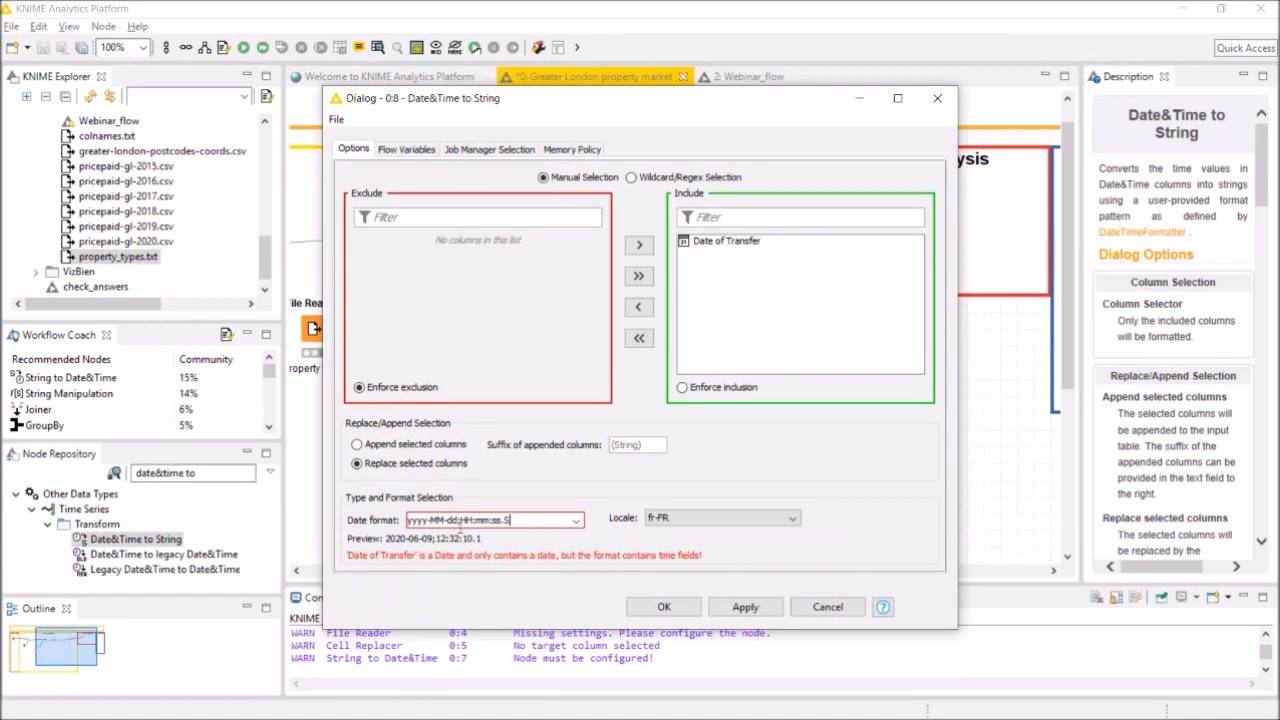
mouse_move(437, 520)
left_mouse_down()
mouse_move(510, 520)
mouse_move(444, 520)
left_mouse_up()
key("BackSpace")
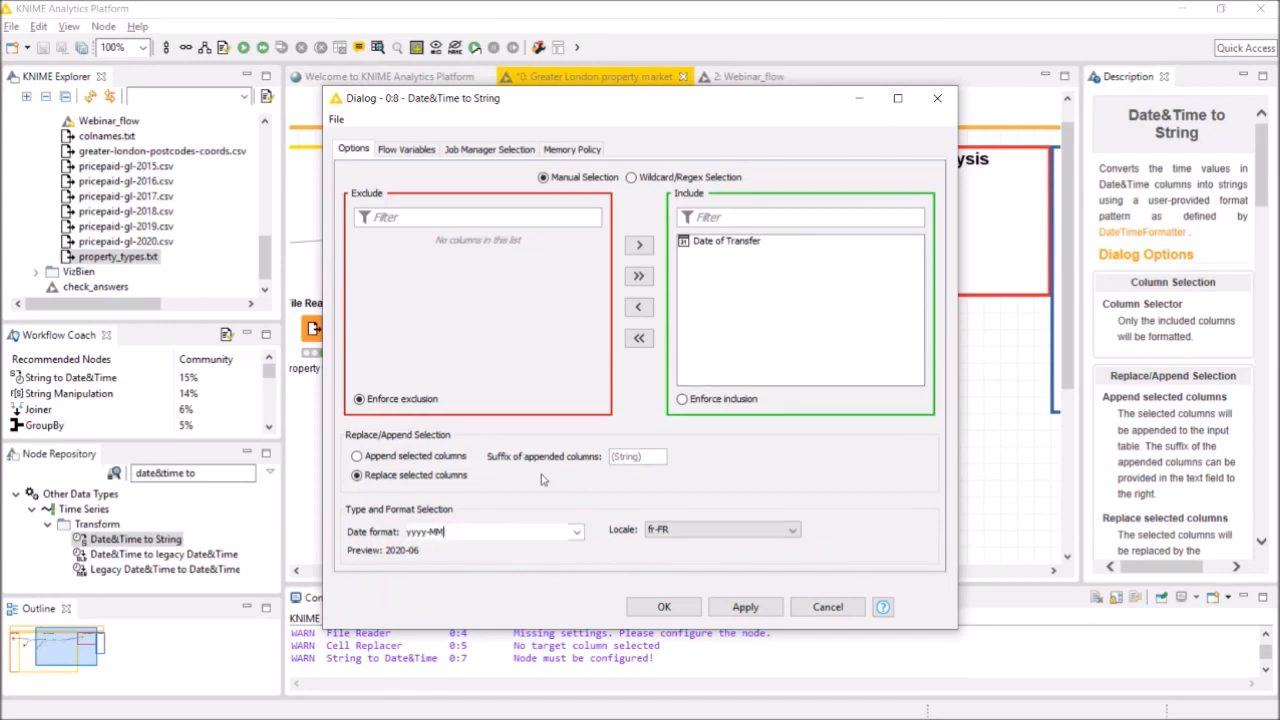
Step: Set Date&Time to String to append the converted column with the suffix (year&month)
left_click(358, 456)
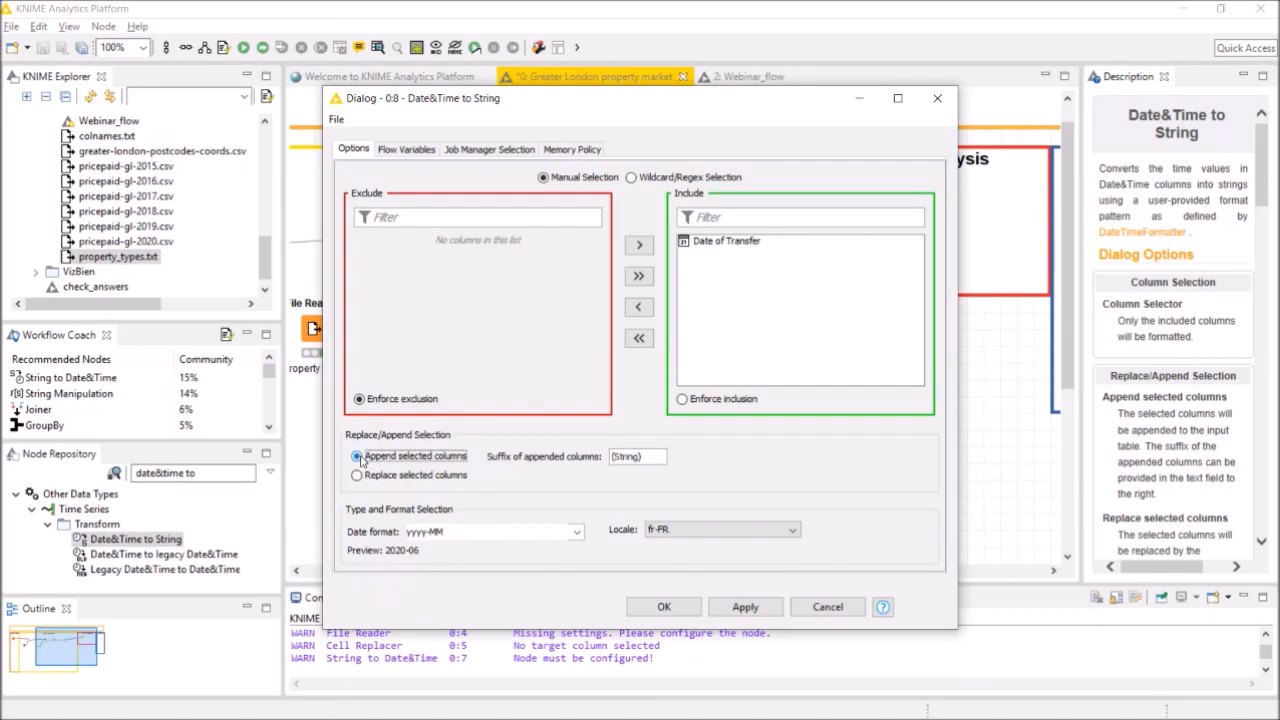
left_click(638, 456)
key("BackSpace")
key("BackSpace")
key("BackSpace")
key("BackSpace")
key("BackSpace")
key("BackSpace")
key("BackSpace")
type("year&month)")
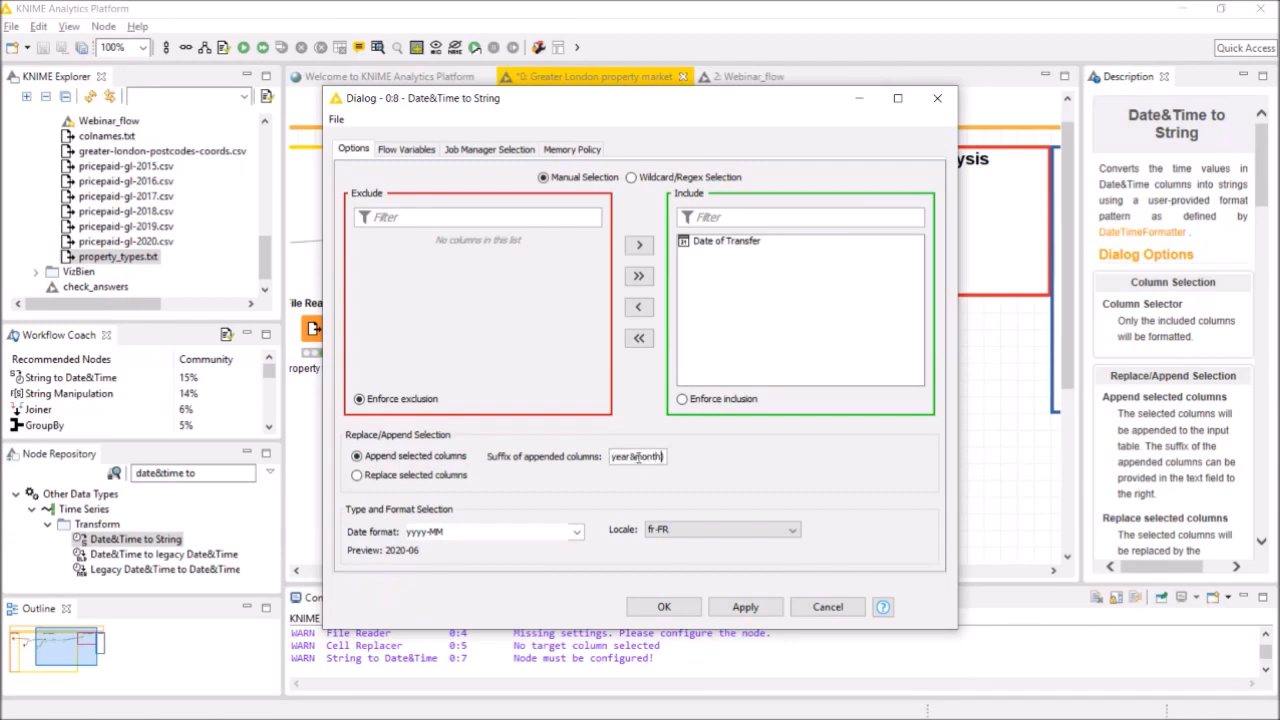
Step: Accept the Date&Time to String configuration and execute the node
left_click(666, 611)
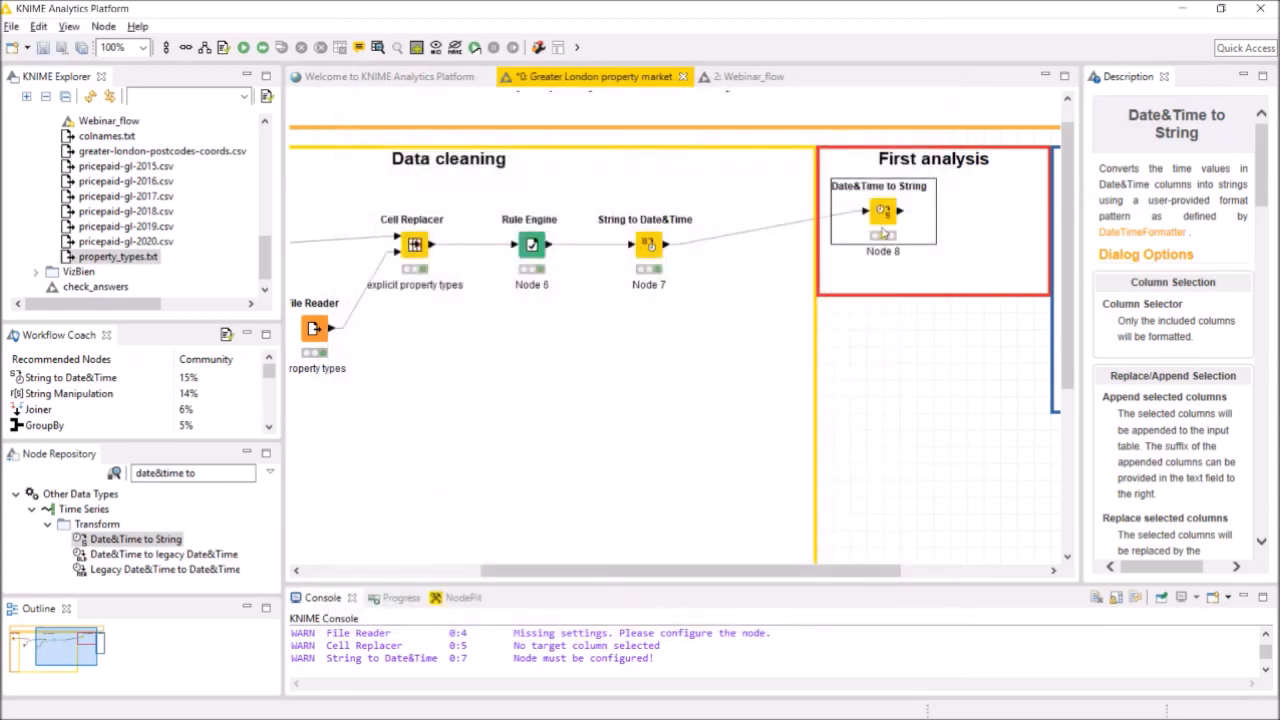
right_click(888, 219)
left_click(910, 245)
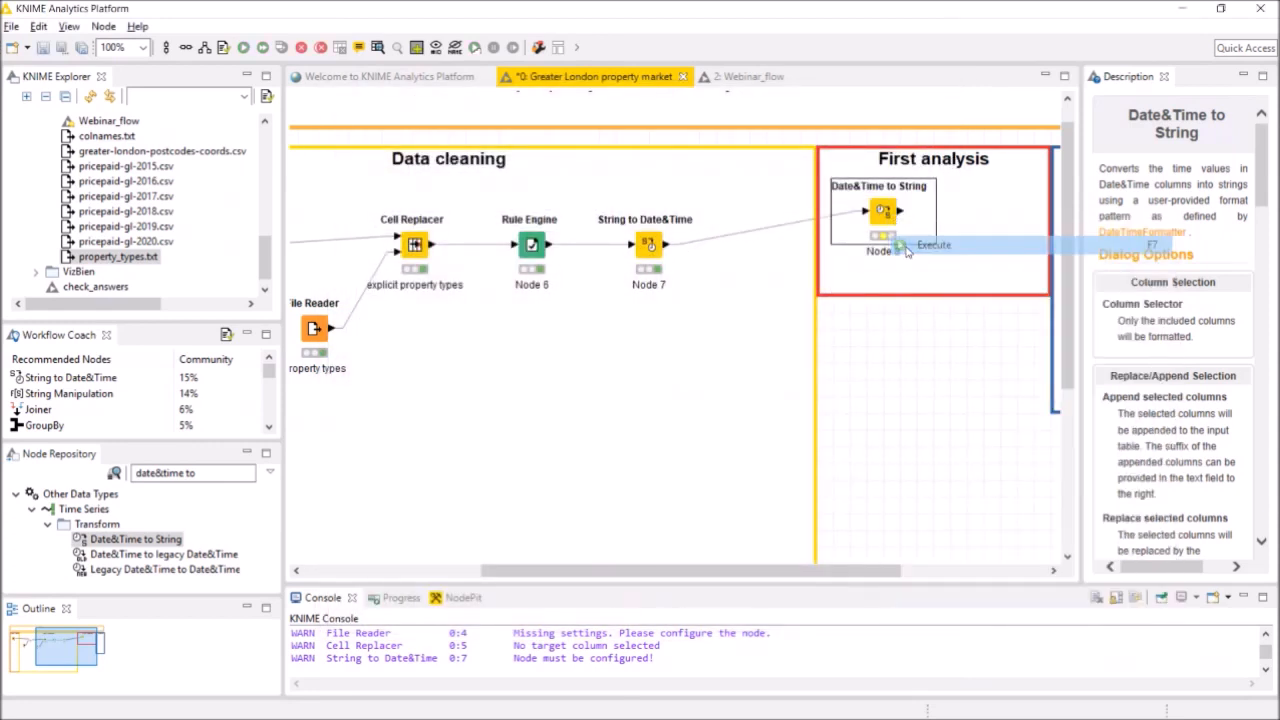
Step: Open the Date&Time to String output table, check the appended year and month column at its end, and close the table
right_click(890, 221)
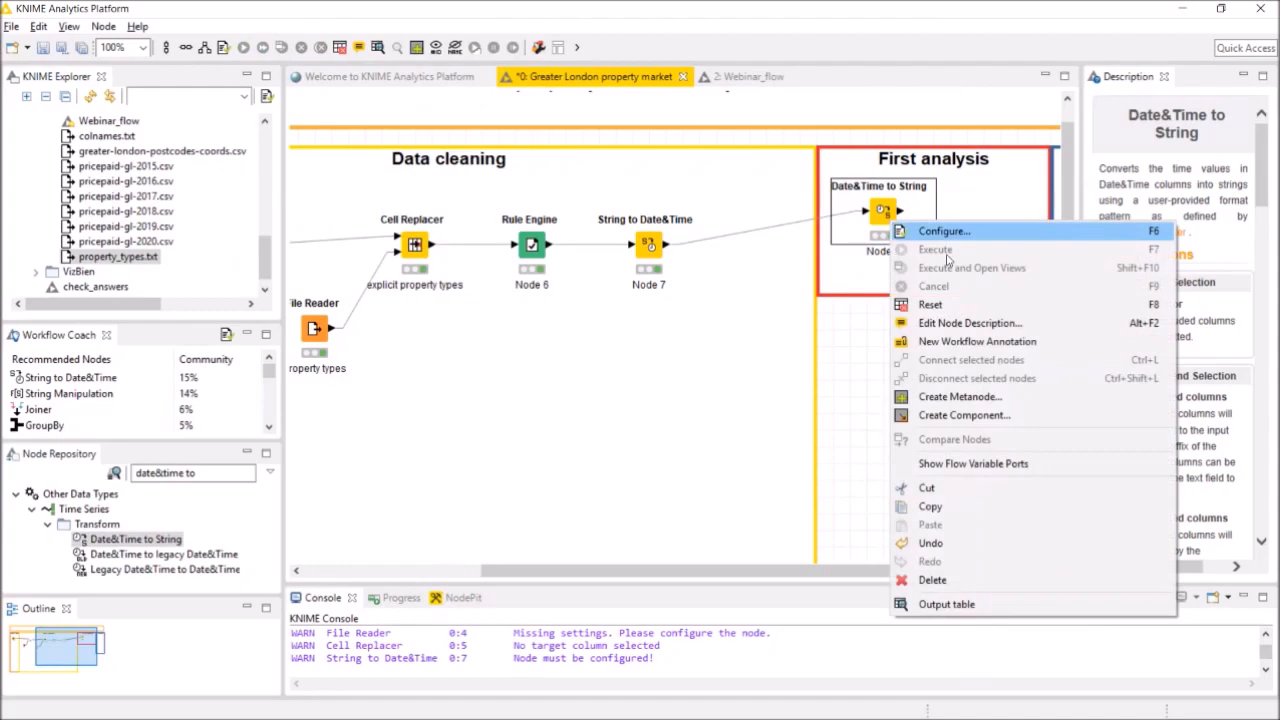
left_click(945, 604)
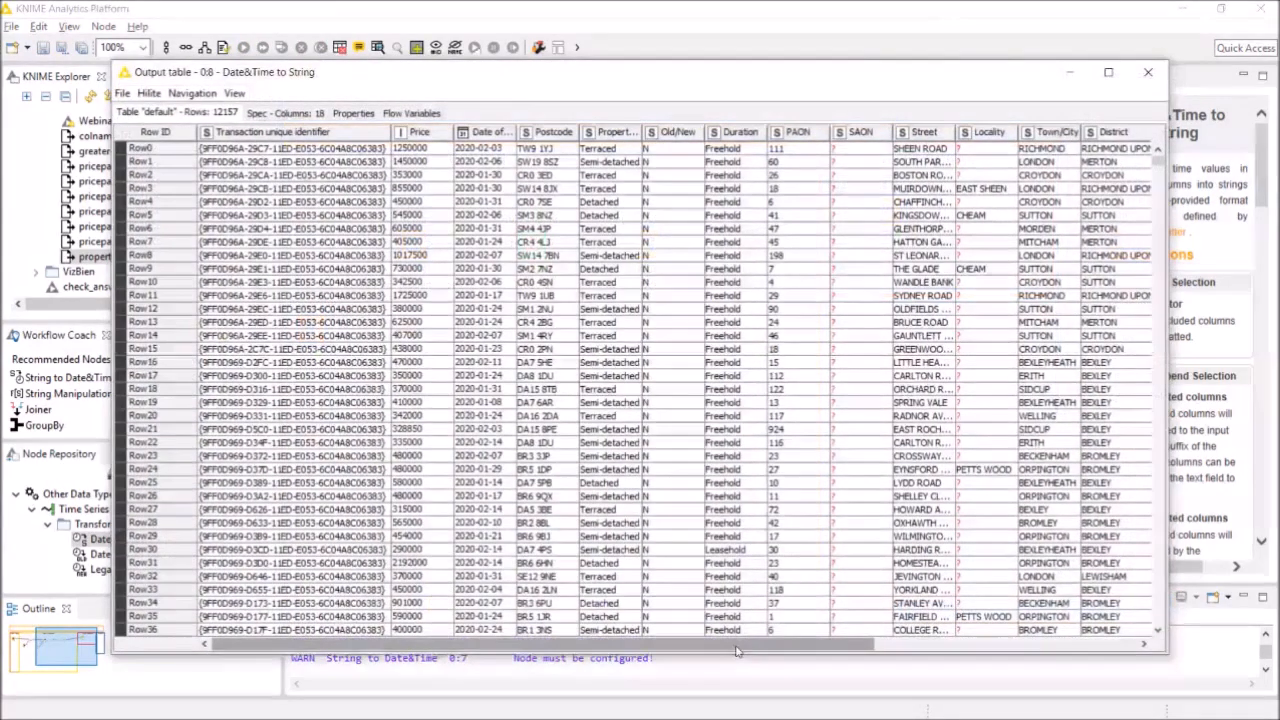
left_click_drag(738, 649, 985, 650)
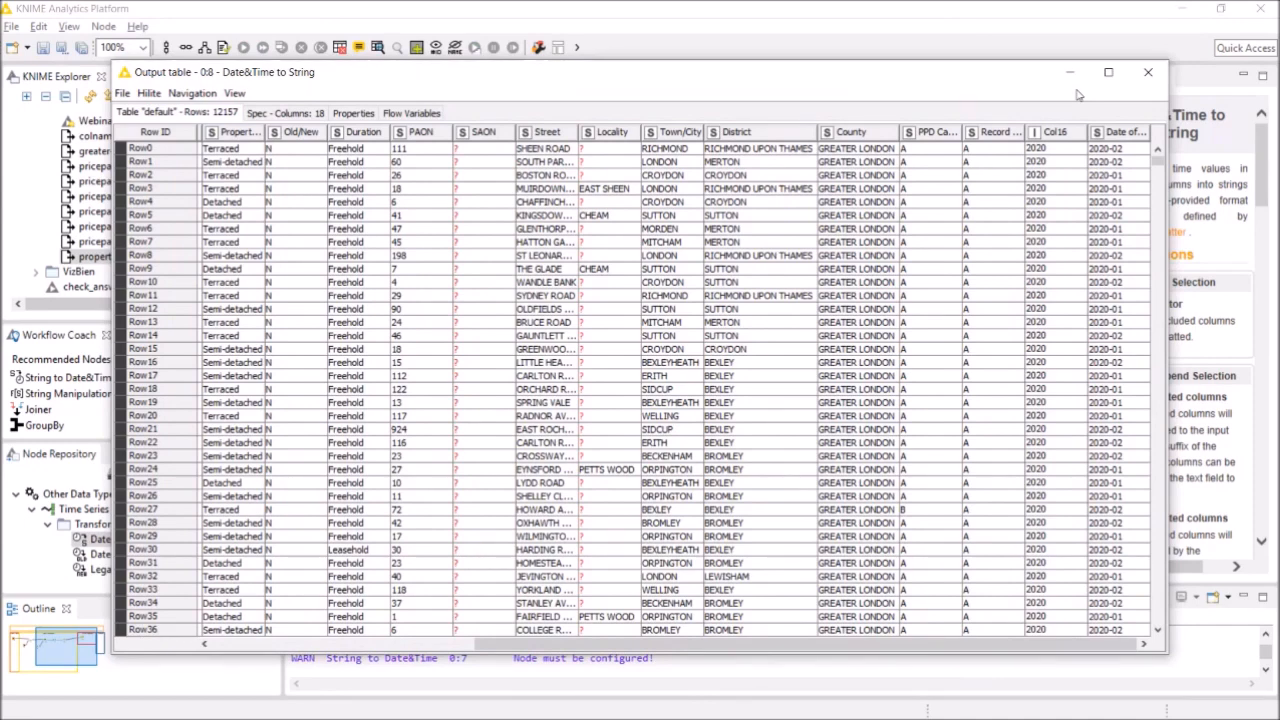
left_click(1145, 74)
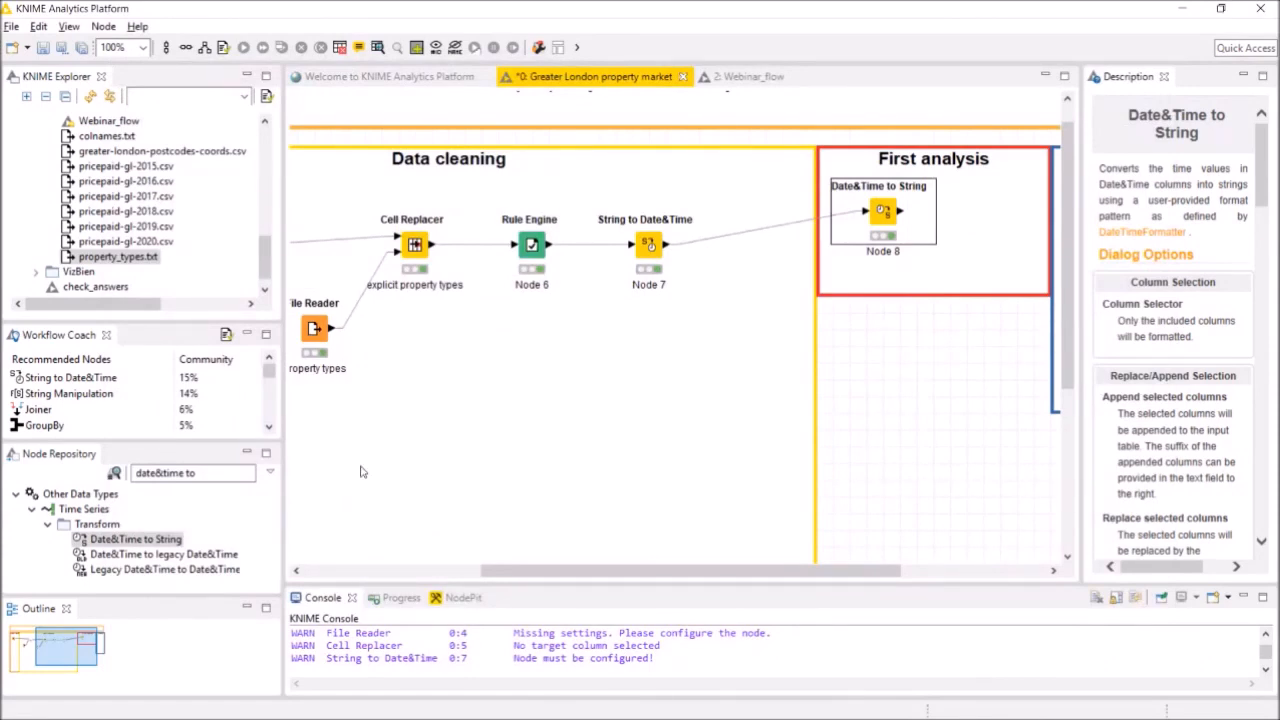
Step: Find the GroupBy node with the search "group", add it after Date&Time to String and connect the two nodes
left_click_drag(200, 473, 131, 476)
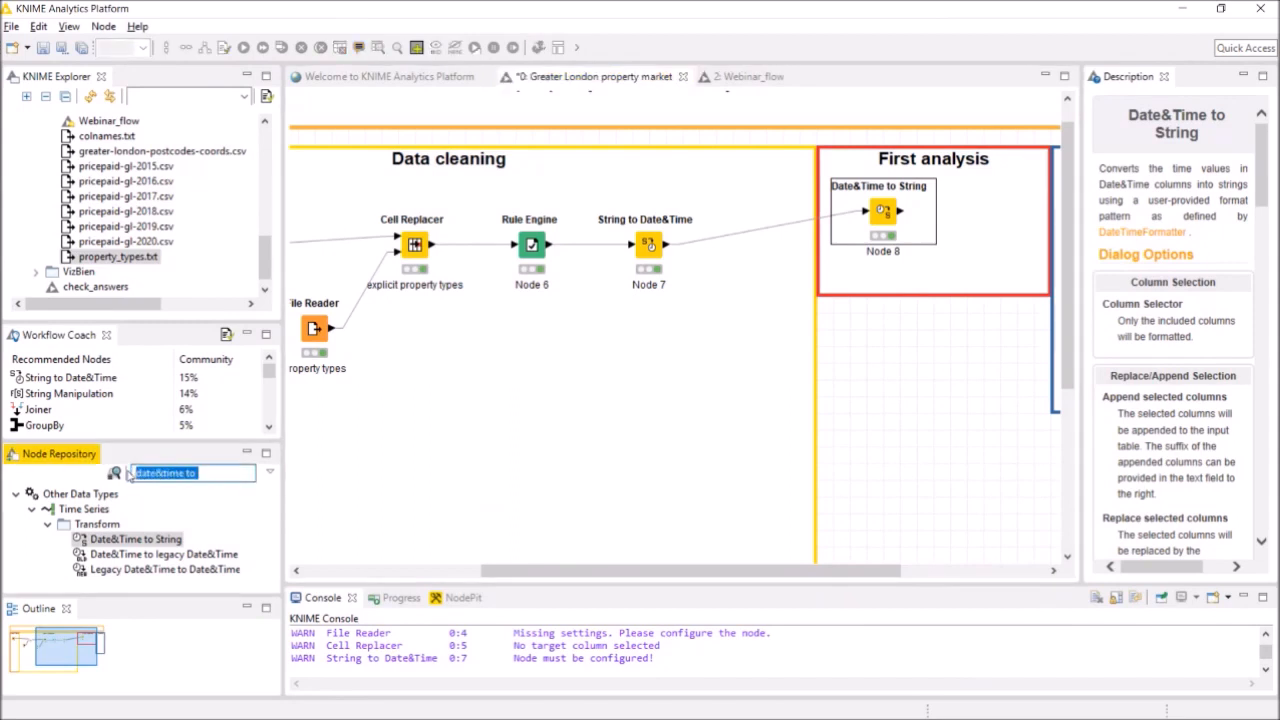
type("gr")
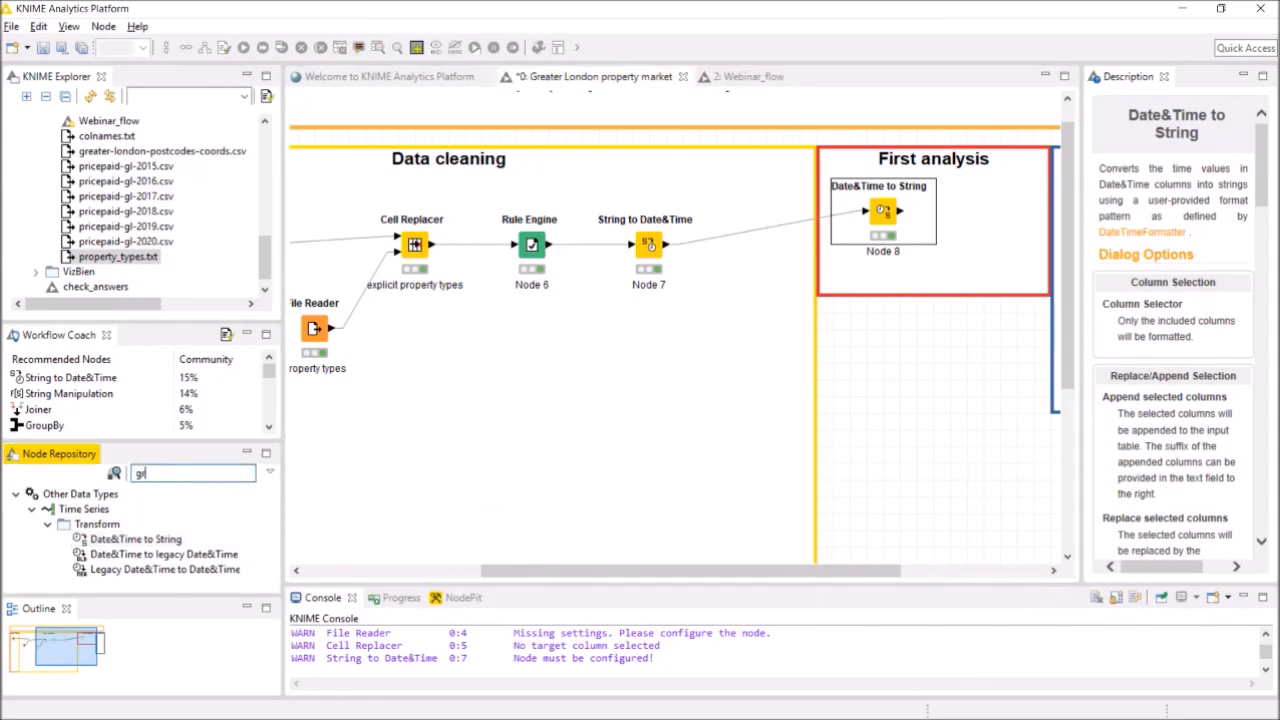
type("oup")
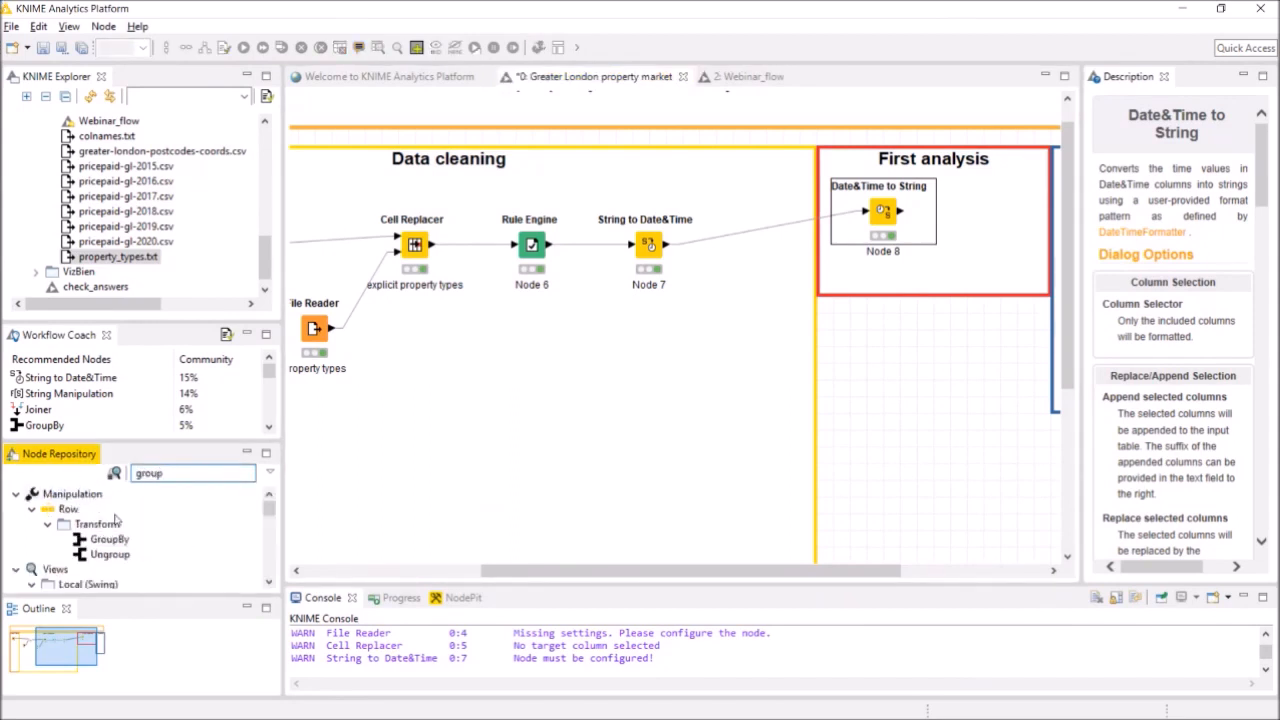
left_click_drag(117, 548, 984, 214)
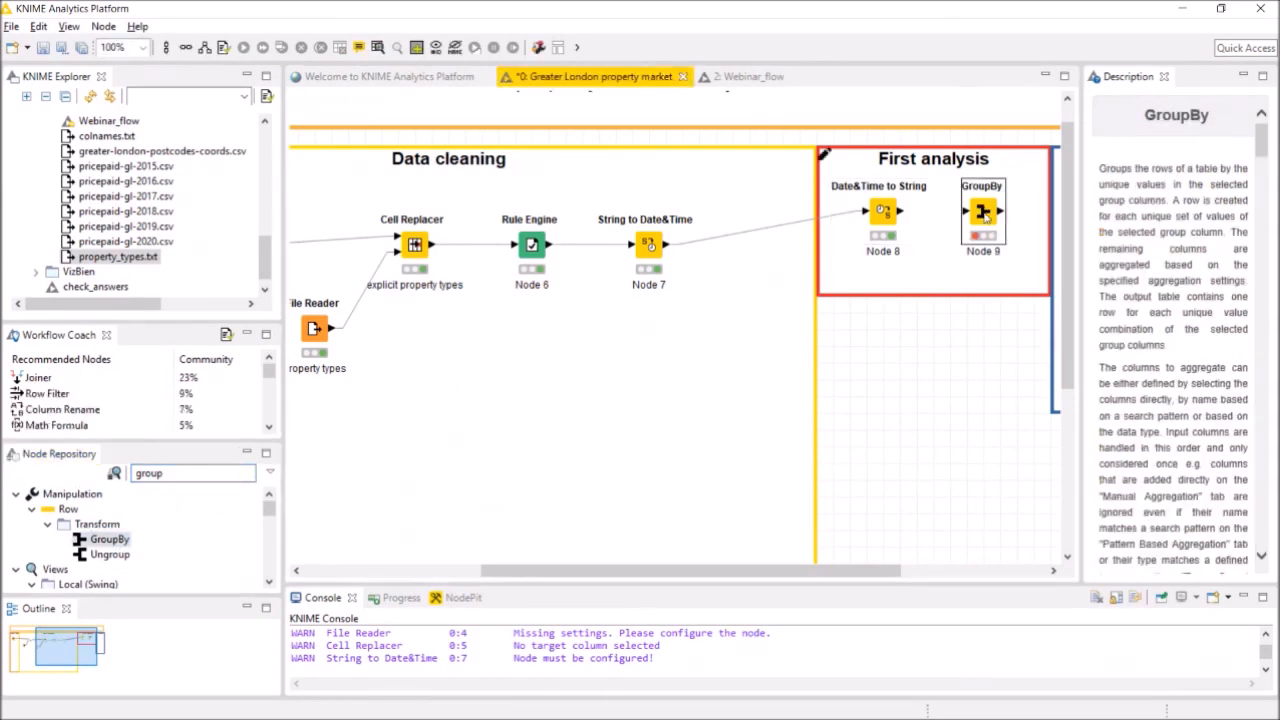
left_click_drag(902, 211, 969, 218)
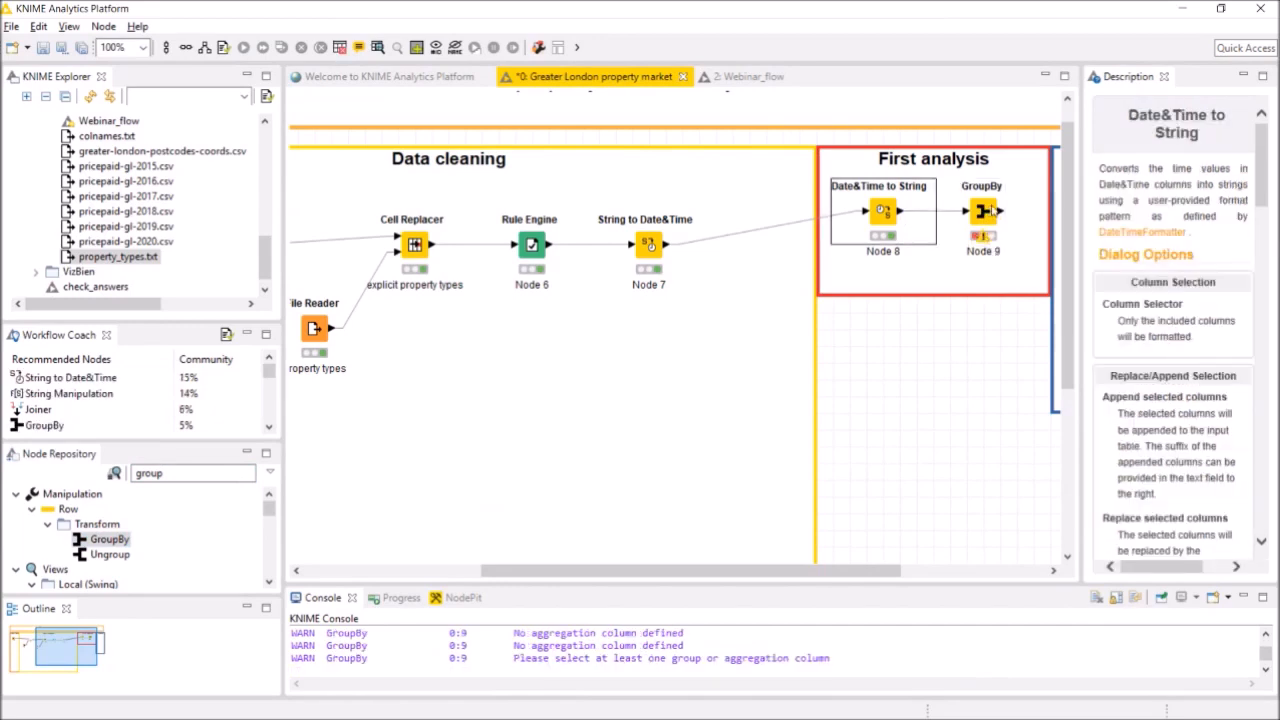
Step: Open the GroupBy configuration and set Date of Transfer(year&month) as the group column
right_click(991, 209)
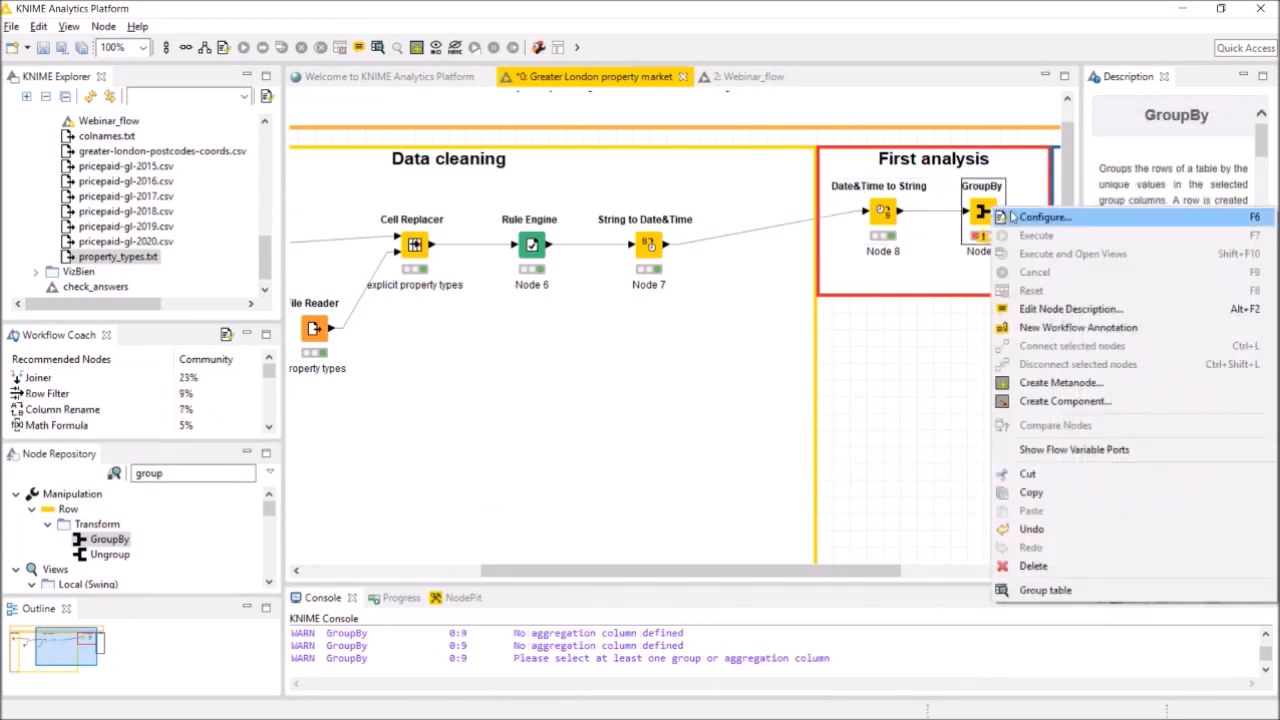
left_click(1040, 217)
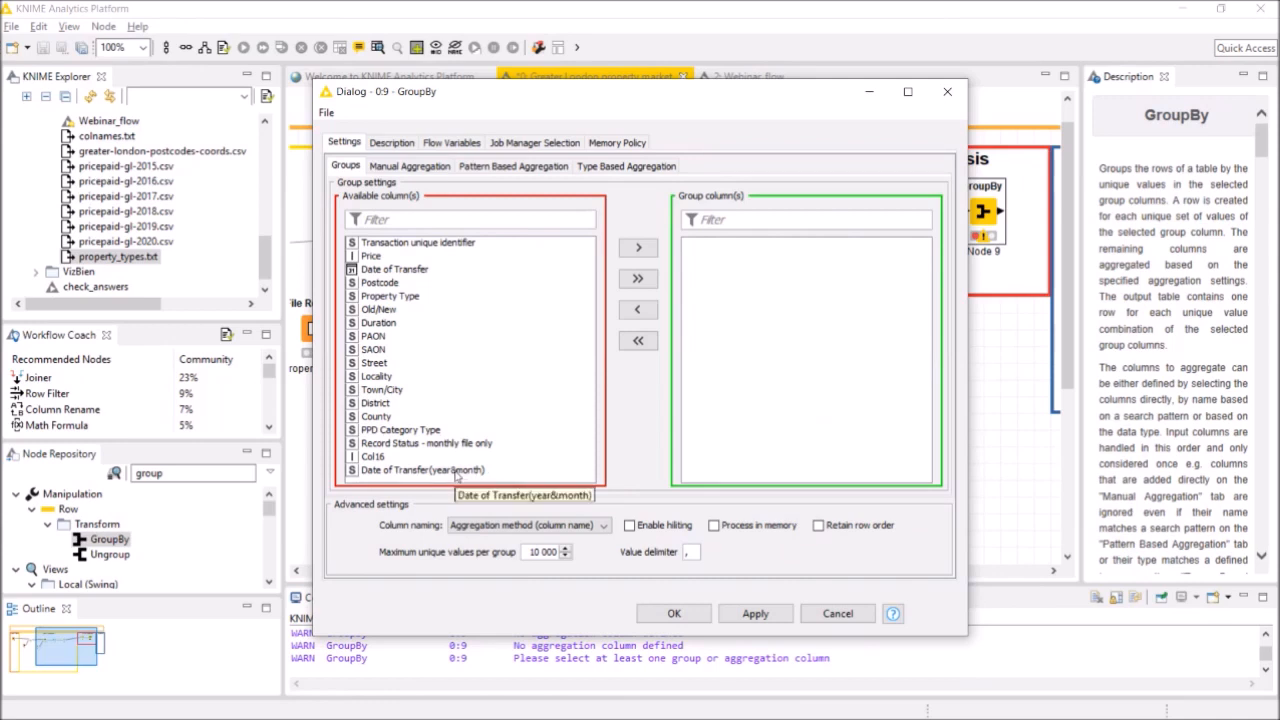
left_click(455, 472)
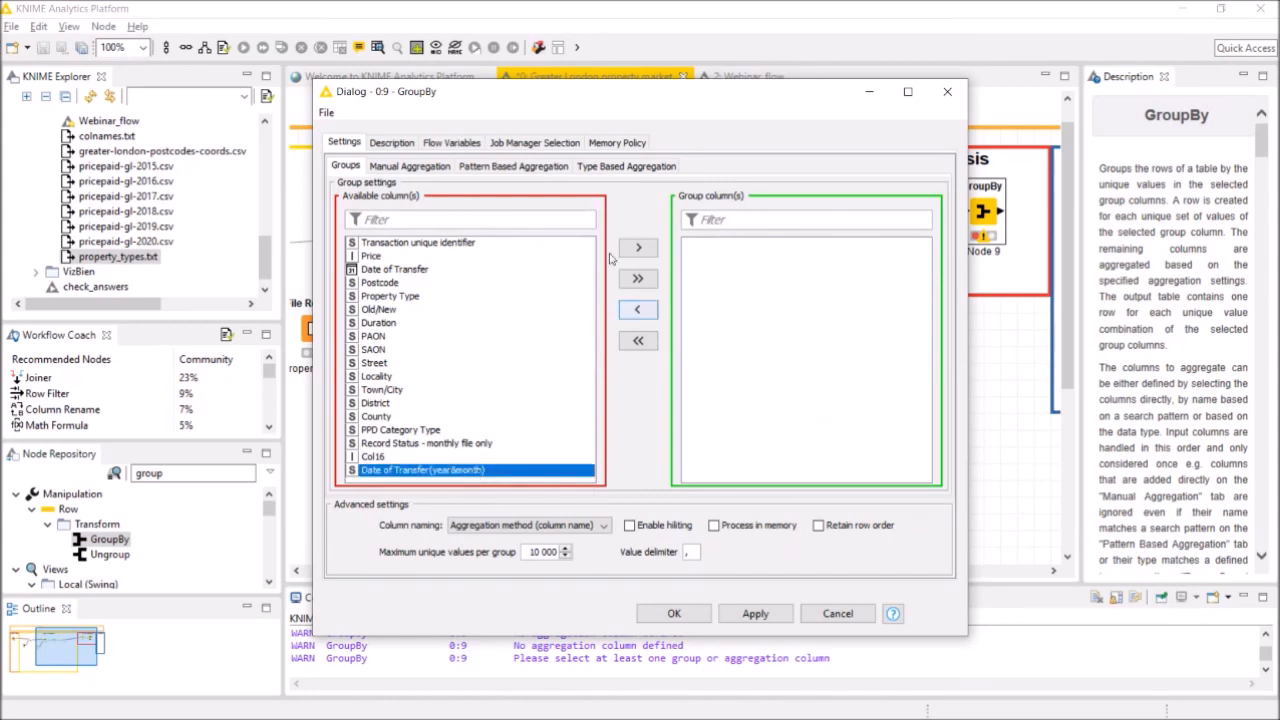
left_click(640, 250)
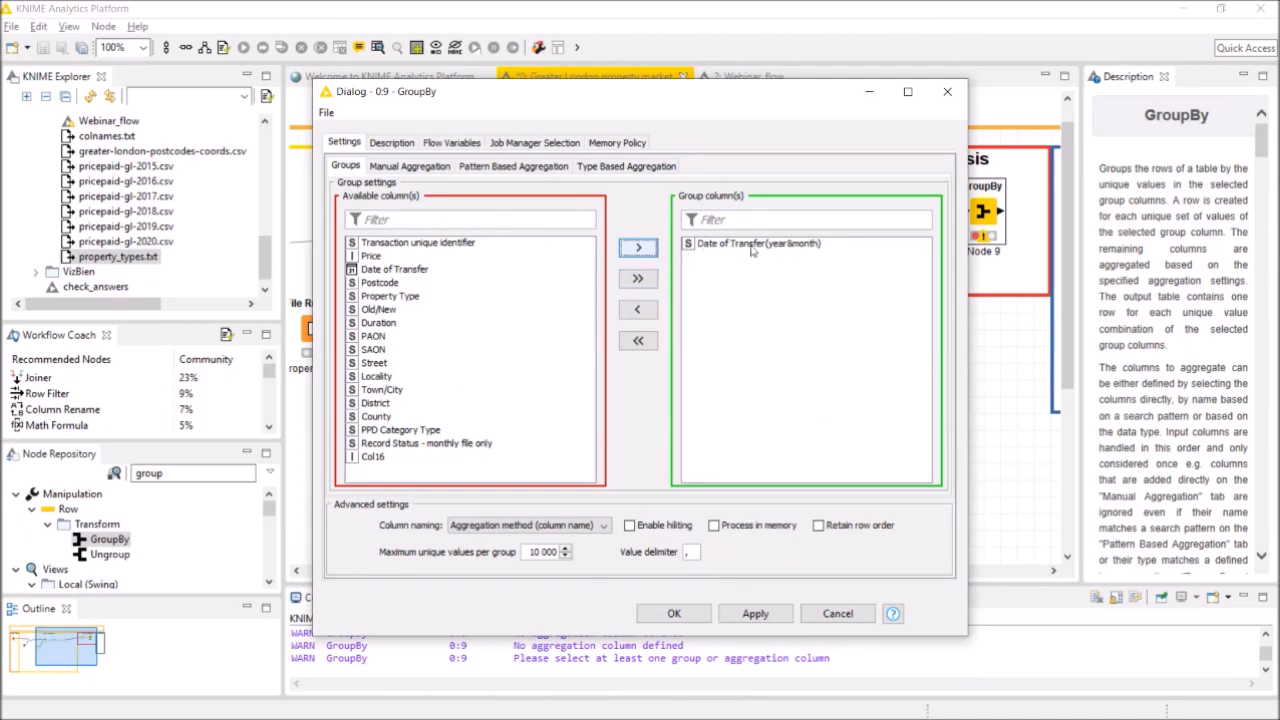
Step: Add Transaction unique identifier as a manual aggregation column in GroupBy and set its aggregation method to Count
left_click(428, 168)
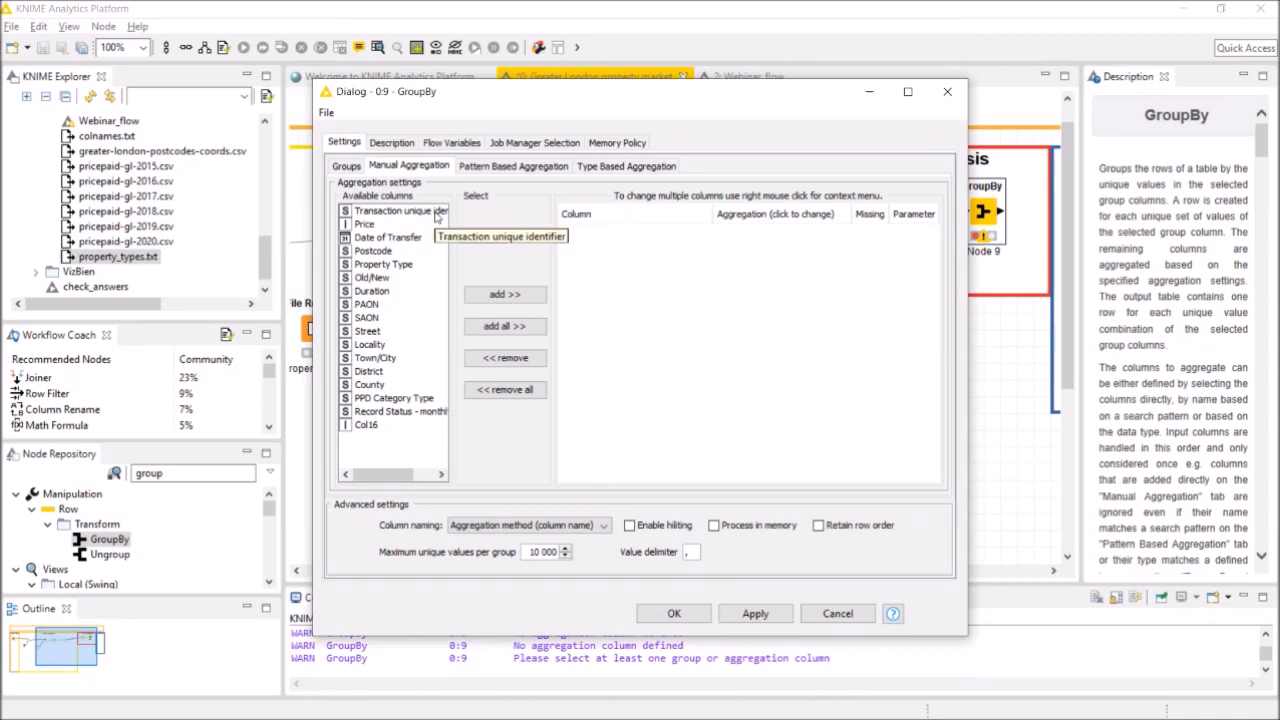
left_click(436, 214)
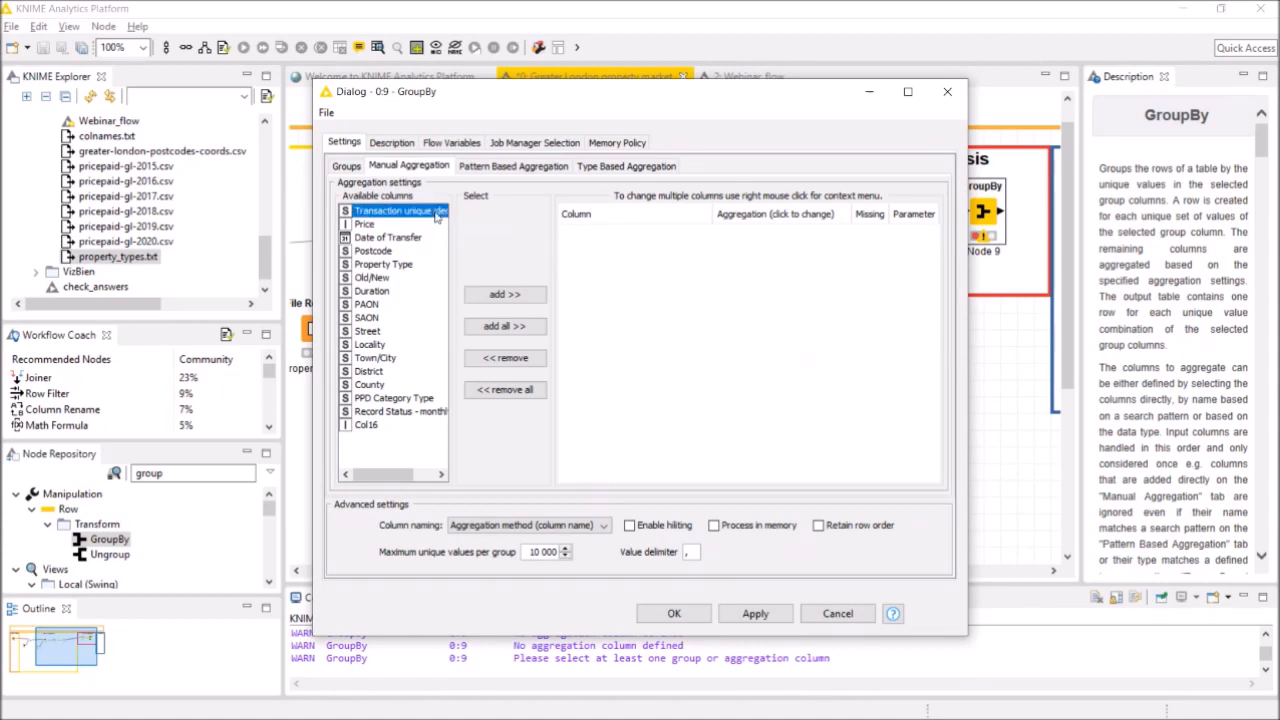
left_click(532, 294)
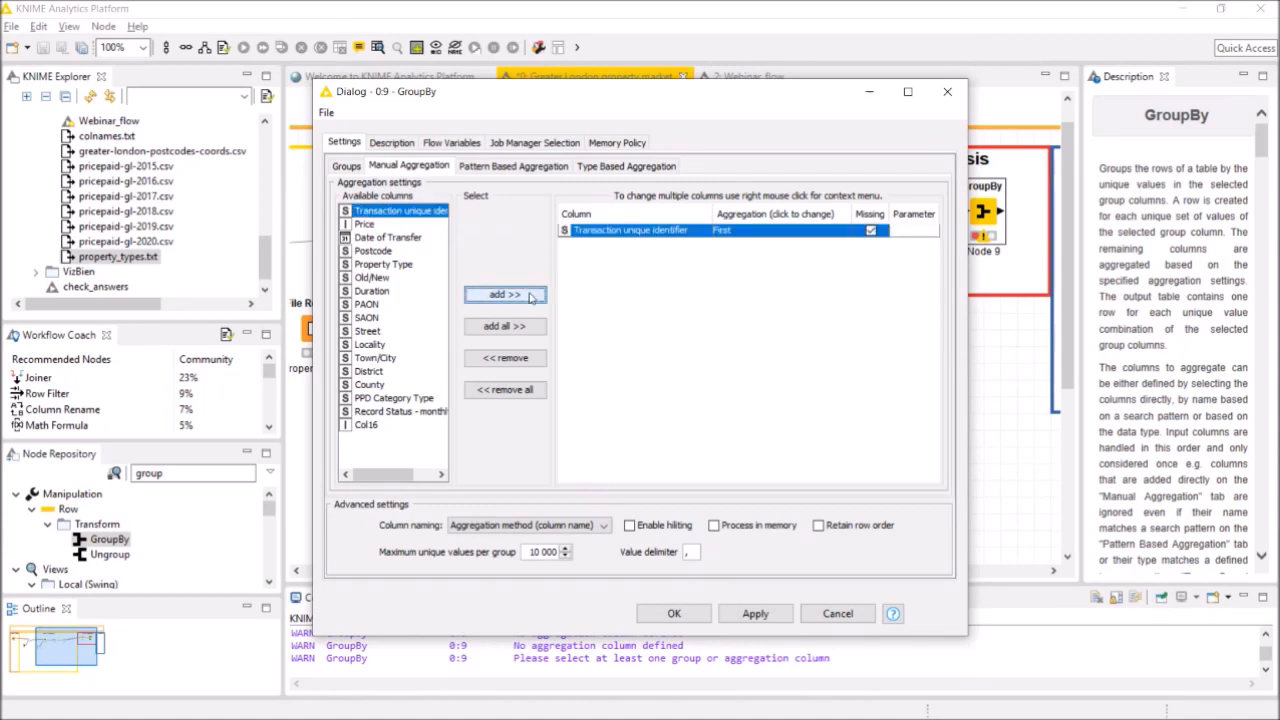
left_click(785, 231)
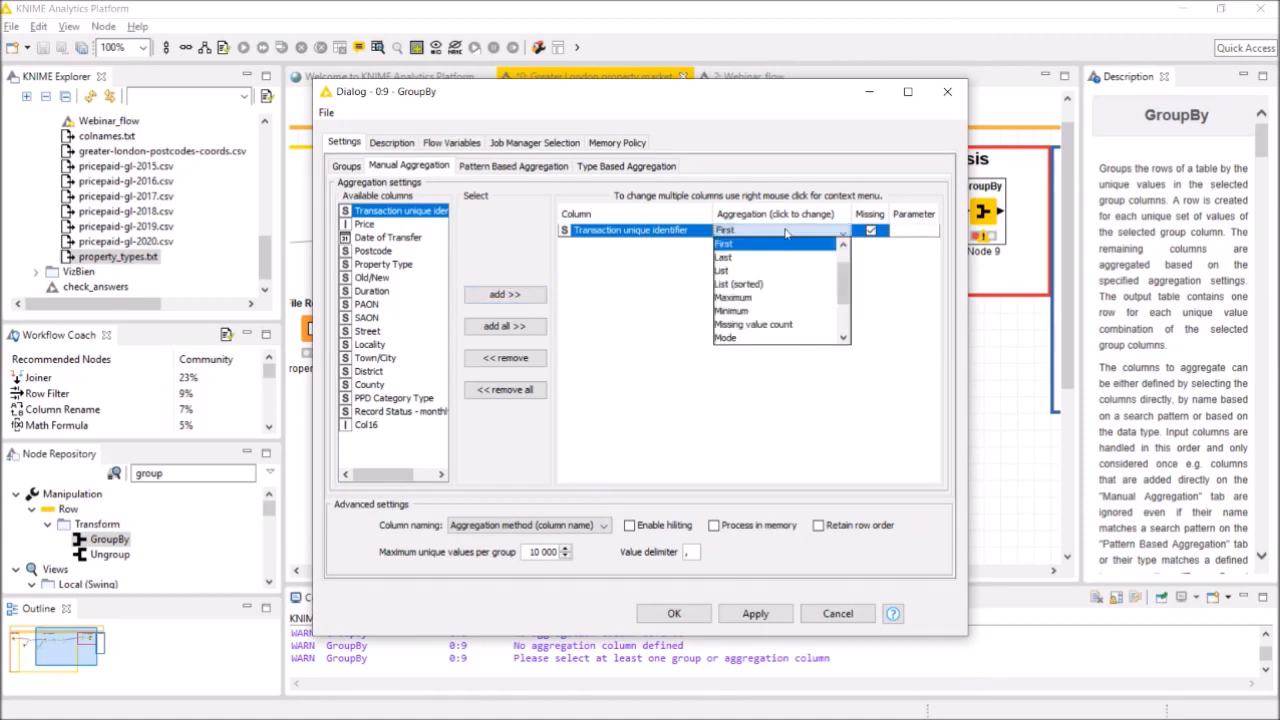
left_click_drag(842, 273, 842, 252)
left_click(797, 269)
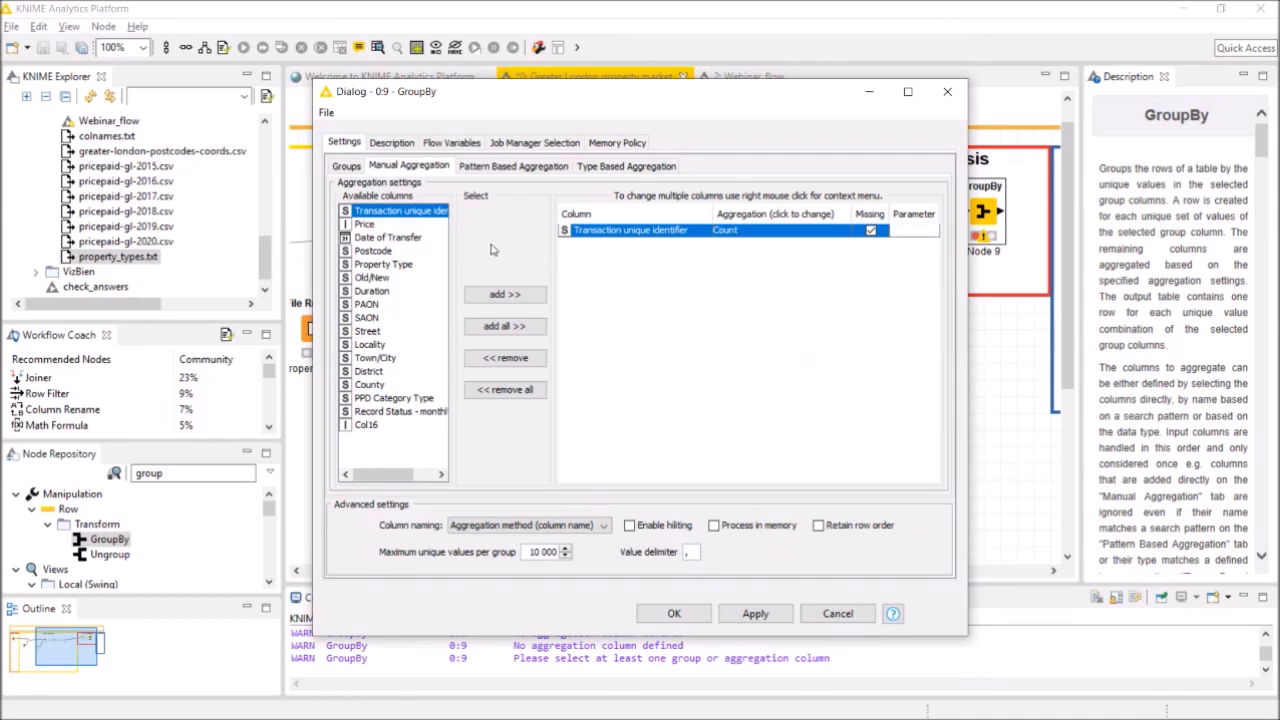
Step: Add Price to the GroupBy manual aggregations and set its aggregation method to Sum
left_click(368, 226)
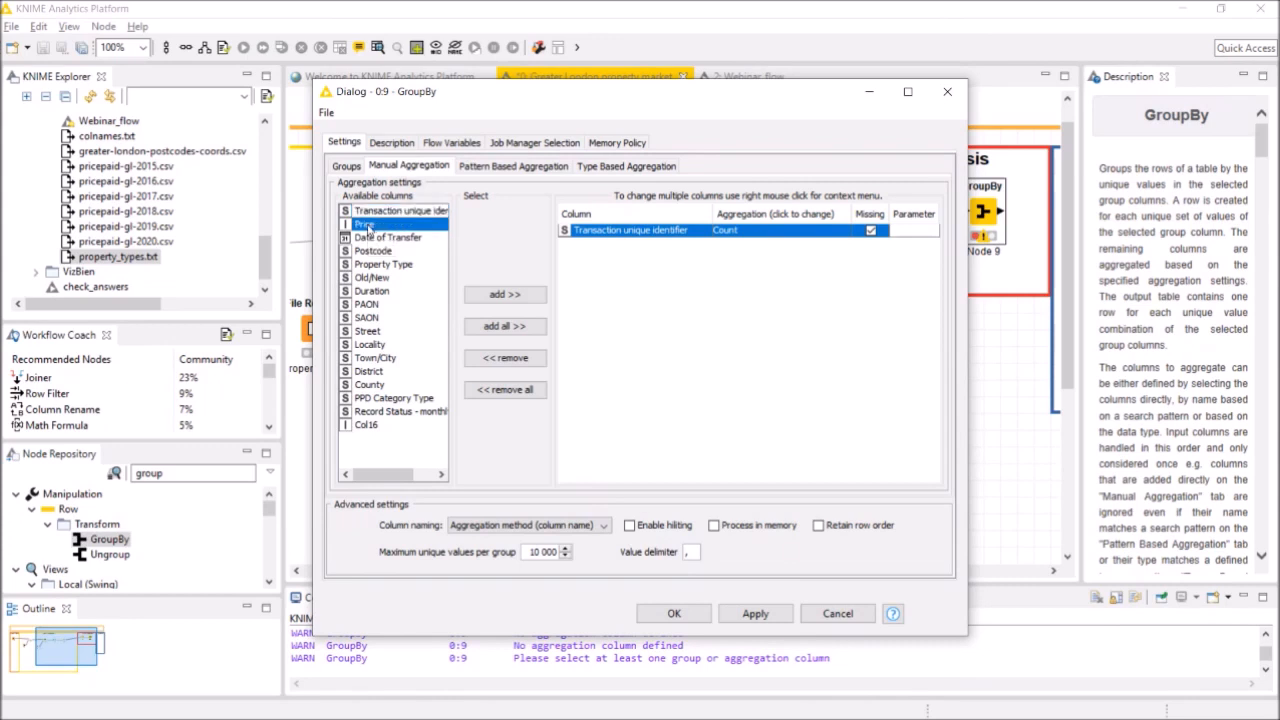
left_click(490, 295)
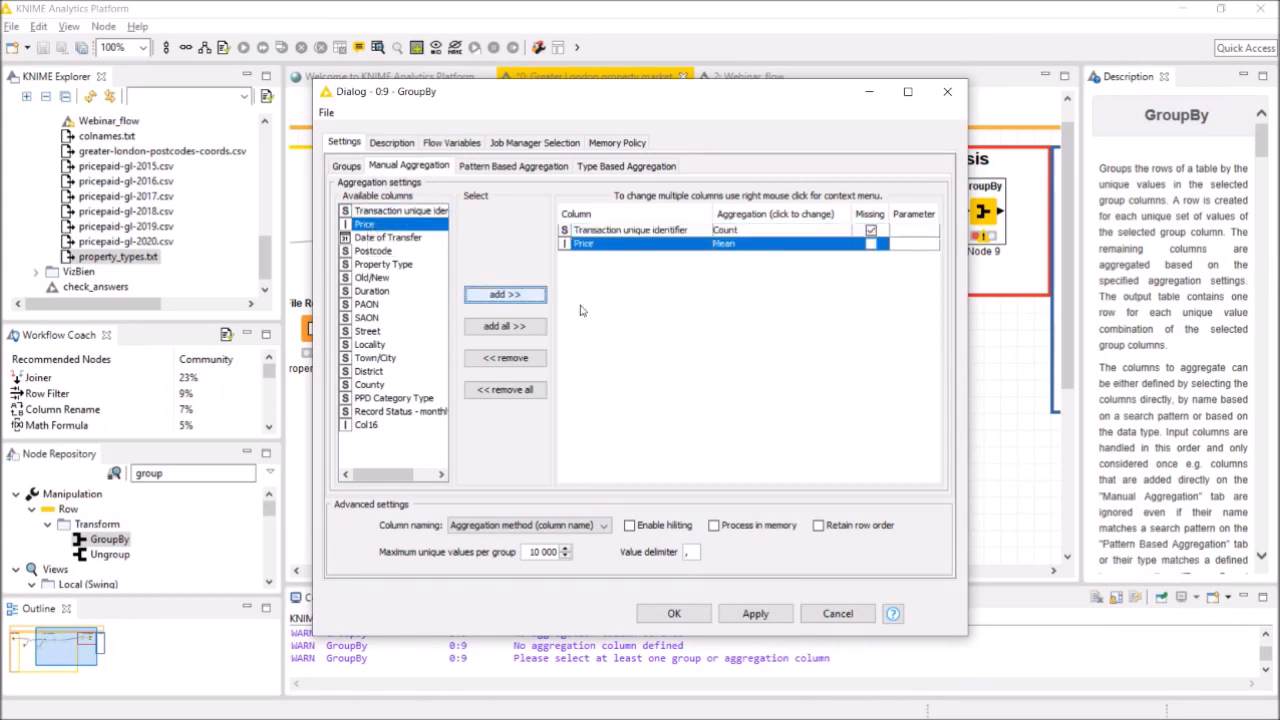
left_click(760, 245)
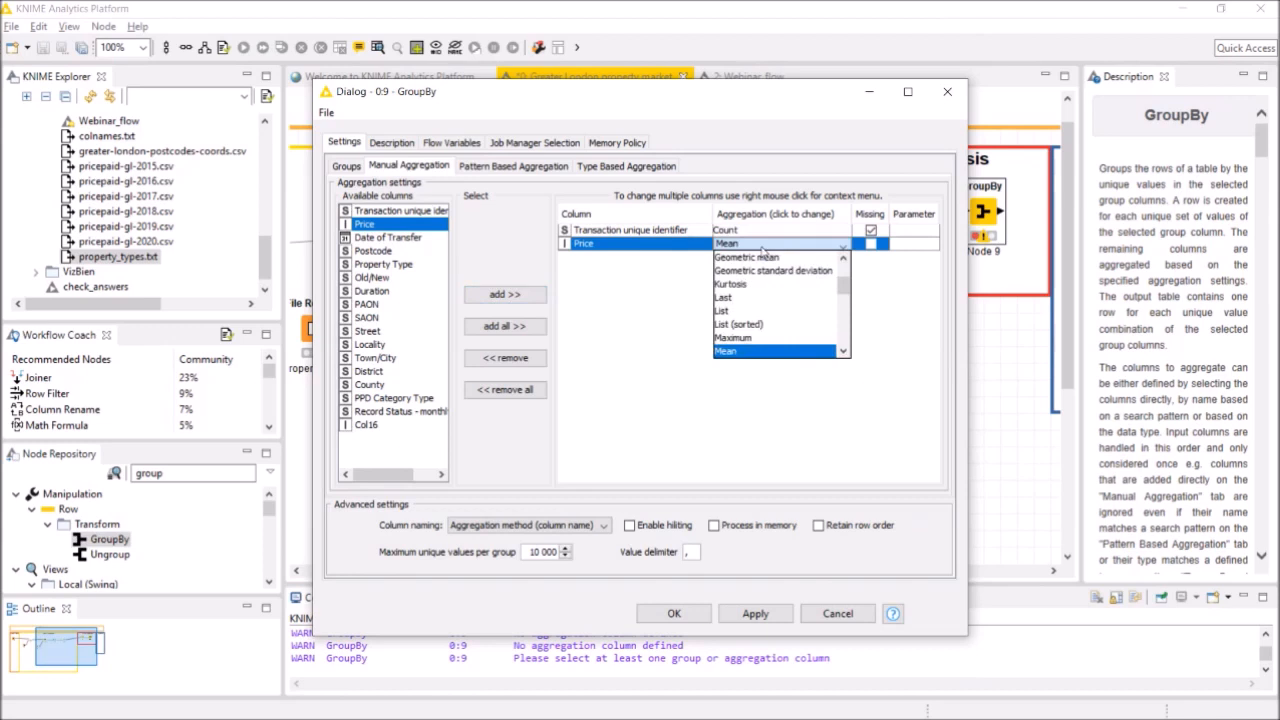
left_click_drag(845, 287, 843, 330)
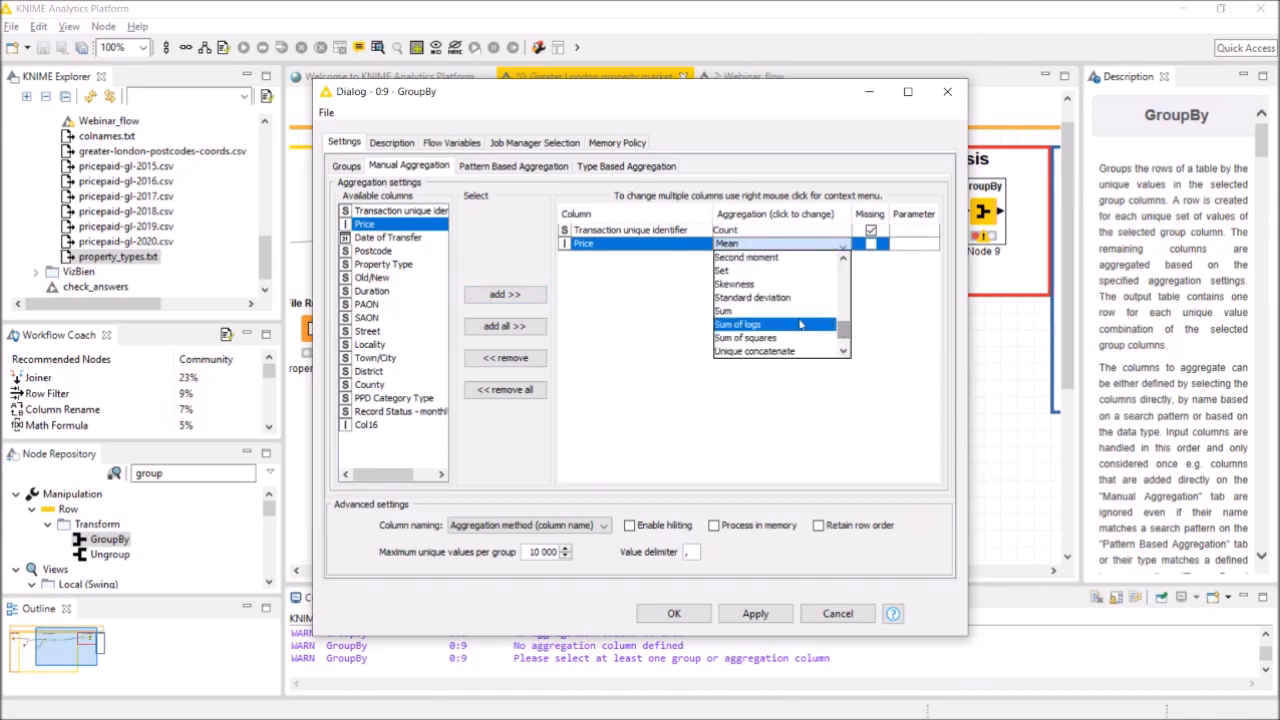
left_click(780, 311)
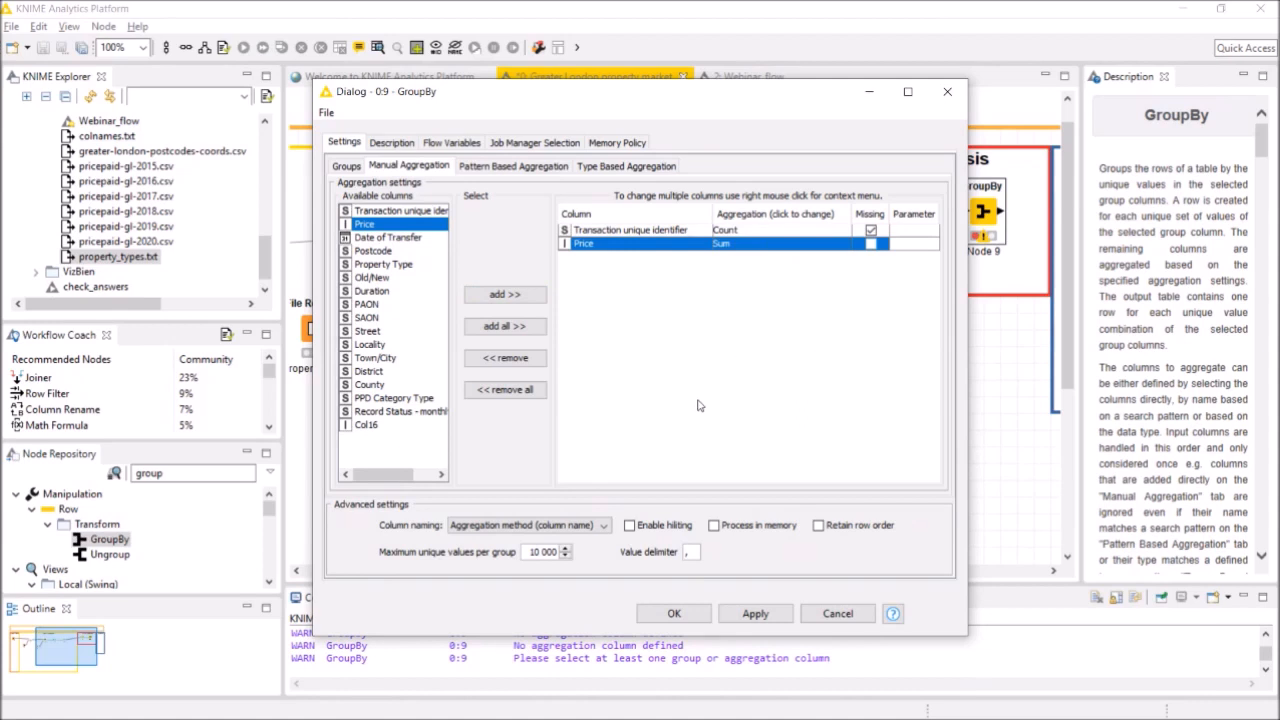
Step: Accept the GroupBy configuration and execute the node
left_click(674, 614)
right_click(983, 213)
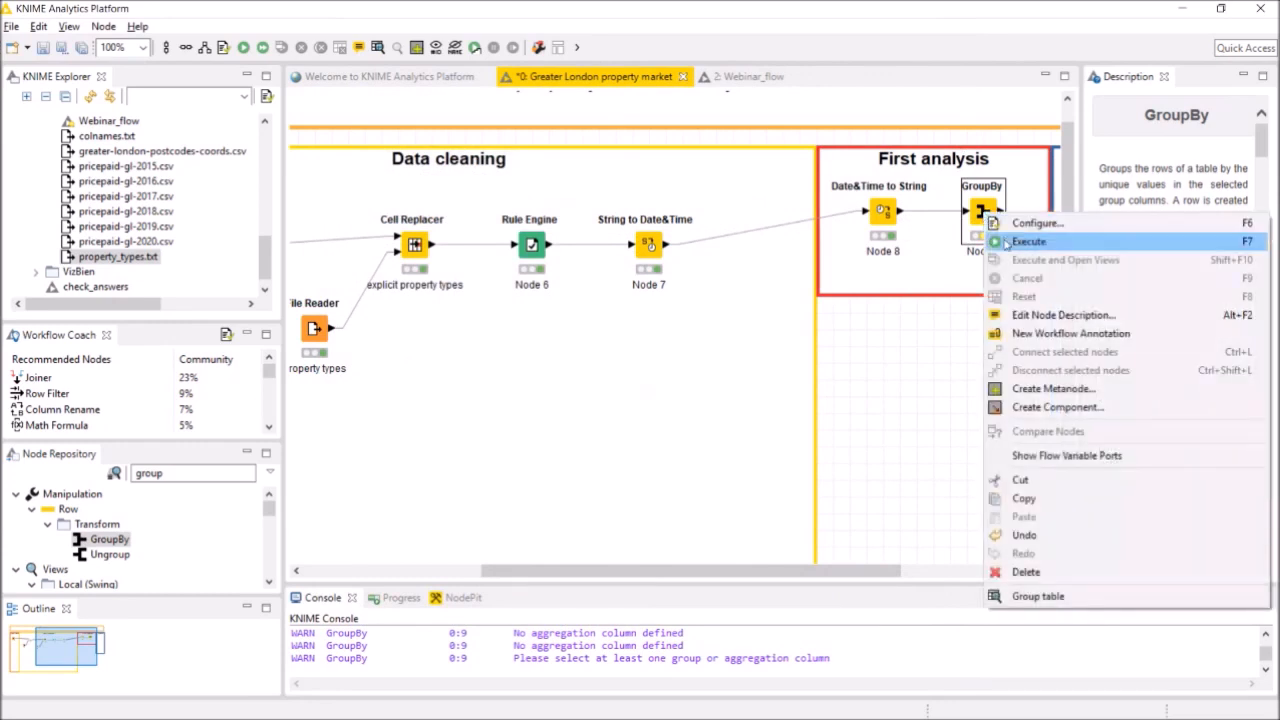
left_click(1010, 242)
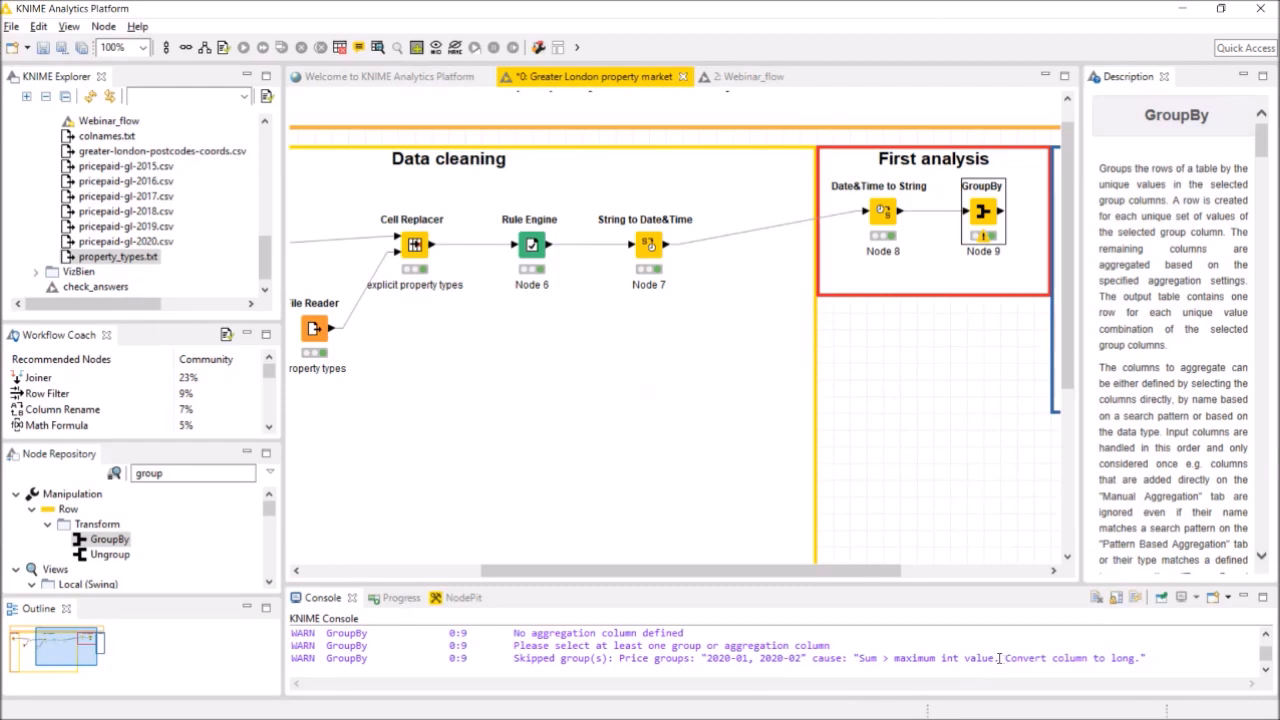
Step: Open the GroupBy output table, check the transaction count and price sum of each month, and close the table
right_click(984, 211)
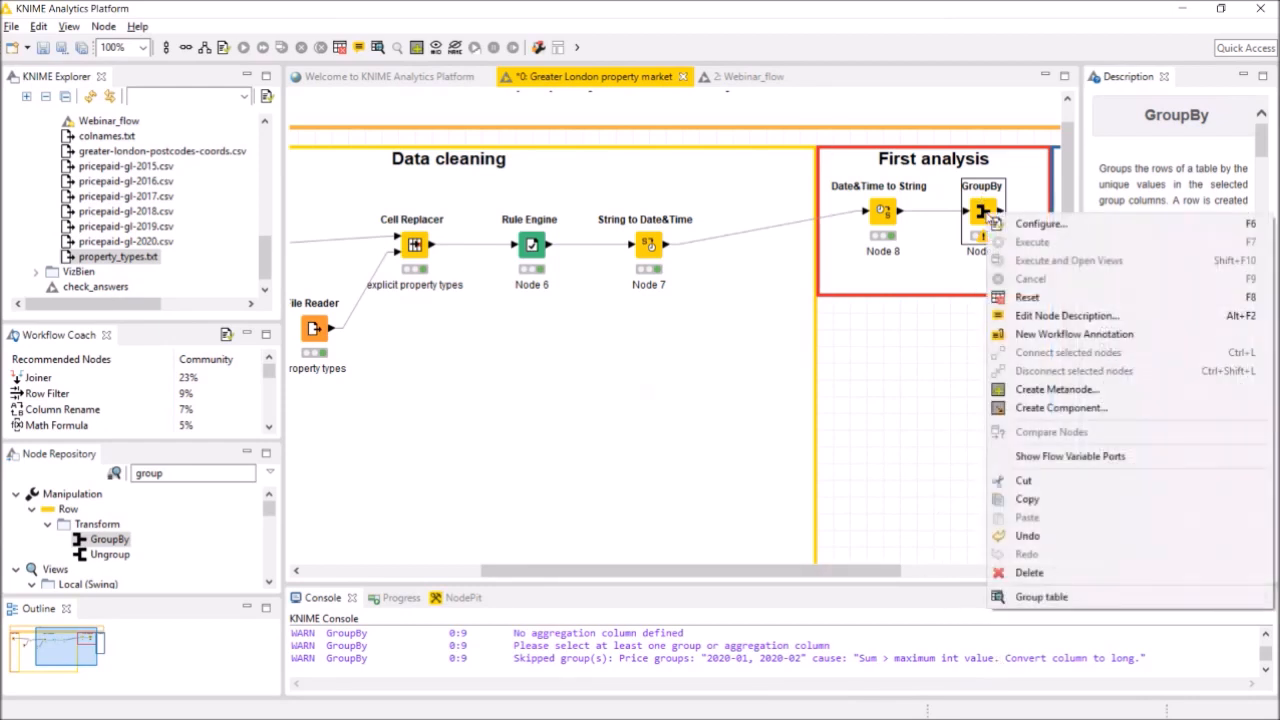
left_click(1048, 596)
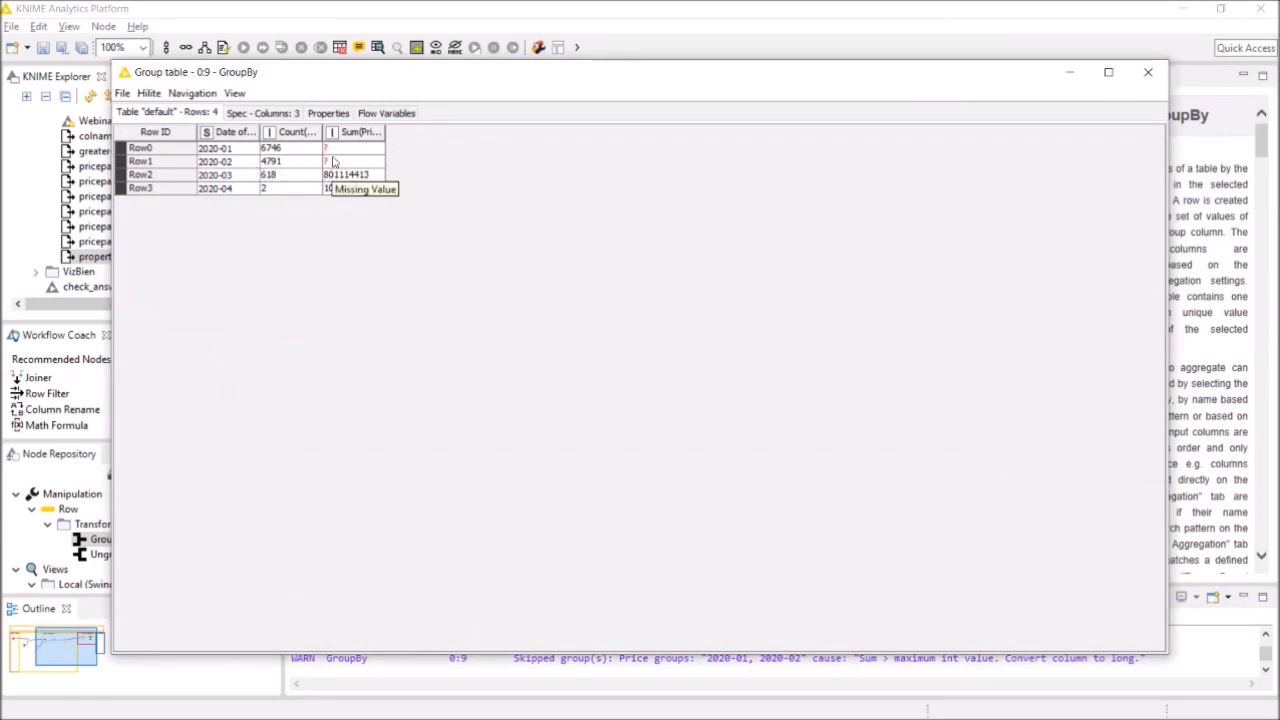
left_click(1148, 73)
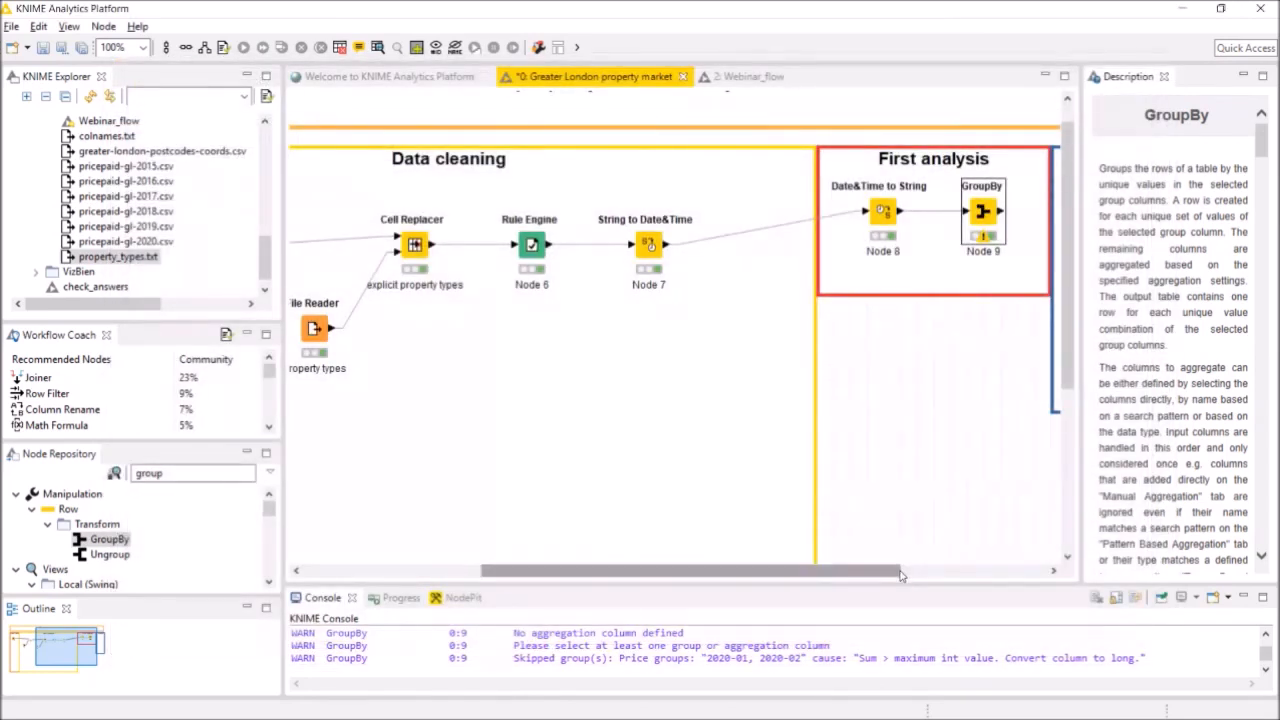
Step: Configure the 2020 data File Reader to read column Col1 as Number (long) and accept the configuration
left_click_drag(893, 577, 658, 592)
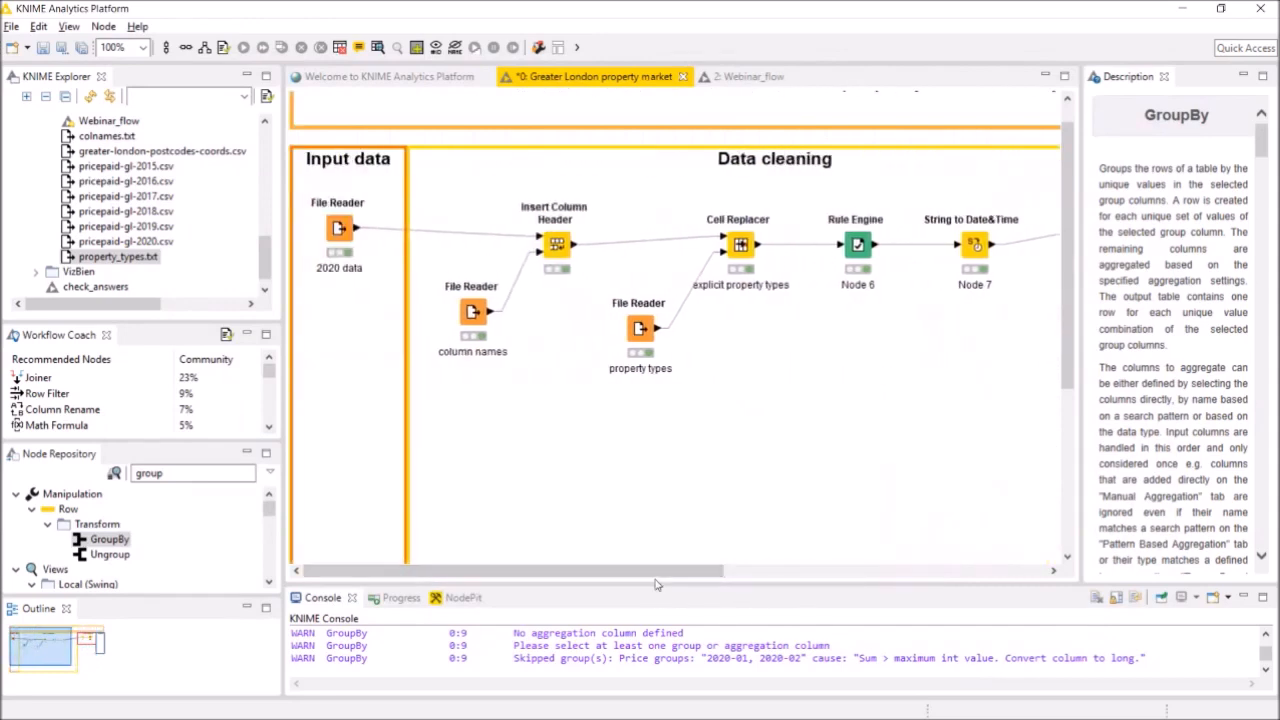
right_click(340, 230)
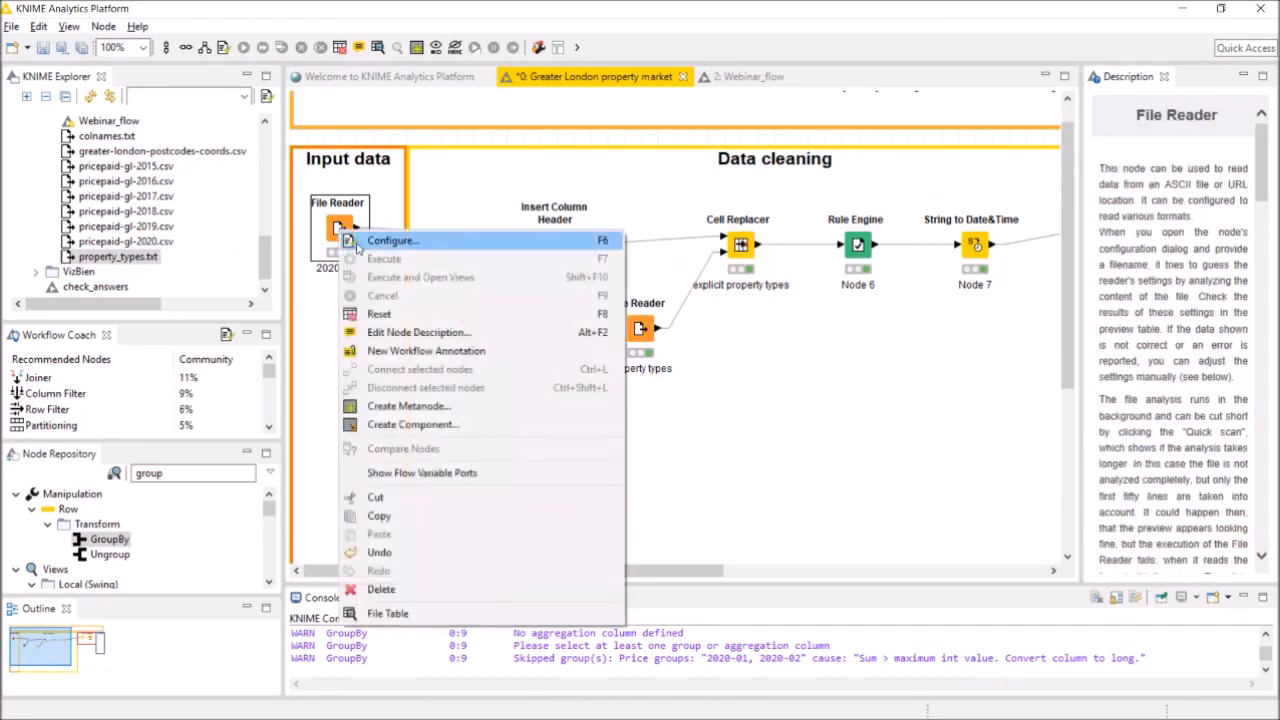
left_click(362, 241)
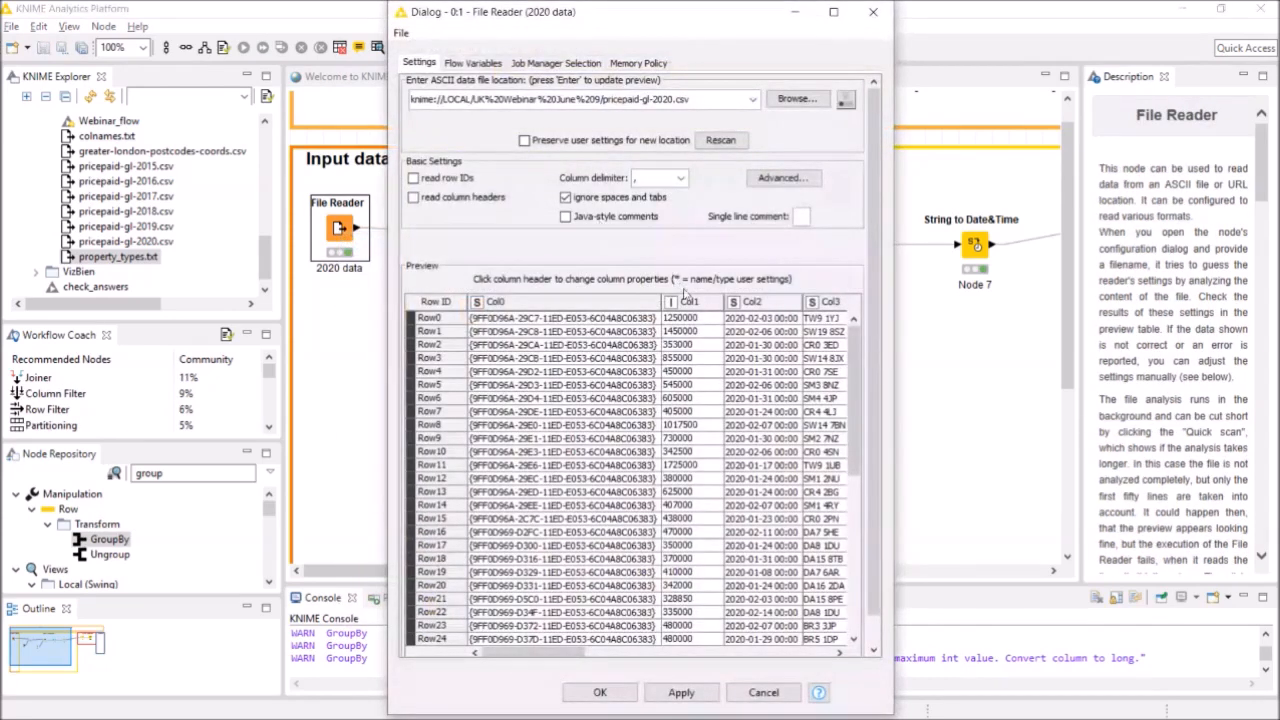
left_click(682, 305)
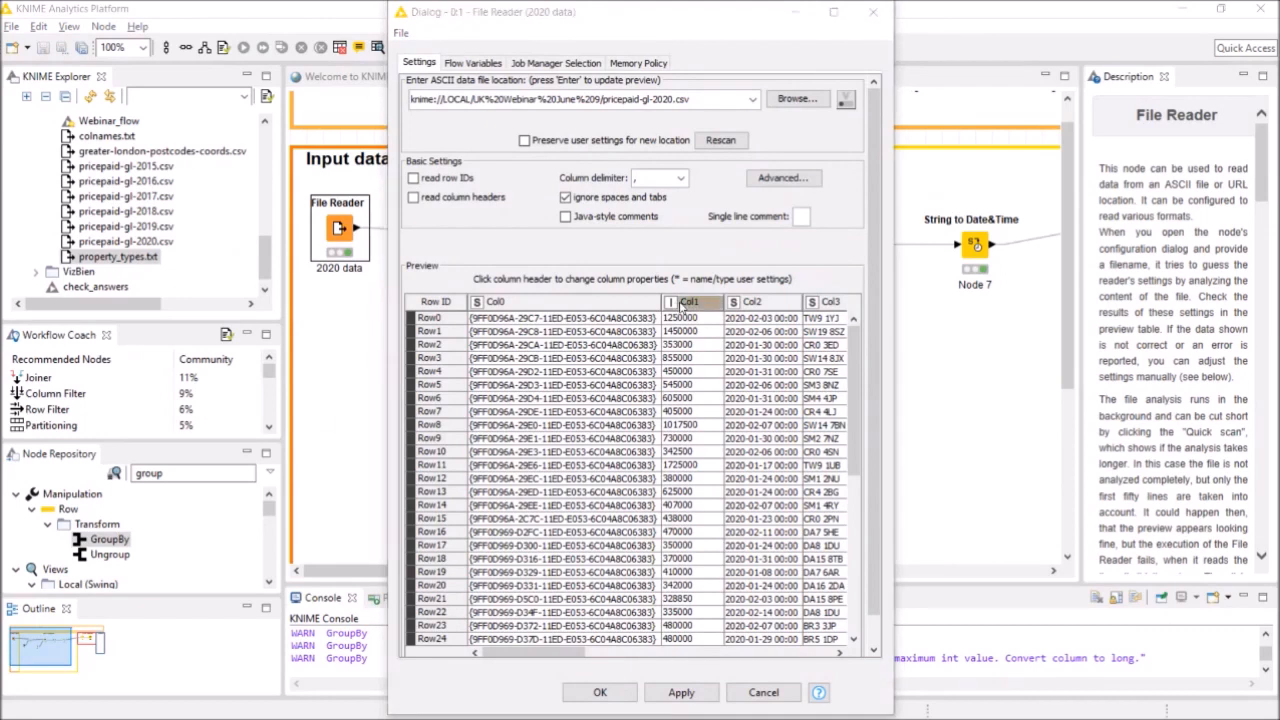
left_click(307, 282)
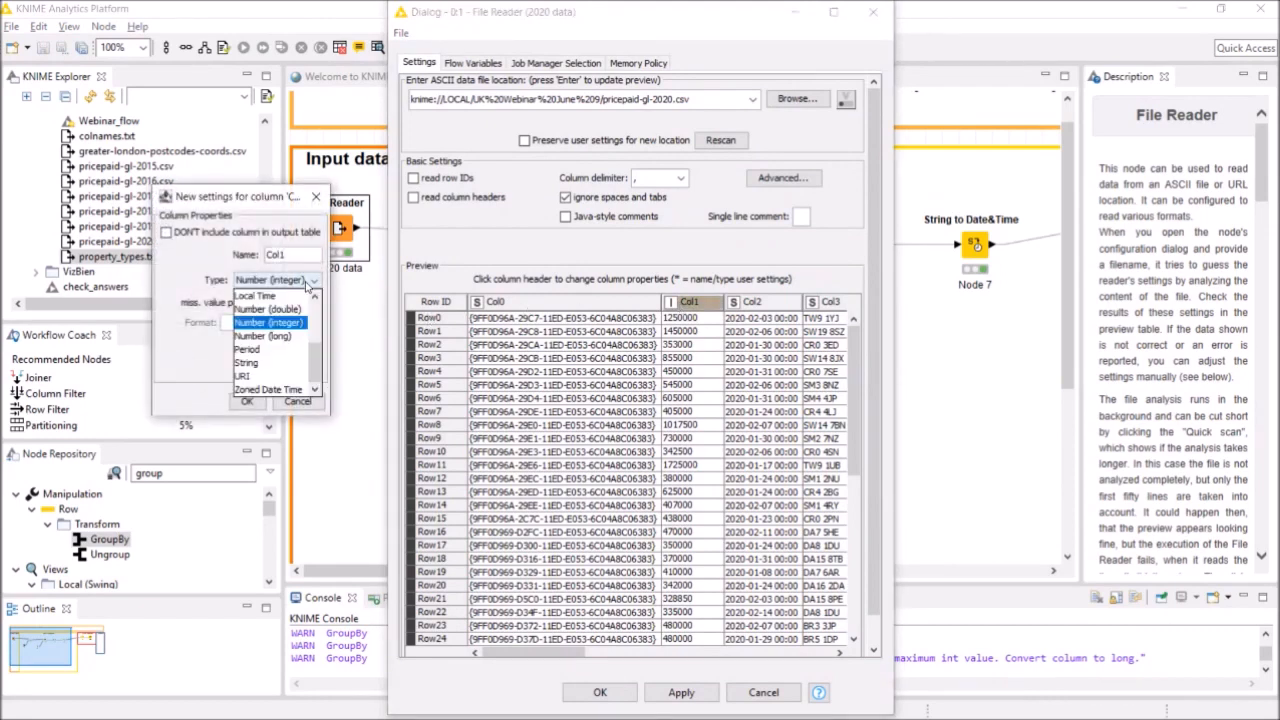
left_click(293, 337)
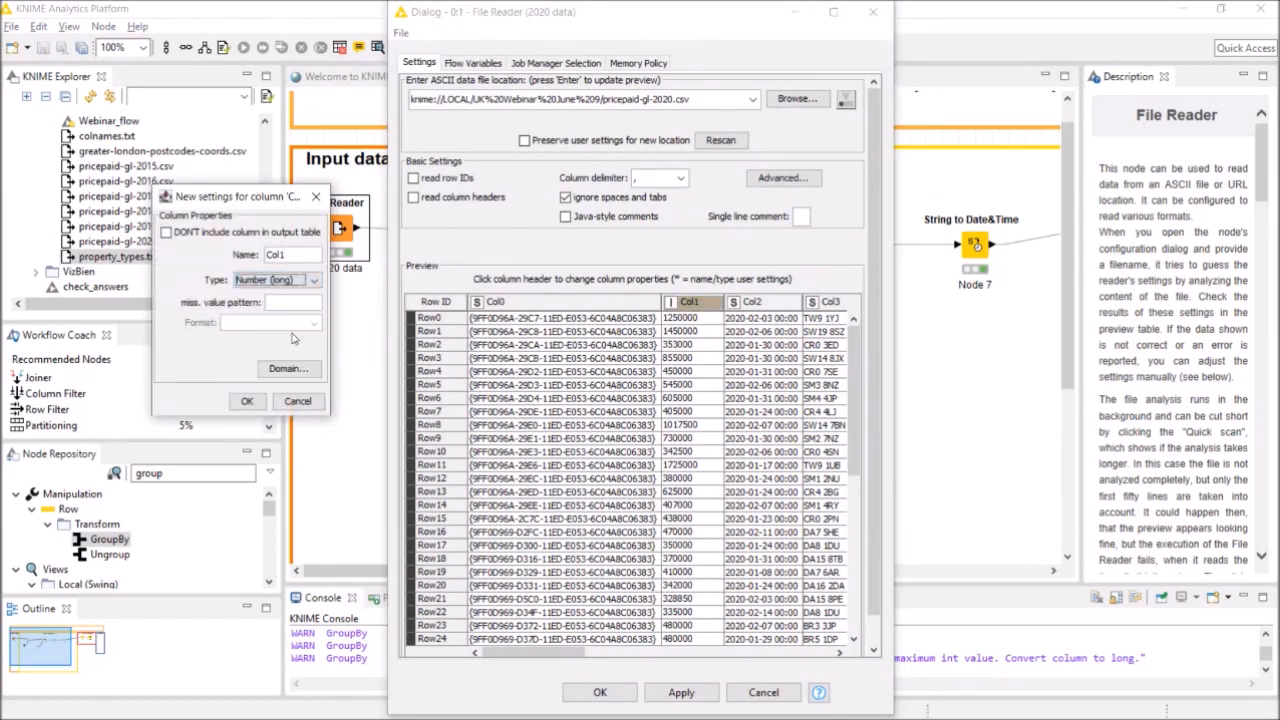
left_click(247, 401)
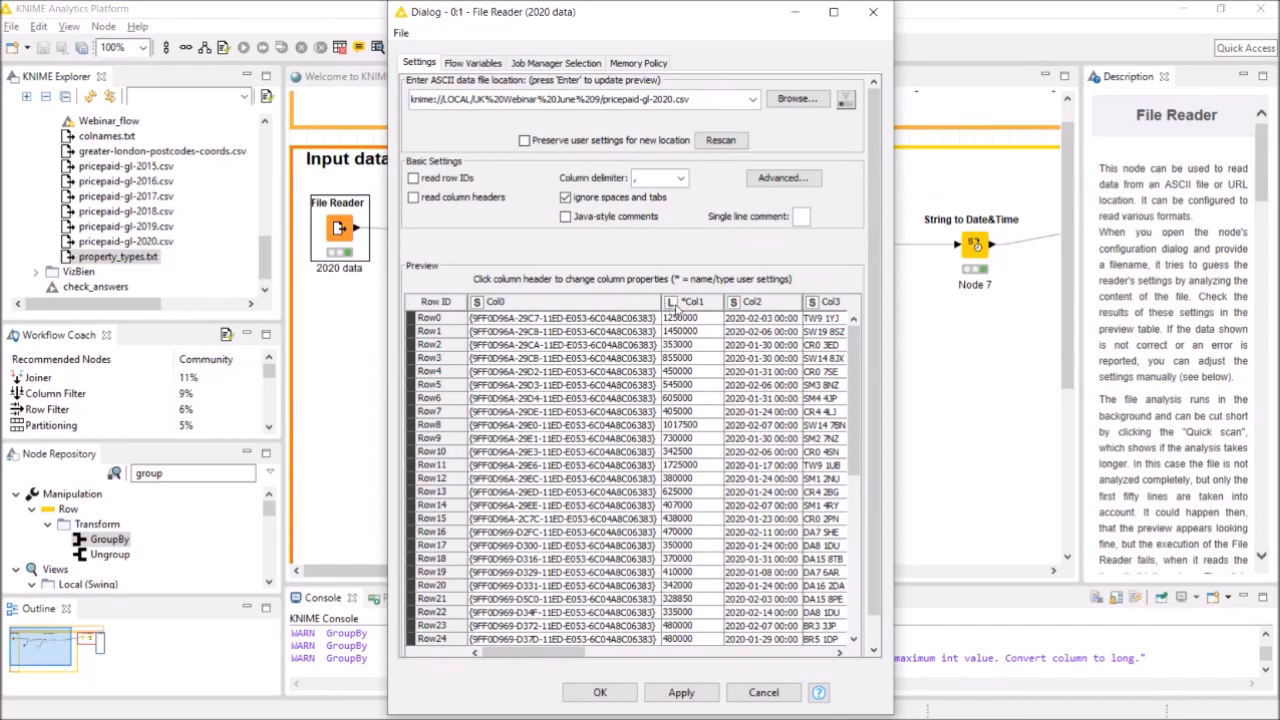
left_click(600, 692)
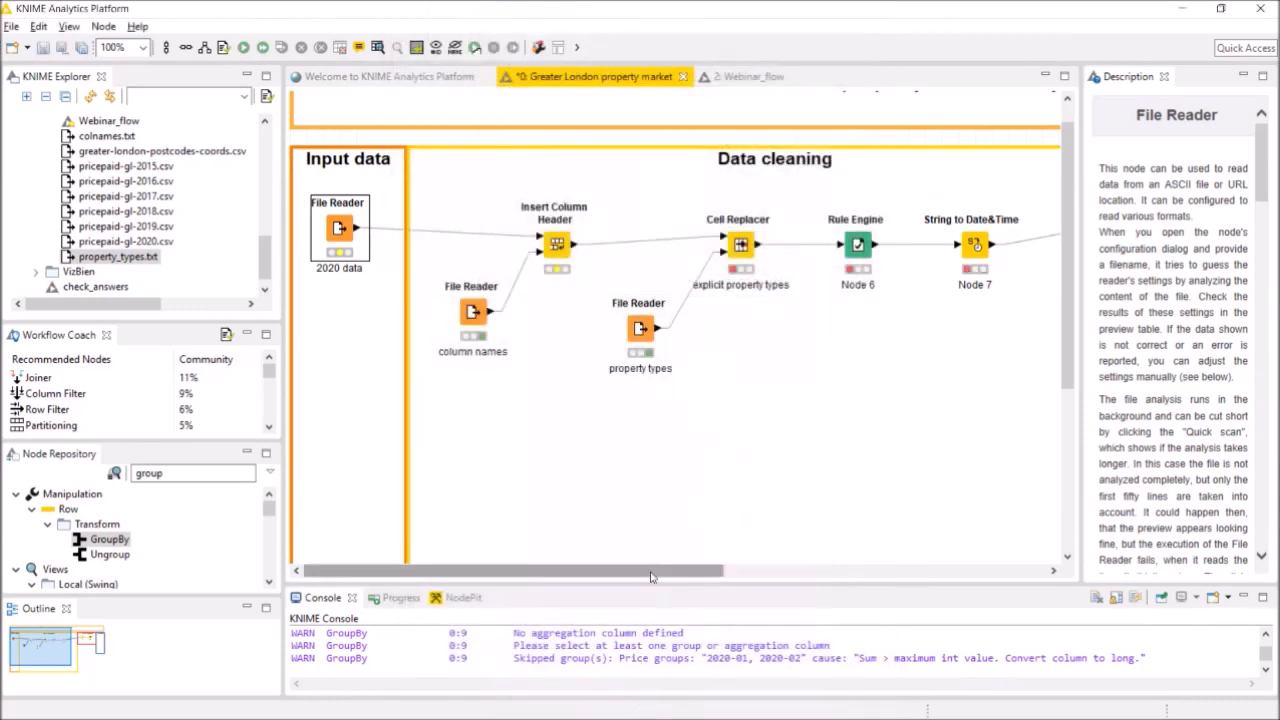
Step: Execute the reset workflow up to and including the Date&Time to String node
mouse_move(650, 572)
left_mouse_down()
mouse_move(698, 572)
mouse_move(654, 572)
left_mouse_up()
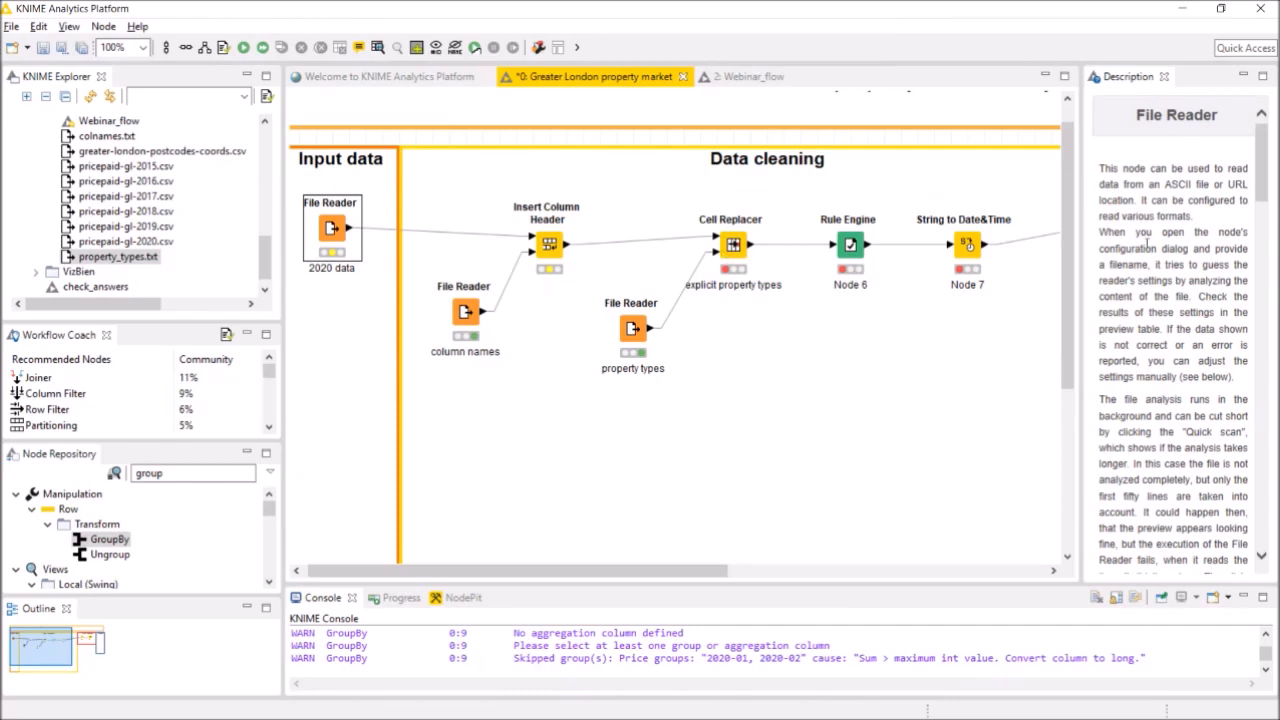
left_click_drag(714, 568, 930, 578)
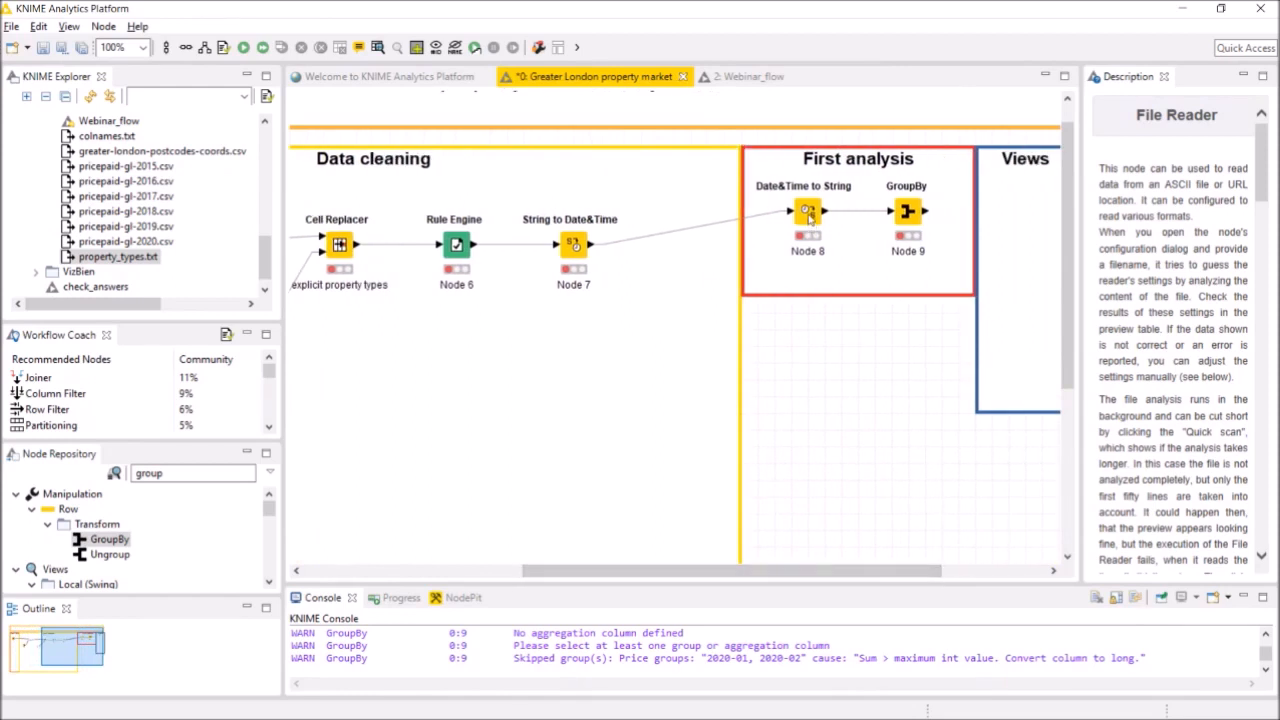
right_click(810, 214)
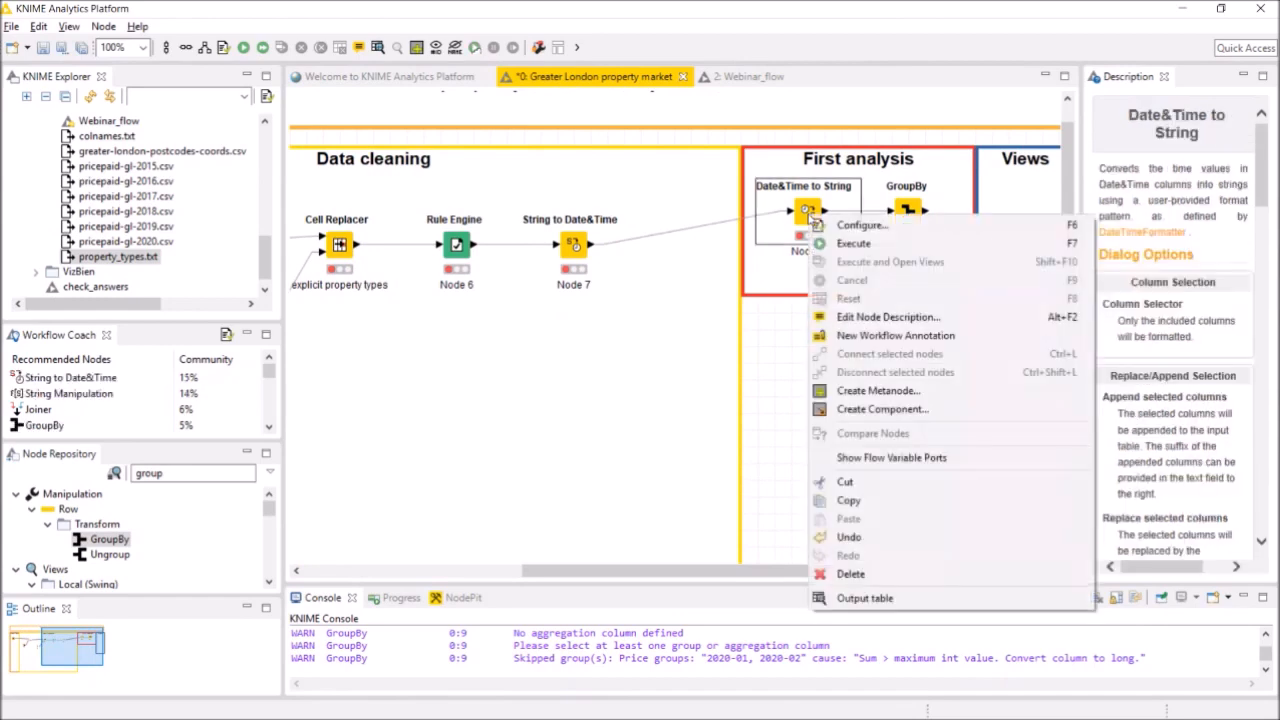
left_click(852, 243)
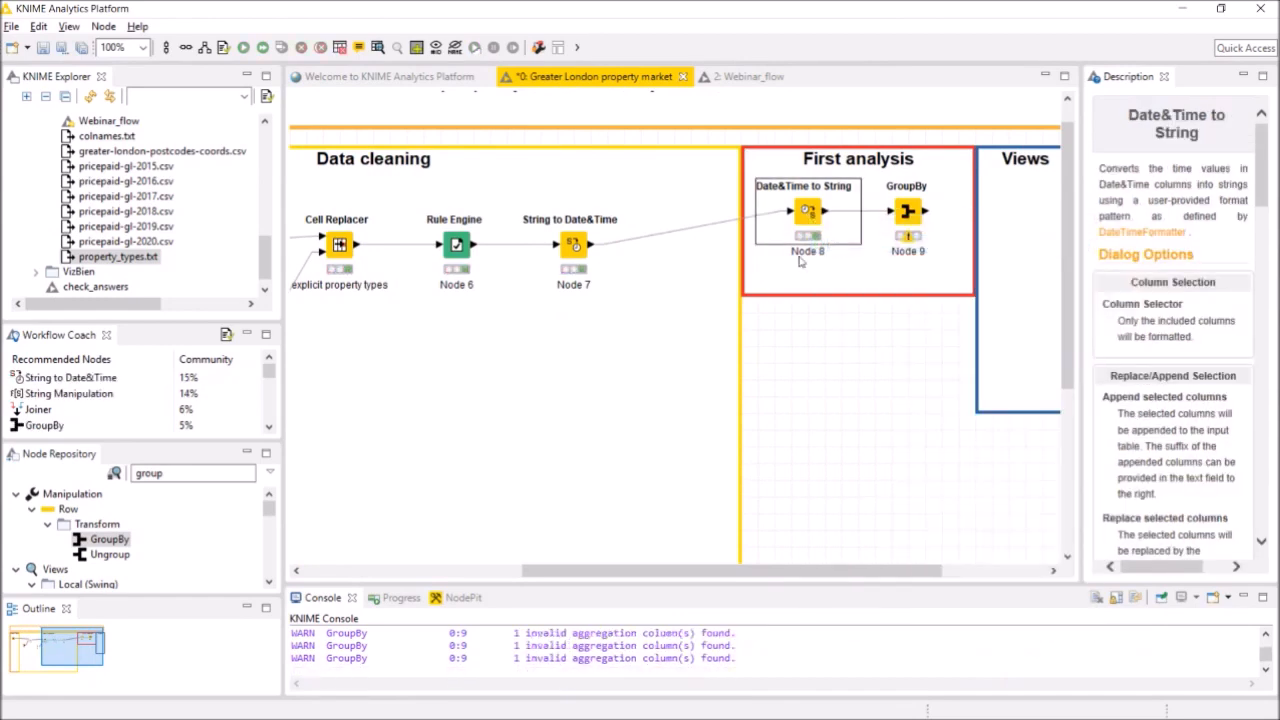
Step: In the GroupBy configuration, remove the invalid integer Price aggregation and add the long-type Price column in its place
mouse_move(911, 239)
right_click(913, 220)
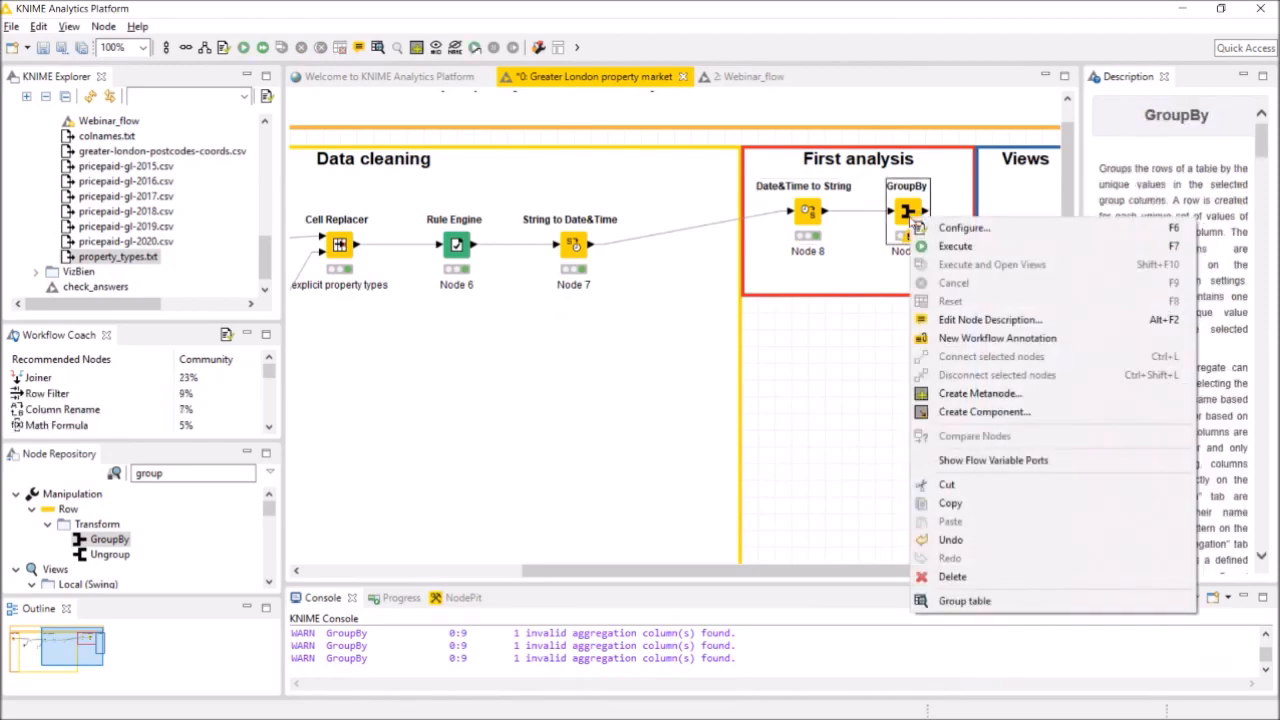
left_click(955, 228)
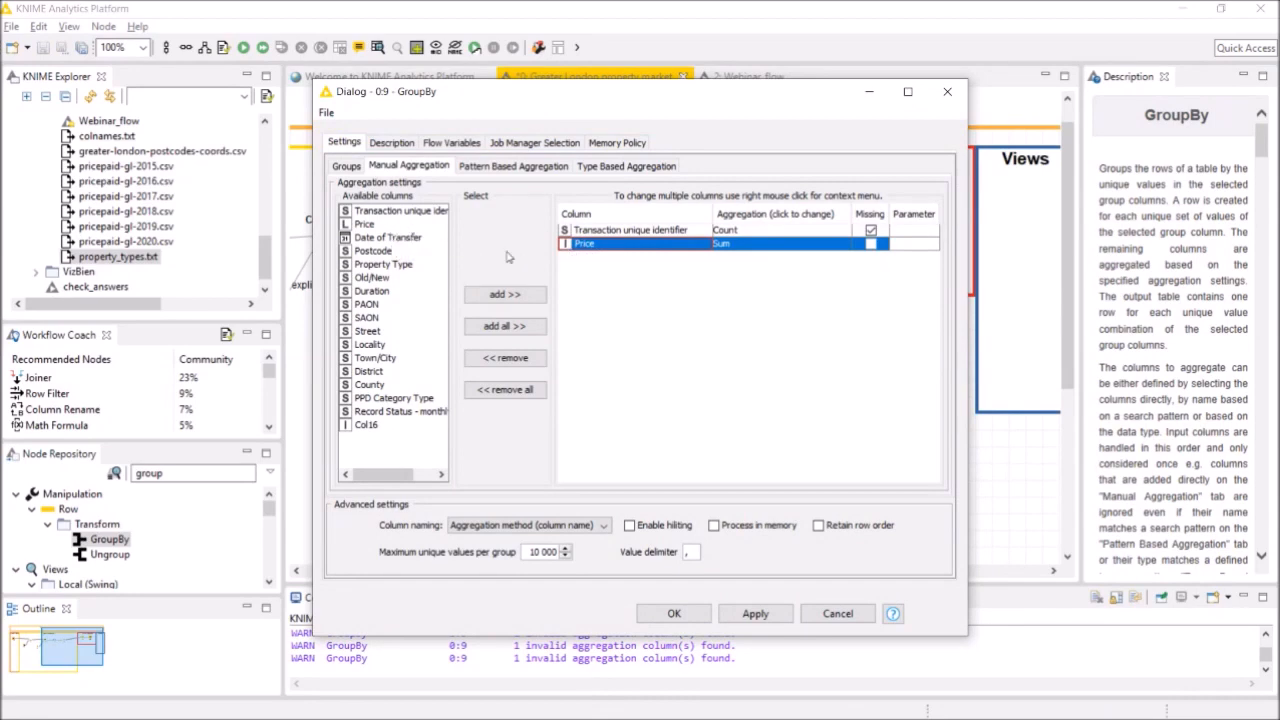
left_click(535, 357)
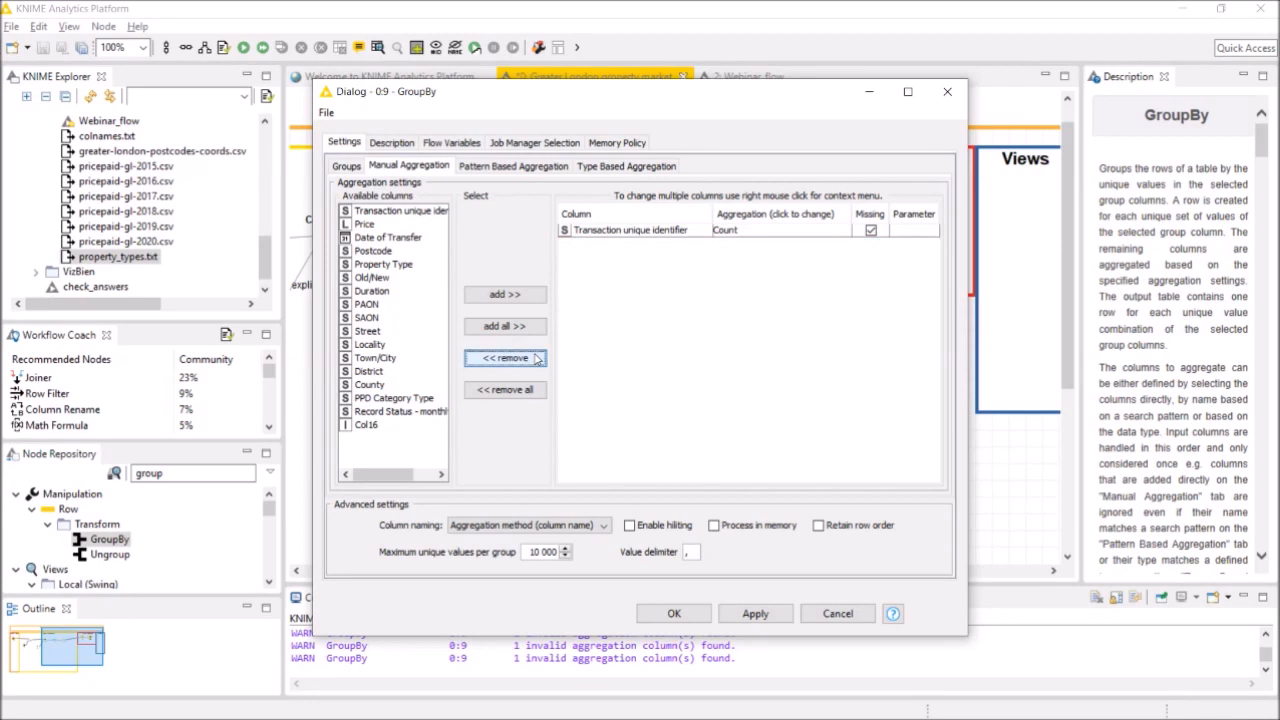
left_click(368, 225)
double_click(368, 225)
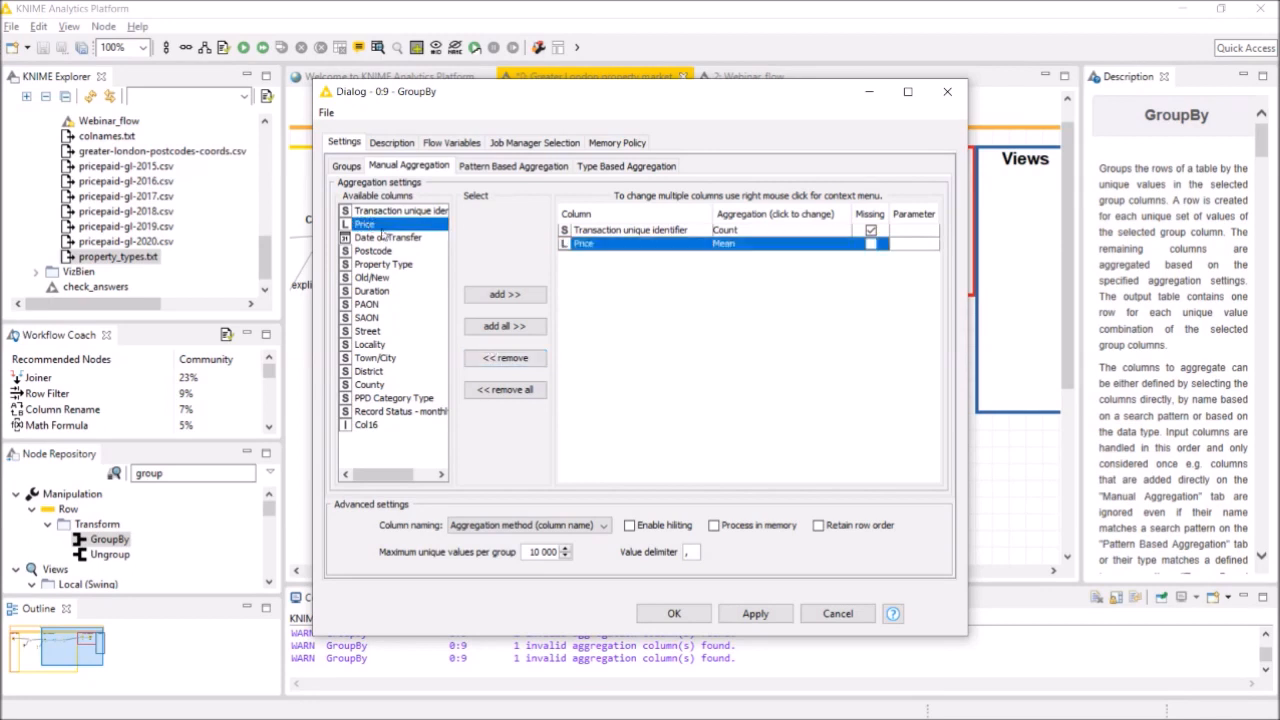
Step: Set the Price aggregation to Sum, accept the GroupBy configuration and execute the node
left_click(746, 250)
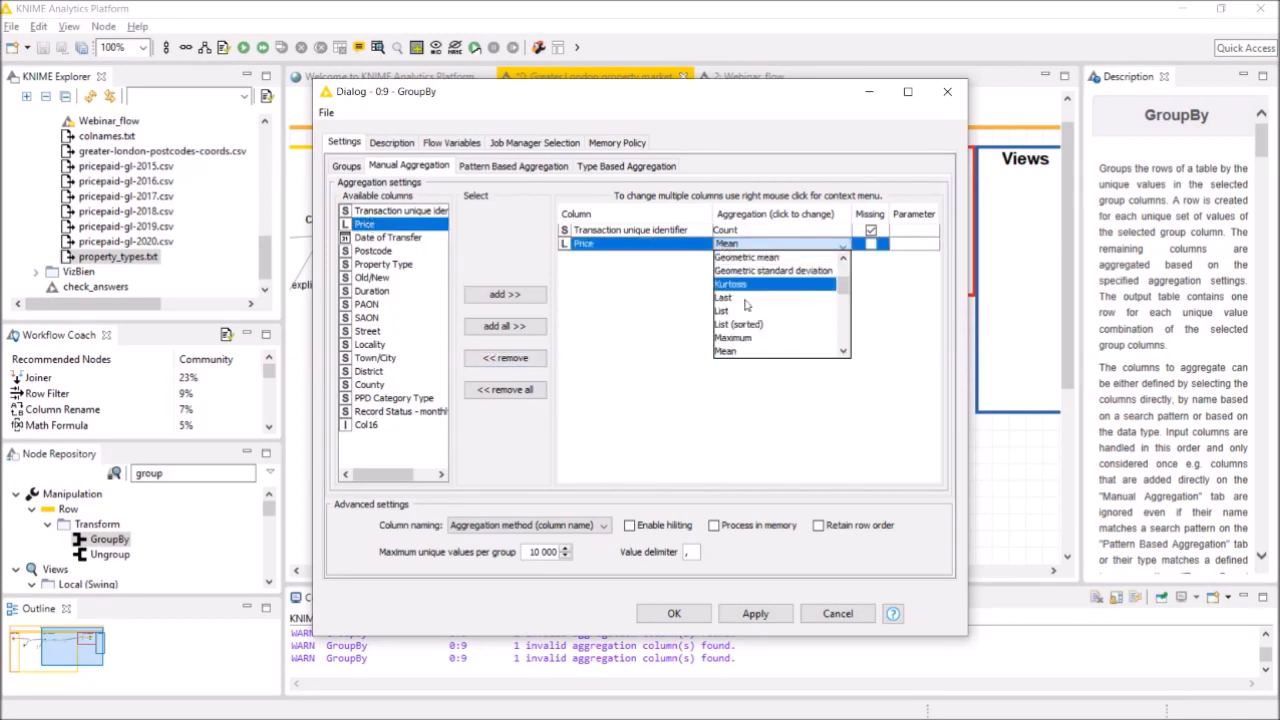
scroll(746, 340, "down", 3)
scroll(746, 340, "down", 3)
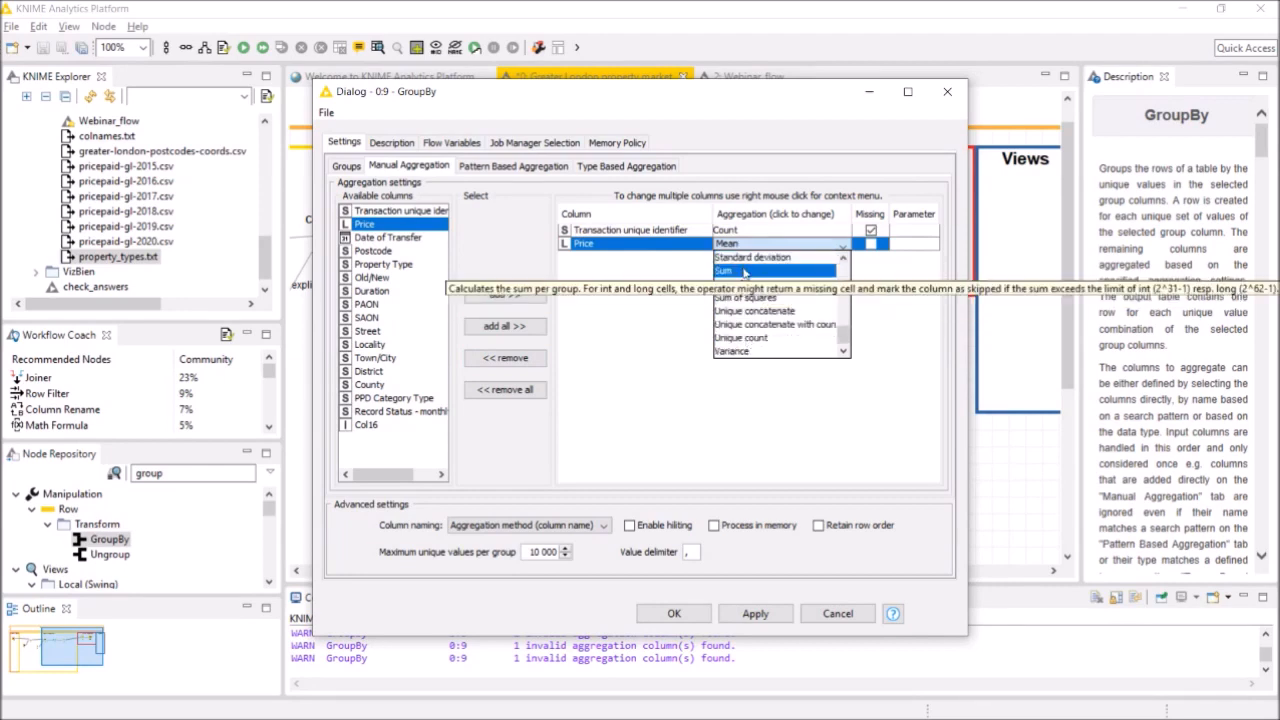
left_click(745, 271)
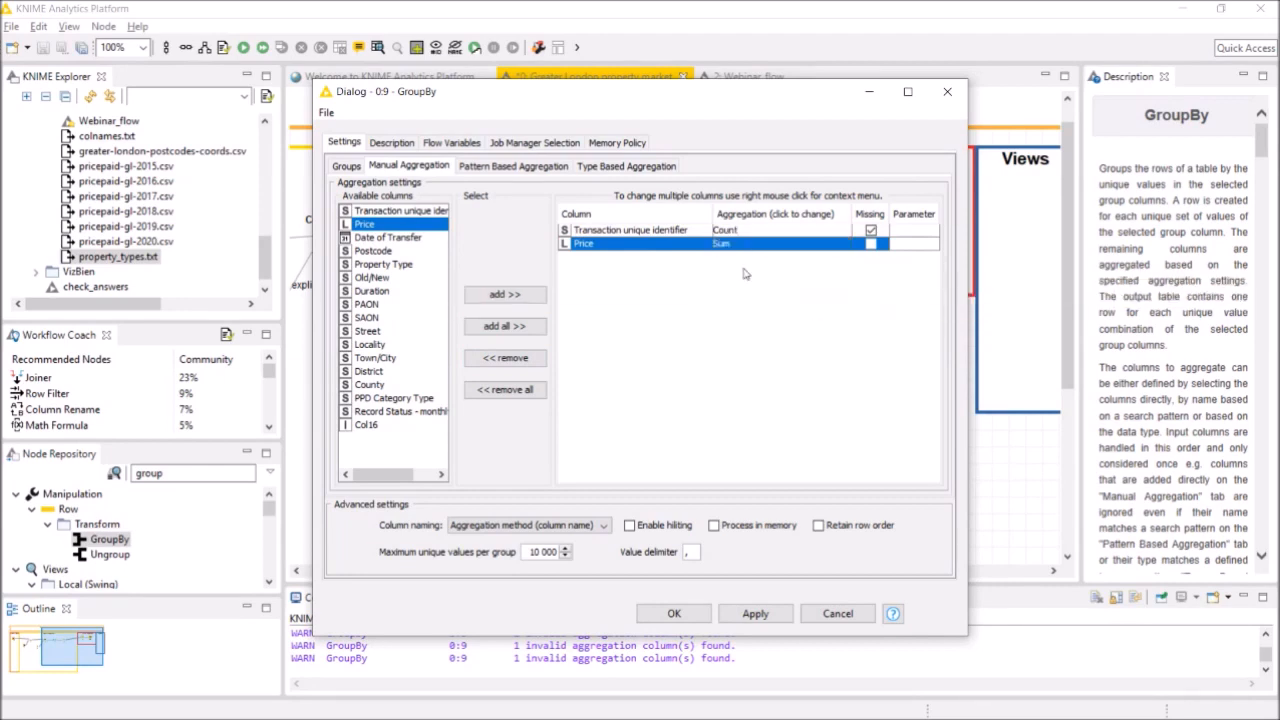
left_click(673, 613)
right_click(906, 210)
left_click(946, 238)
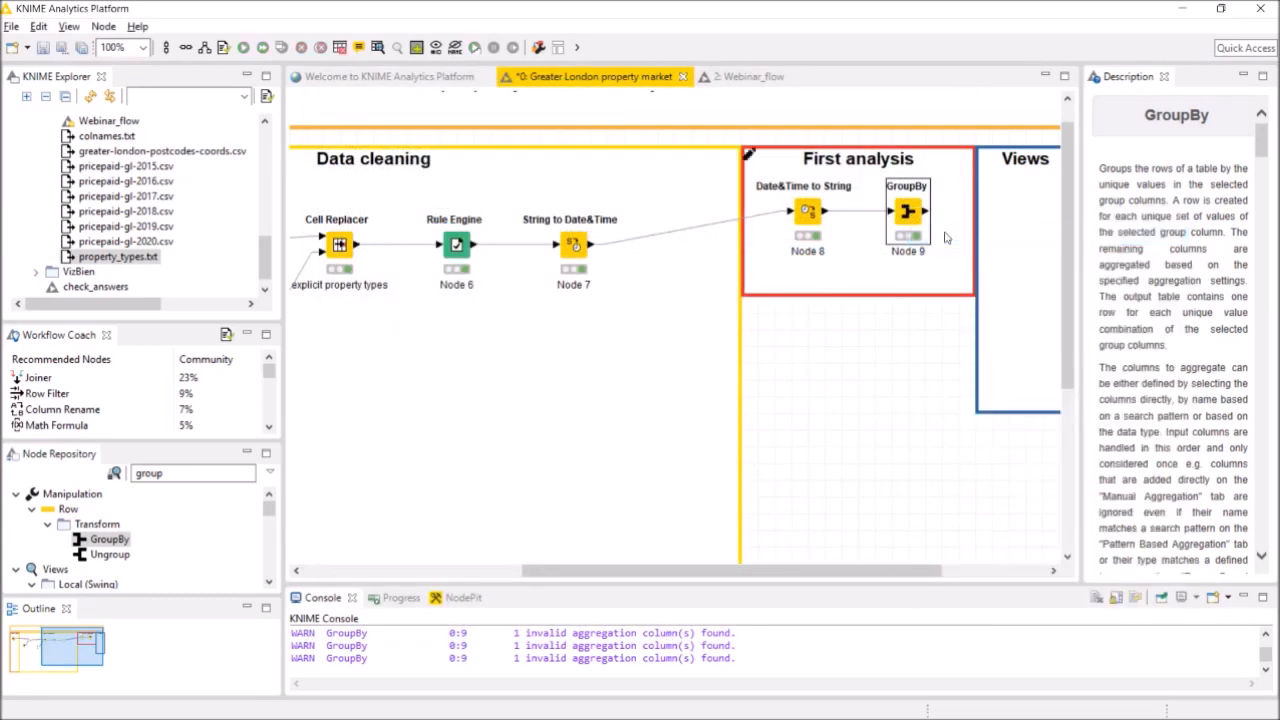
Step: Open the GroupBy output table and widen its columns so the full headings can be read
right_click(918, 217)
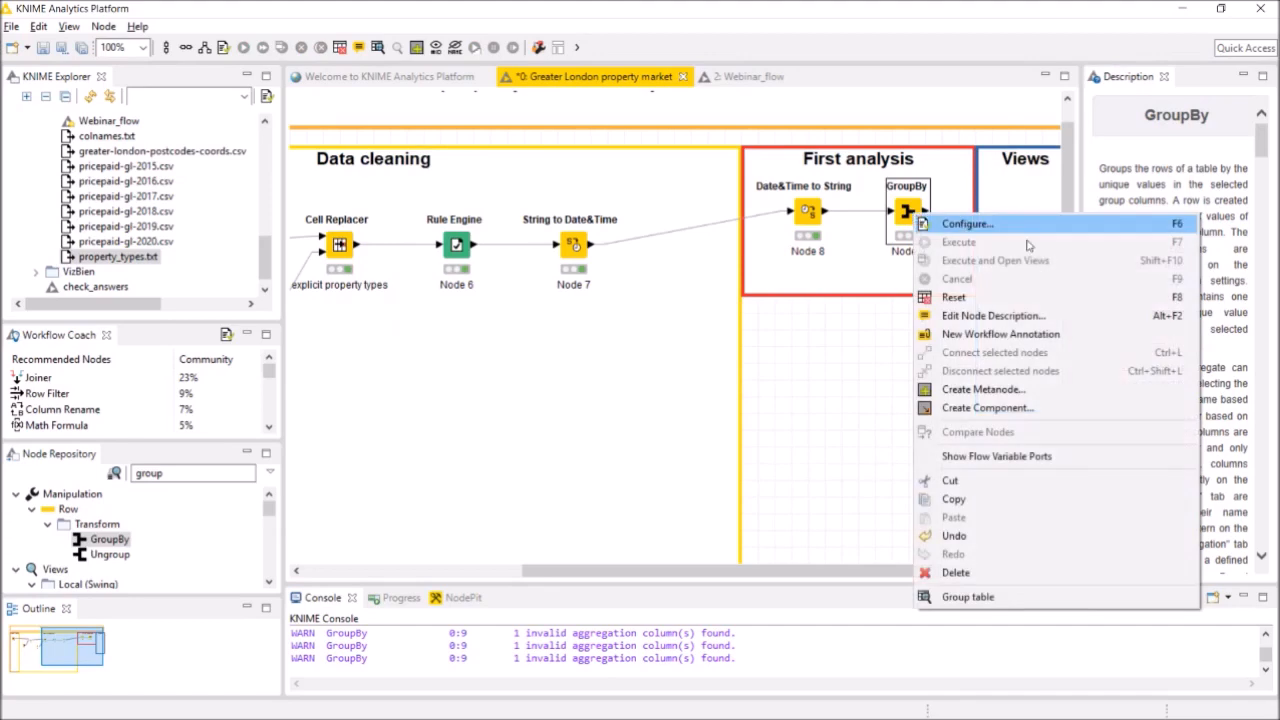
left_click(1008, 600)
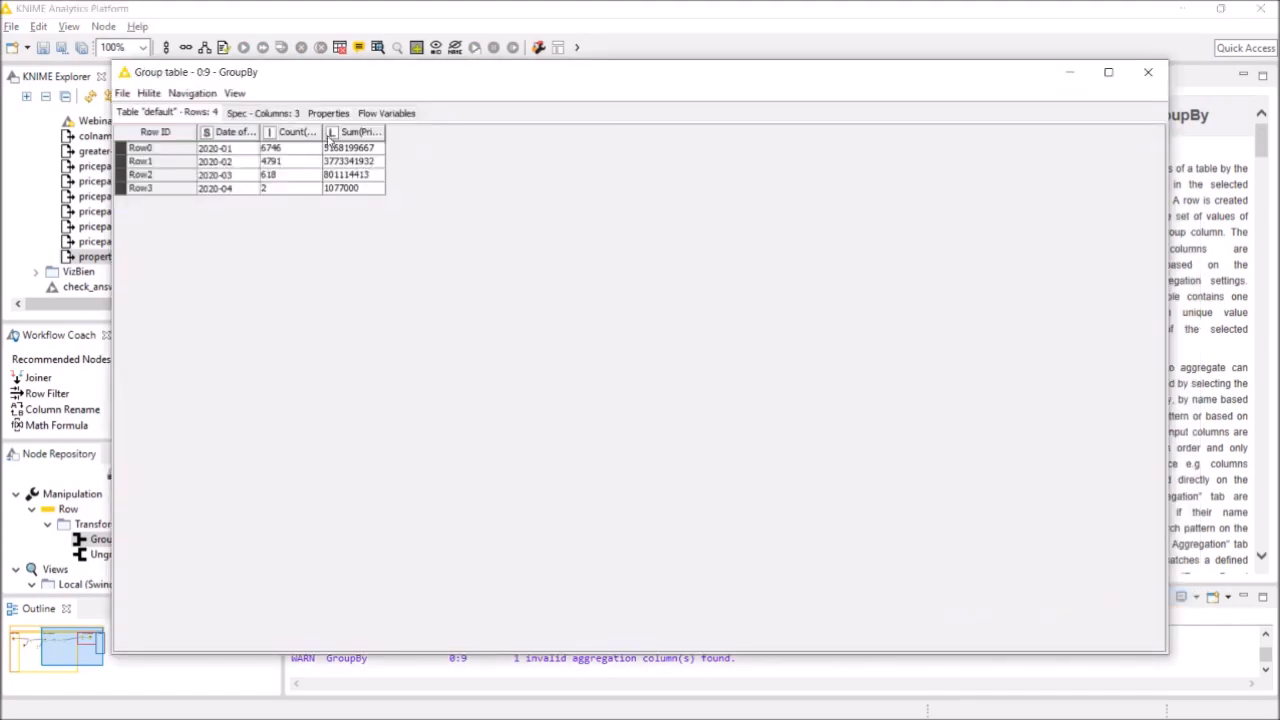
left_click_drag(321, 135, 384, 137)
left_click_drag(262, 136, 364, 147)
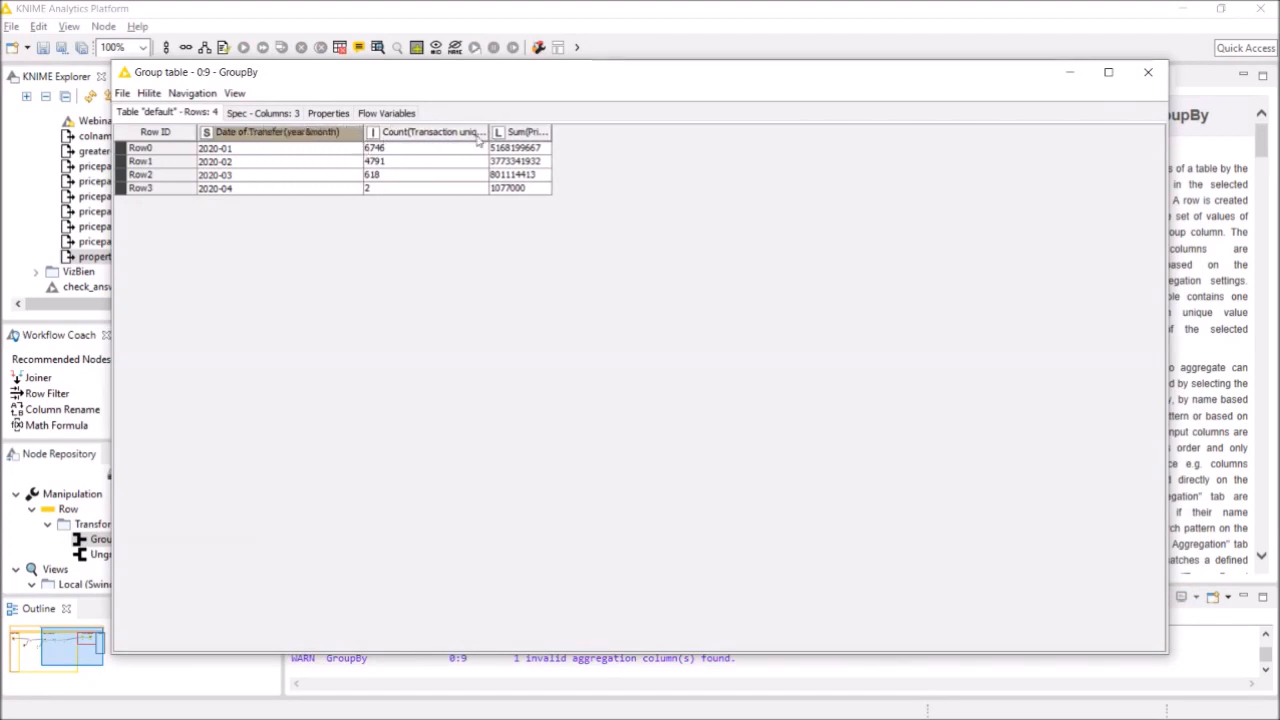
left_click_drag(489, 133, 709, 133)
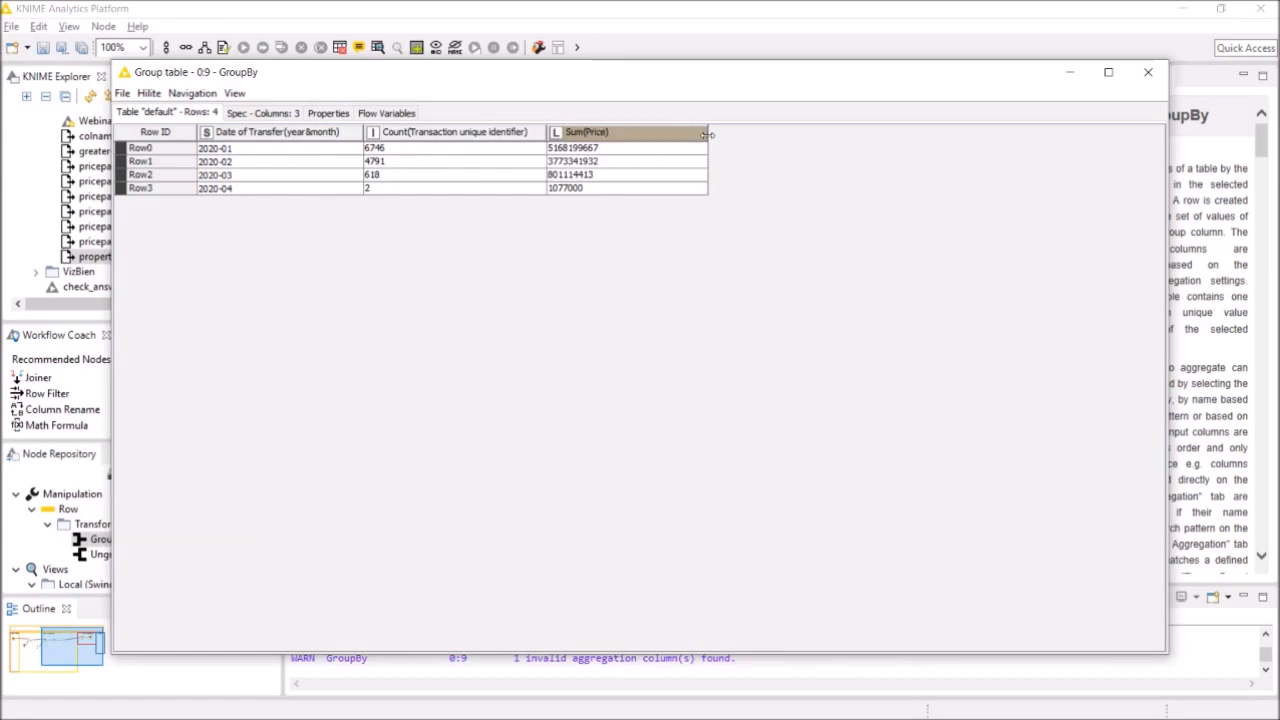
Step: Display the Sum(Price) column with the Standard Double renderer, read the monthly totals and close the table
right_click(657, 141)
mouse_move(681, 150)
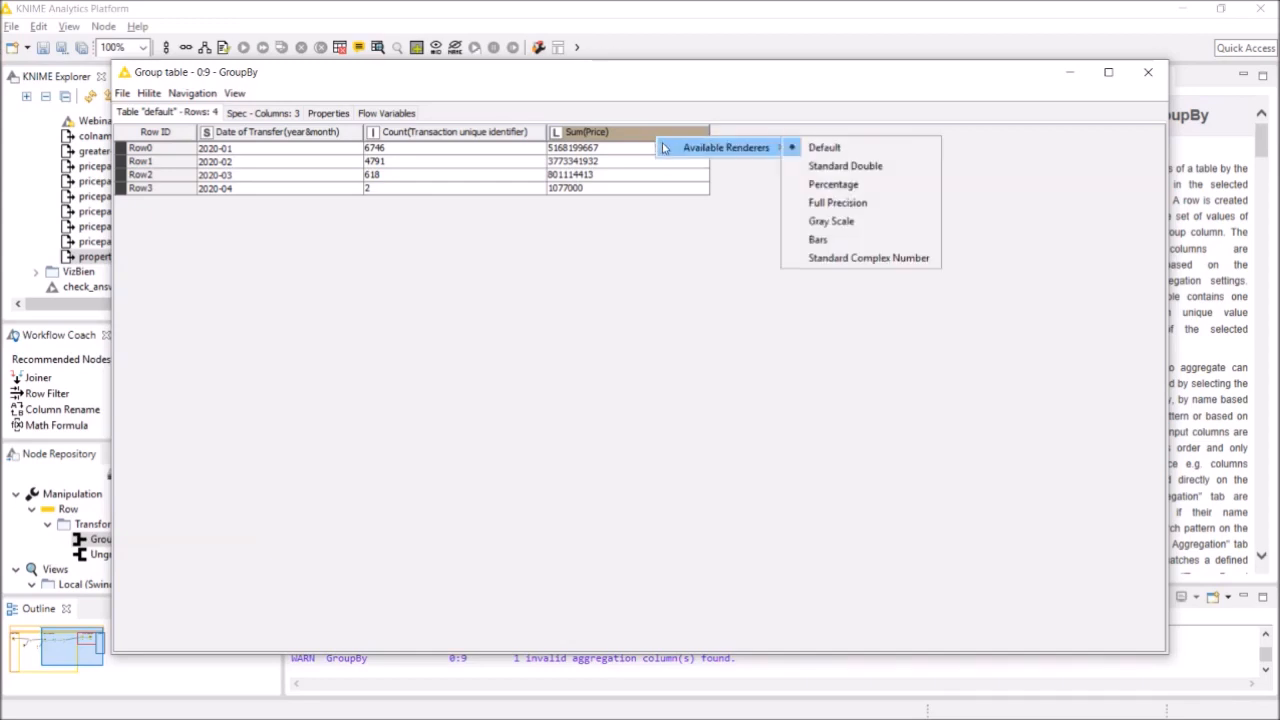
left_click(842, 168)
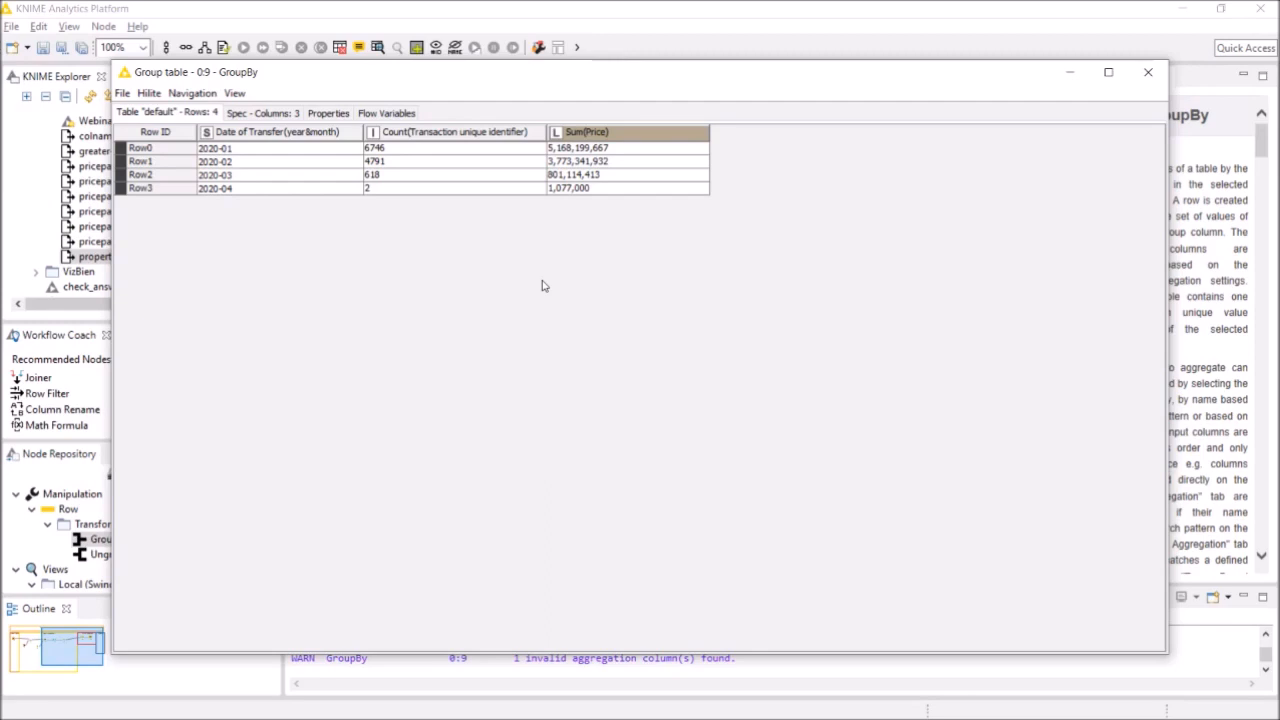
left_click(1145, 73)
left_click(1145, 73)
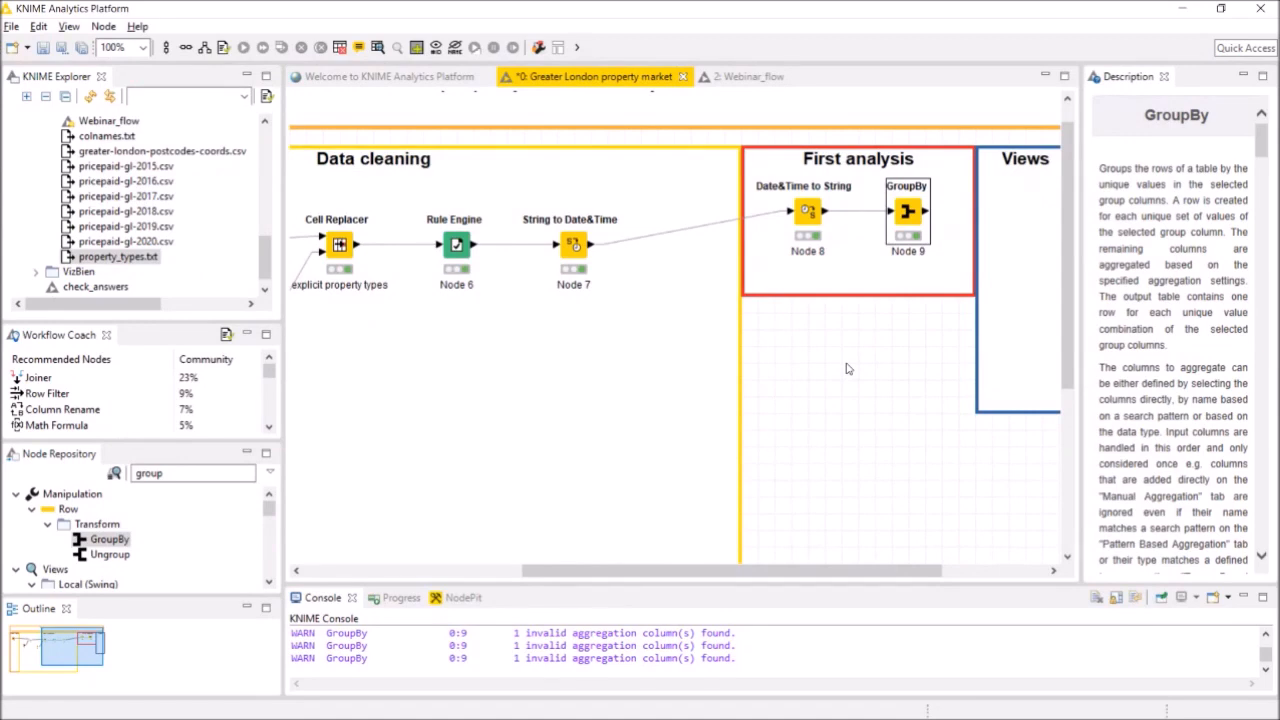
Step: Switch to the Webinar_flow workflow and examine its input data and data cleaning nodes
left_click(752, 77)
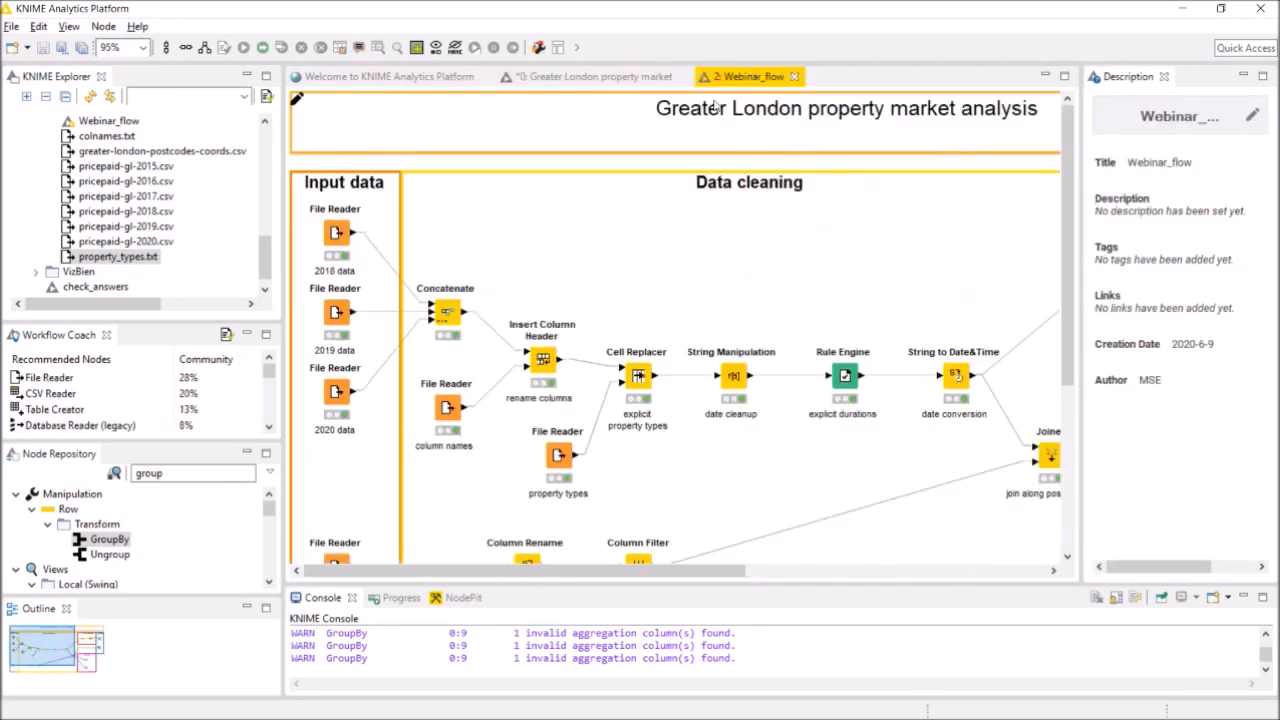
scroll(668, 232, "down", 3)
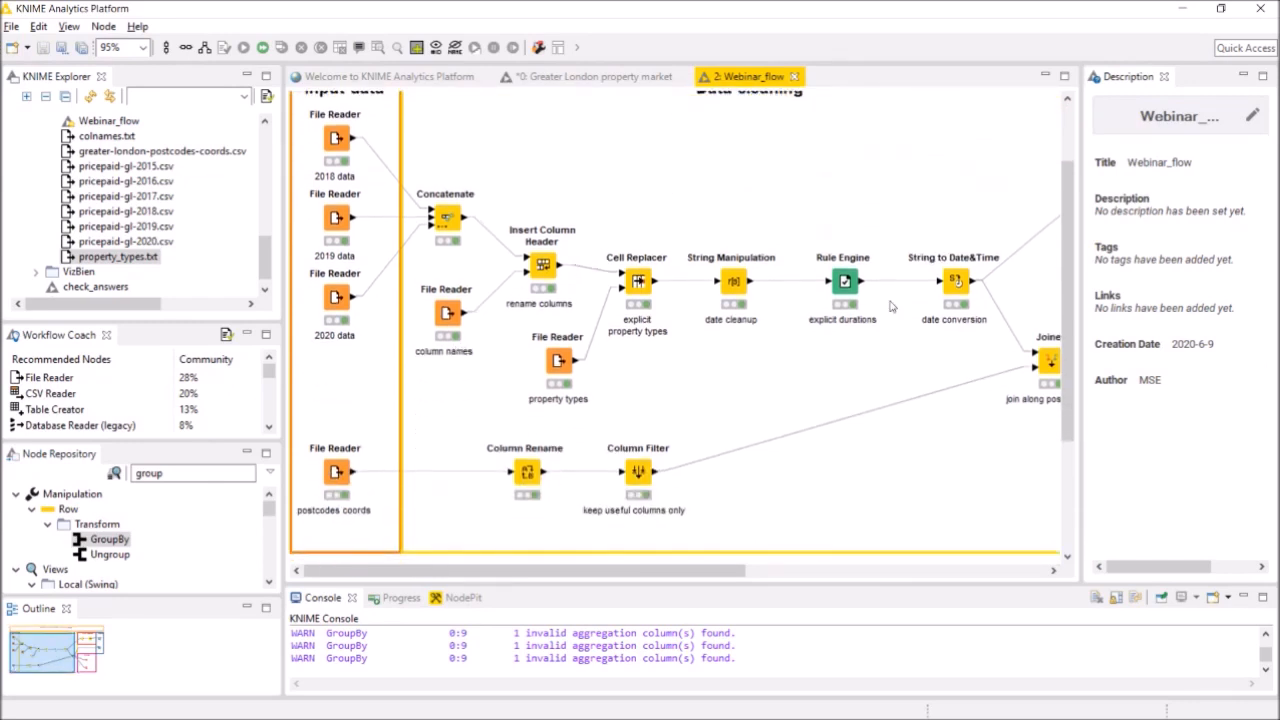
left_click_drag(677, 577, 776, 577)
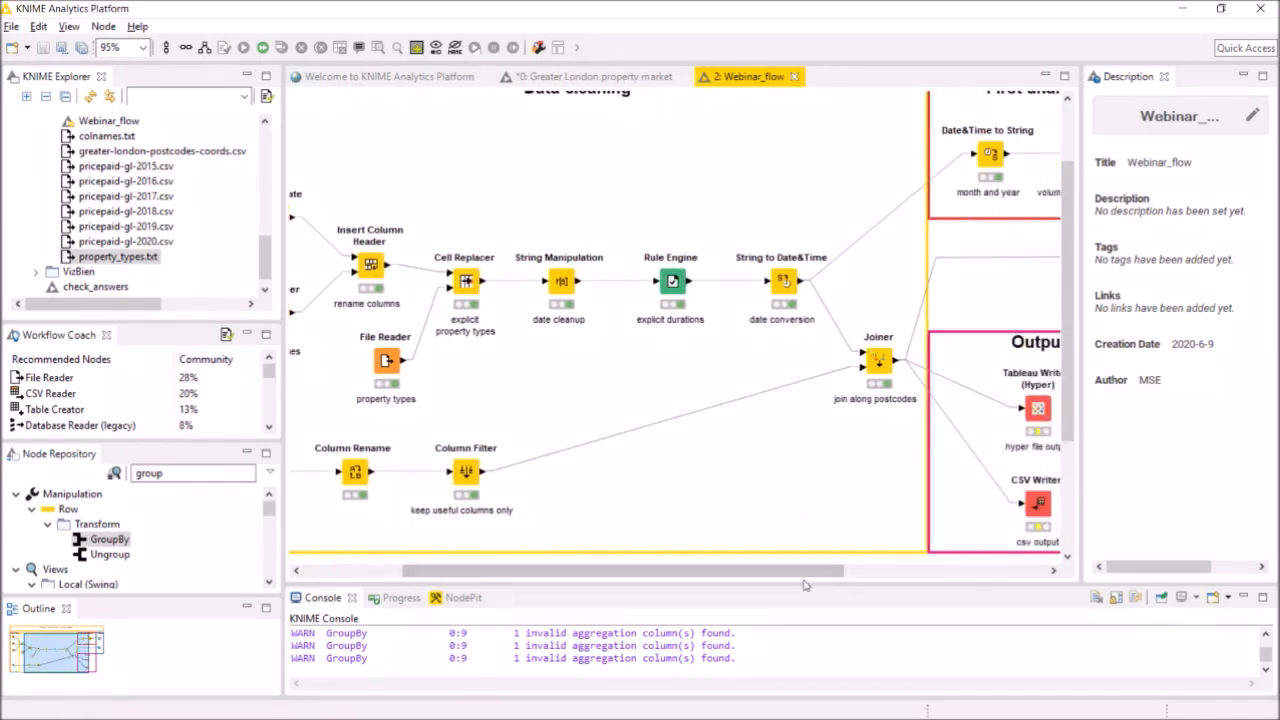
left_click_drag(812, 577, 715, 578)
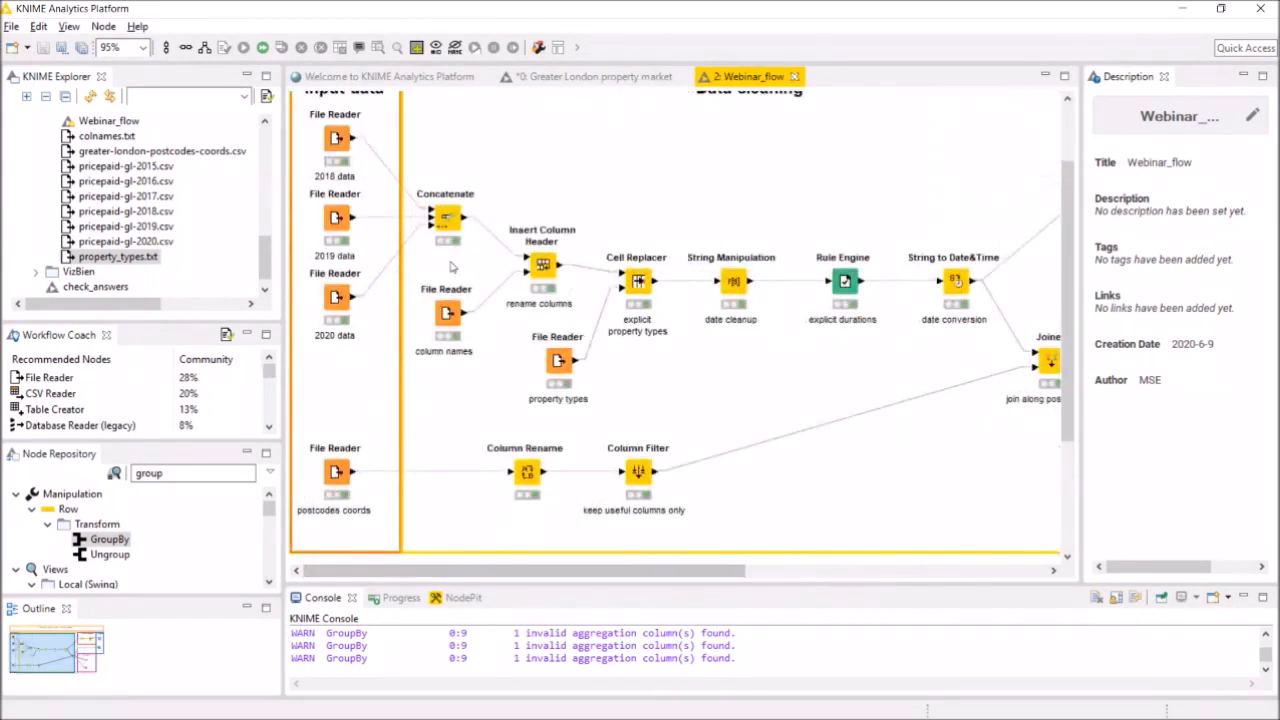
scroll(451, 265, "up", 1)
scroll(451, 265, "up", 1)
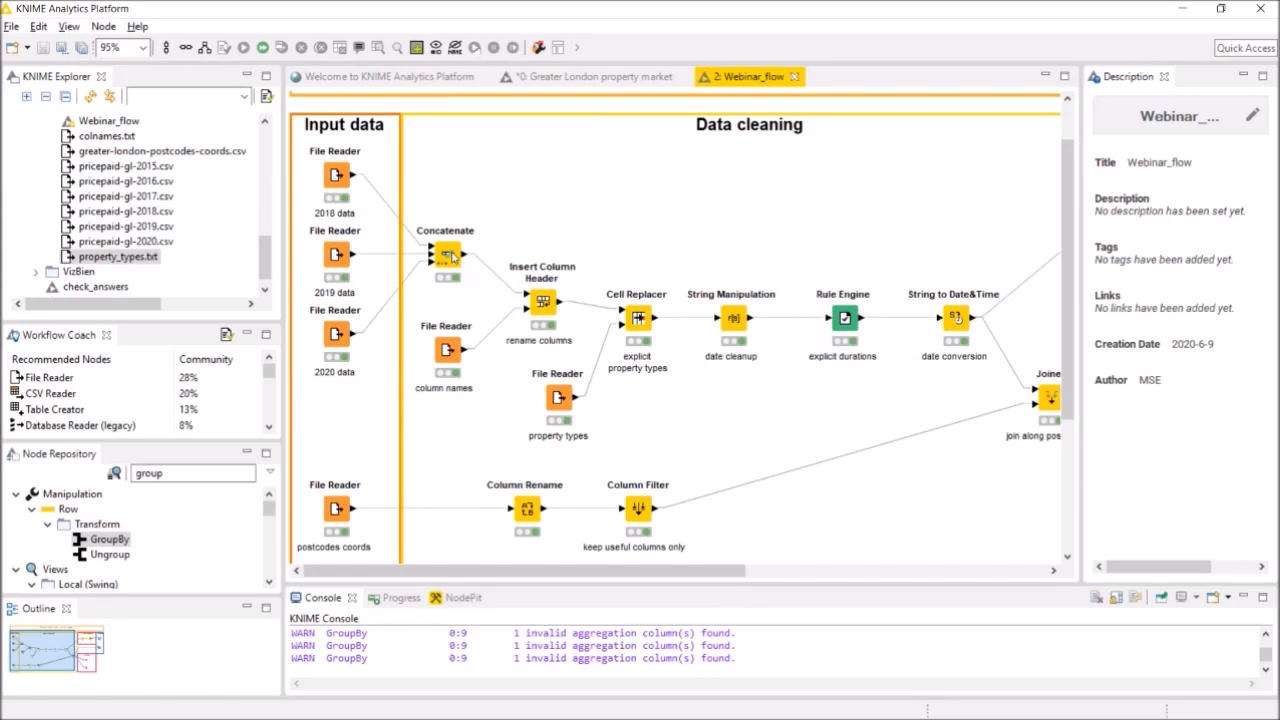
scroll(460, 325, "down", 2)
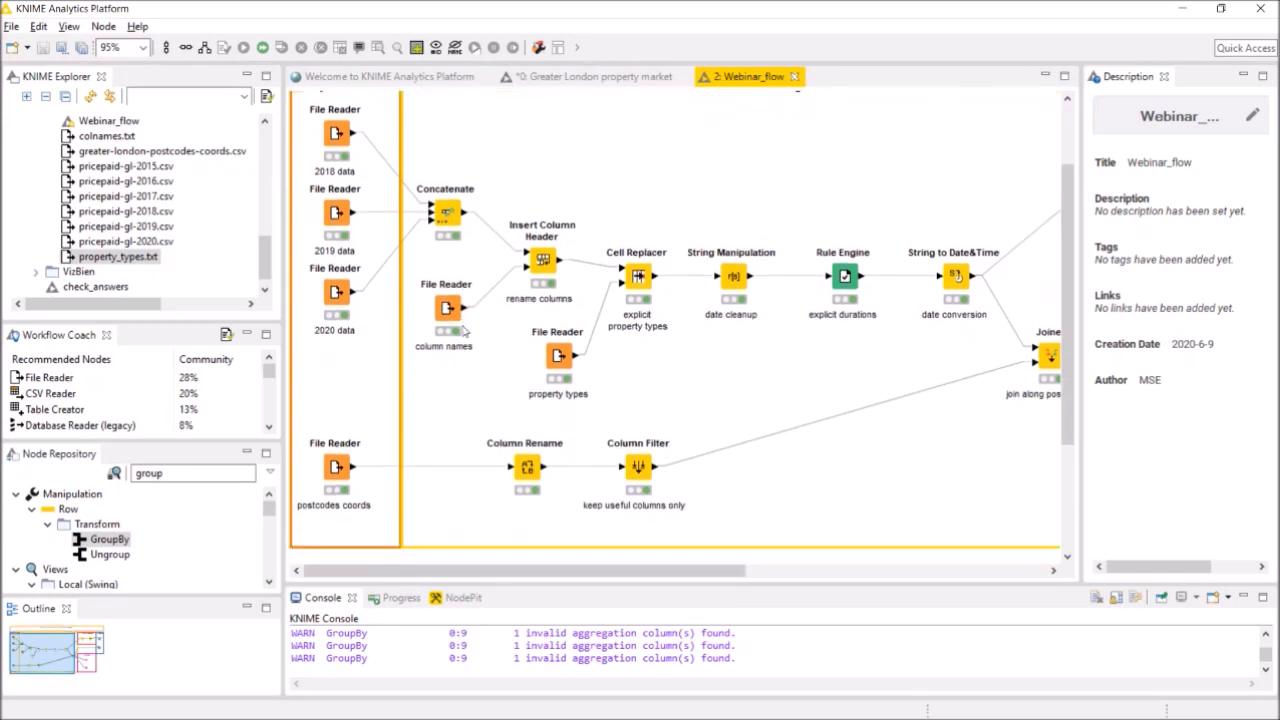
scroll(463, 332, "down", 2)
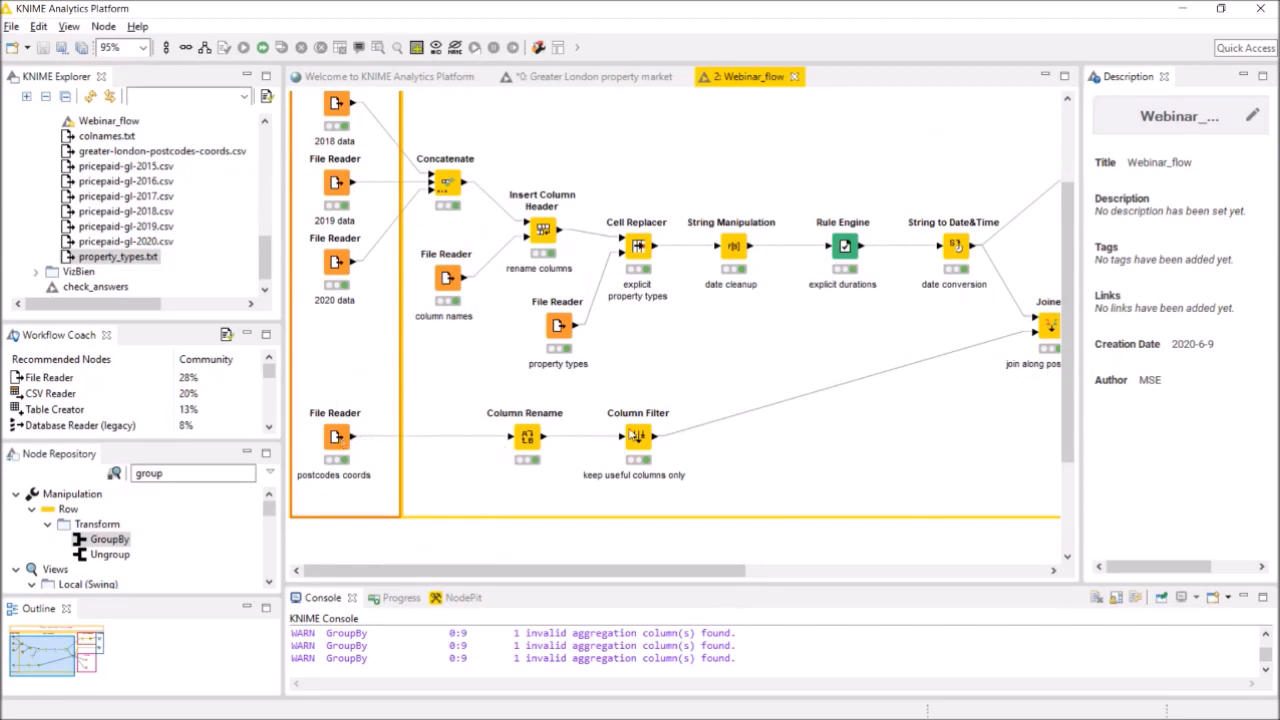
Step: Open the Column Filter's filtered table, check the postcode coordinate columns and close it
right_click(638, 437)
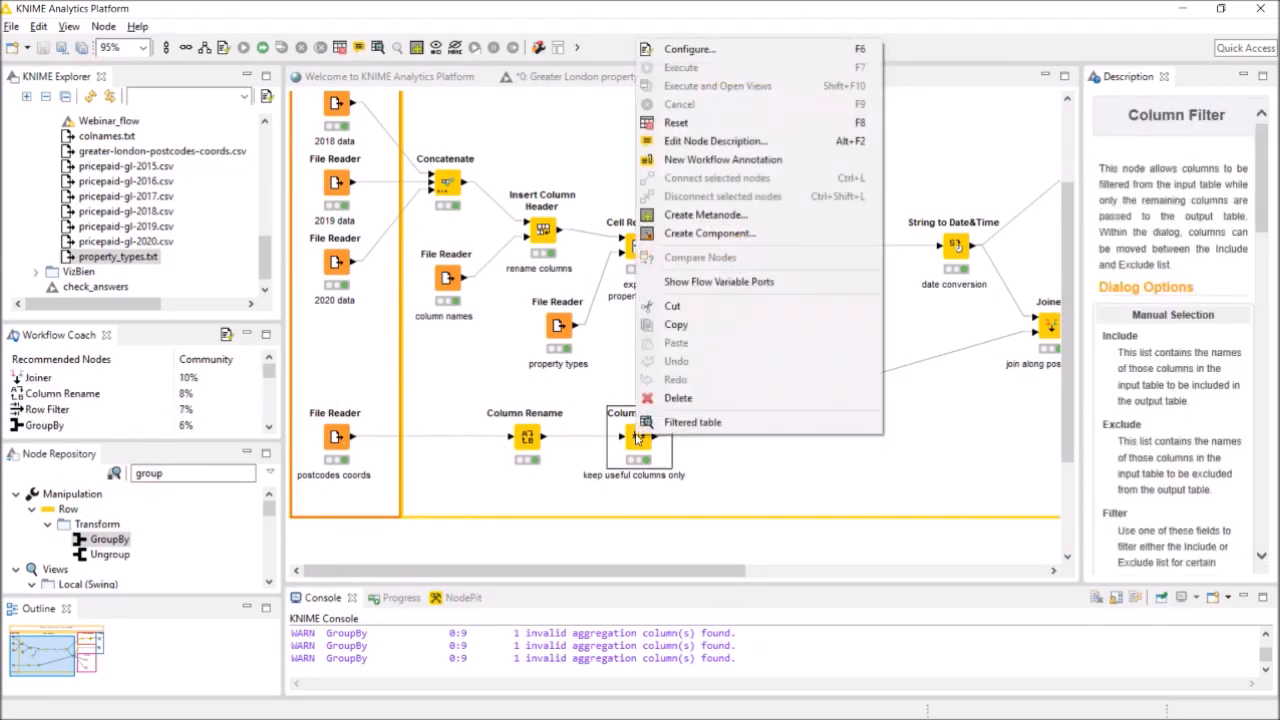
left_click(690, 422)
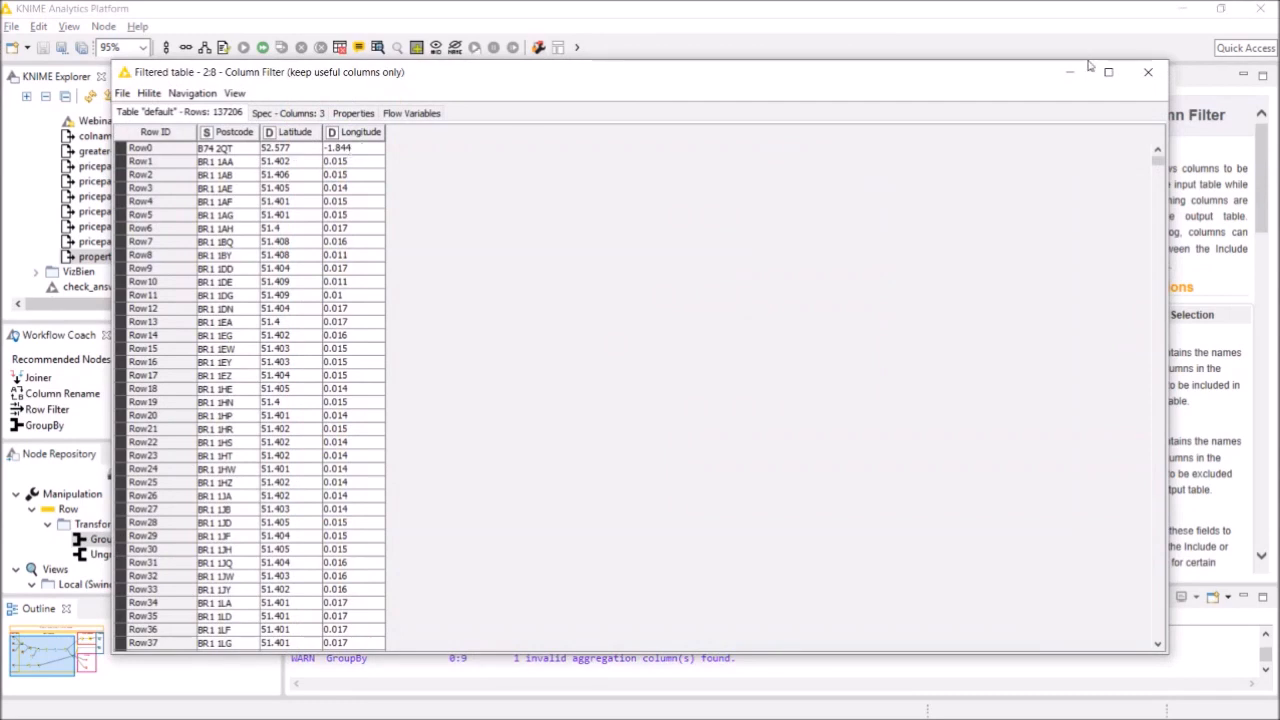
left_click(1147, 75)
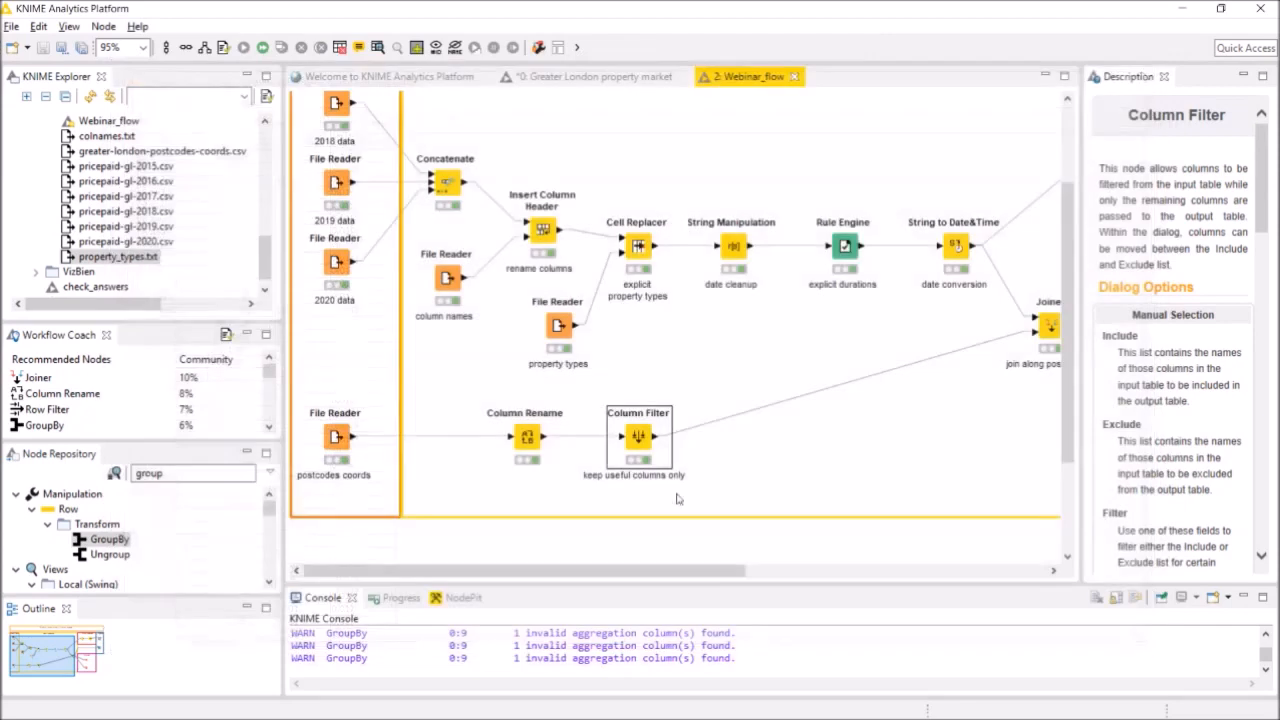
Step: Open the Joiner's joined table, check the transaction columns together with Latitude and Longitude, and close it
left_click_drag(697, 571, 828, 571)
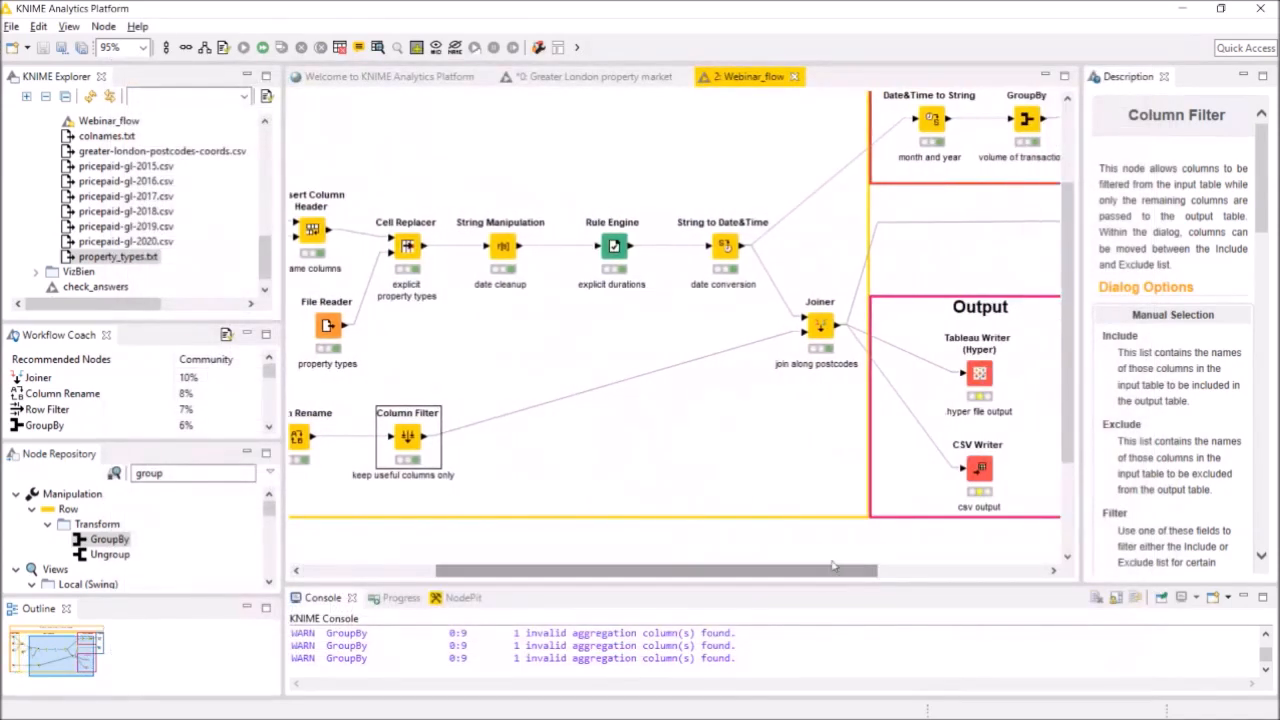
right_click(824, 328)
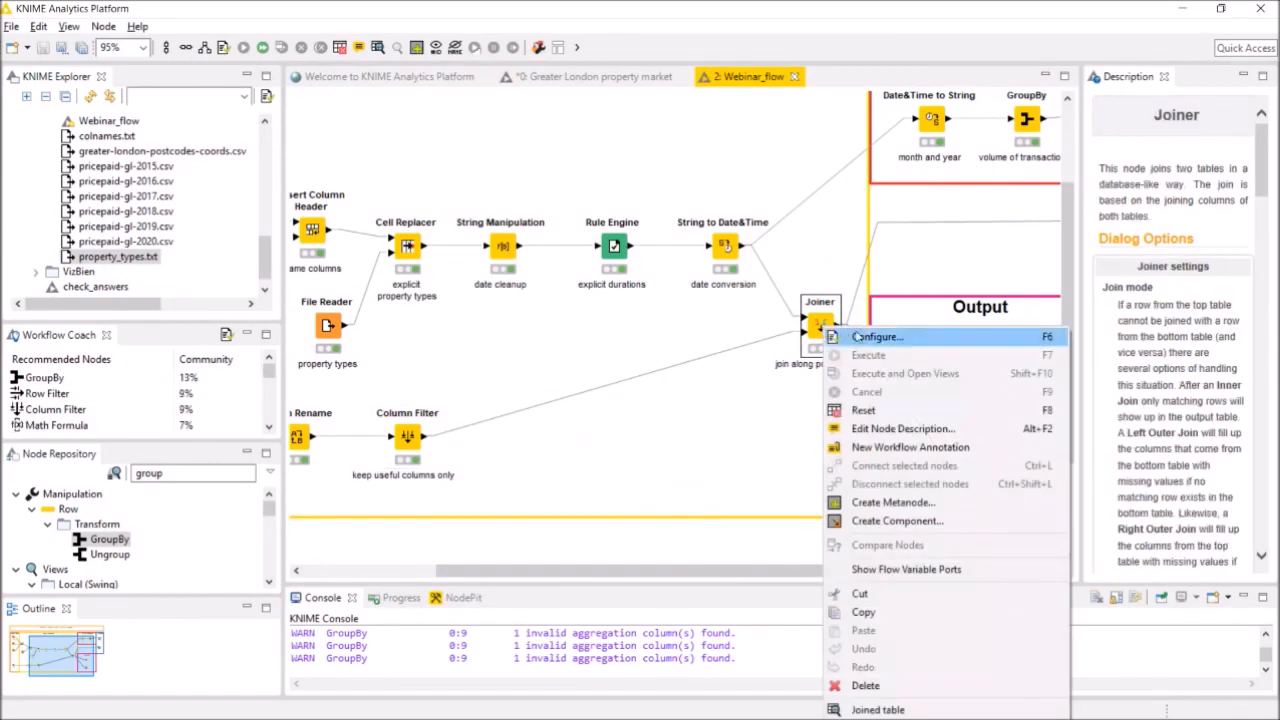
left_click(870, 708)
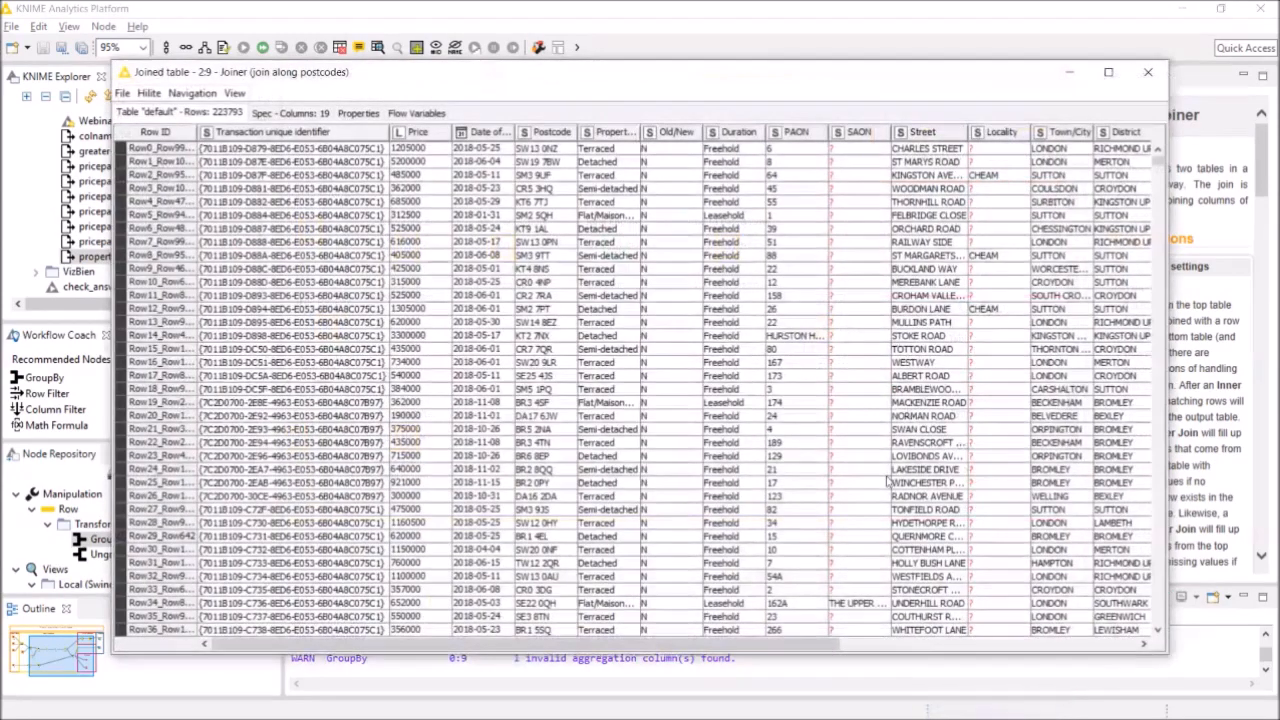
left_click_drag(472, 643, 788, 688)
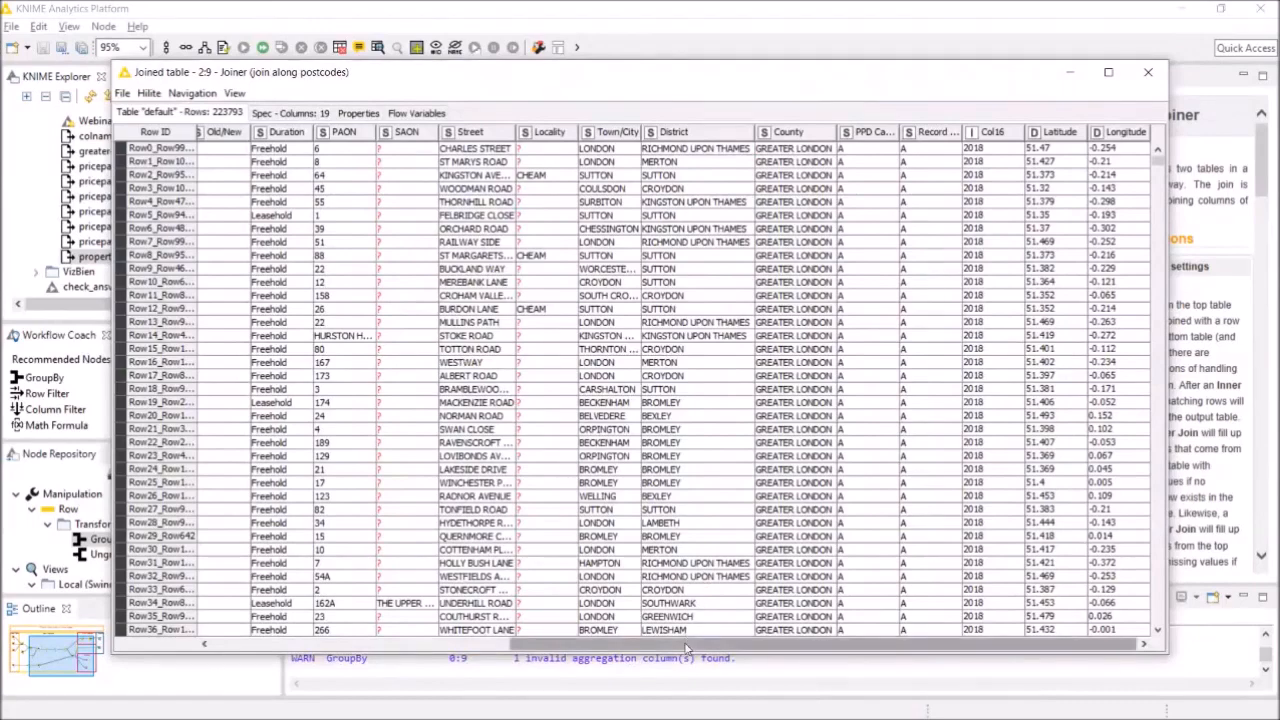
left_click_drag(689, 643, 539, 645)
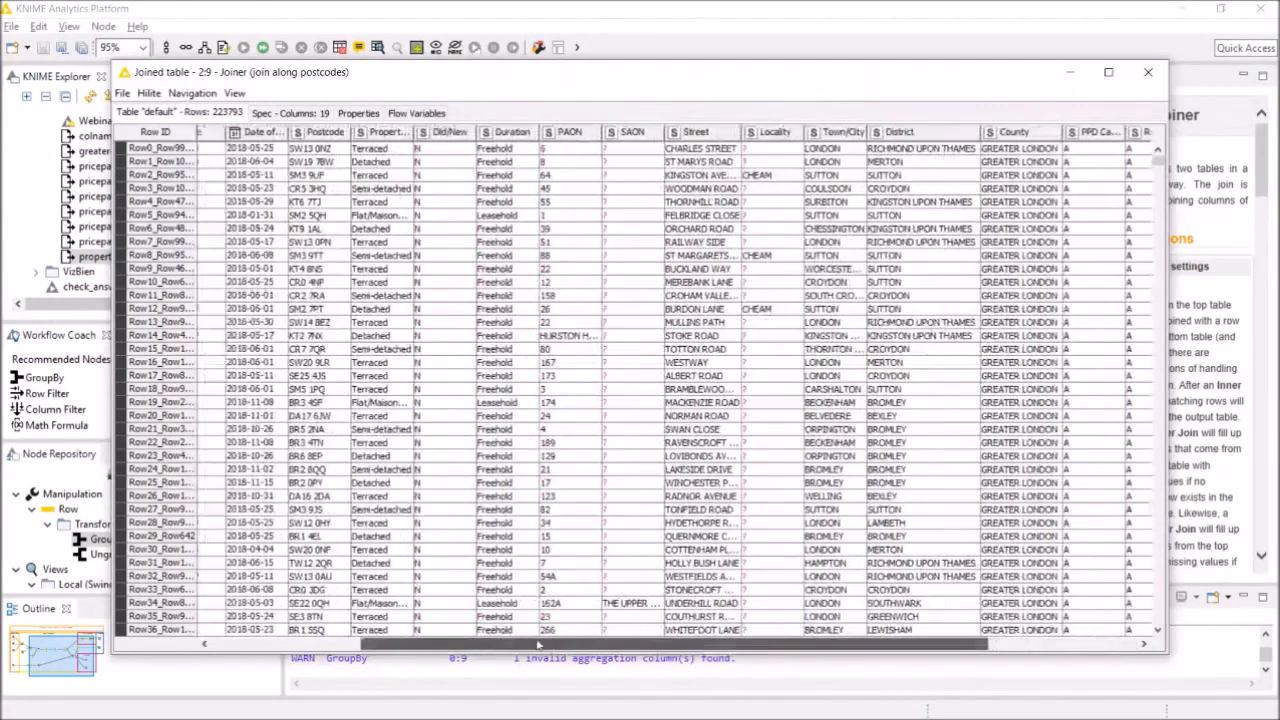
left_click(1150, 73)
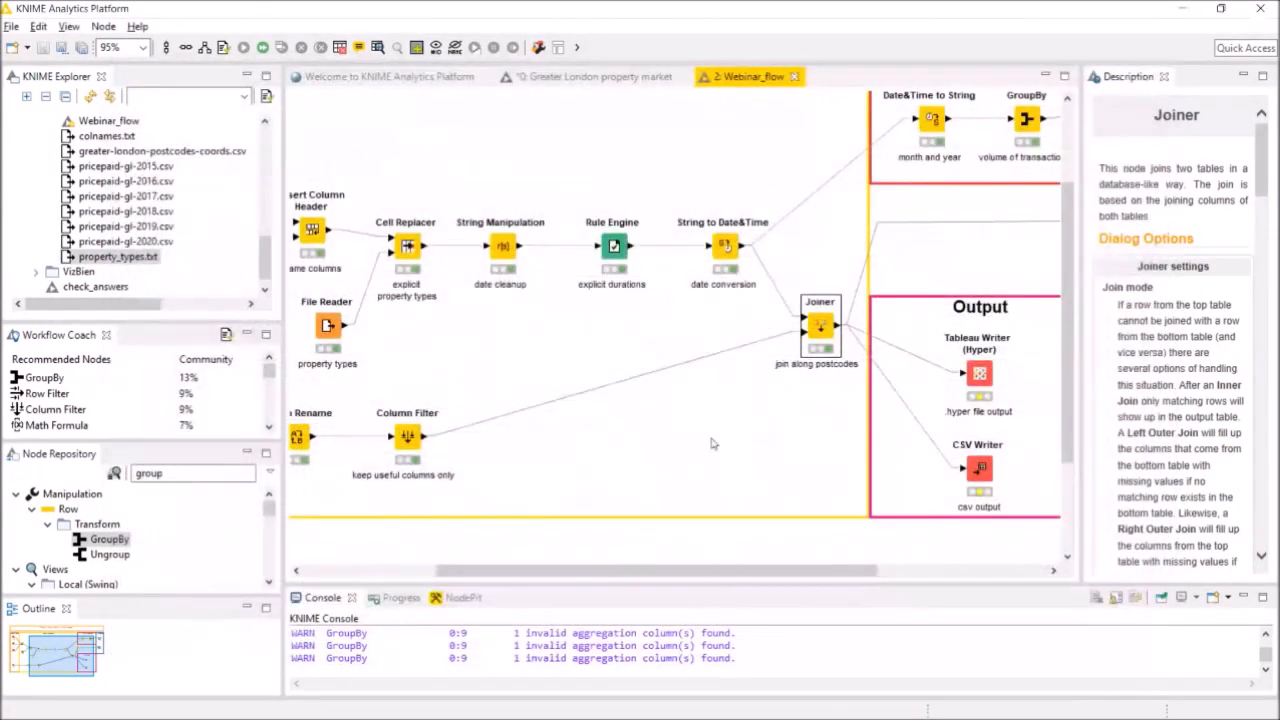
Step: Open the group table of the "volume of transactions" GroupBy node, review the monthly sums and counts, and close it
left_click_drag(759, 573, 896, 572)
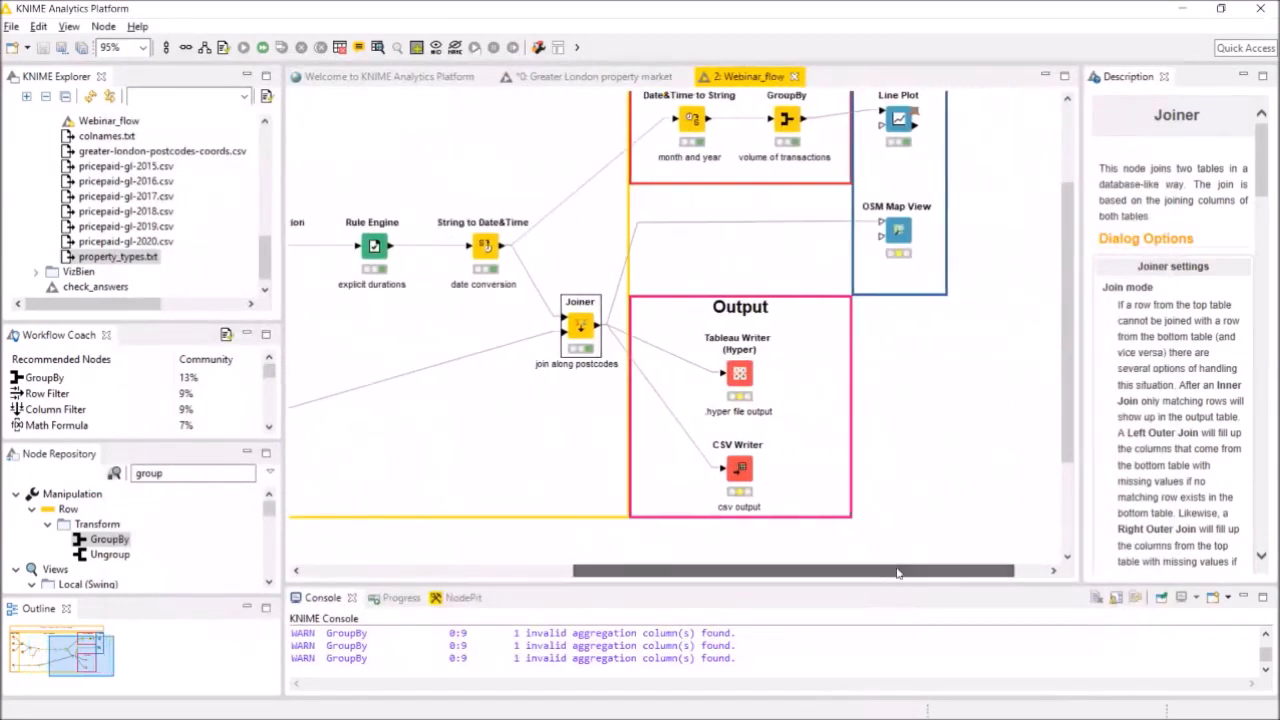
scroll(943, 404, "up", 2)
scroll(945, 404, "up", 1)
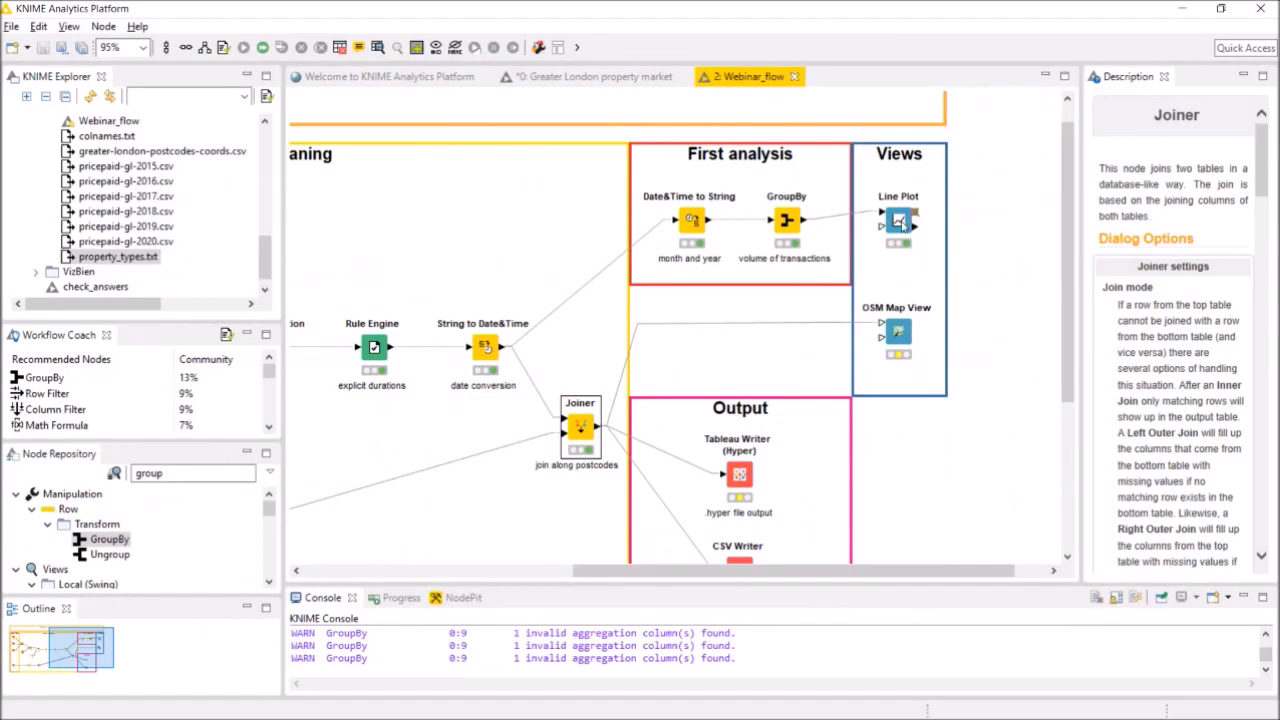
right_click(790, 220)
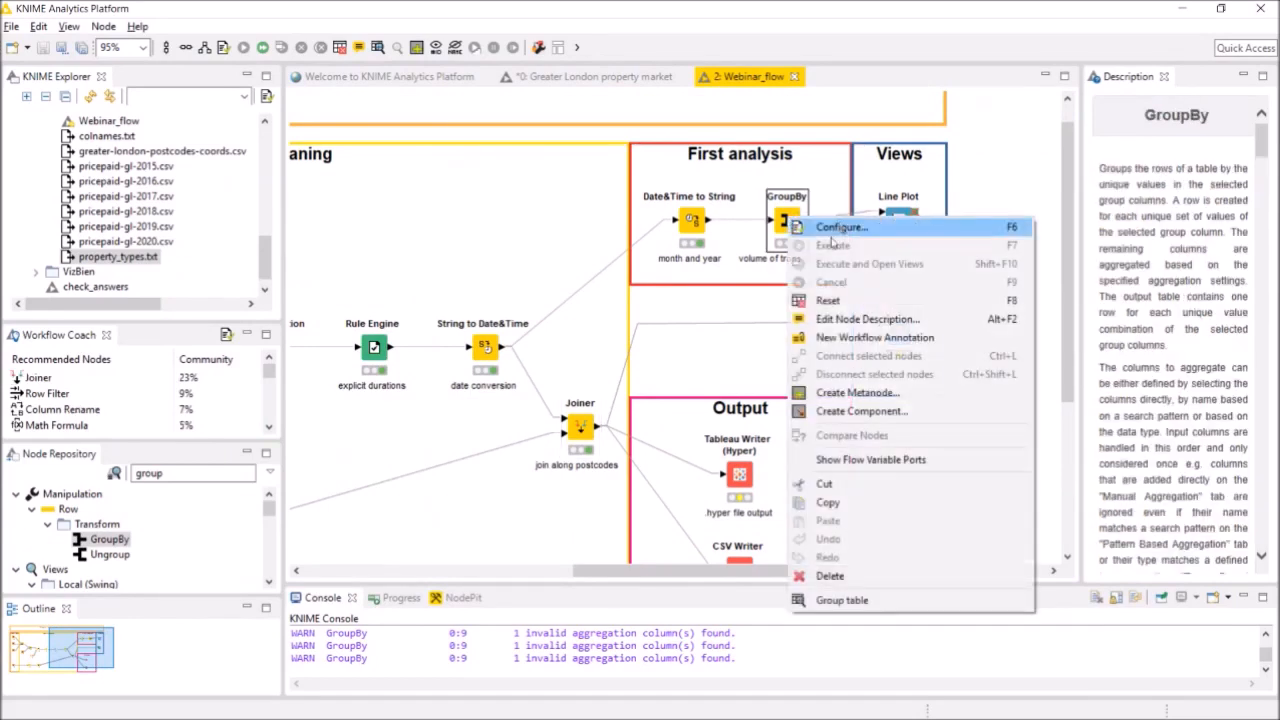
left_click(843, 600)
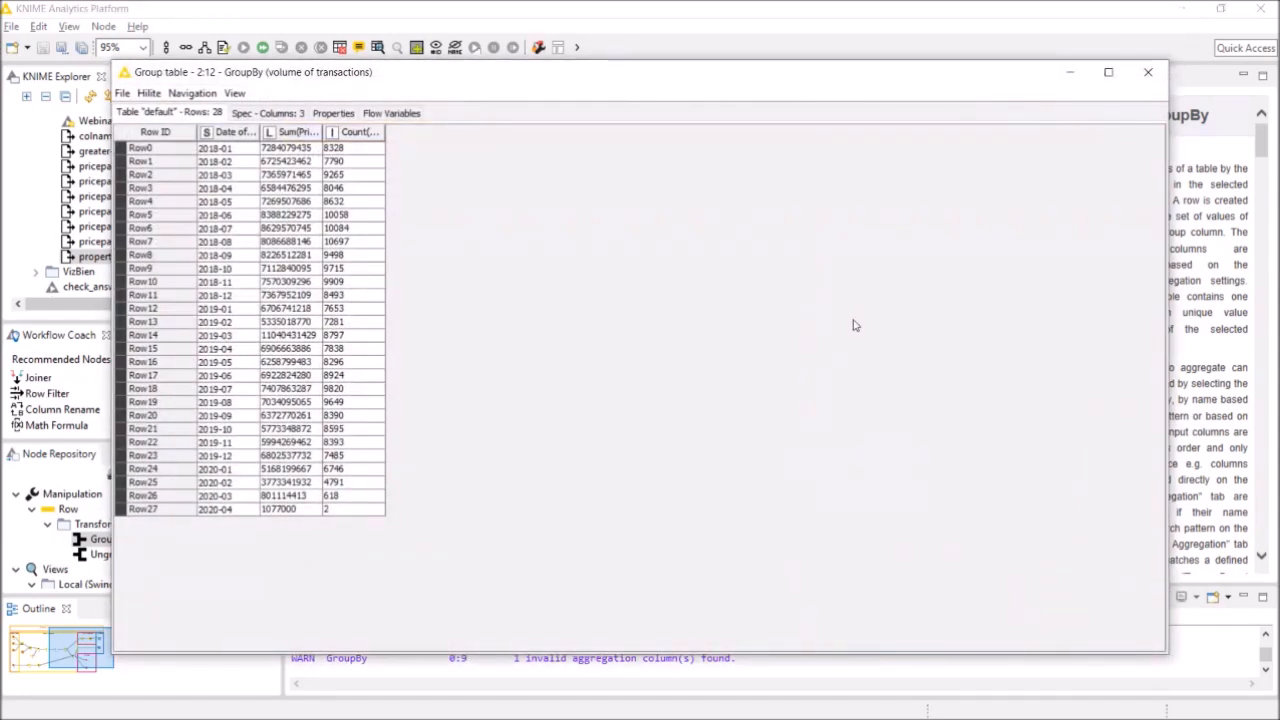
left_click(1145, 76)
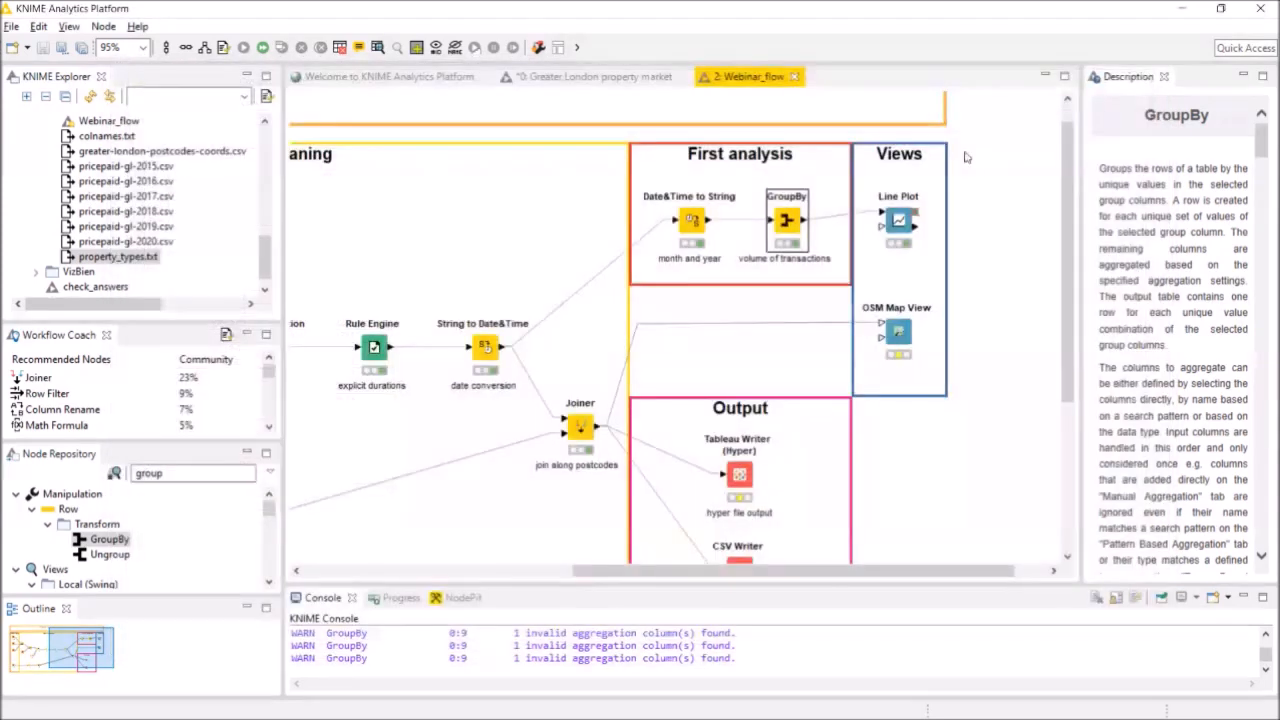
Step: Open the interactive view of the Line Plot node, examine Sum(Price) over the transfer months, and close it
right_click(899, 218)
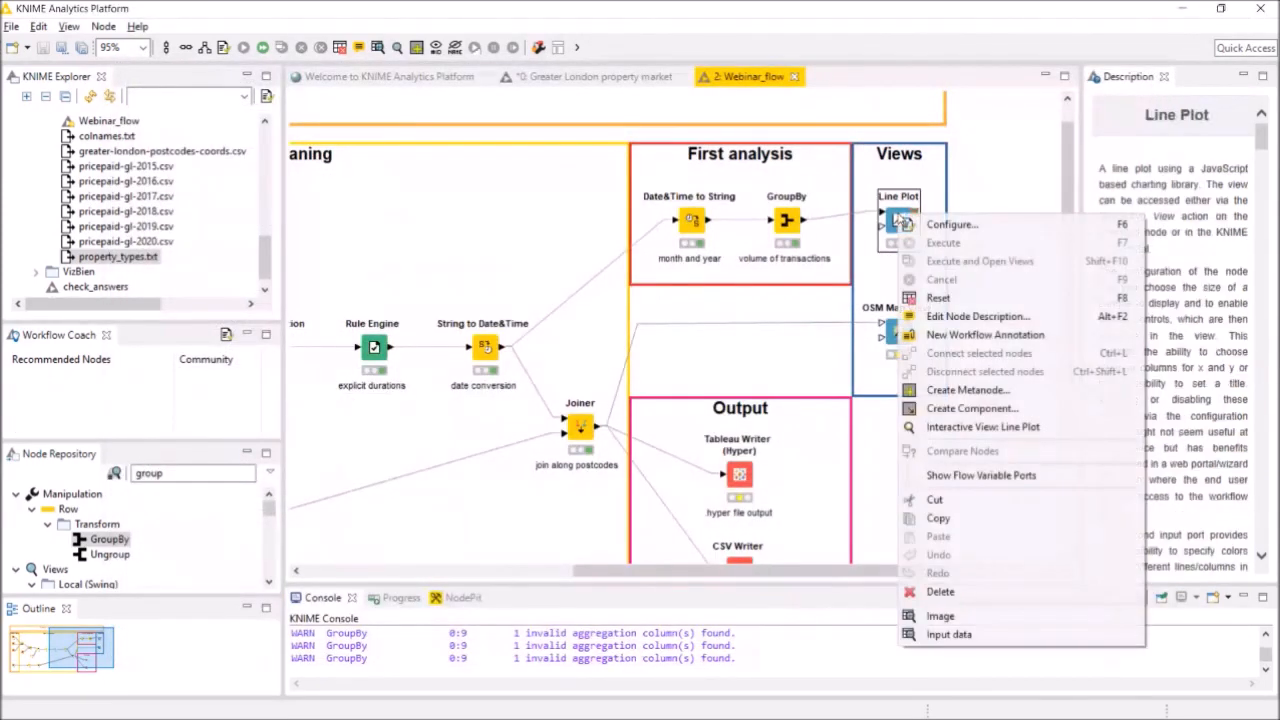
left_click(1005, 428)
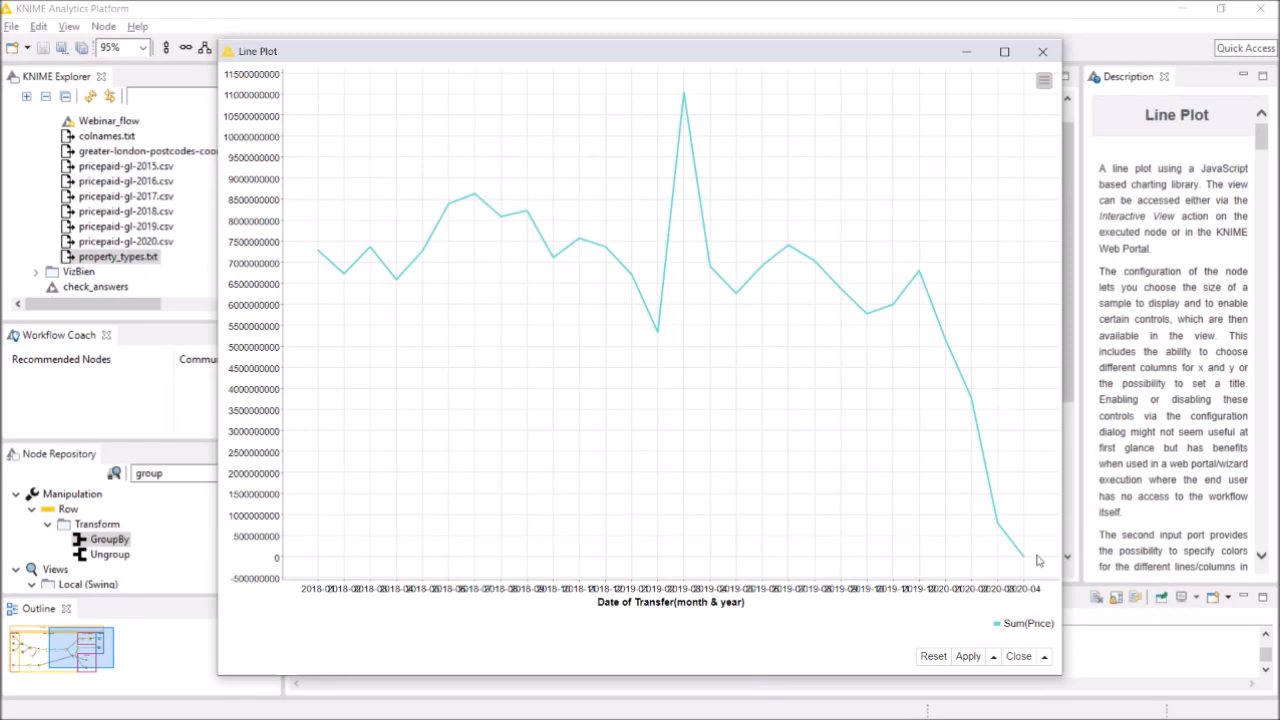
left_click(1045, 52)
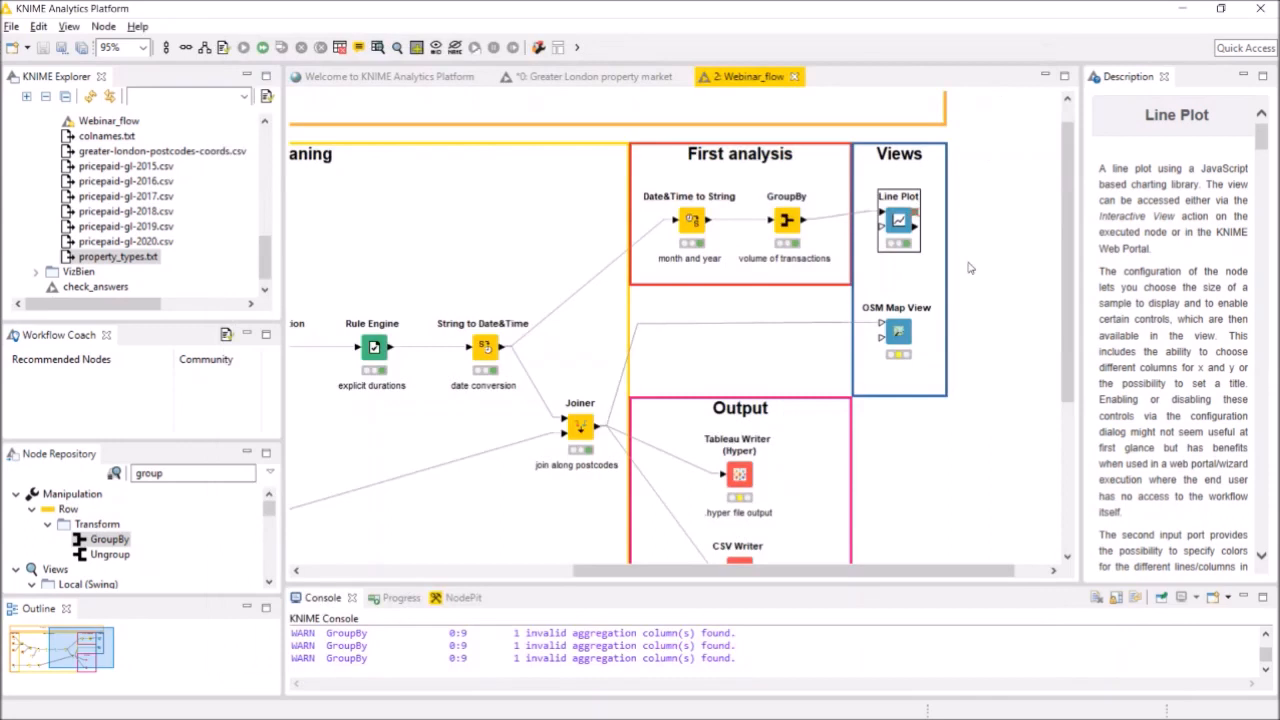
Step: Execute the Tableau Writer (Hyper) node in the Output section to write the .hyper file
scroll(942, 377, "down", 2)
left_click_drag(905, 573, 788, 570)
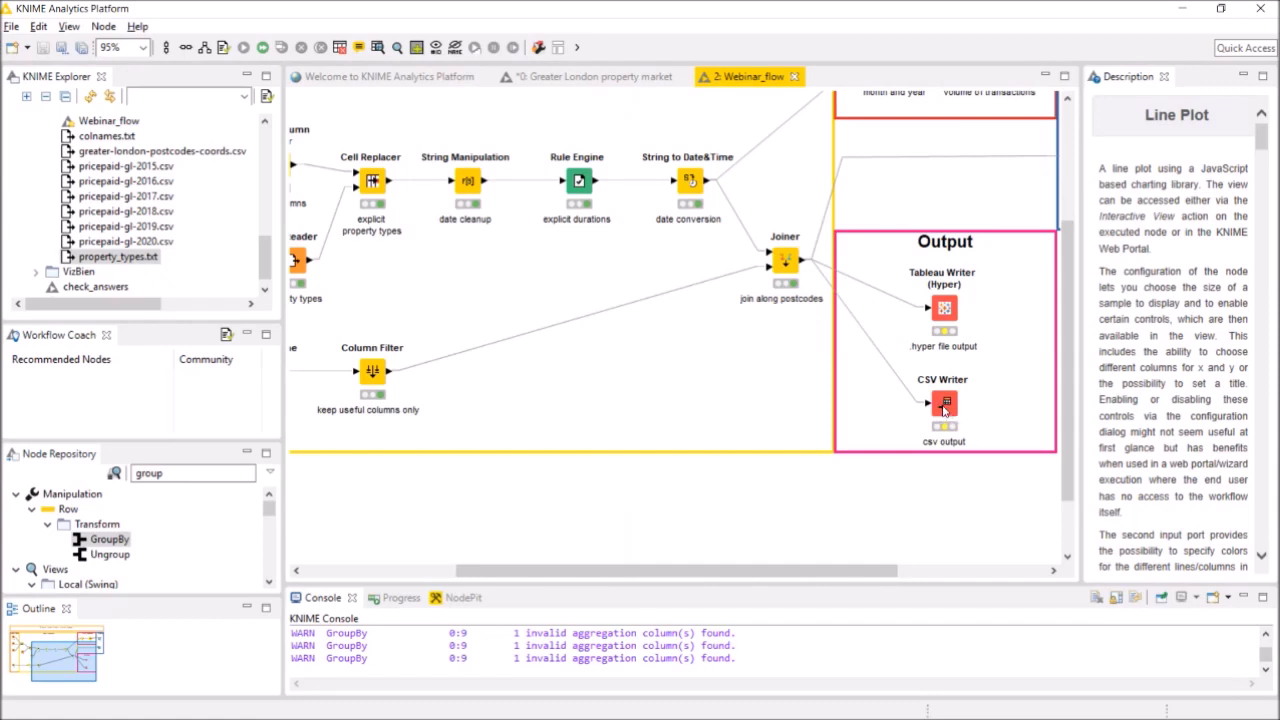
left_click(945, 315)
right_click(945, 315)
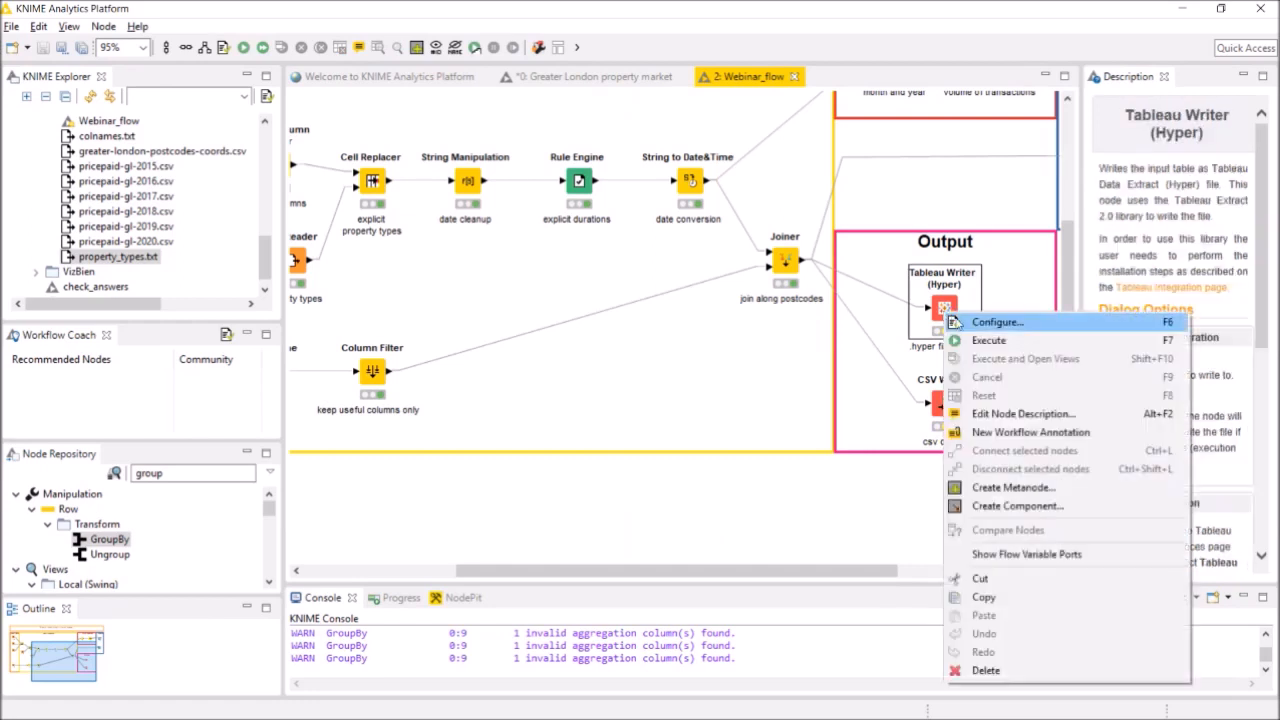
left_click(979, 341)
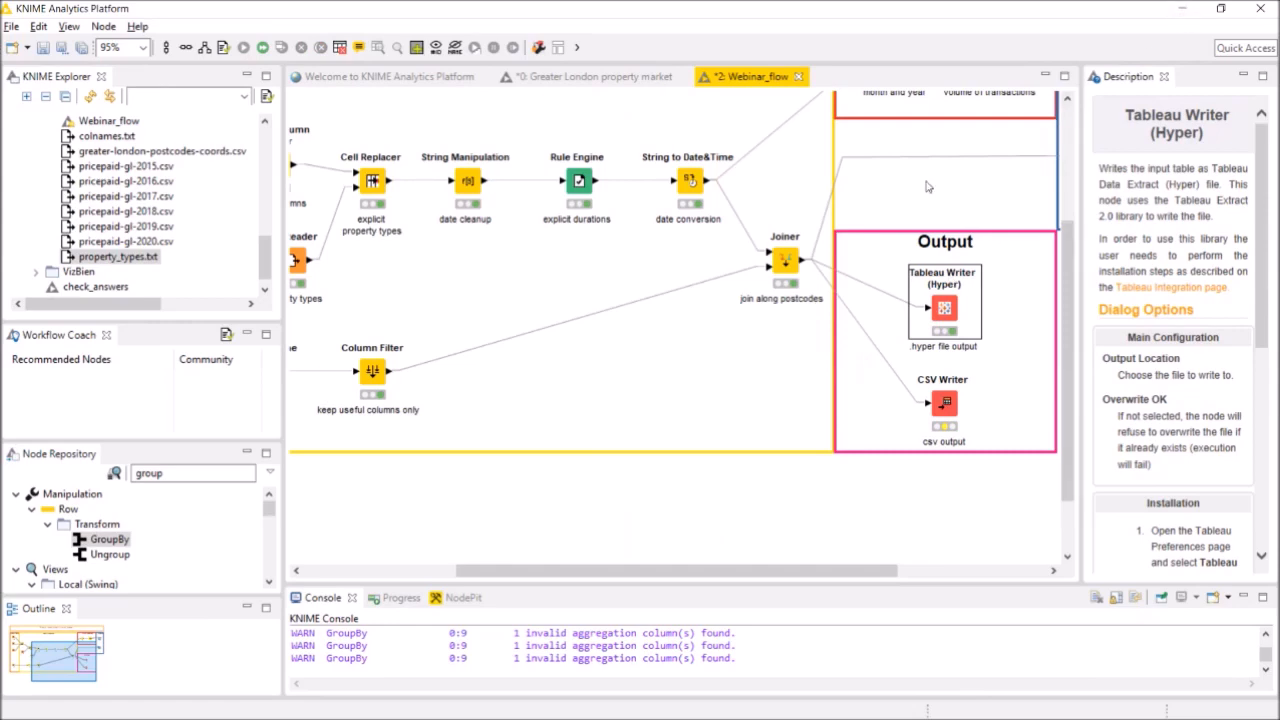
Step: Open pricepaidGL.hyper from the desktop in Tableau, dismiss the update offer and go to the worksheet Feuille 1
key("super+d")
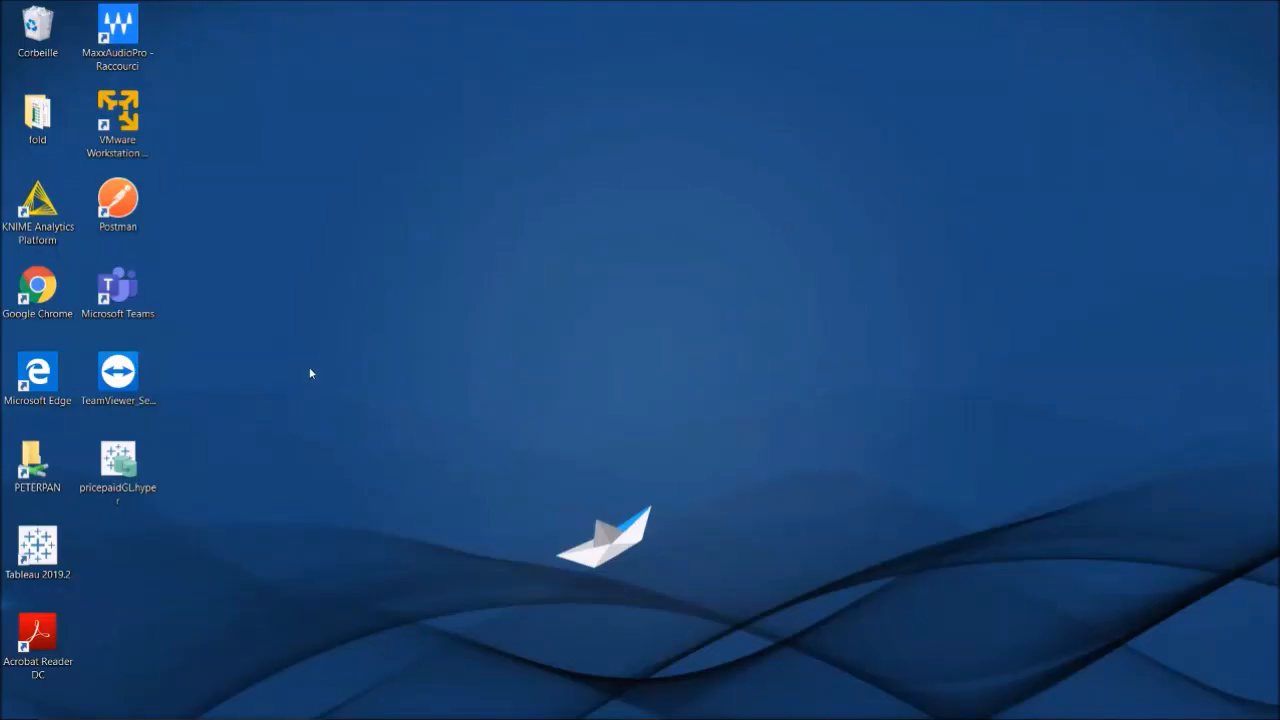
double_click(120, 470)
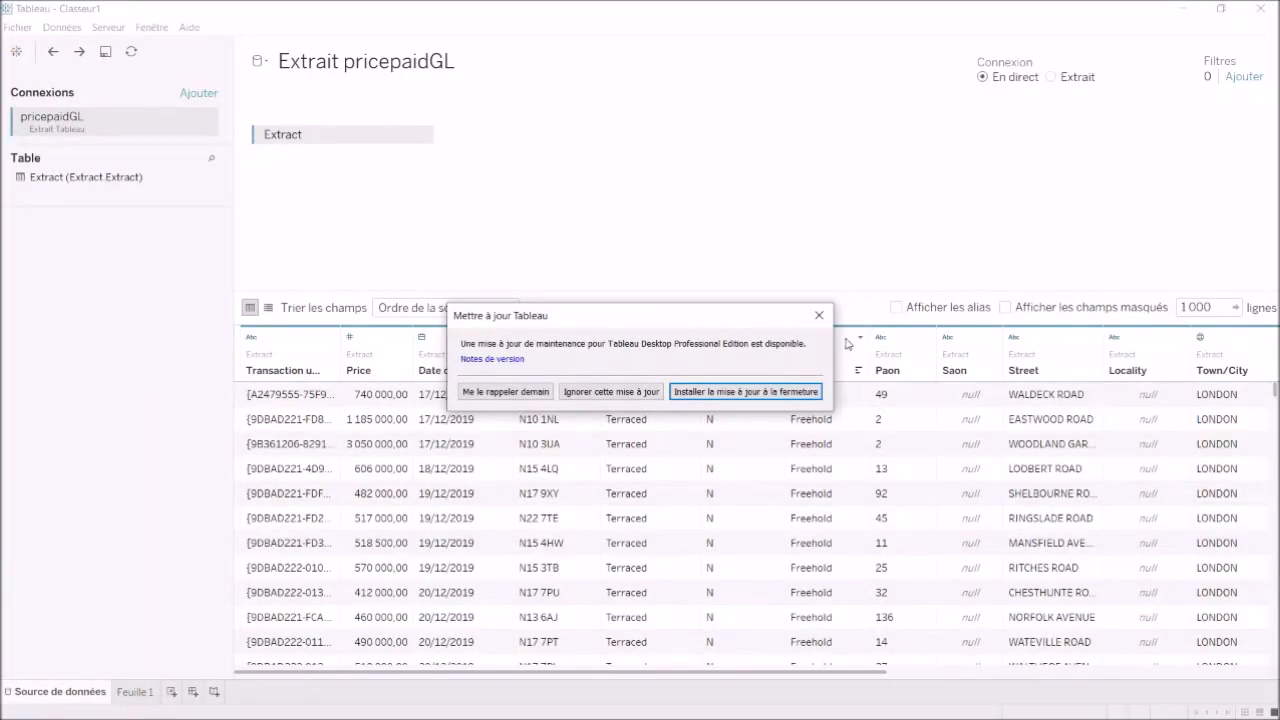
left_click(820, 316)
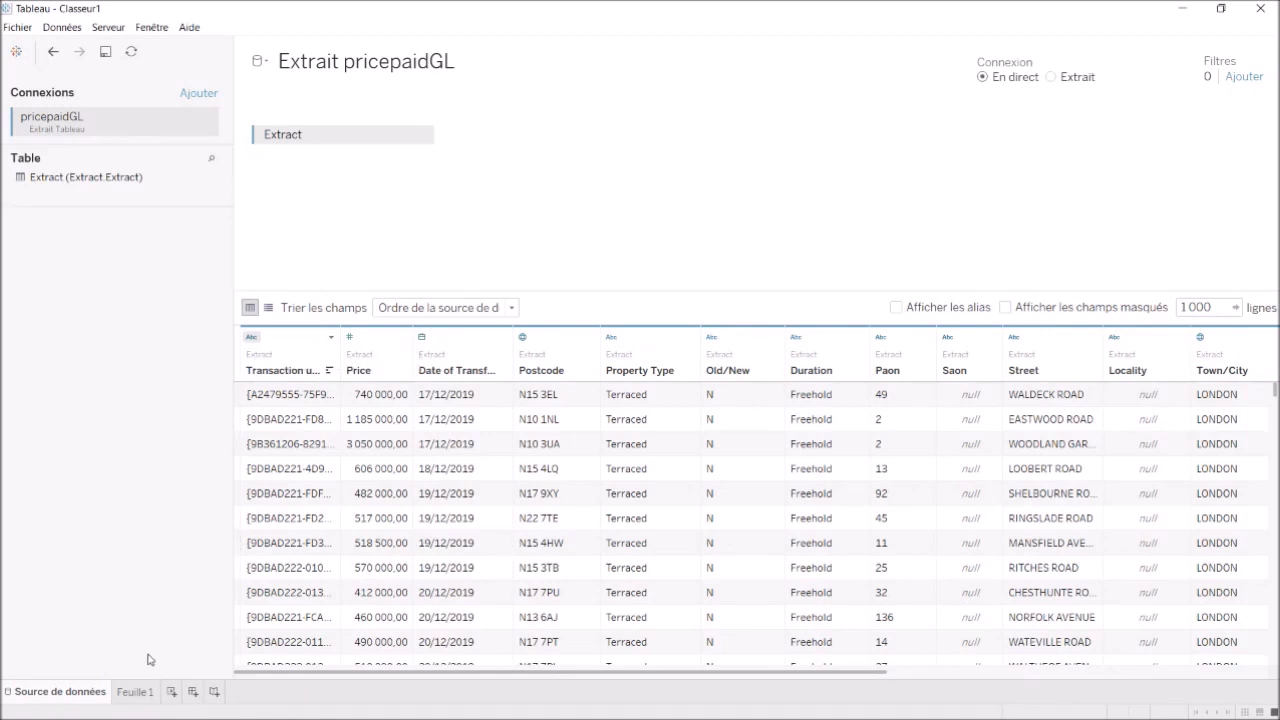
left_click(146, 692)
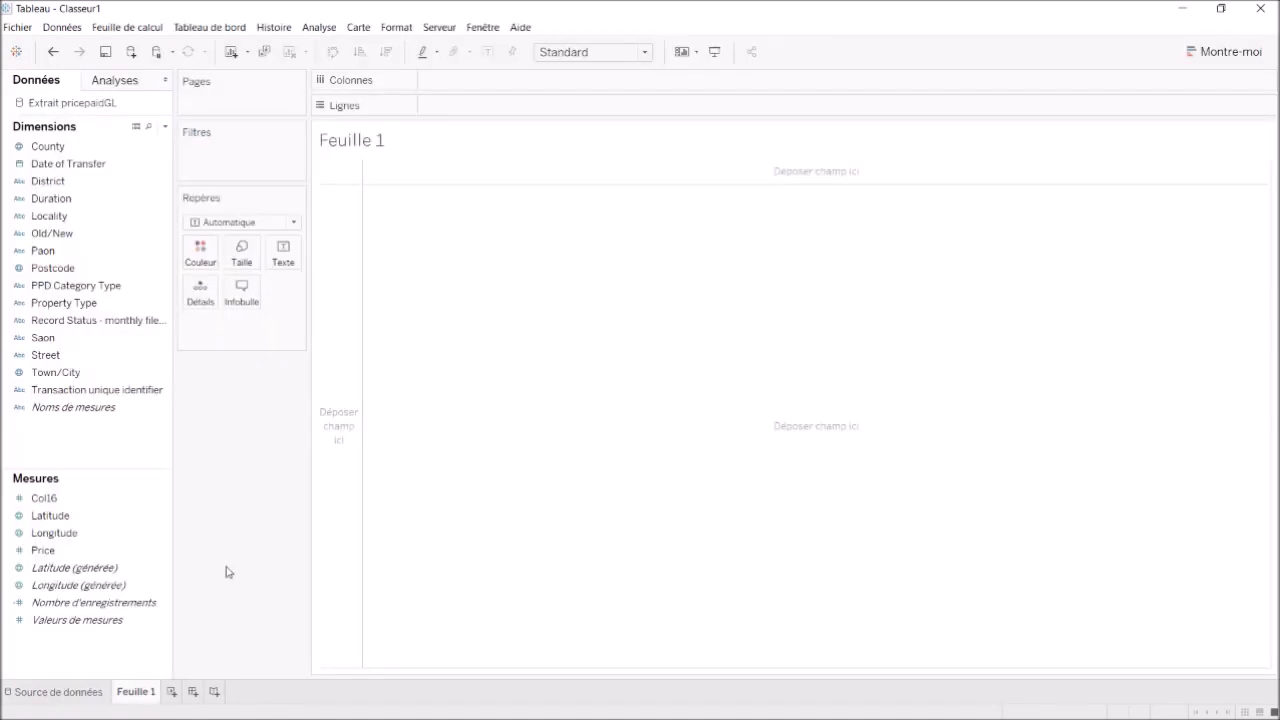
Step: Create a symbol map from the Latitude and Longitude measures
left_click(97, 515)
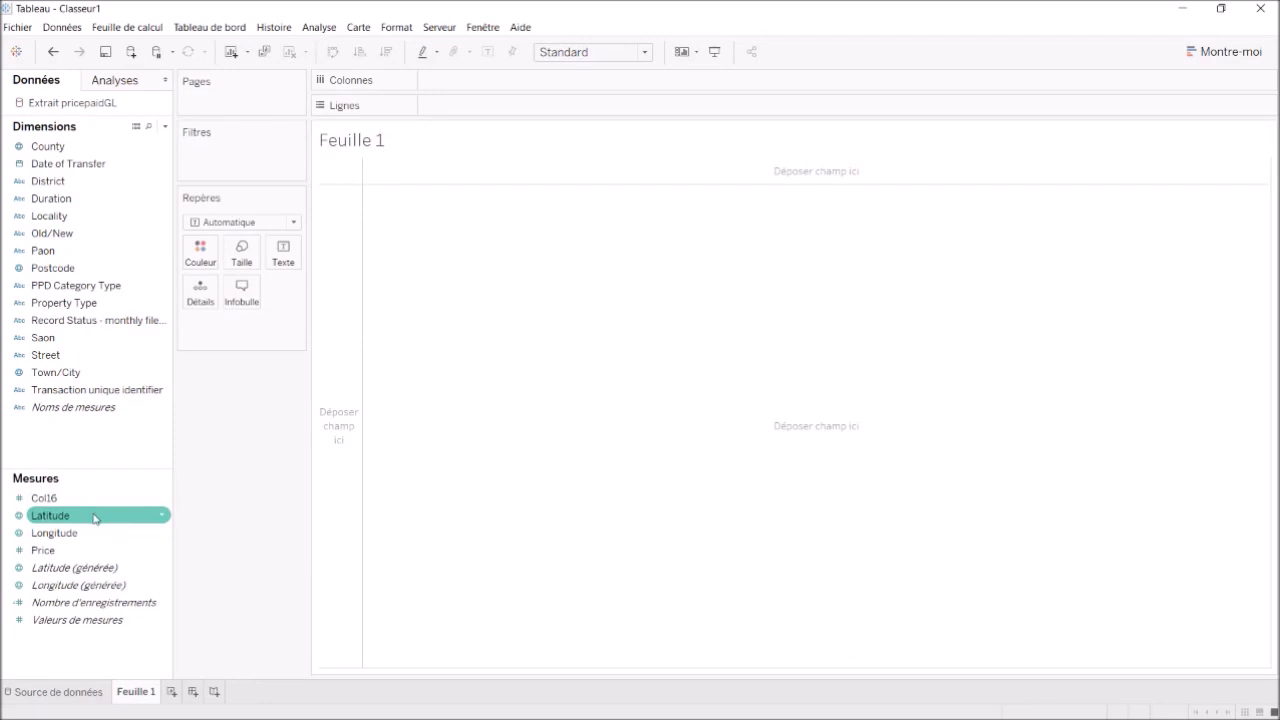
left_click(93, 532, "ctrl")
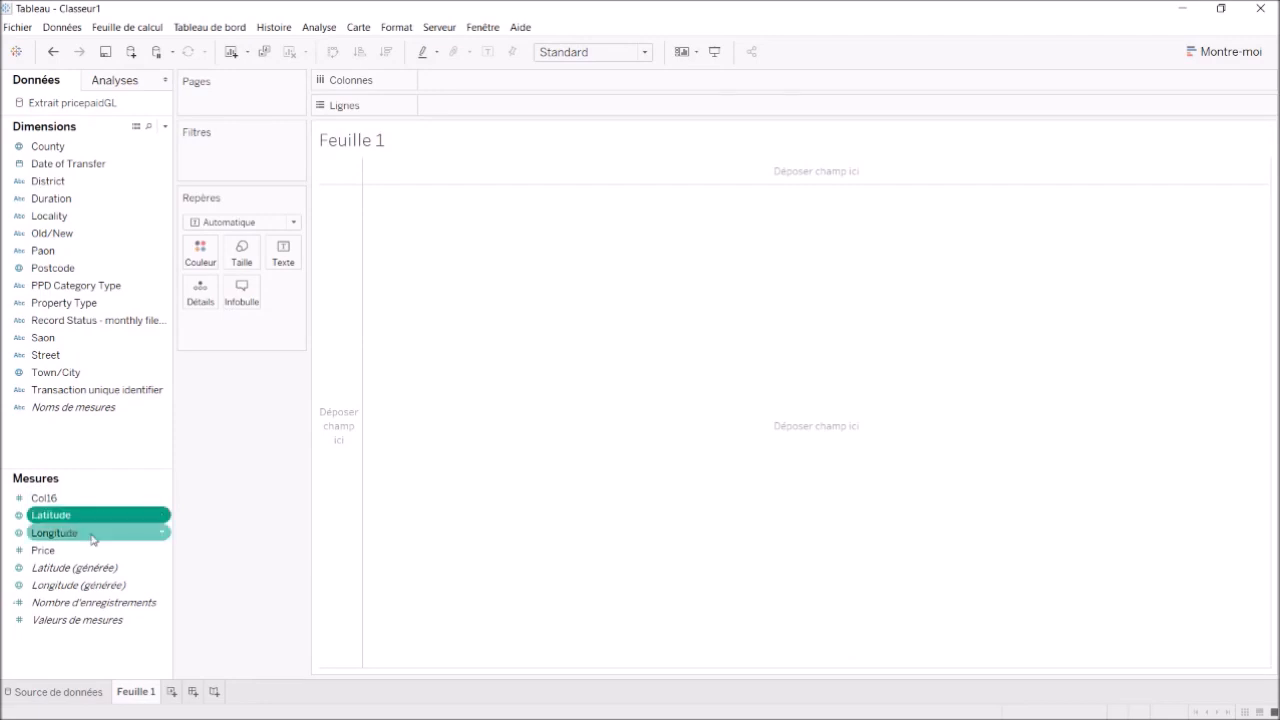
left_click(1203, 57)
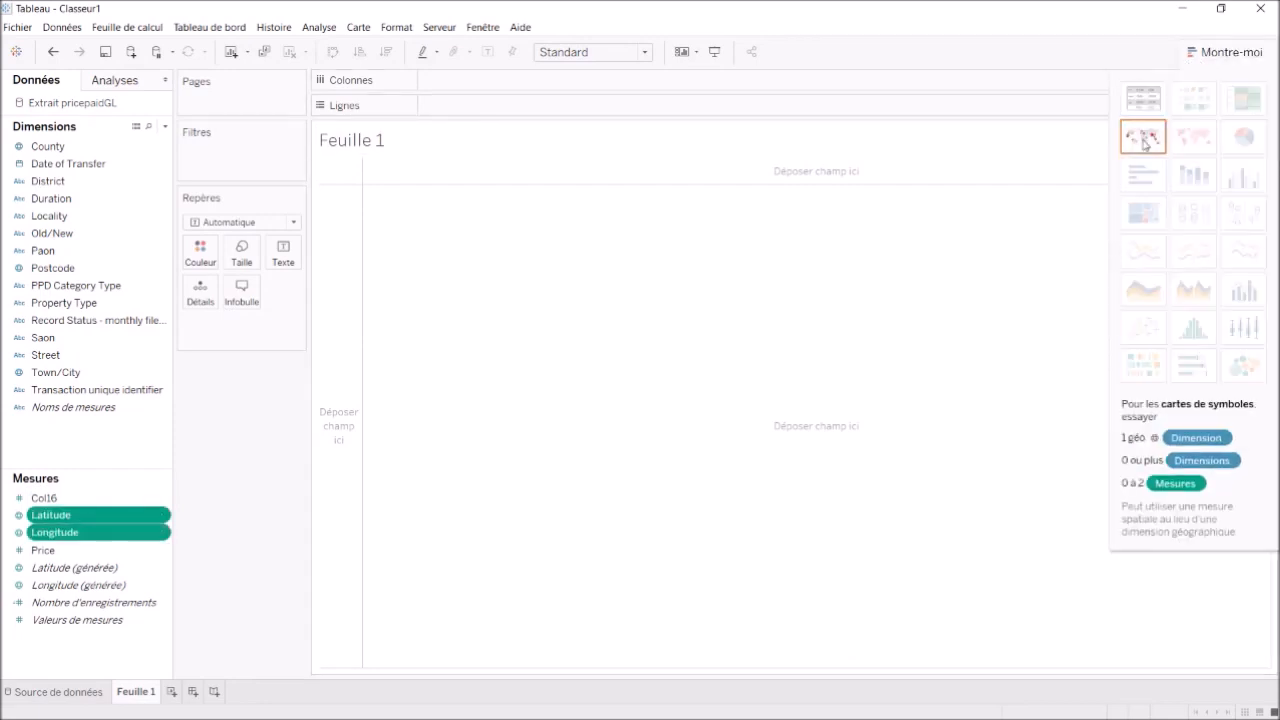
left_click(1145, 144)
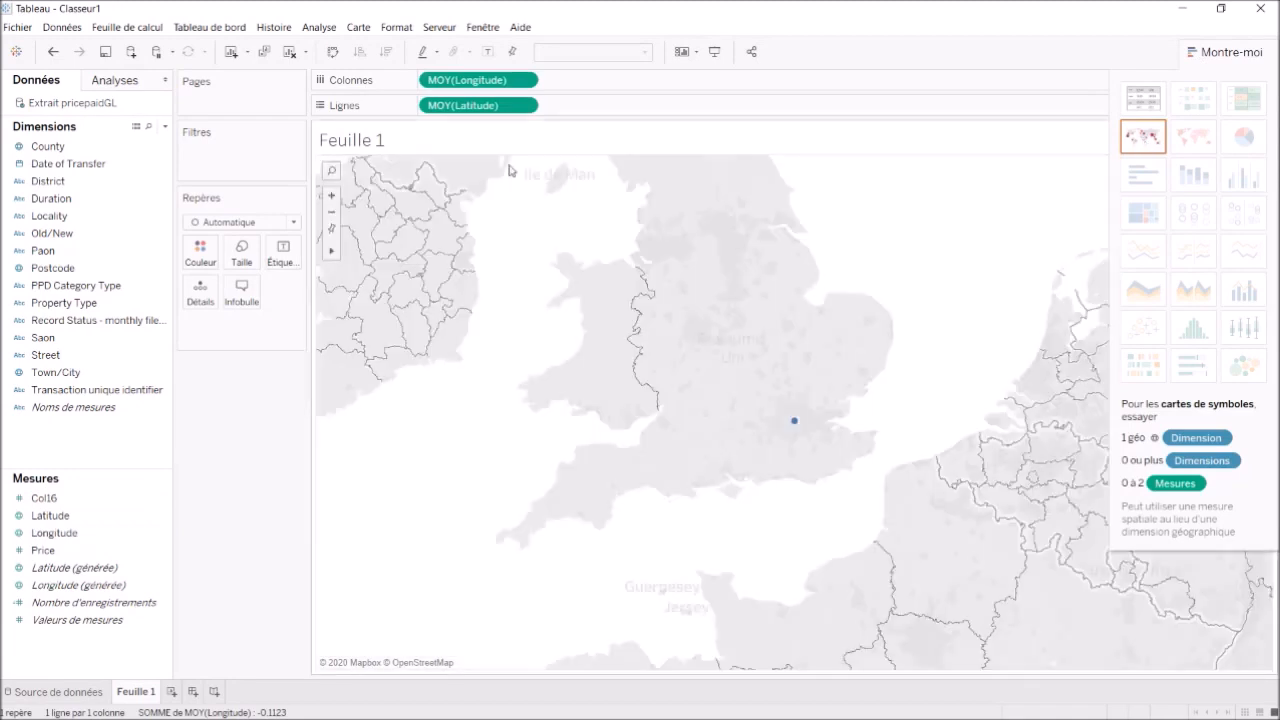
Step: Convert the averaged Longitude and Latitude fields on the map's columns and rows into dimensions
left_click(525, 82)
left_click(505, 178)
left_click(524, 105)
left_click(509, 207)
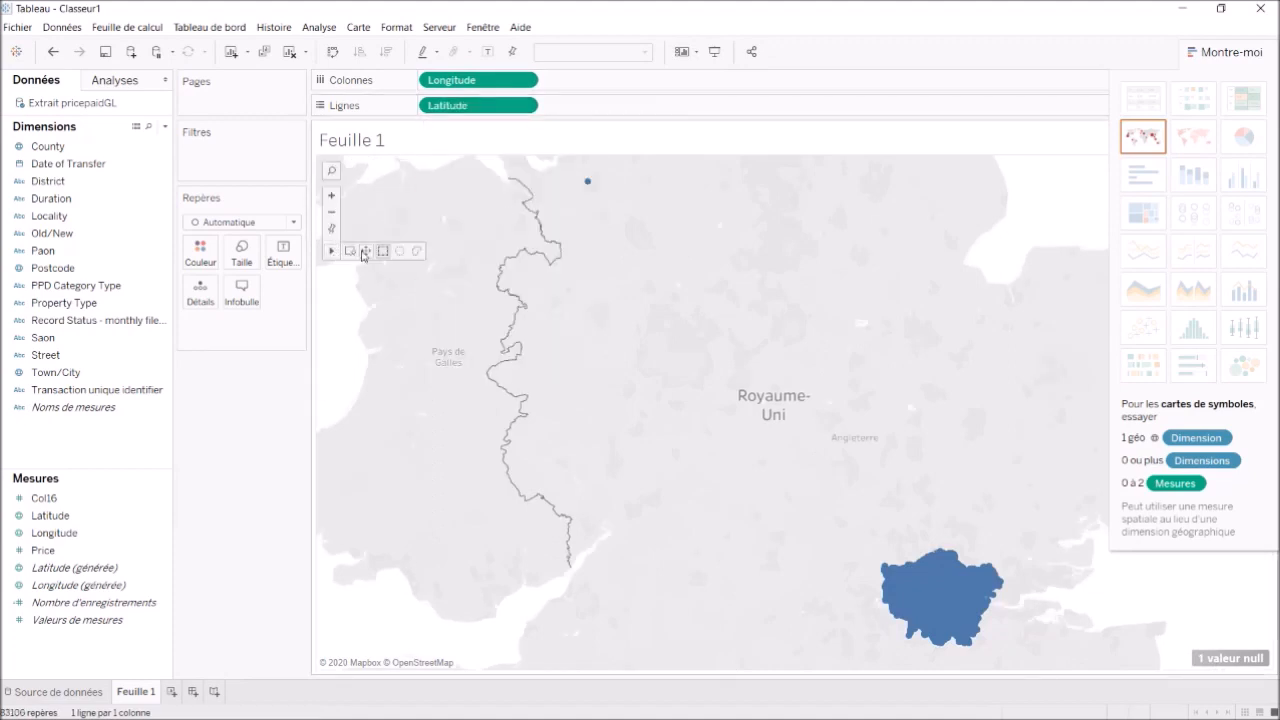
Step: Frame the map closely on the Greater London marks and hide the chart suggestions
left_click_drag(639, 450, 406, 260)
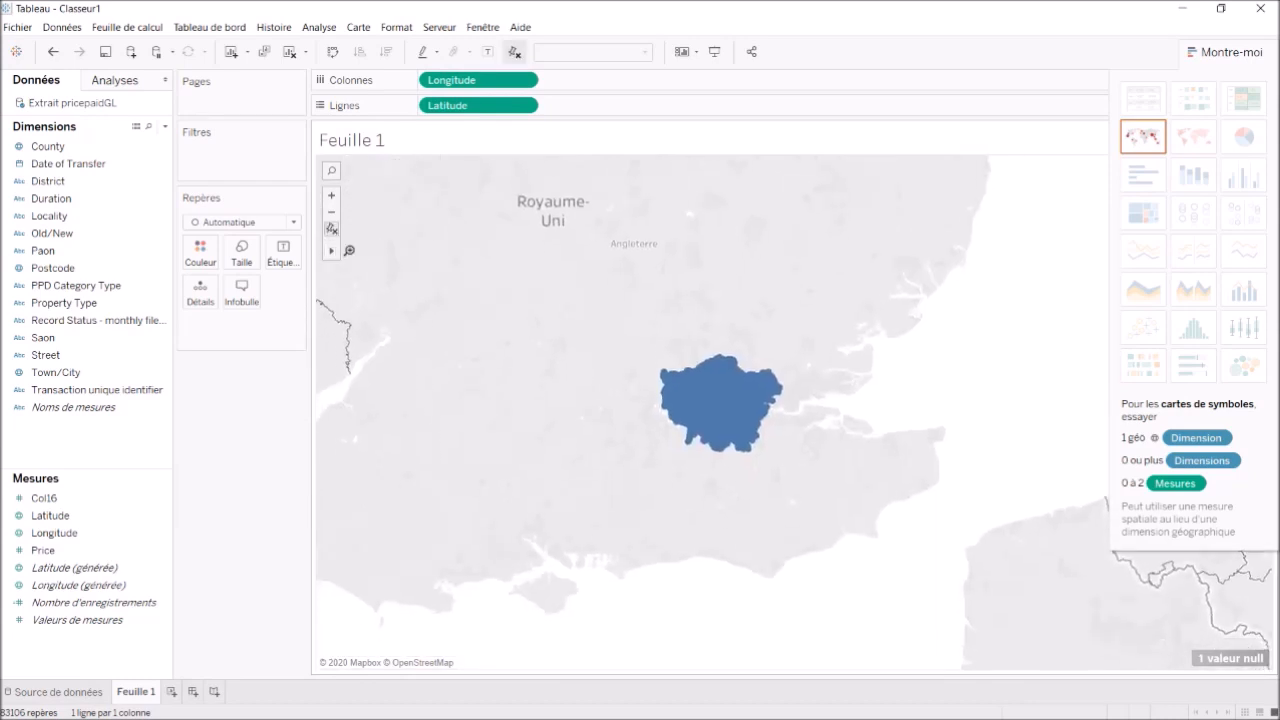
left_click(647, 418)
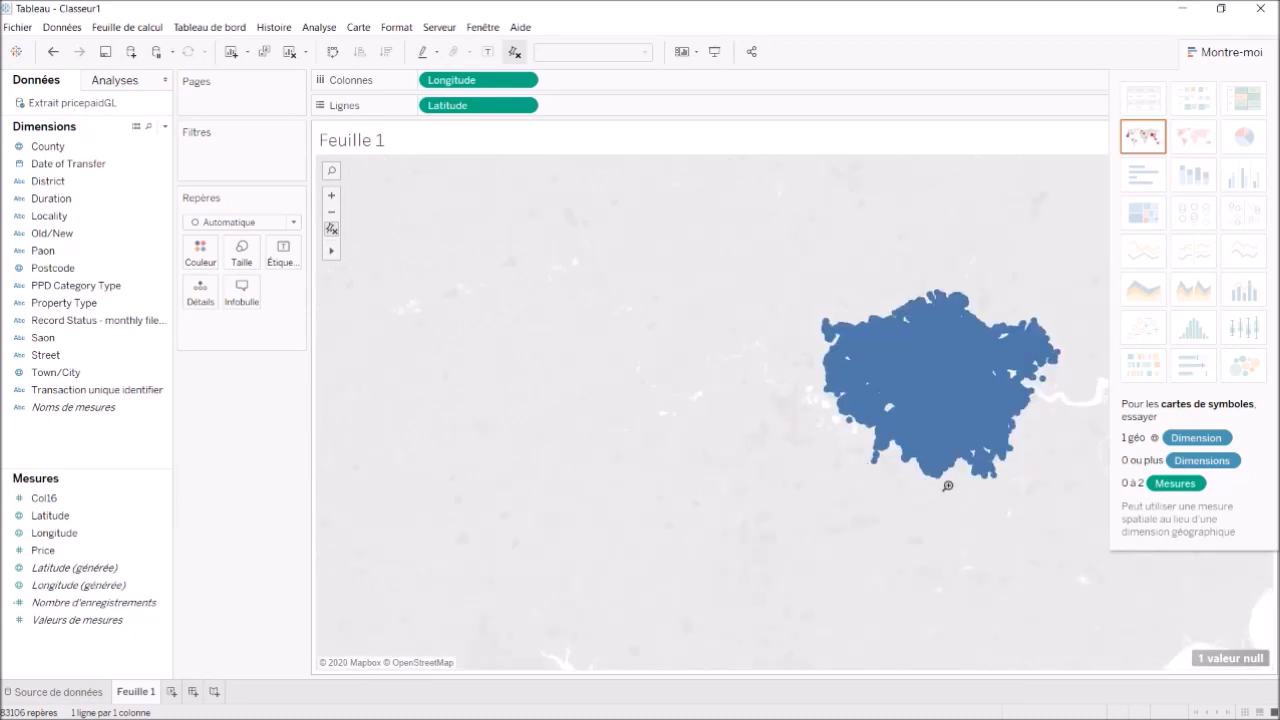
left_click(947, 486)
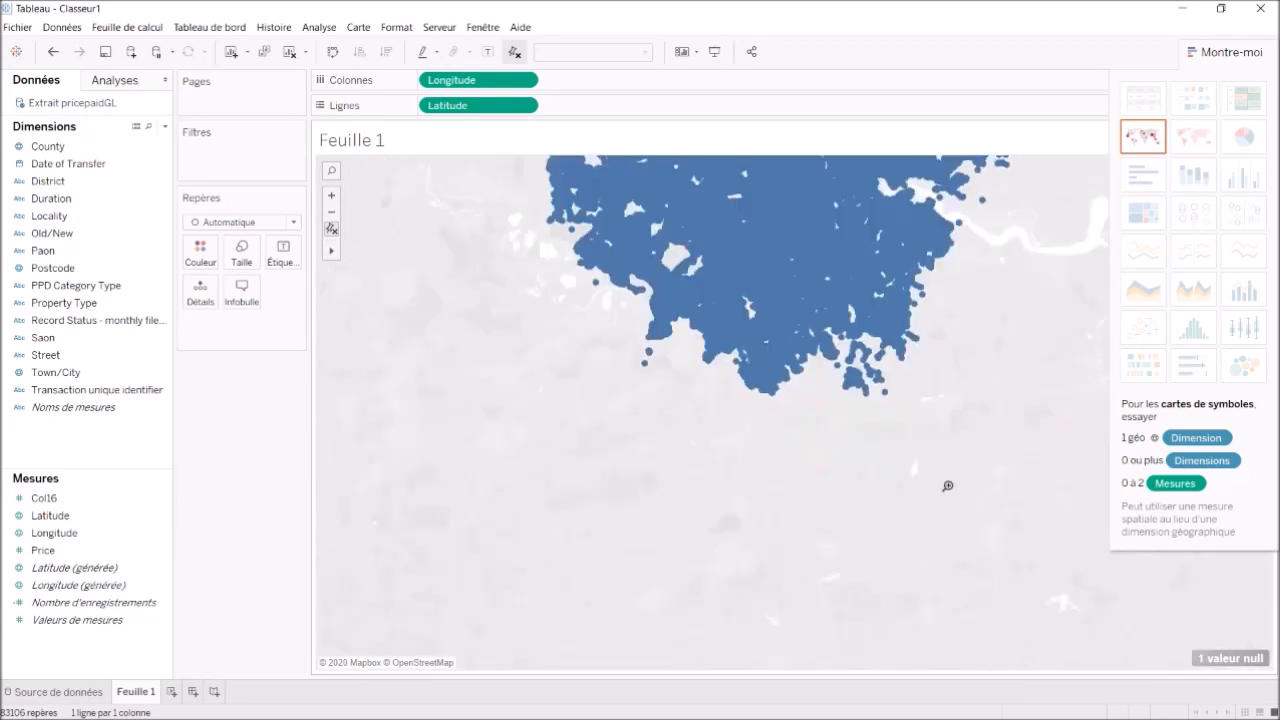
left_click(990, 233)
mouse_move(333, 250)
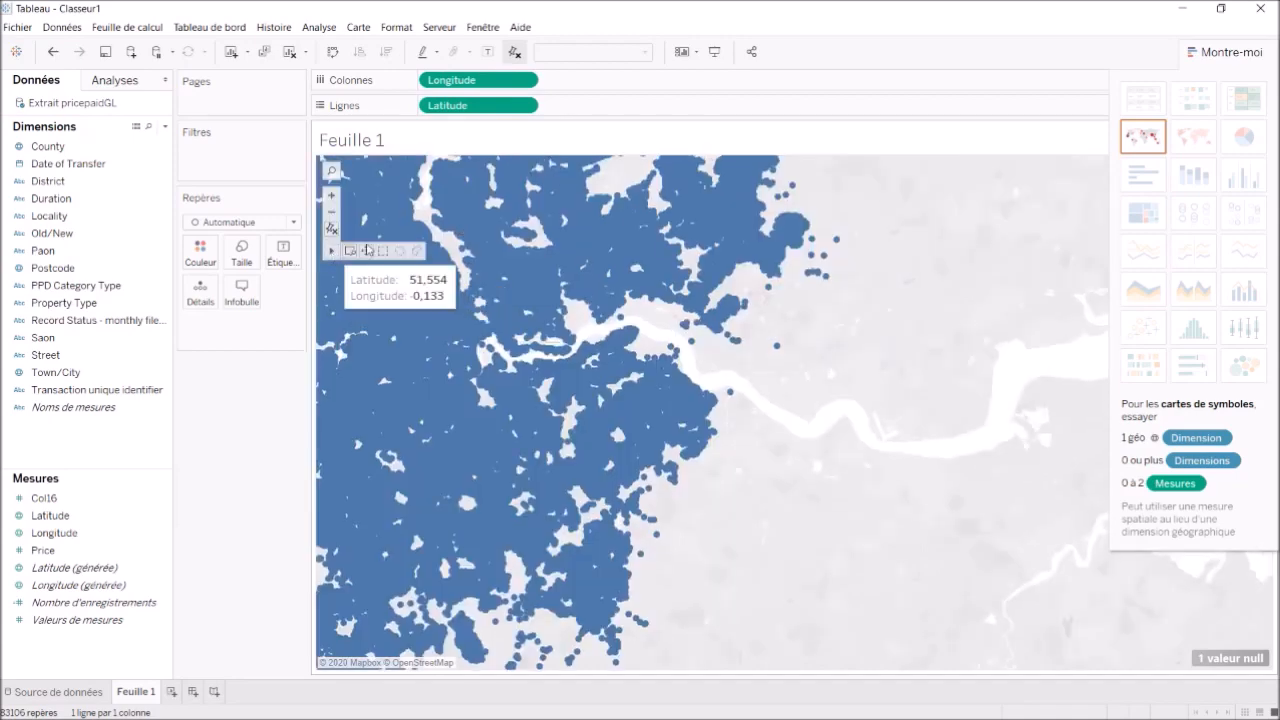
left_click(367, 250)
left_click_drag(891, 387, 1126, 420)
left_click(1216, 57)
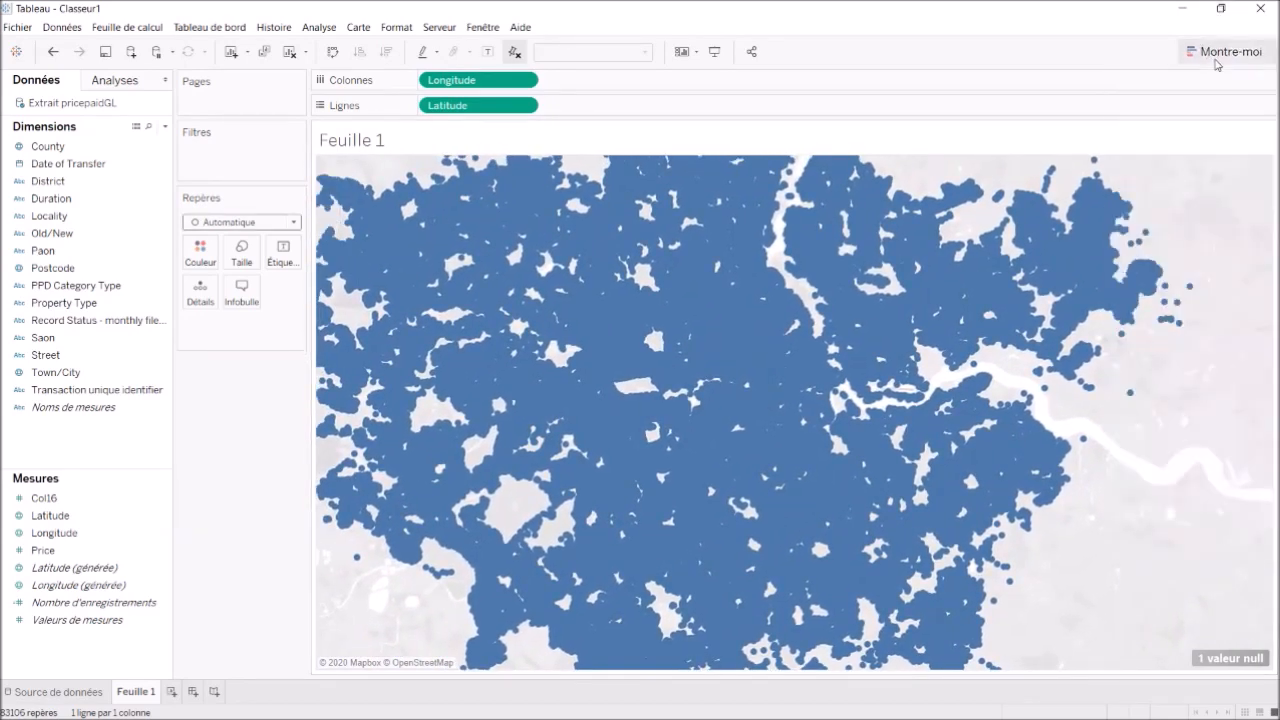
Step: Colour the map marks by Property Type and shrink them to small dots
left_click(59, 290)
left_click(59, 302)
left_click_drag(59, 302, 203, 255)
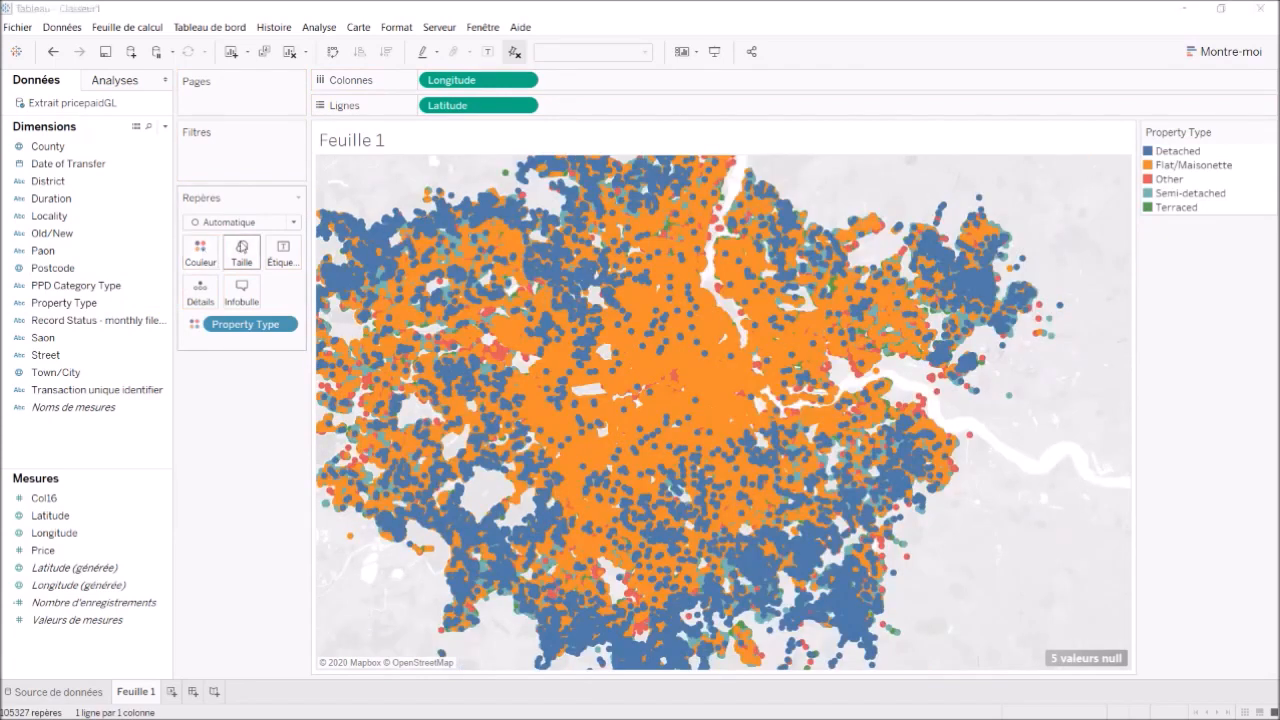
left_click(241, 252)
left_click_drag(258, 293, 244, 293)
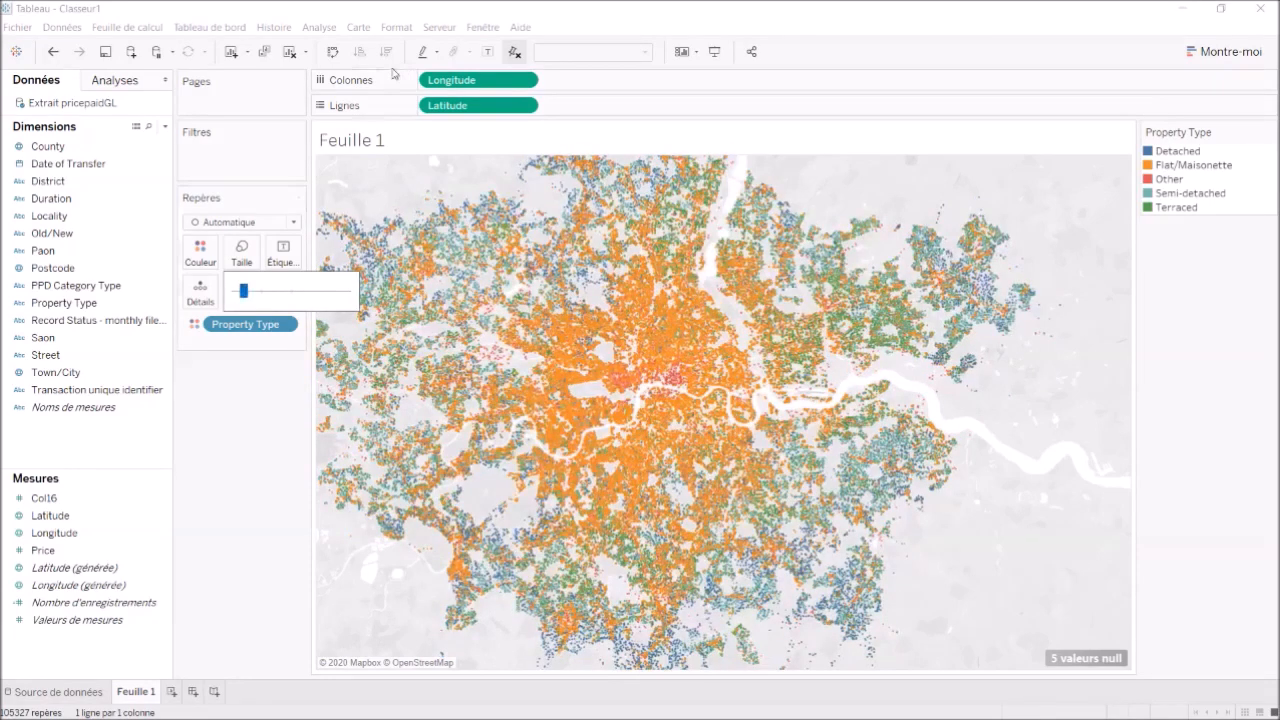
Step: Set the map's background style to Rues and close the map layer settings
left_click(362, 28)
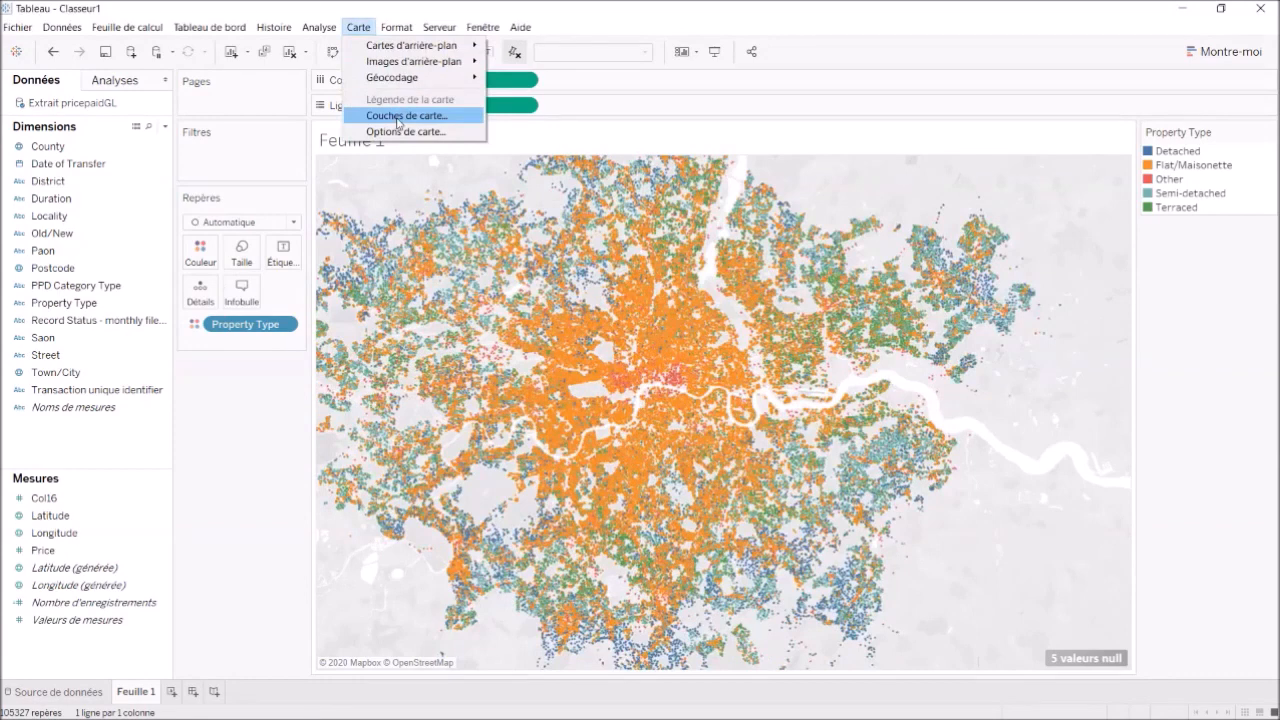
left_click(398, 117)
left_click(150, 135)
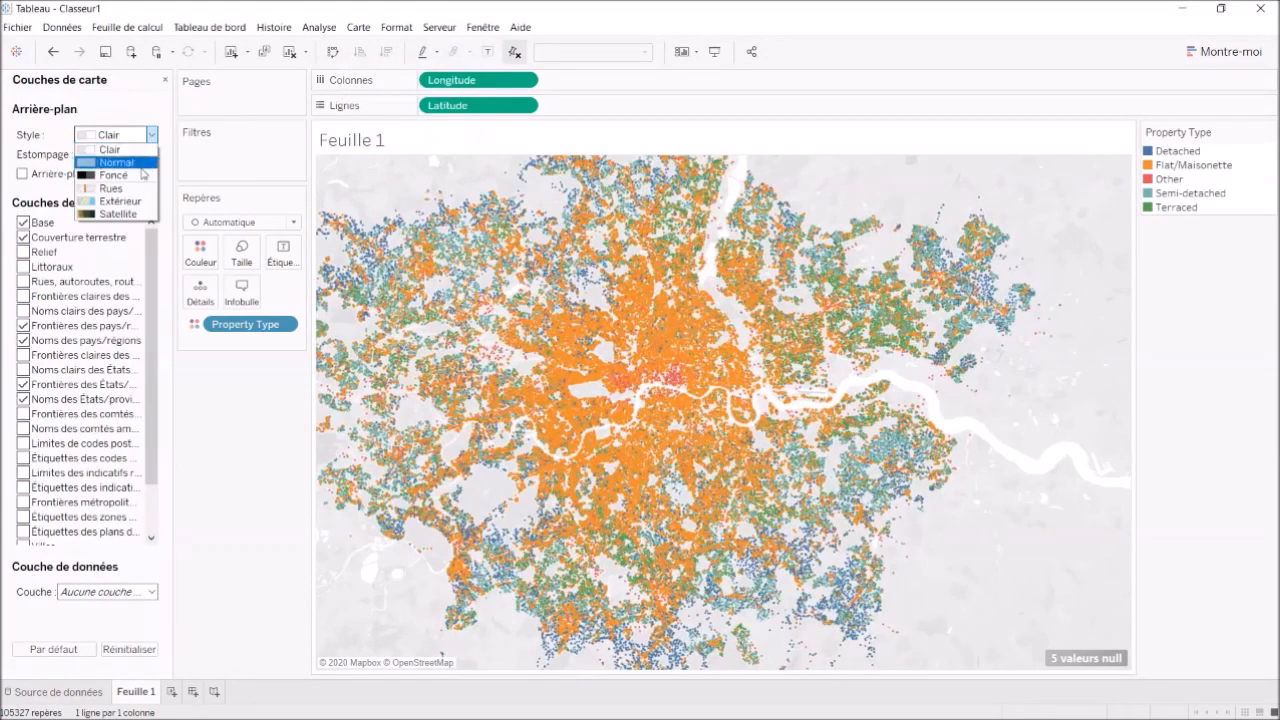
left_click(138, 188)
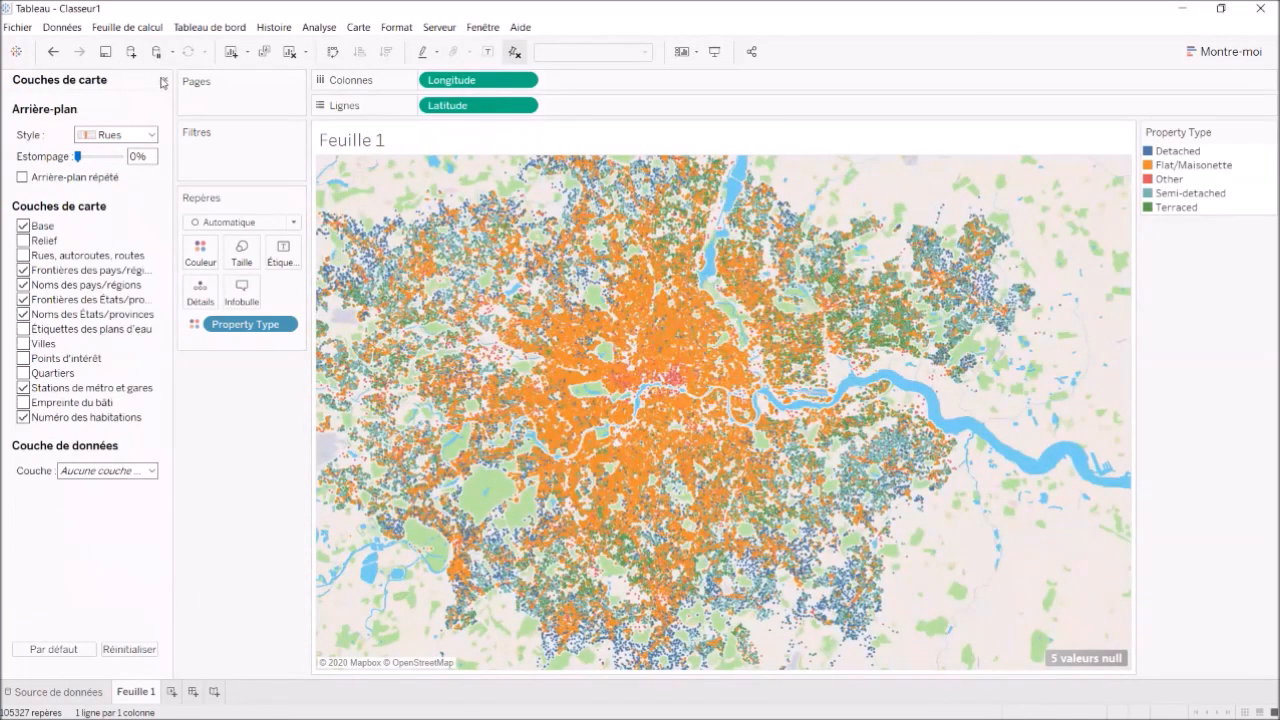
left_click(162, 82)
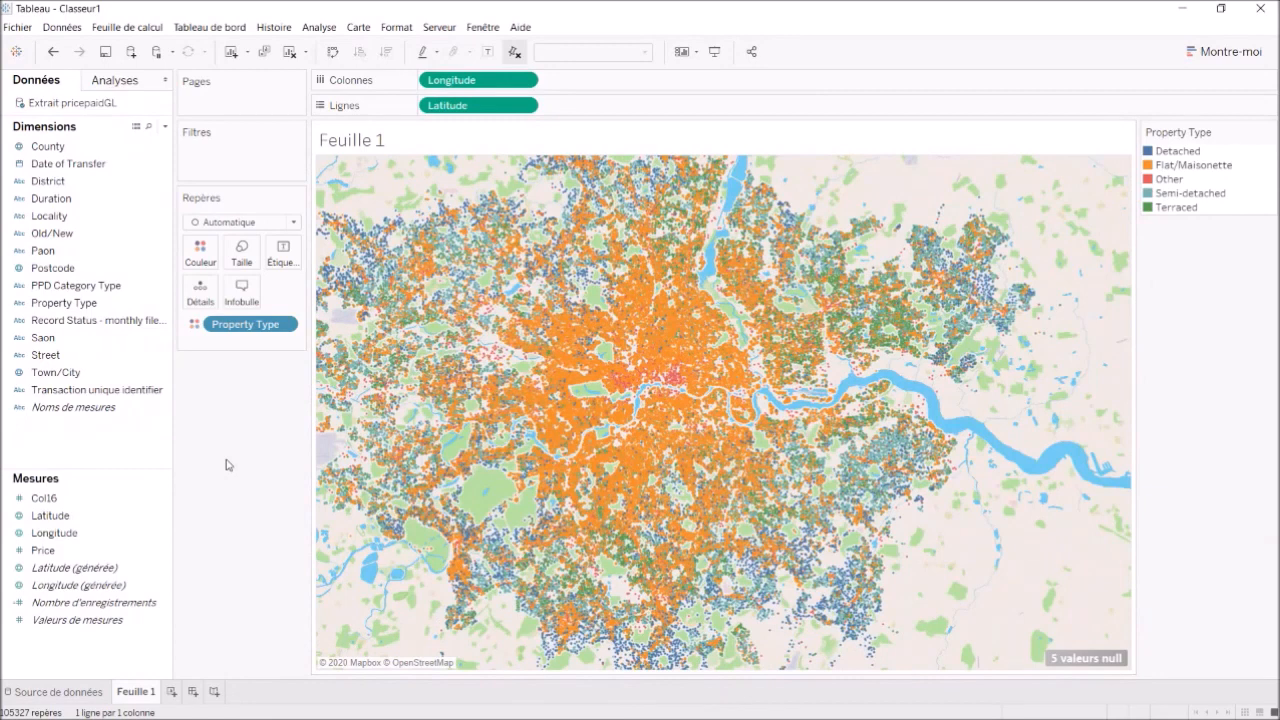
Step: Add the Price measure and the Duration dimension to the map marks as details
left_click(50, 550)
left_click_drag(52, 553, 200, 292)
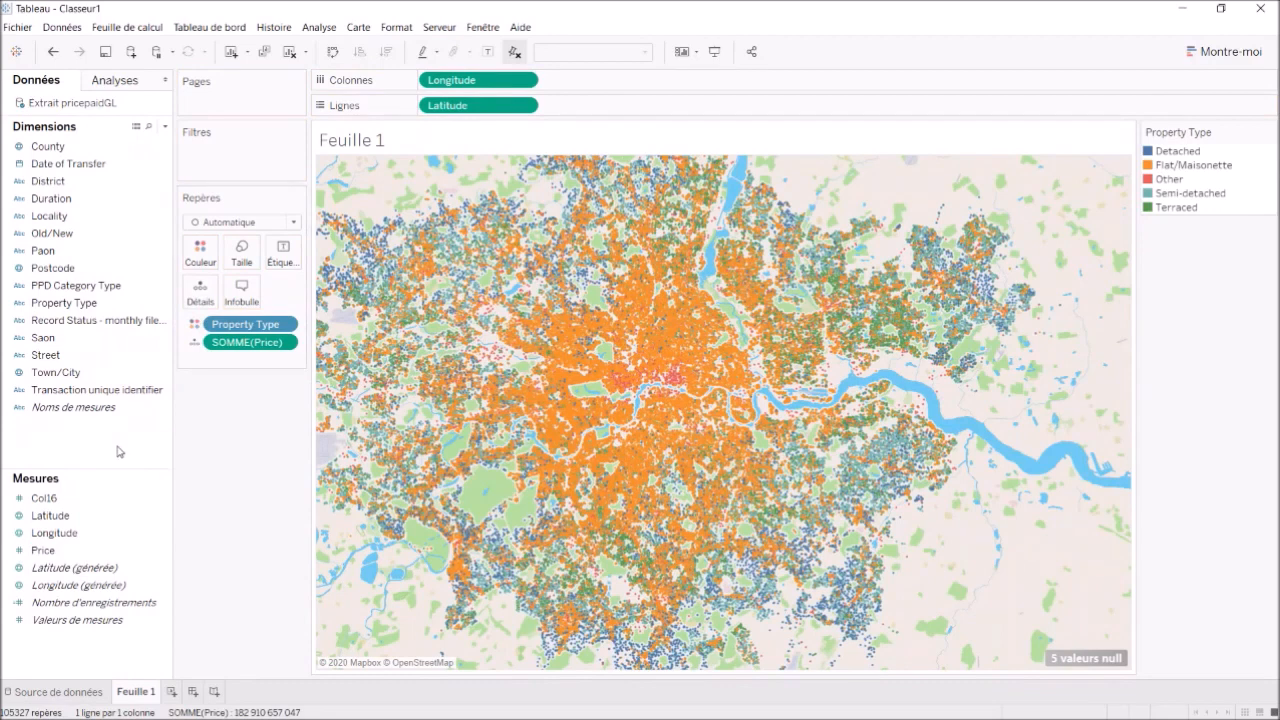
left_click_drag(57, 200, 203, 302)
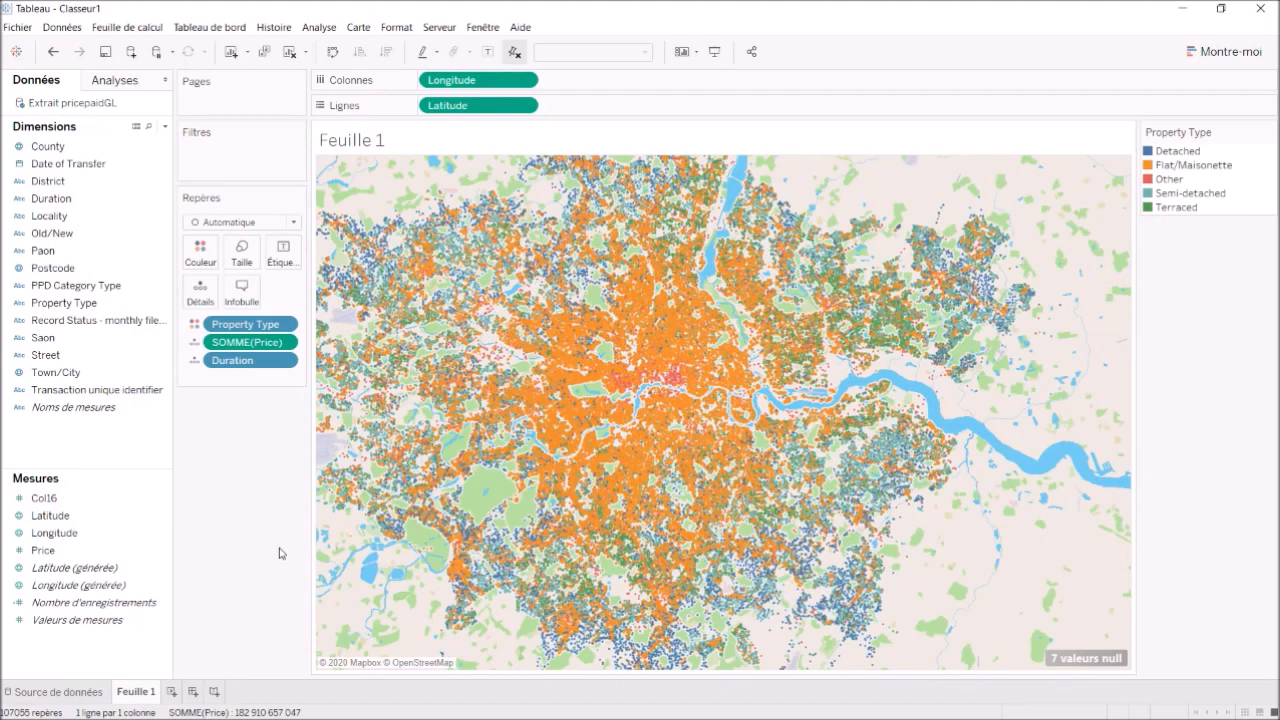
Step: Switch to the running PowerPoint slideshow and advance to the slide "From workflows to visualisations…"
key("super")
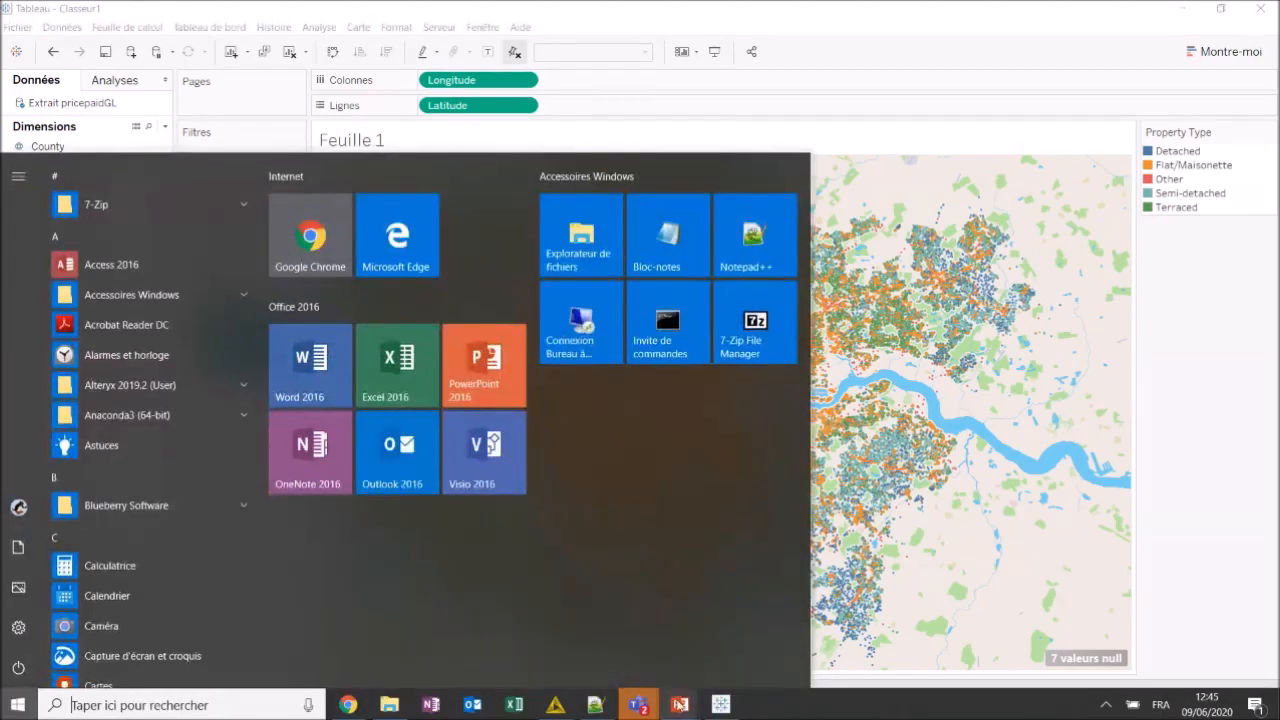
mouse_move(679, 705)
left_click(770, 630)
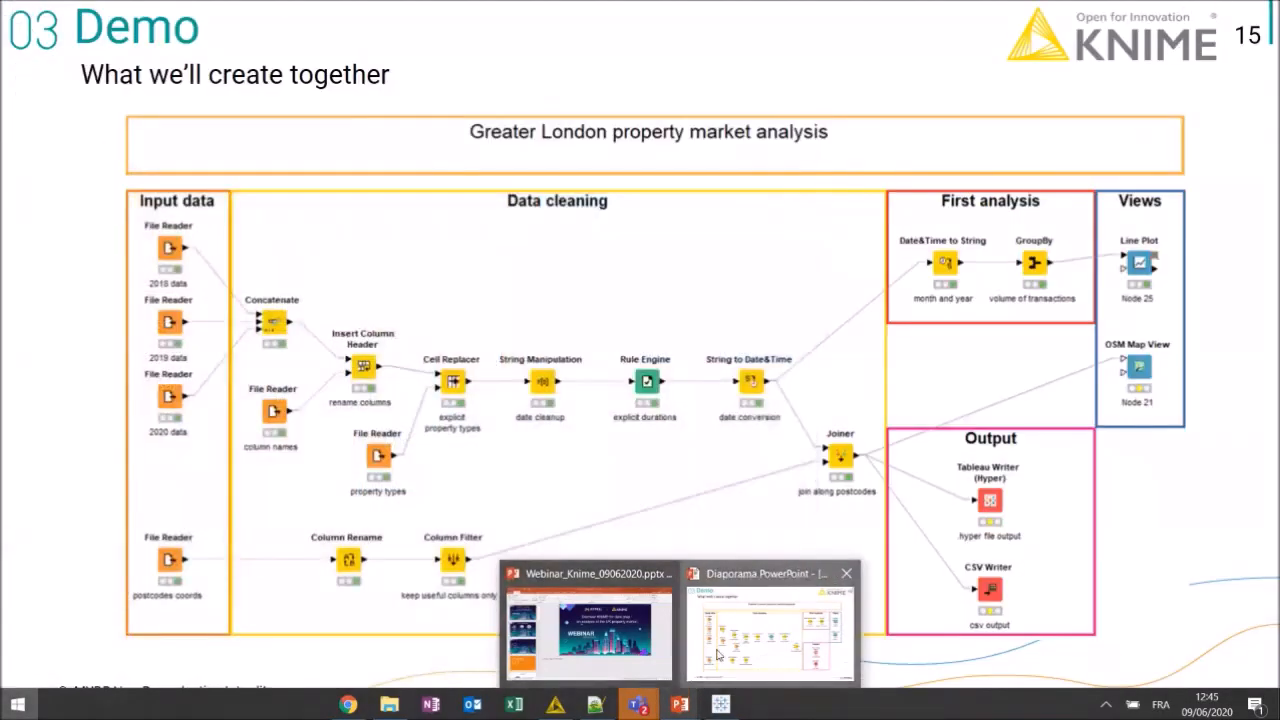
key("Right")
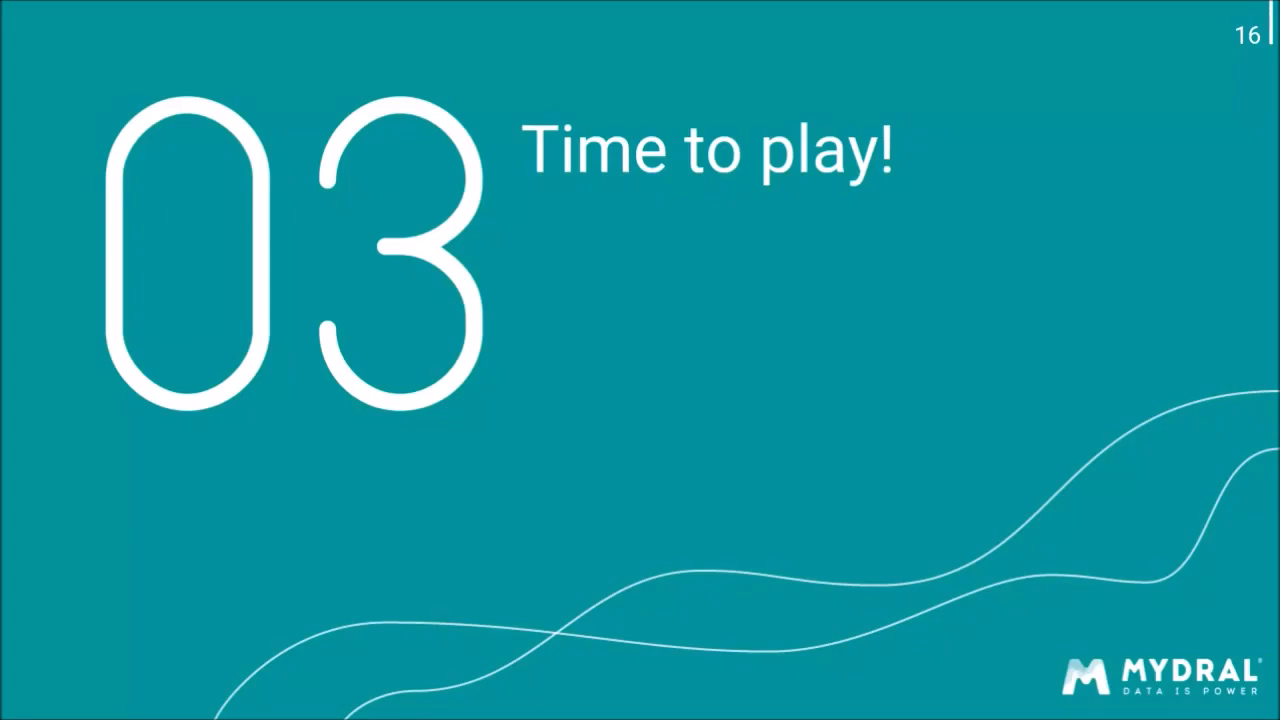
key("Right")
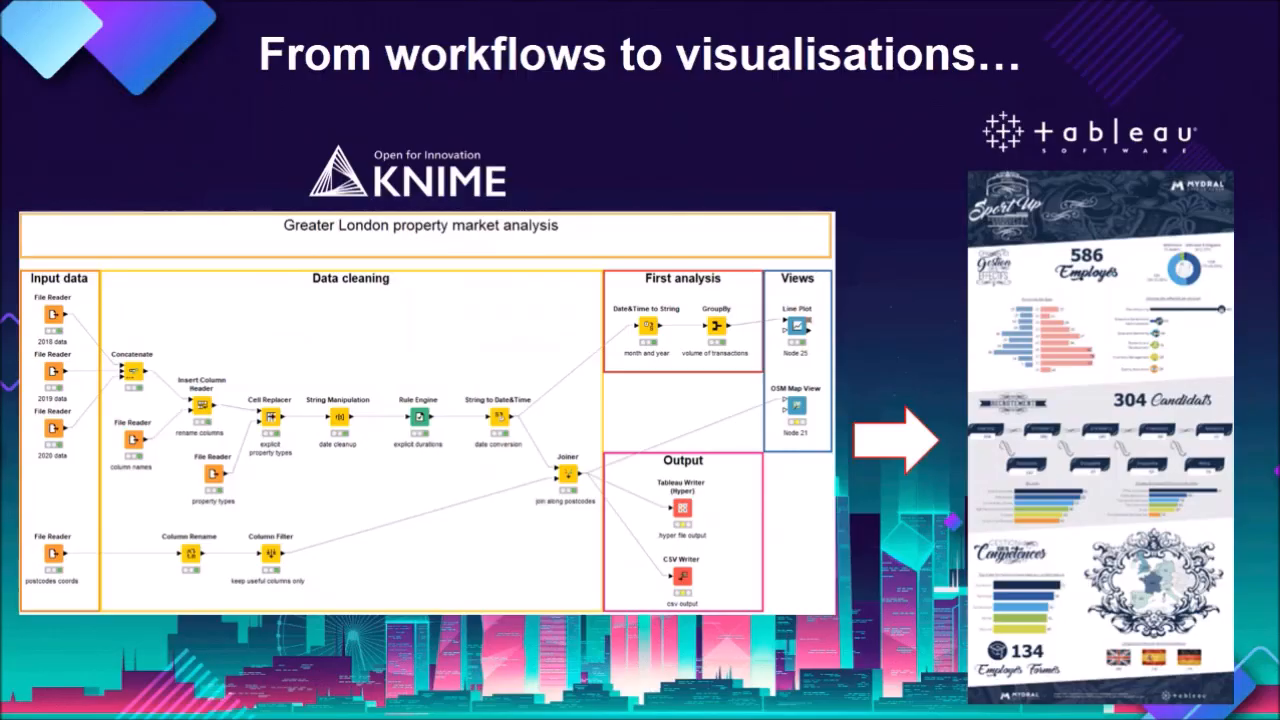